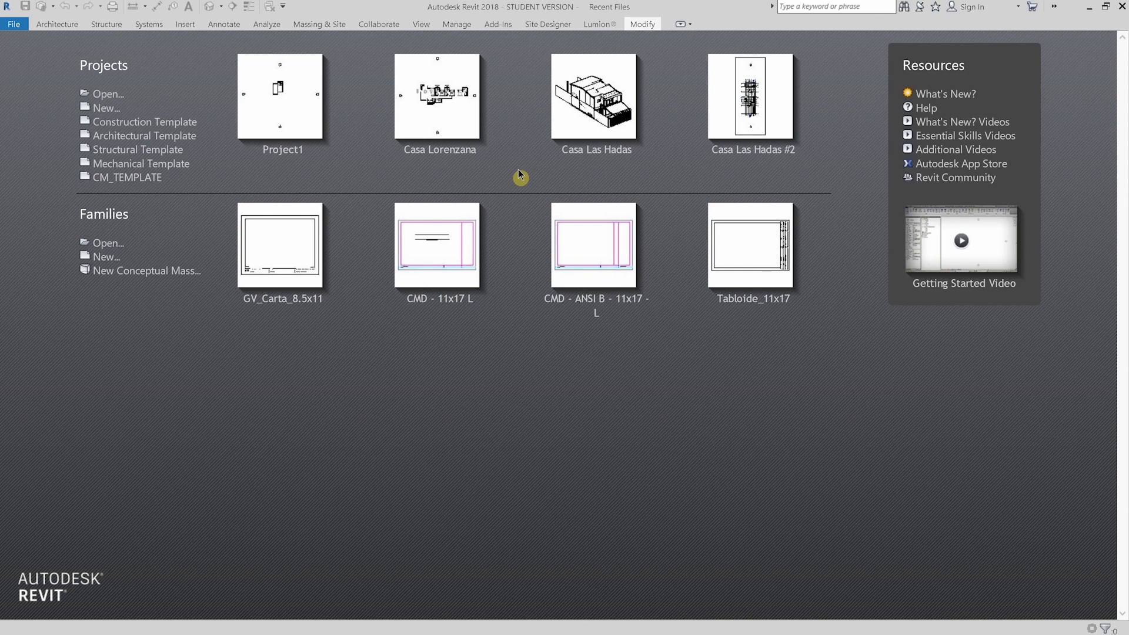
# - Switch to the browser and look through the BIMobject product catalogue for ready-made families
pyautogui.hotkey('alt', 'Tab')
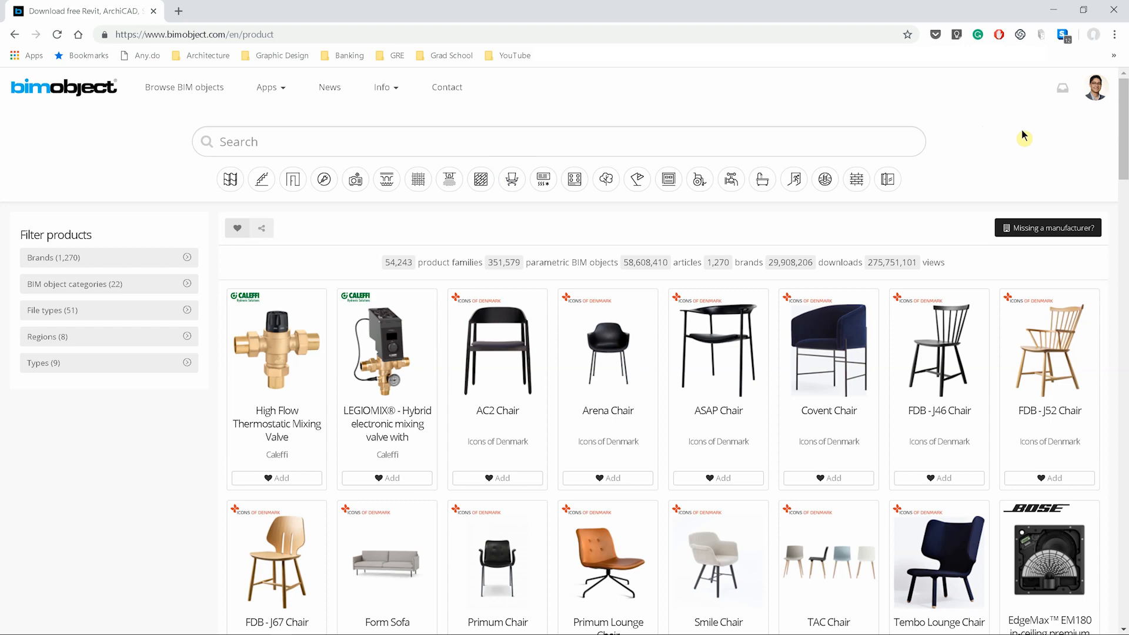
pyautogui.scroll(-2, 110, 400)
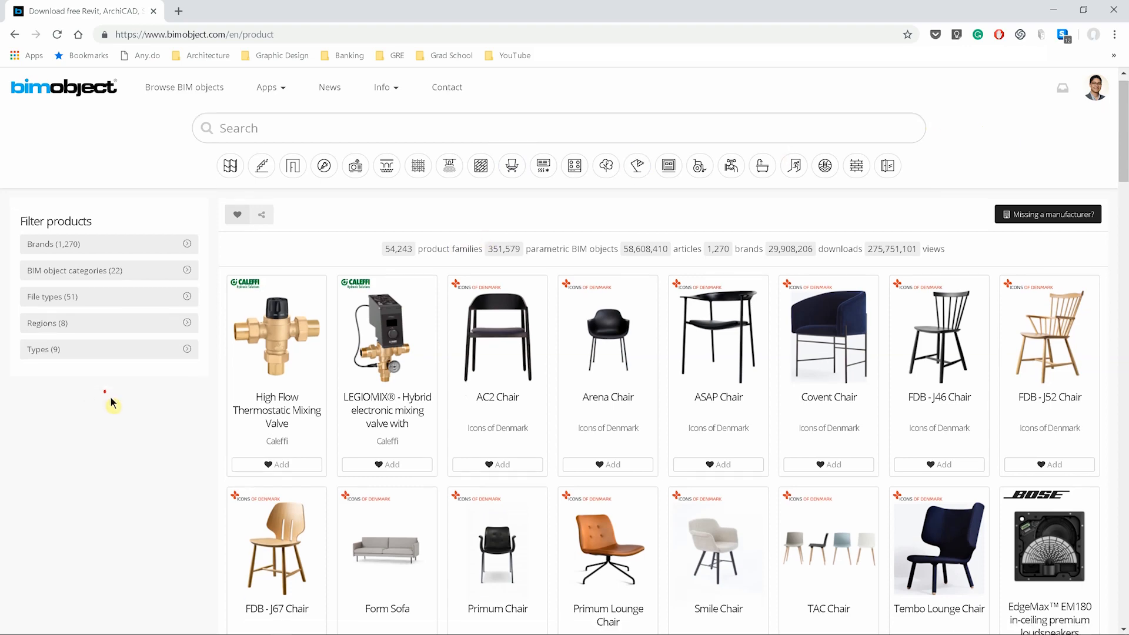
pyautogui.scroll(-2, 111, 398)
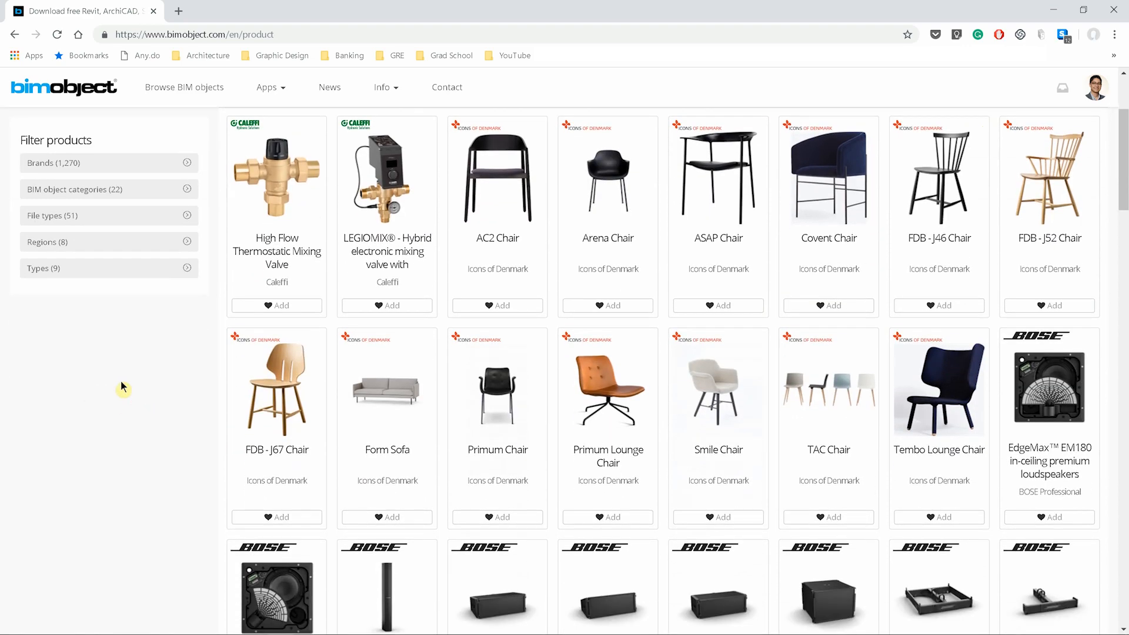
pyautogui.scroll(-5, 122, 386)
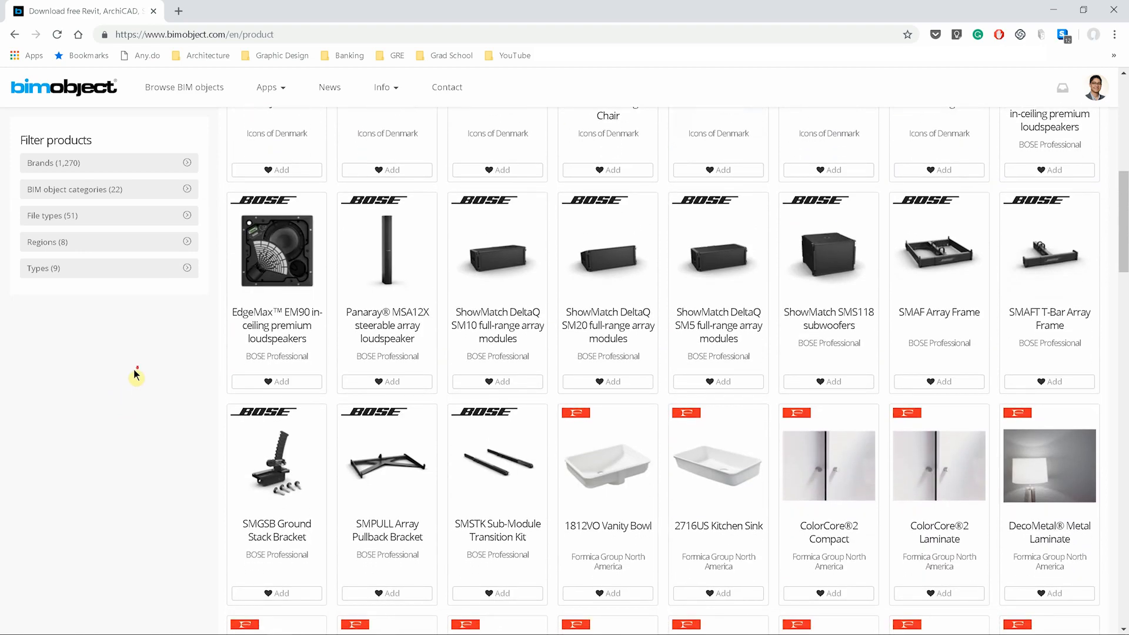
pyautogui.scroll(-5, 136, 371)
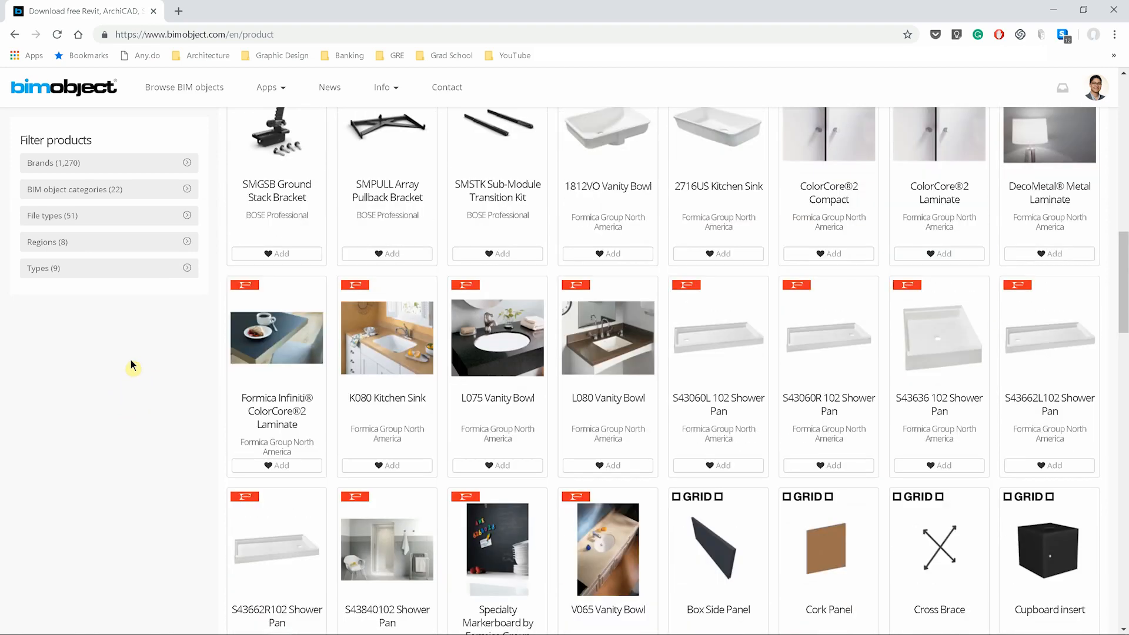
pyautogui.scroll(-3, 132, 367)
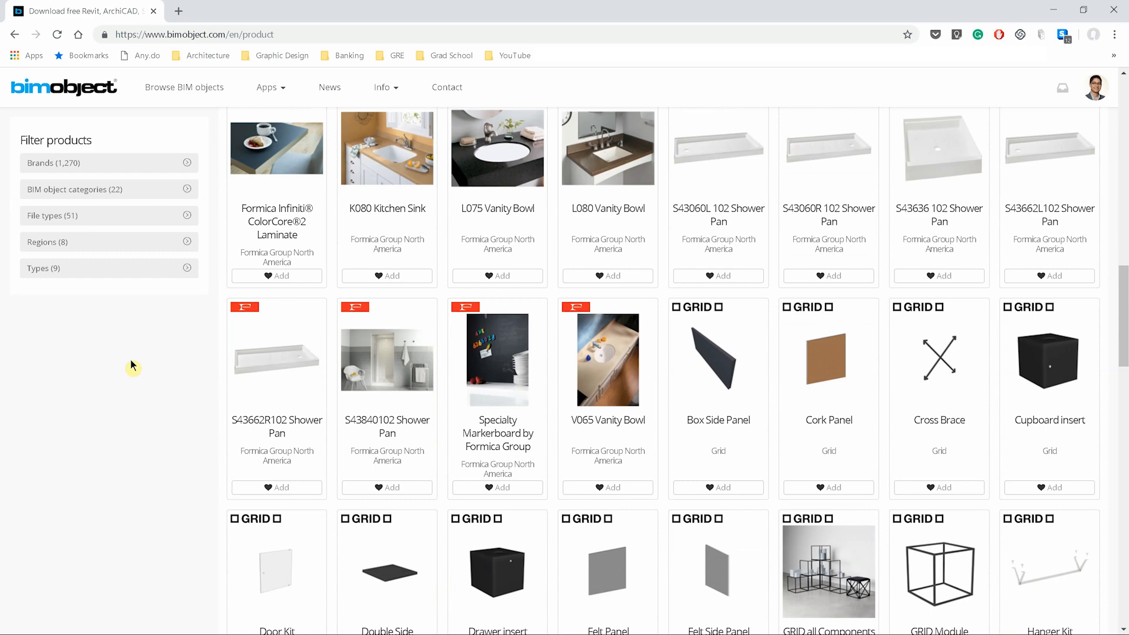
pyautogui.scroll(-3, 131, 365)
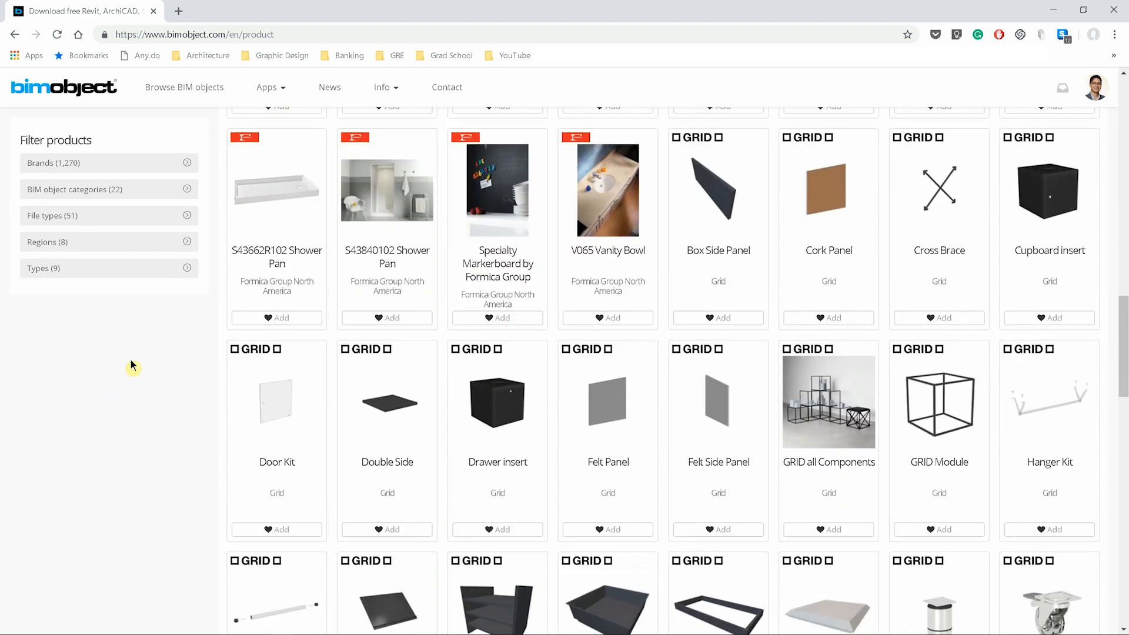
pyautogui.scroll(-3, 132, 365)
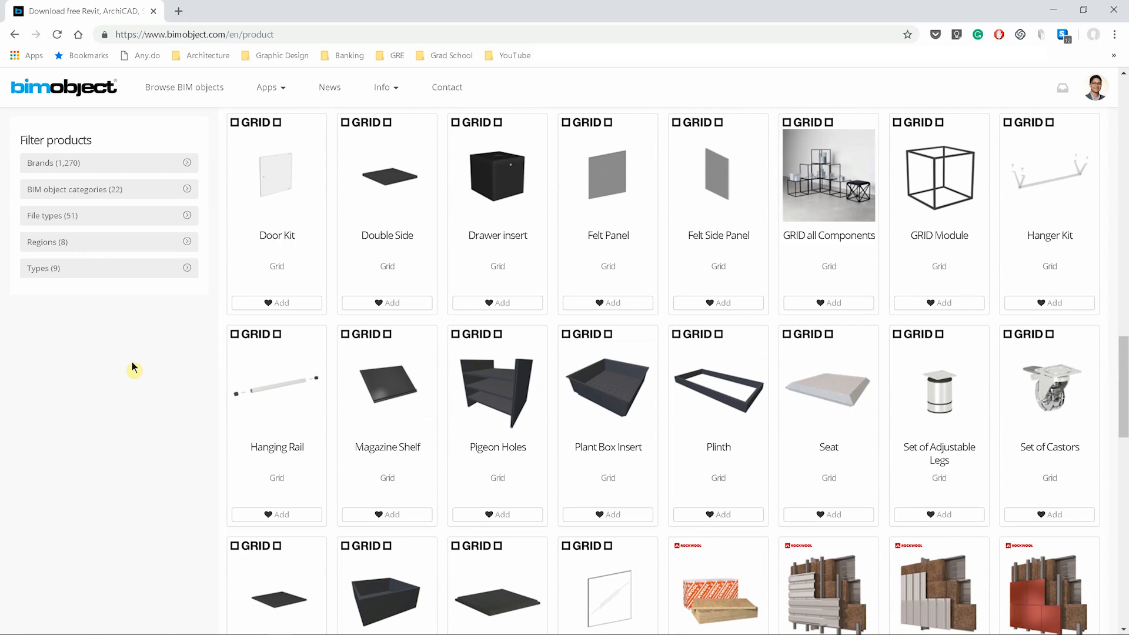
# - Switch back to Revit and open the recent project Project1
pyautogui.hotkey('alt', 'Tab')
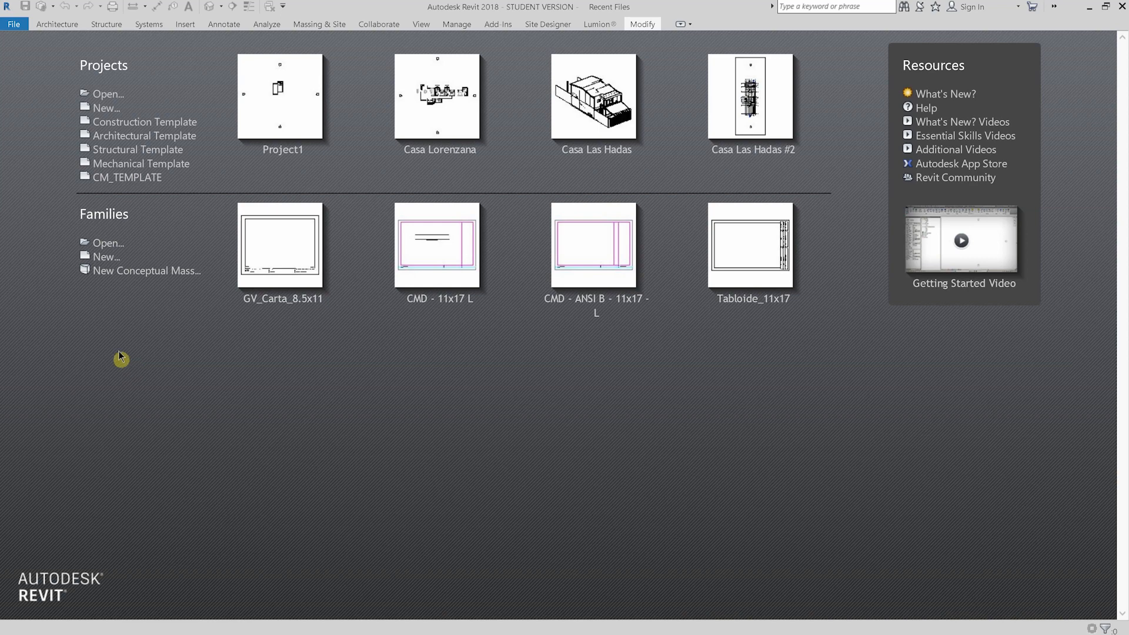
pyautogui.click(281, 93)
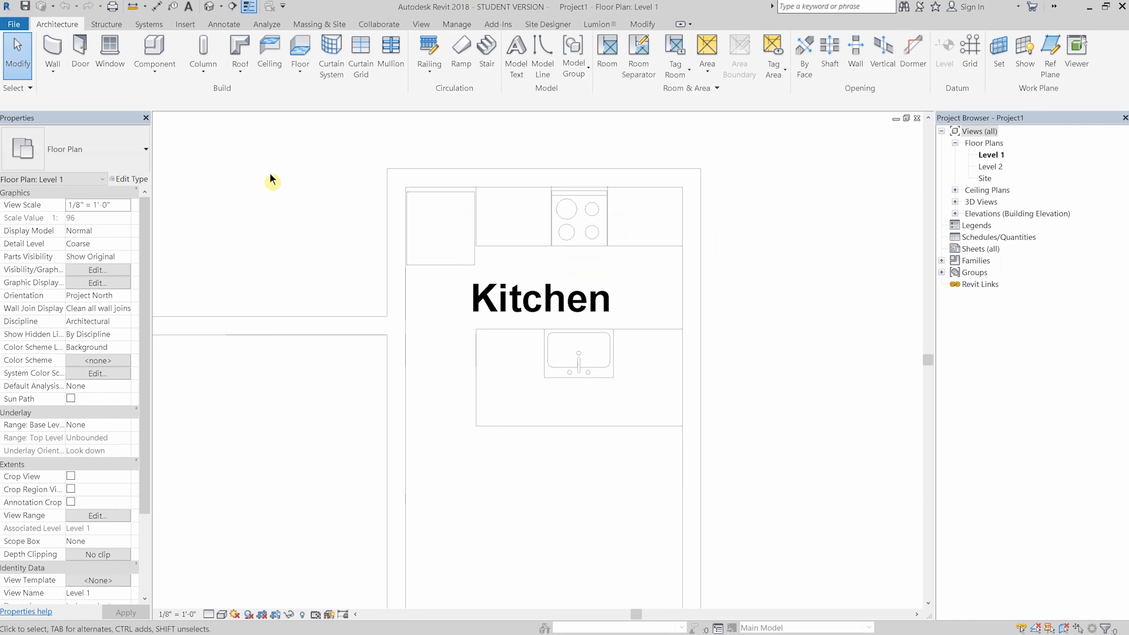
# - Check the Casework folder of the US Imperial family library for loadable cabinet components, without loading any
pyautogui.click(154, 47)
pyautogui.click(532, 59)
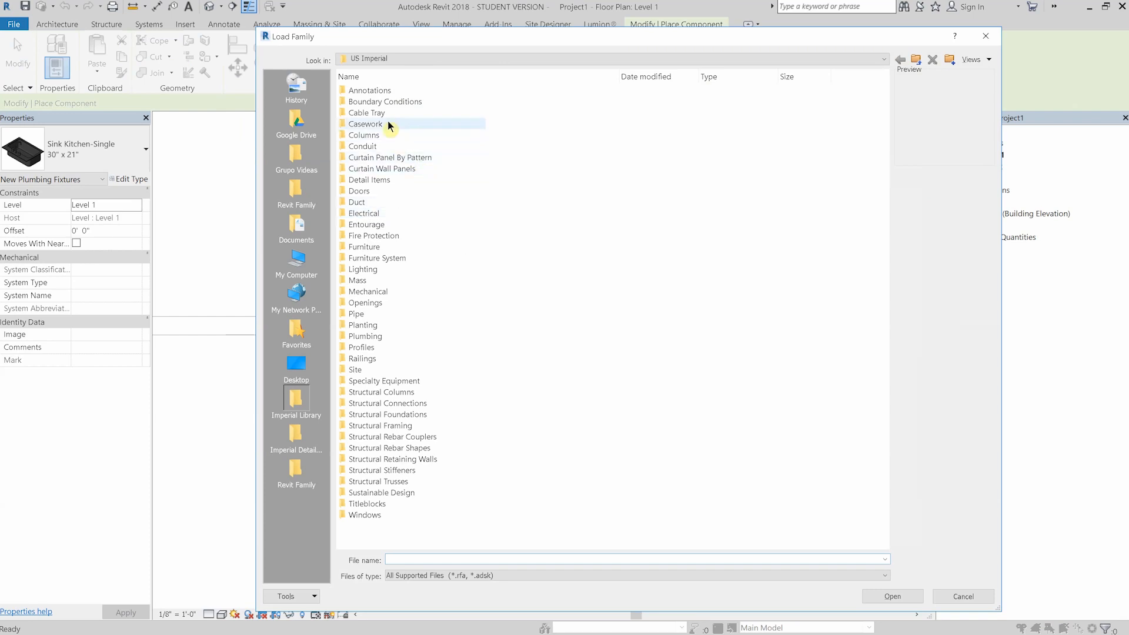
pyautogui.doubleClick(376, 124)
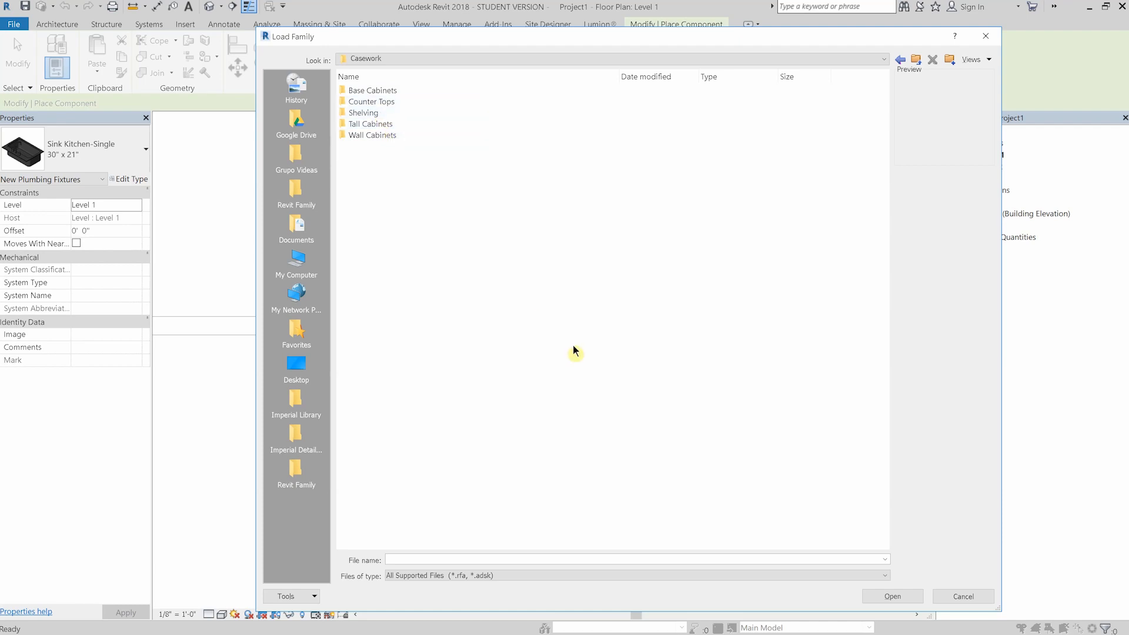
pyautogui.click(954, 596)
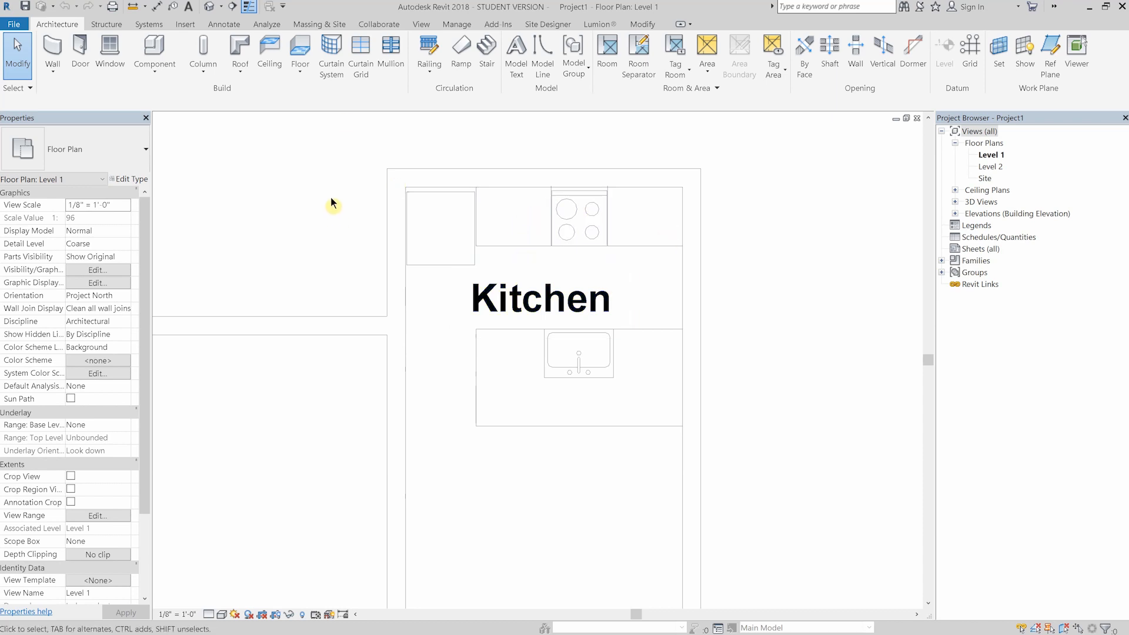
# - Open the default 3D view and turn on its section box
pyautogui.click(209, 7)
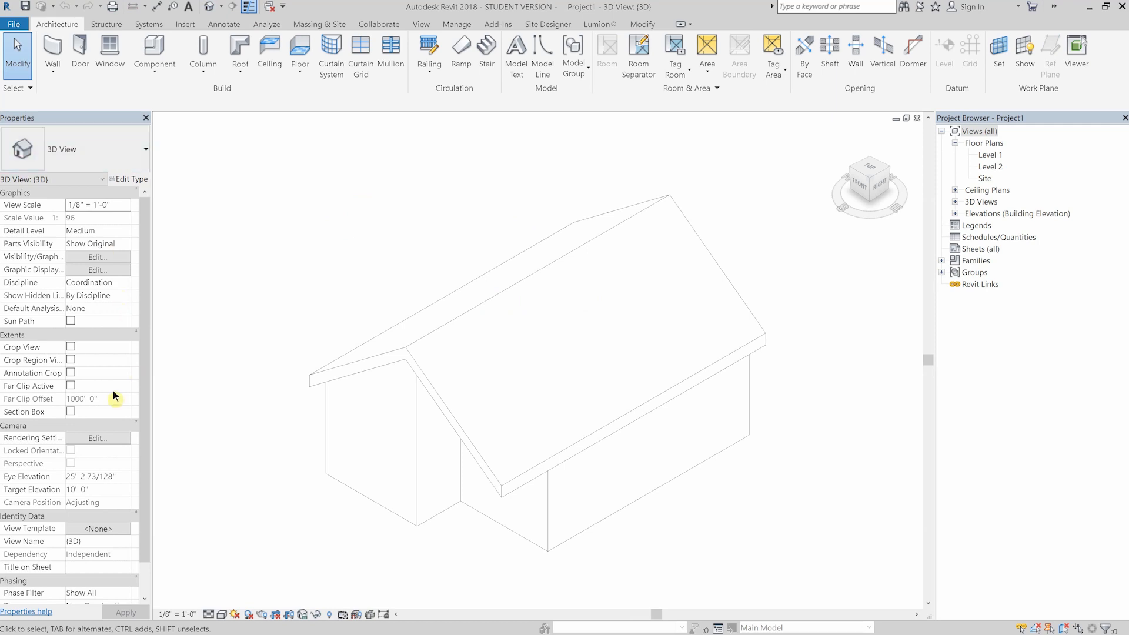
pyautogui.click(71, 411)
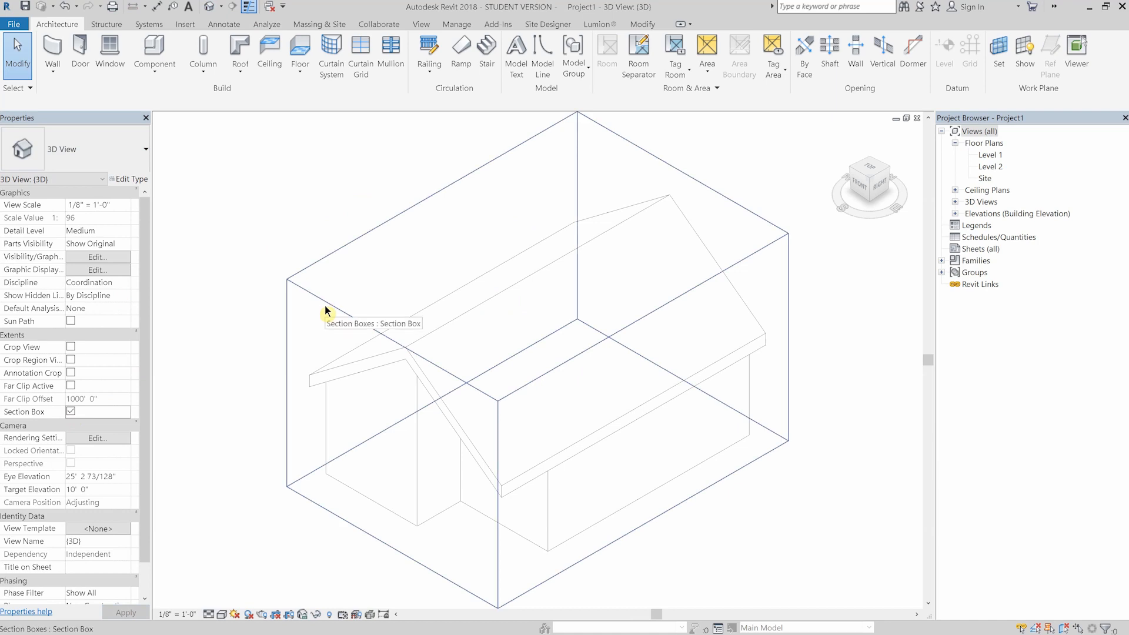
# - Shrink the section box around a cut portion of the kitchen walls and orient the view to the Left side
pyautogui.click(325, 308)
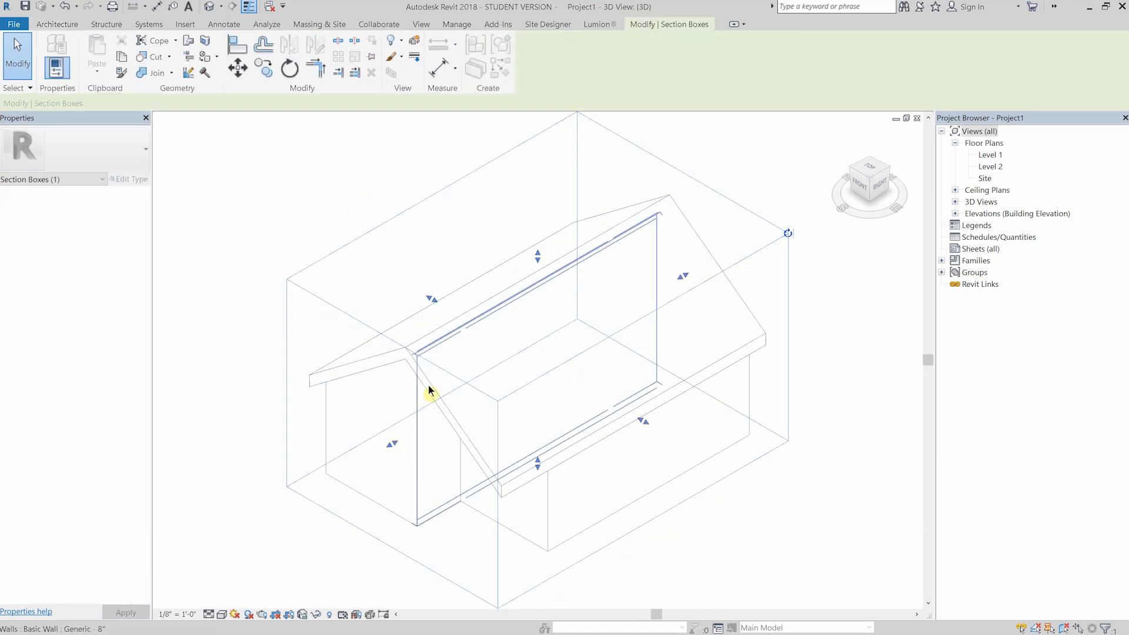
pyautogui.moveTo(393, 445); pyautogui.dragTo(575, 393)
pyautogui.keyDown('shift'); pyautogui.moveTo(411, 396); pyautogui.dragTo(592, 393, button='middle'); pyautogui.keyUp('shift')
pyautogui.moveTo(654, 359); pyautogui.dragTo(620, 308)
pyautogui.moveTo(464, 318); pyautogui.dragTo(569, 289)
pyautogui.moveTo(655, 171); pyautogui.dragTo(680, 304)
pyautogui.scroll(3, 676, 307)
pyautogui.moveTo(675, 306); pyautogui.dragTo(628, 209, button='middle')
pyautogui.moveTo(378, 337); pyautogui.dragTo(429, 323)
pyautogui.keyDown('shift'); pyautogui.moveTo(411, 323); pyautogui.dragTo(439, 335, button='middle'); pyautogui.keyUp('shift')
pyautogui.moveTo(426, 318); pyautogui.dragTo(656, 284)
pyautogui.keyDown('shift'); pyautogui.moveTo(298, 378); pyautogui.dragTo(682, 262, button='middle'); pyautogui.keyUp('shift')
pyautogui.click(872, 189)
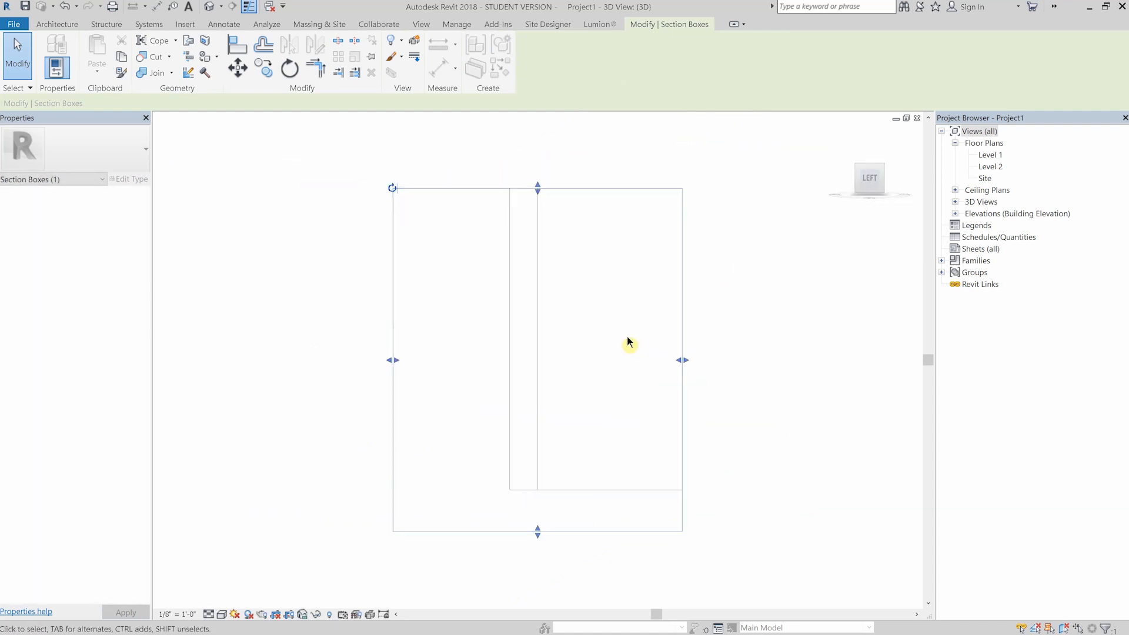
pyautogui.click(600, 352)
pyautogui.moveTo(600, 350); pyautogui.dragTo(553, 337, button='middle')
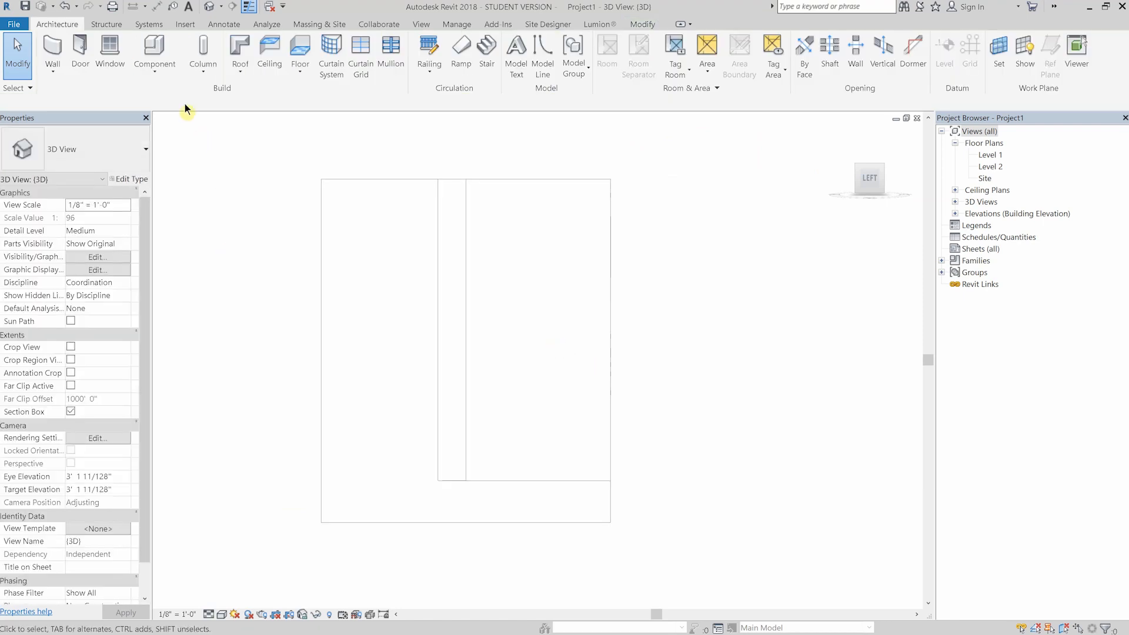
# - Create a model in-place component in the Casework category and name it Kitchen
pyautogui.click(161, 66)
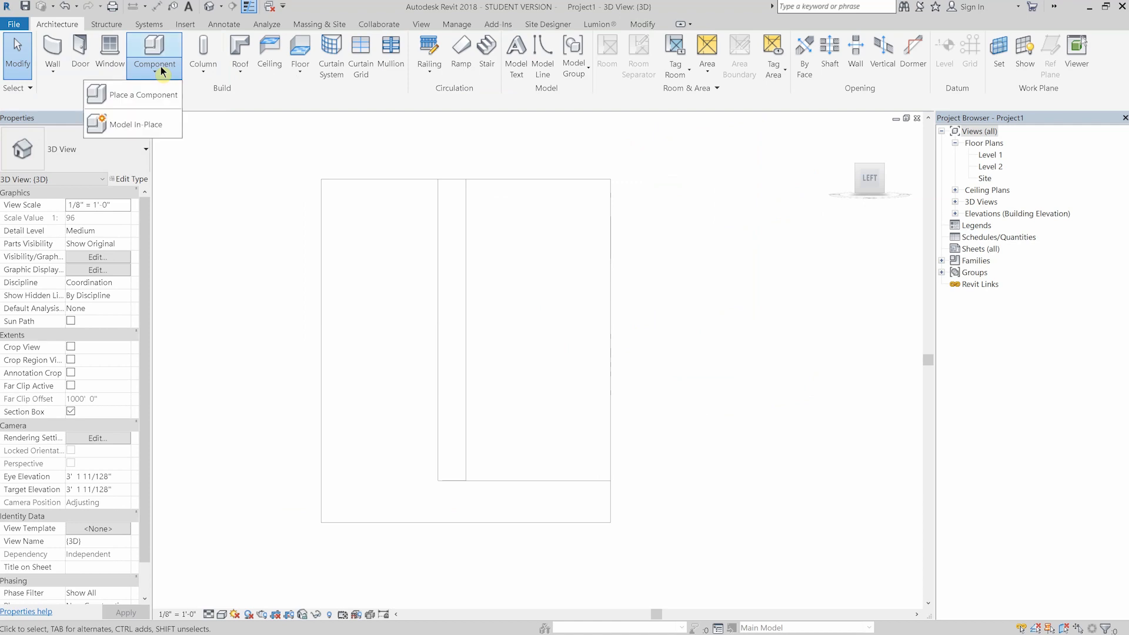
pyautogui.click(161, 123)
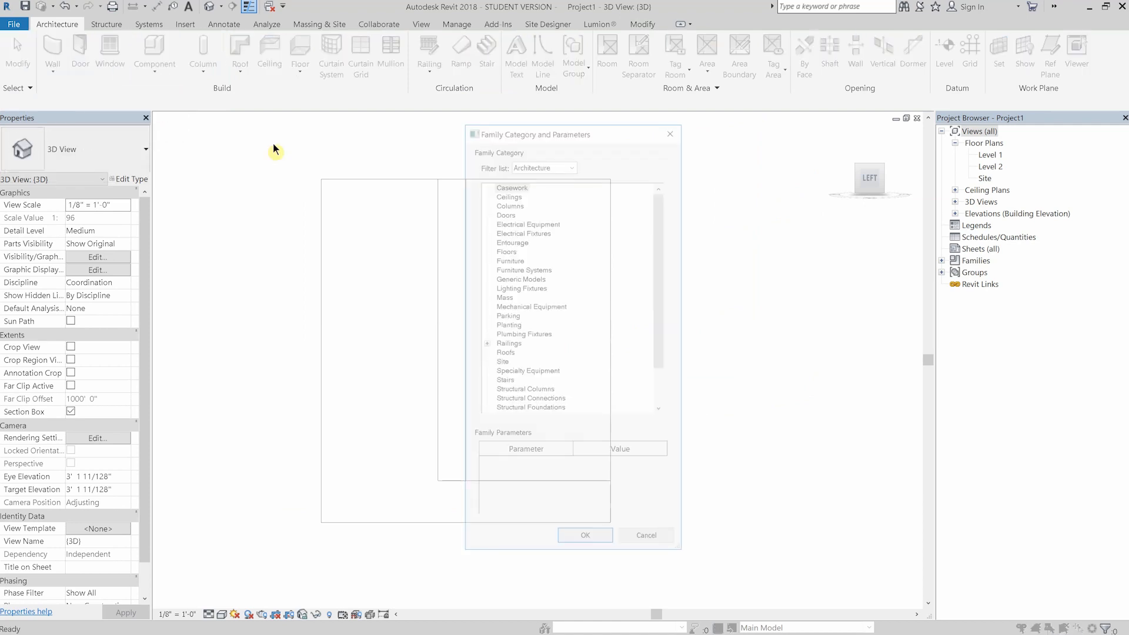
pyautogui.click(516, 185)
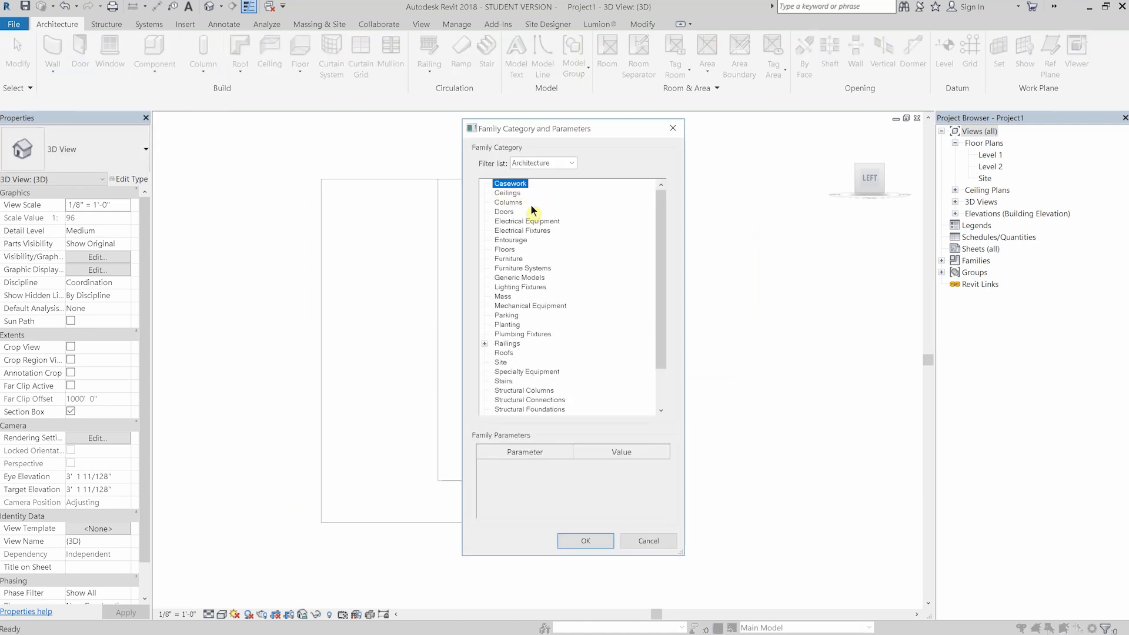
pyautogui.click(585, 542)
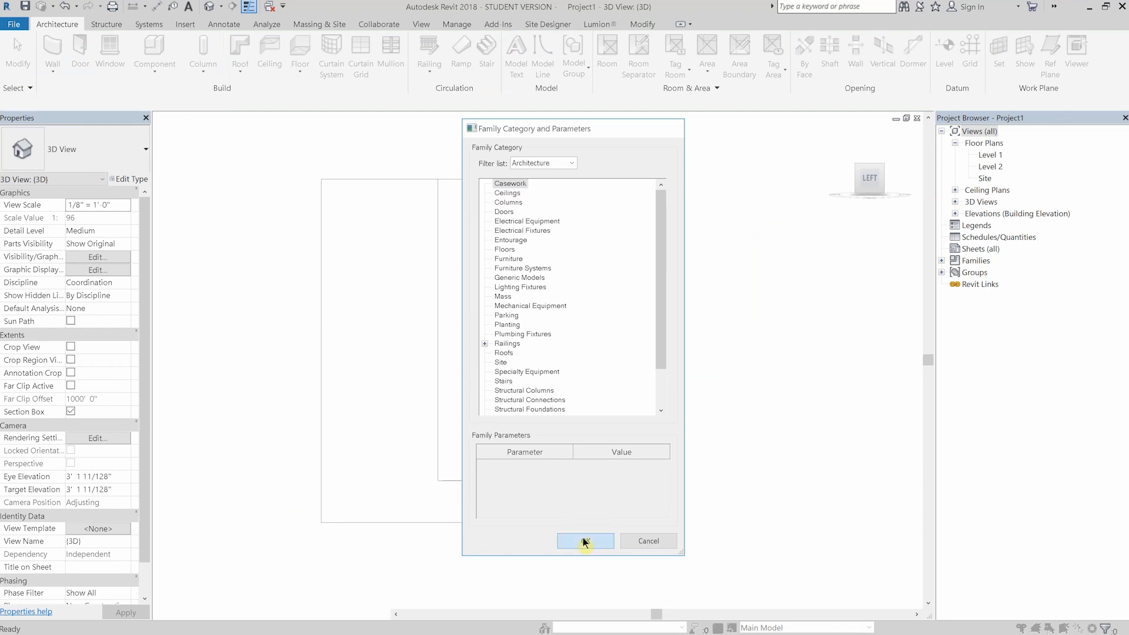
pyautogui.write('Kitchen')
pyautogui.press('Return')
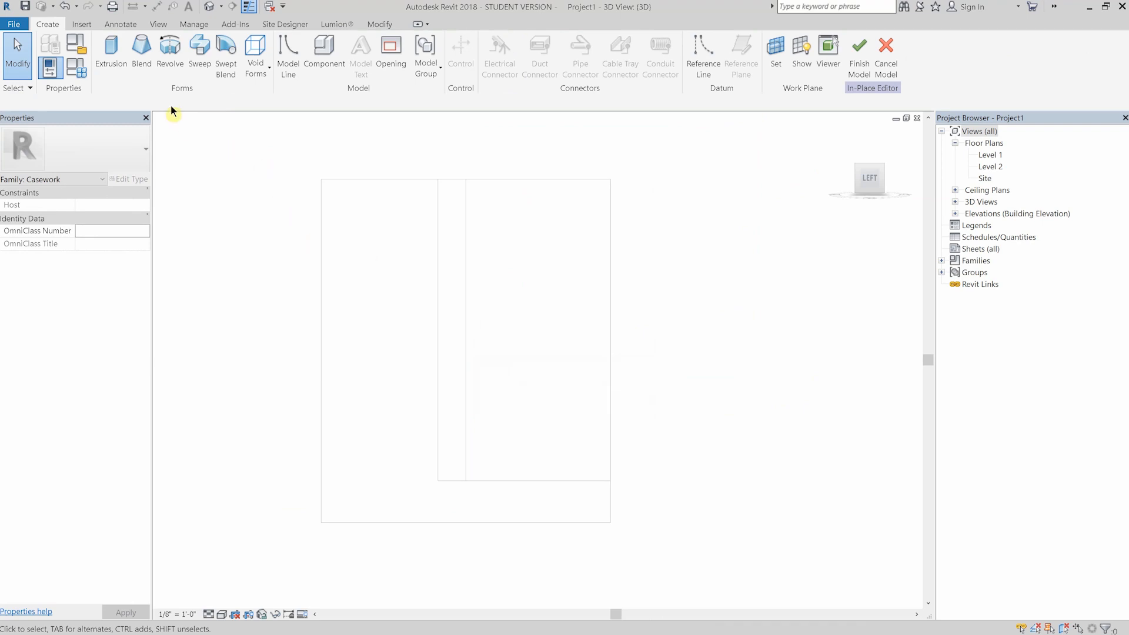
# - Start a solid extrusion and set its work plane by picking the generic 8" wall
pyautogui.click(110, 51)
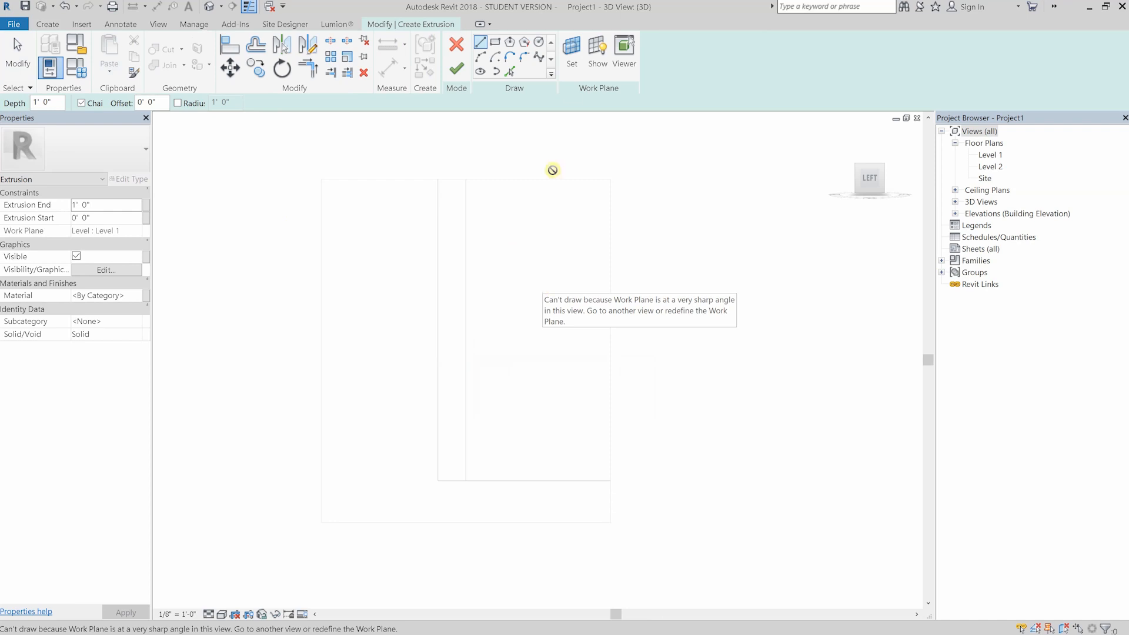
pyautogui.click(572, 54)
pyautogui.click(495, 342)
pyautogui.click(530, 400)
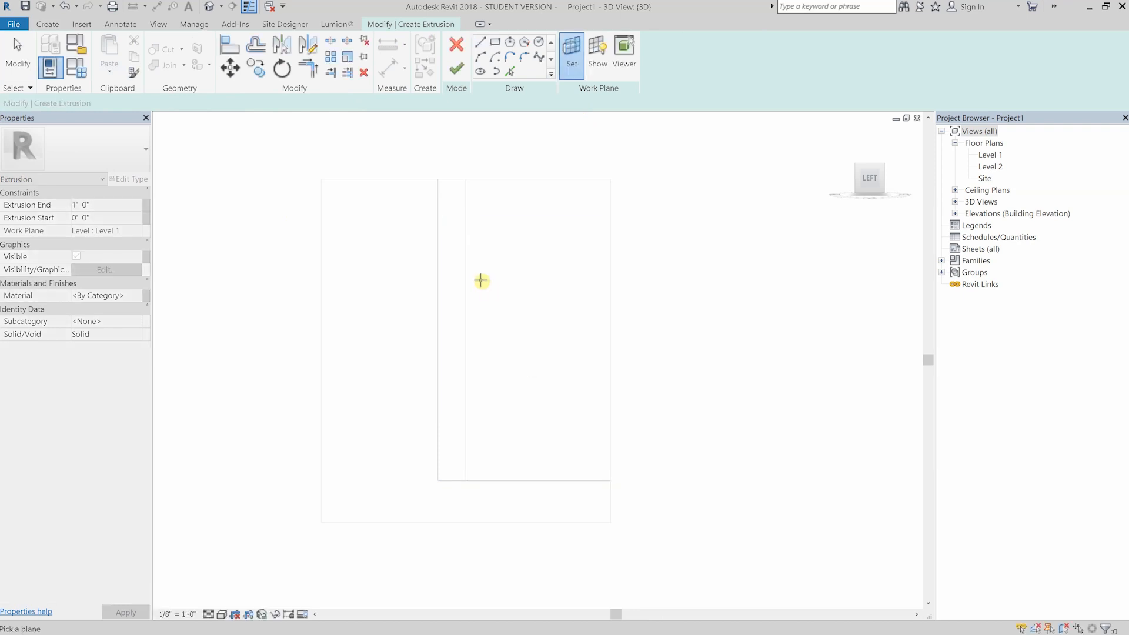
pyautogui.click(471, 270)
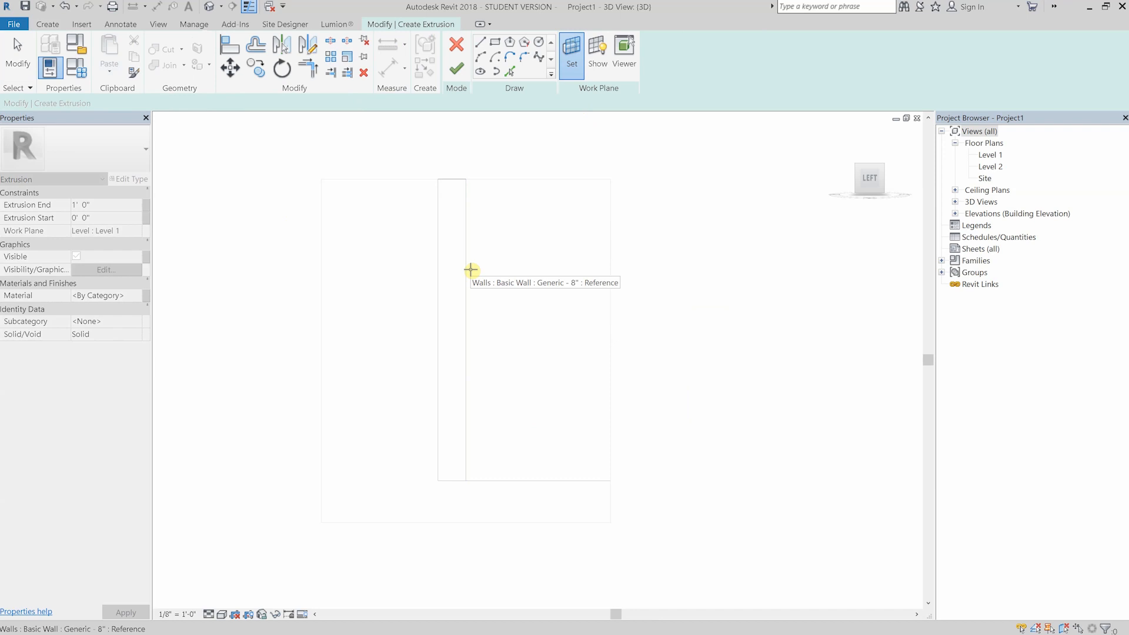
pyautogui.click(471, 269)
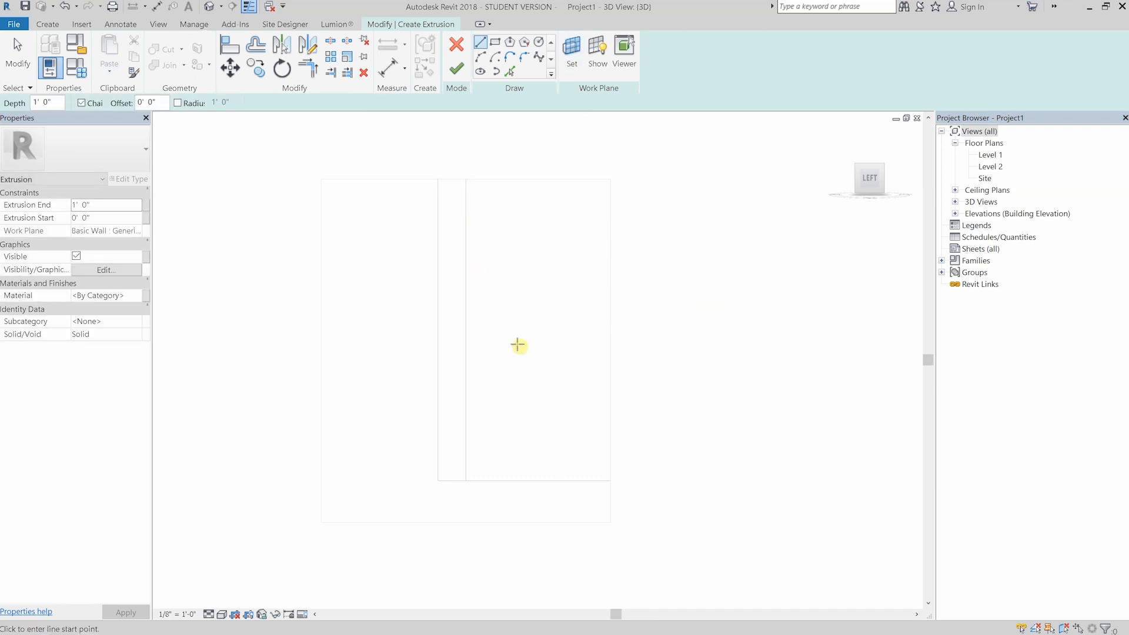
# - Sketch the base cabinet profile against the wall, 2' deep with a 2' 8" front and a toe kick, and finish the extrusion
pyautogui.scroll(3, 572, 317)
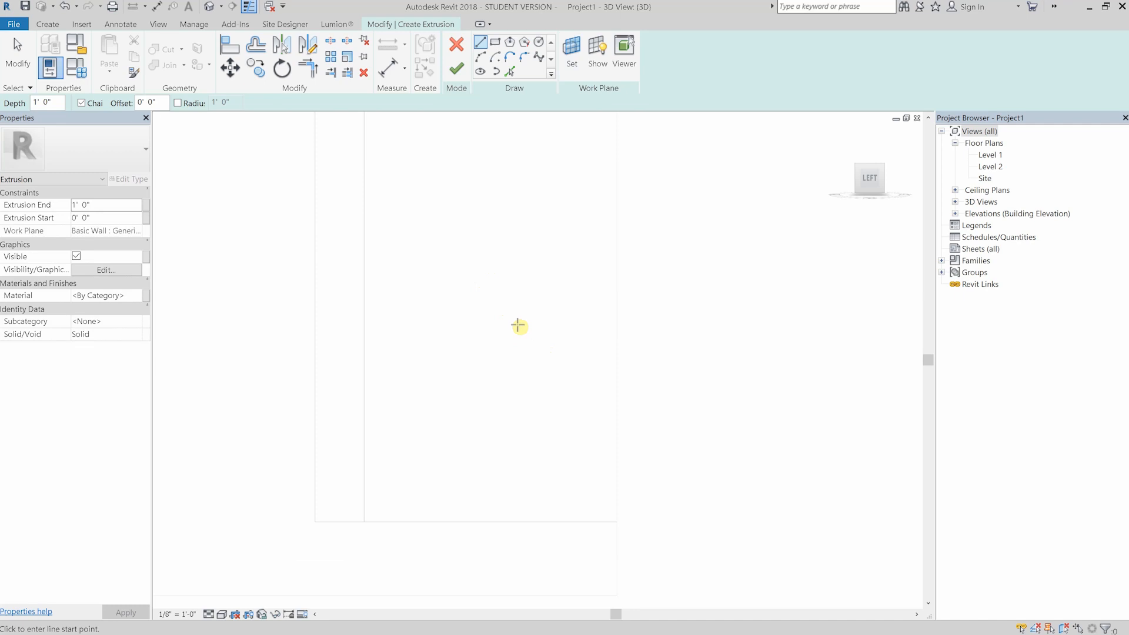
pyautogui.scroll(-3, 541, 497)
pyautogui.keyDown('shift'); pyautogui.moveTo(538, 494); pyautogui.dragTo(510, 514, button='middle'); pyautogui.keyUp('shift')
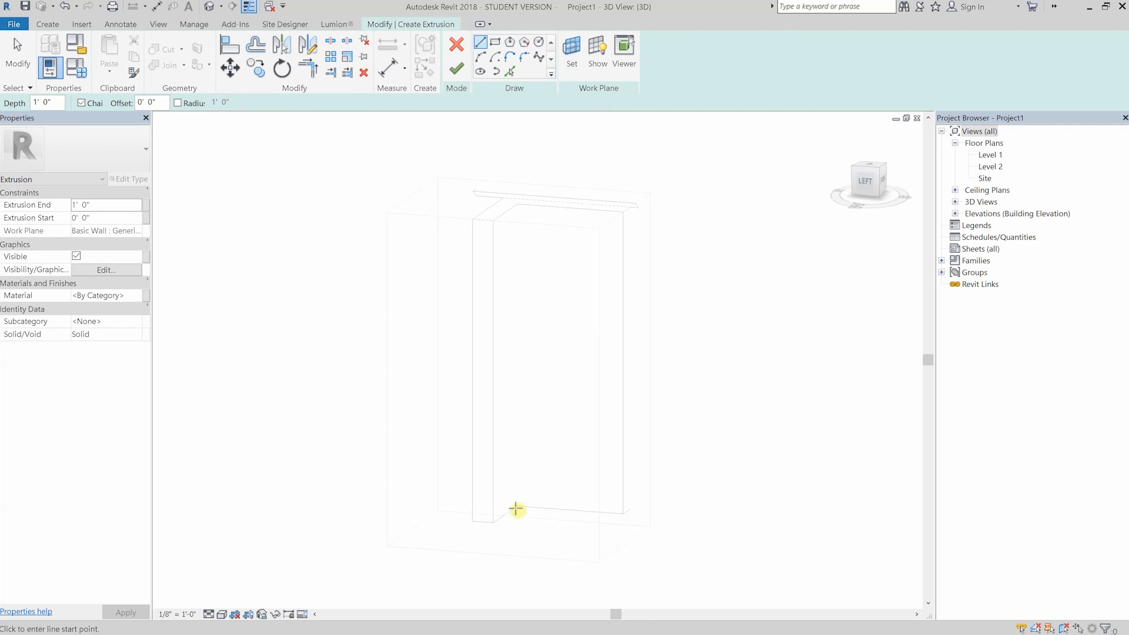
pyautogui.click(517, 482)
pyautogui.write('2 1')
pyautogui.press('Return')
pyautogui.write('2')
pyautogui.press('Return')
pyautogui.scroll(1, 573, 434)
pyautogui.write('2 8')
pyautogui.press('Return')
pyautogui.scroll(2, 564, 511)
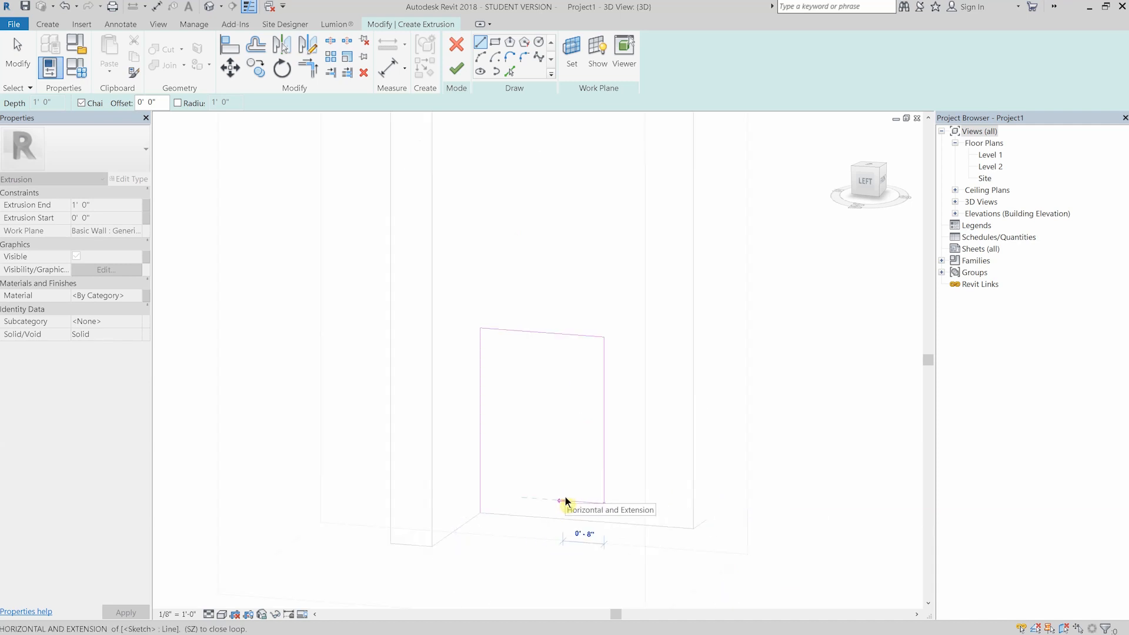
pyautogui.click(582, 522)
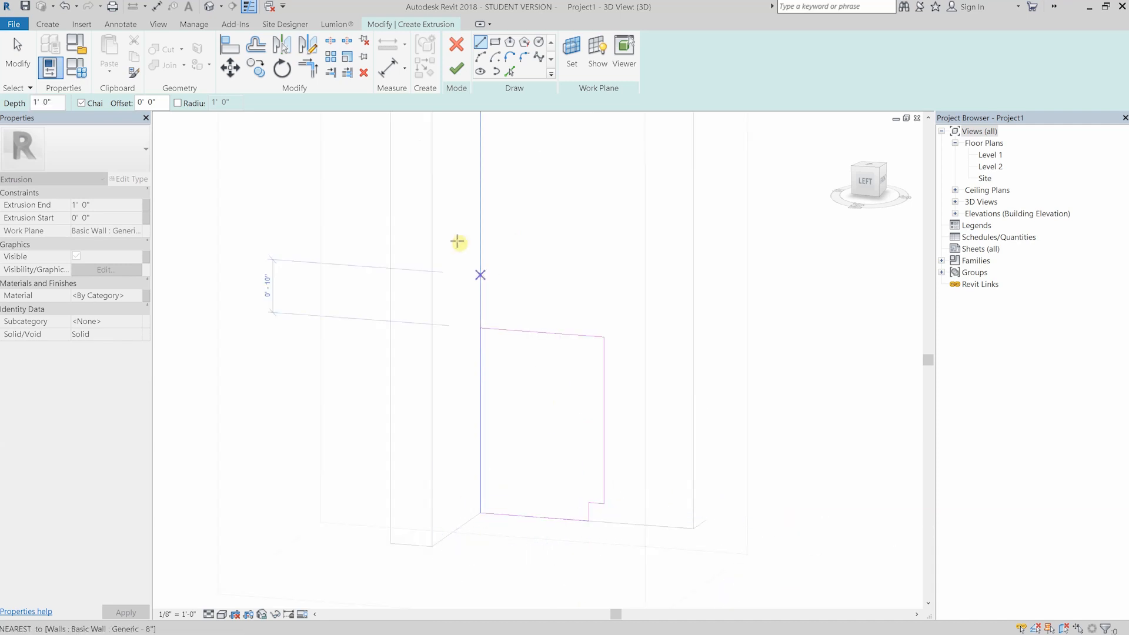
pyautogui.click(460, 70)
pyautogui.scroll(-1, 294, 285)
# - Start another solid extrusion and sketch the backsplash lines with a 4" face above the back edge of the cabinet top
pyautogui.click(48, 24)
pyautogui.click(113, 58)
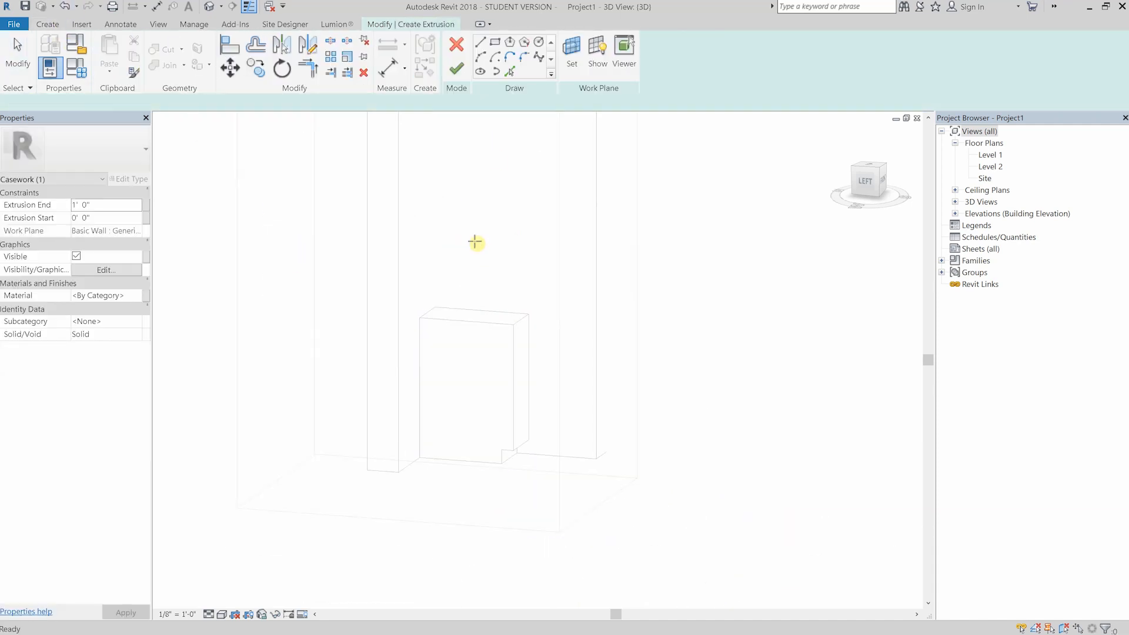
pyautogui.click(436, 307)
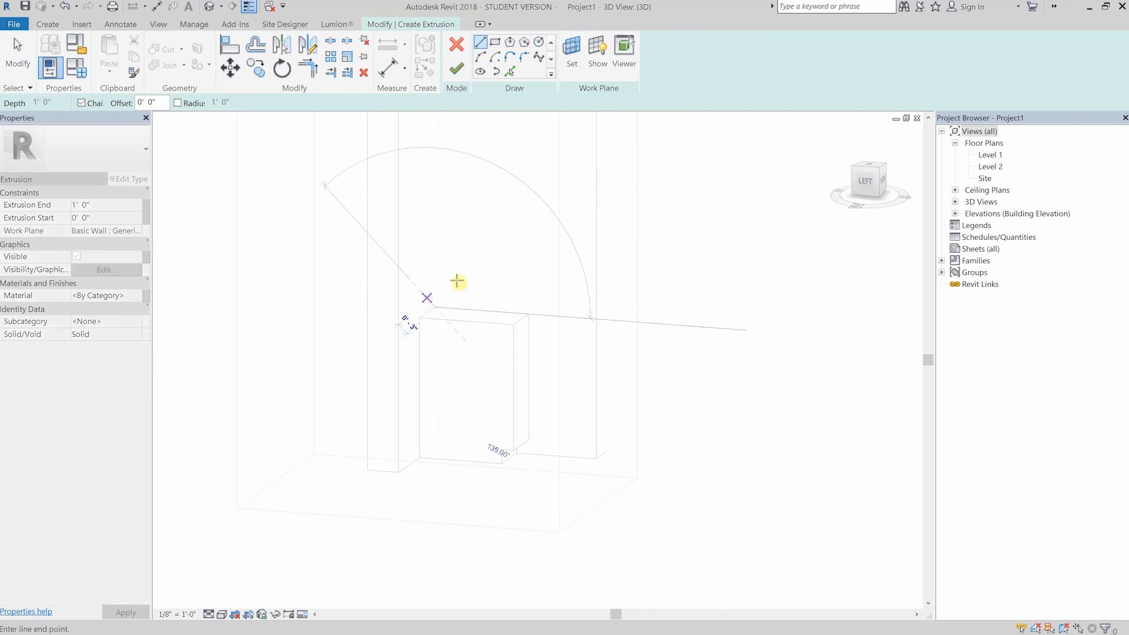
pyautogui.press('Return')
pyautogui.scroll(4, 453, 286)
pyautogui.write('0 4')
pyautogui.press('Return')
pyautogui.press('Escape')
pyautogui.click(377, 244)
pyautogui.press('Return')
pyautogui.scroll(-2, 462, 232)
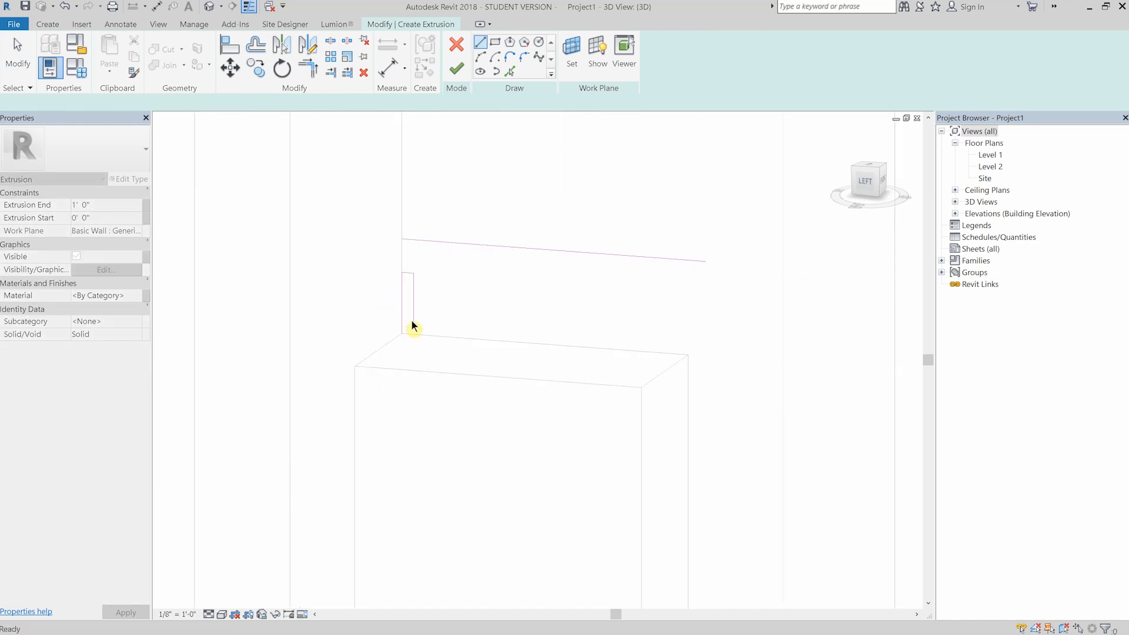
# - Sketch the countertop's top line from the backsplash out past the cabinet front, with a short vertical front edge
pyautogui.click(476, 44)
pyautogui.click(413, 323)
pyautogui.scroll(2, 643, 290)
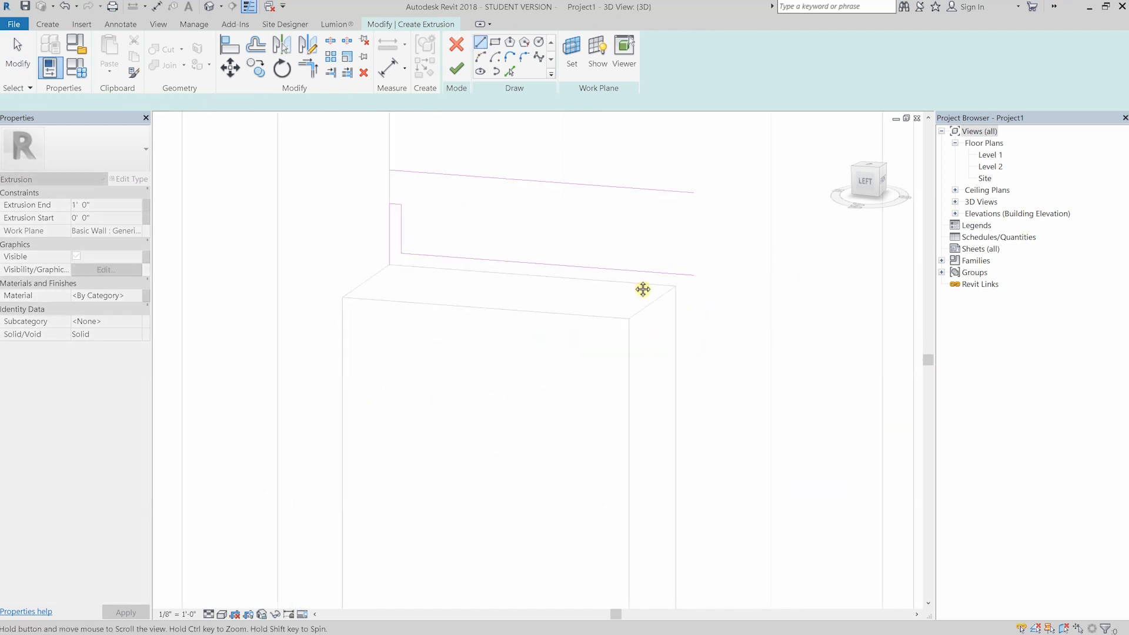
pyautogui.click(742, 295)
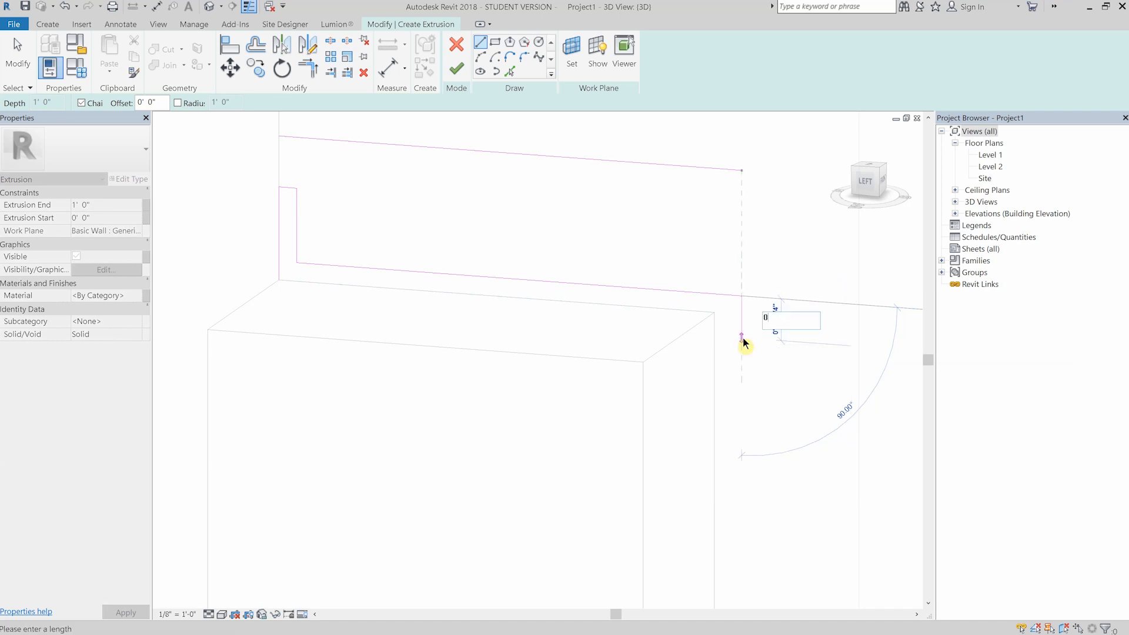
pyautogui.press('Return')
pyautogui.press('Escape')
pyautogui.scroll(1, 745, 336)
pyautogui.scroll(-1, 599, 262)
# - Sketch the countertop underside along the cabinet top with a small lip under the 1 1/2" front overhang, closing the profile
pyautogui.click(242, 263)
pyautogui.scroll(2, 678, 296)
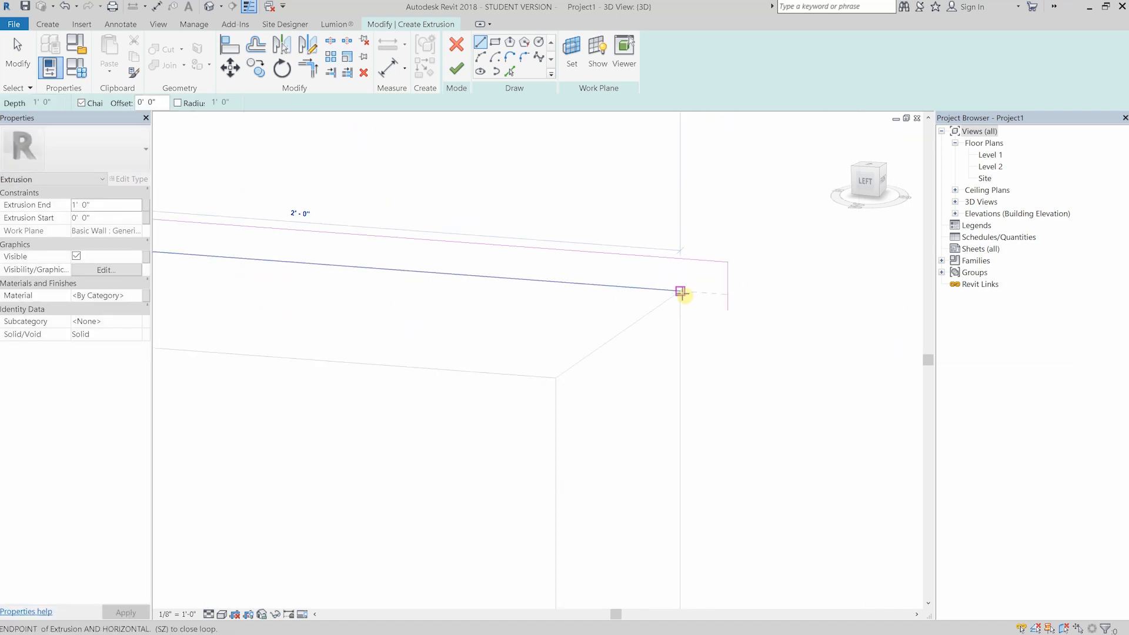
pyautogui.click(705, 309)
pyautogui.click(728, 311)
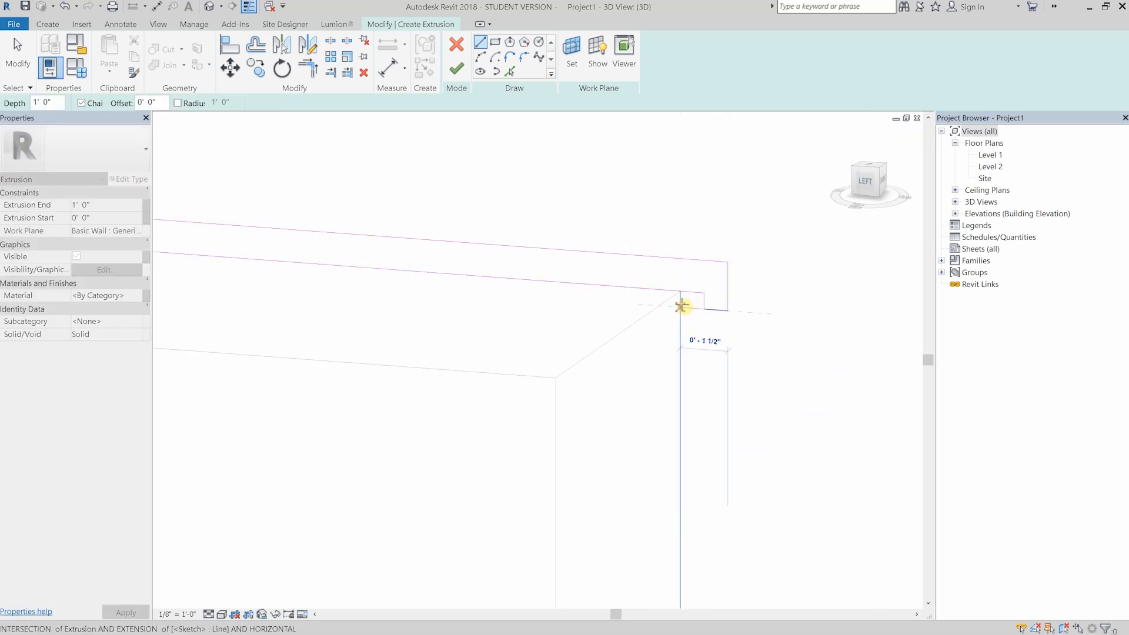
pyautogui.press('Escape')
pyautogui.scroll(-4, 665, 256)
pyautogui.press('Escape')
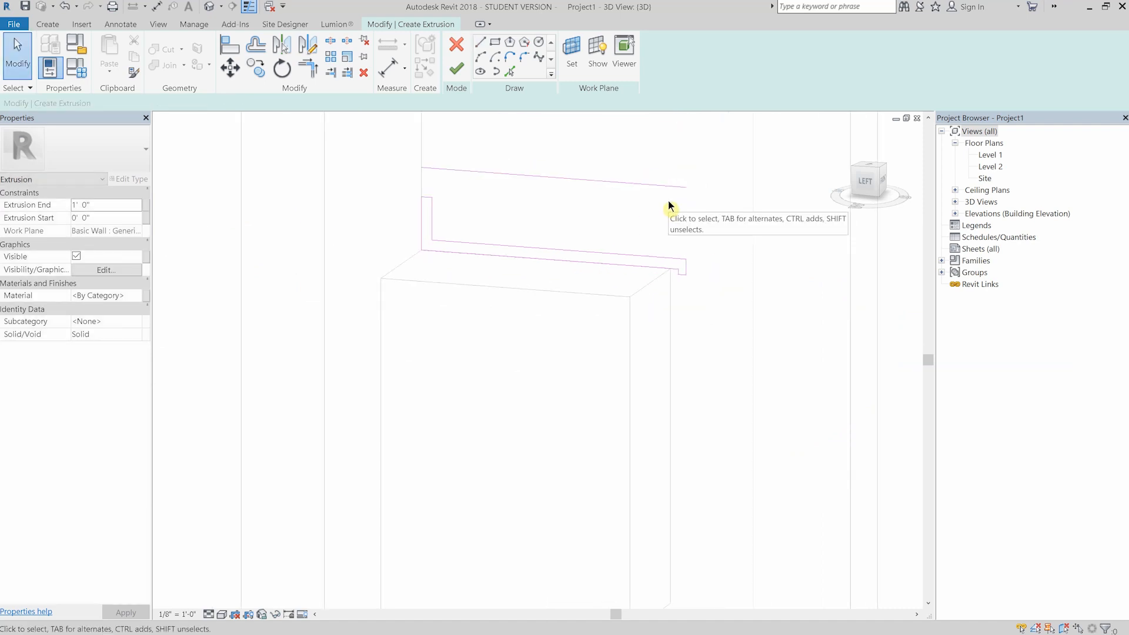
# - Try to move the inner vertical line of the countertop lip toward the cabinet front
pyautogui.scroll(2, 673, 274)
pyautogui.press('l')
pyautogui.press('i')
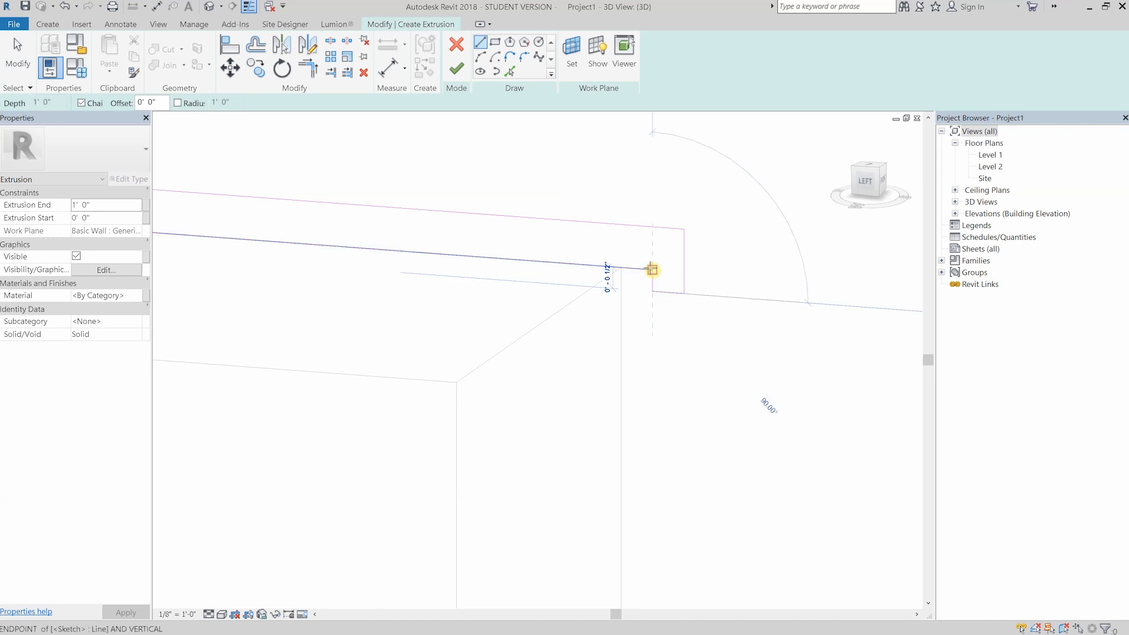
pyautogui.press('Escape')
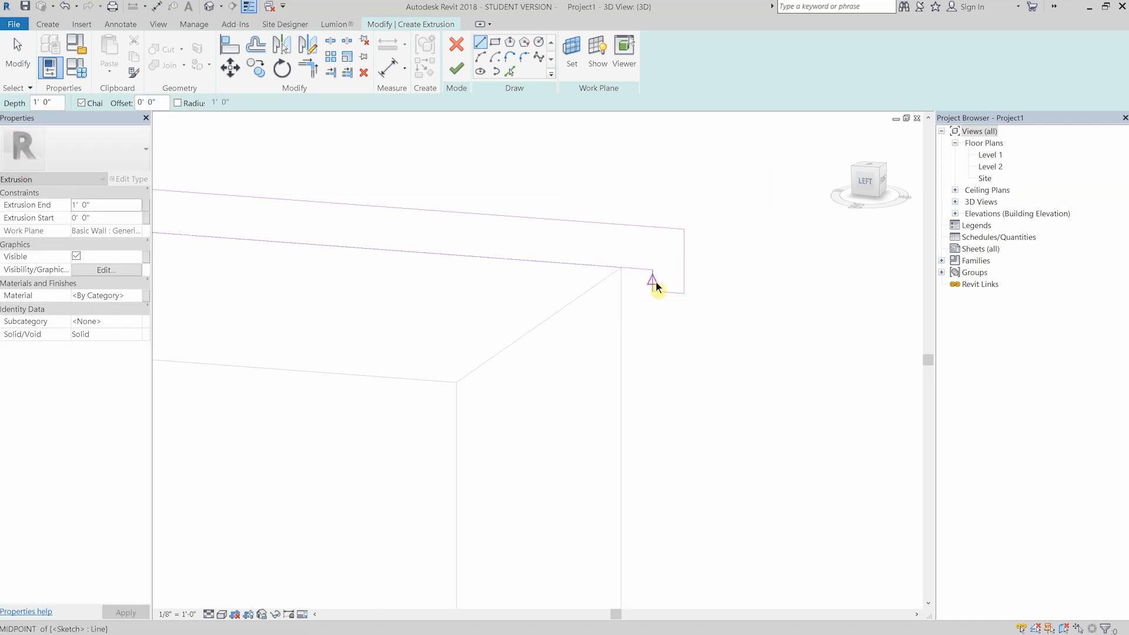
pyautogui.click(655, 280)
pyautogui.scroll(2, 655, 280)
pyautogui.press('m')
pyautogui.press('v')
pyautogui.click(650, 263)
pyautogui.click(641, 263)
pyautogui.hotkey('ctrl', 'z')
# - Move the lip's inner vertical sketch line back toward the cabinet front face
pyautogui.click(650, 281)
pyautogui.press('m')
pyautogui.press('v')
pyautogui.click(651, 263)
pyautogui.click(635, 264)
pyautogui.click(539, 126)
# - Delete the leftover line above the countertop profile, then finish the extrusion and the in-place model
pyautogui.scroll(-1, 688, 263)
pyautogui.scroll(-6, 594, 270)
pyautogui.click(456, 68)
pyautogui.scroll(-2, 532, 182)
pyautogui.click(1061, 619)
pyautogui.click(514, 180)
pyautogui.press('Delete')
pyautogui.click(456, 68)
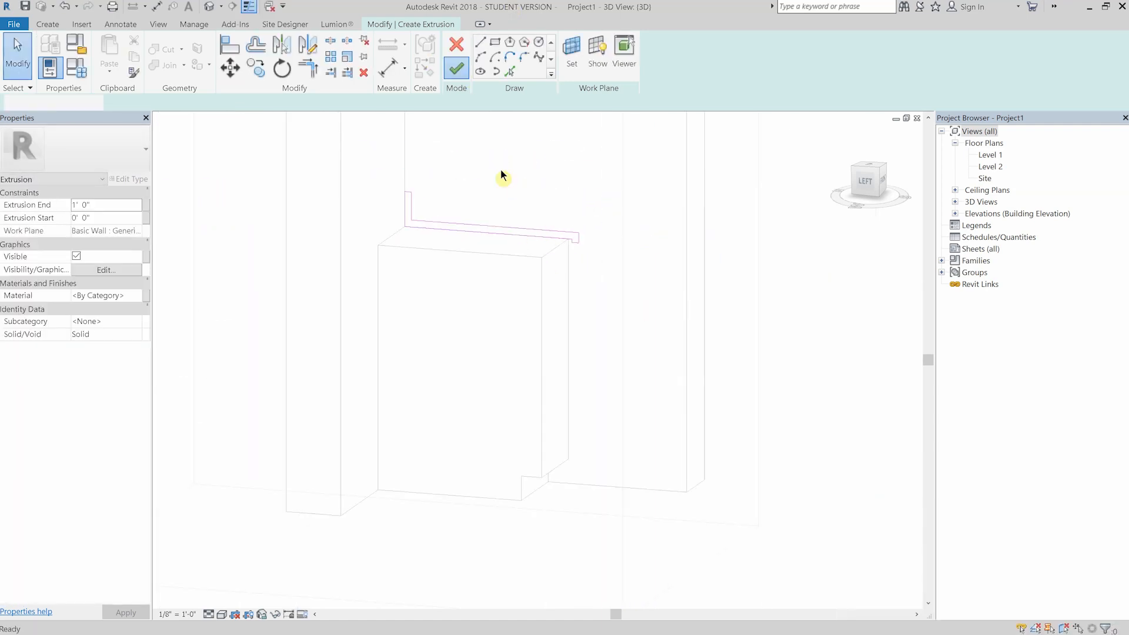
pyautogui.click(671, 57)
# - Reopen the kitchen casework for in-place editing in the left view and edit the countertop extrusion's sketch
pyautogui.click(532, 229)
pyautogui.keyDown('shift'); pyautogui.moveTo(532, 229); pyautogui.dragTo(530, 245, button='middle'); pyautogui.keyUp('shift')
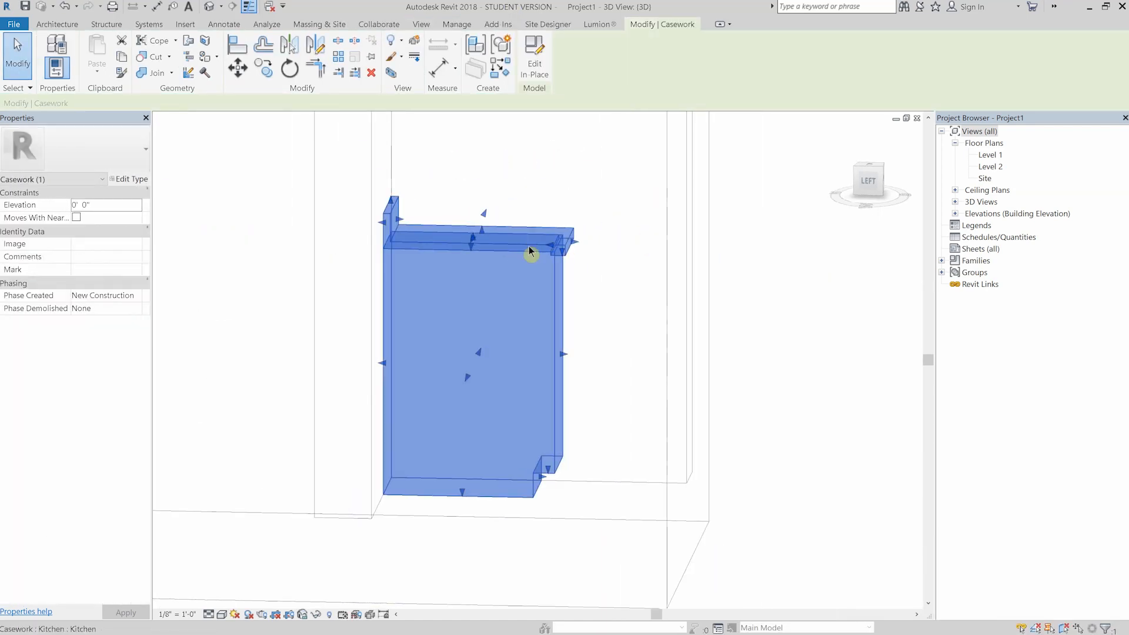
pyautogui.click(535, 56)
pyautogui.click(869, 182)
pyautogui.scroll(5, 547, 226)
pyautogui.moveTo(550, 200); pyautogui.dragTo(600, 338, button='middle')
pyautogui.scroll(1, 568, 447)
pyautogui.moveTo(566, 459); pyautogui.dragTo(571, 296, button='middle')
pyautogui.click(607, 235)
pyautogui.scroll(3, 609, 233)
pyautogui.click(598, 274)
pyautogui.click(591, 270)
pyautogui.doubleClick(615, 242)
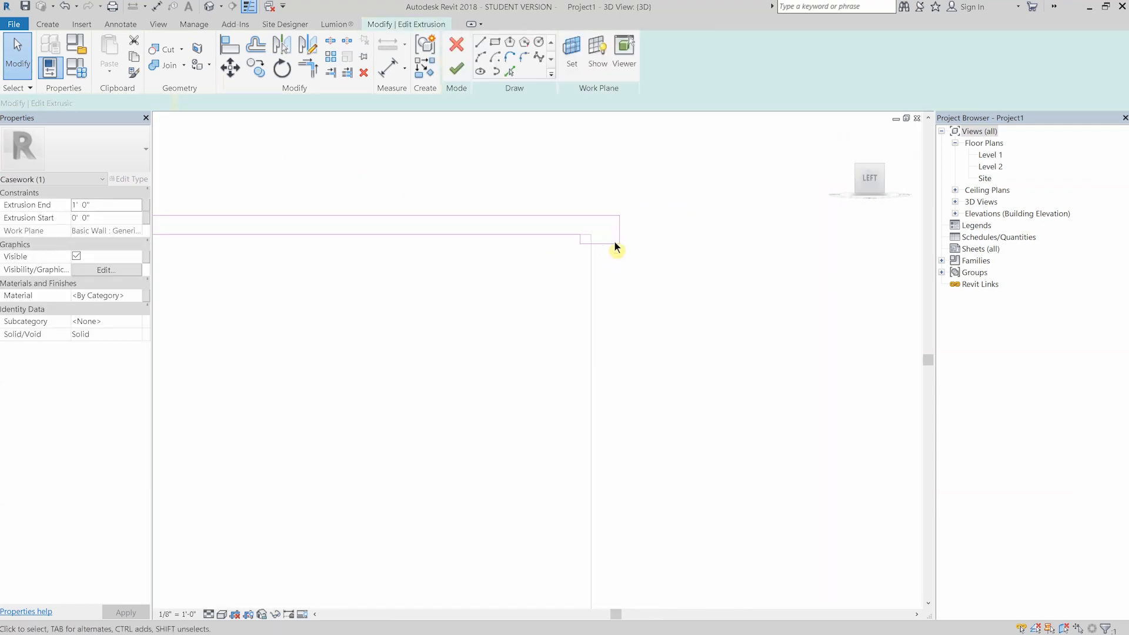
# - Move the lip's inner vertical line forward of the cabinet front and finish the countertop sketch and the in-place model
pyautogui.scroll(4, 598, 237)
pyautogui.moveTo(538, 248); pyautogui.dragTo(577, 246)
pyautogui.press('m')
pyautogui.press('v')
pyautogui.click(576, 249)
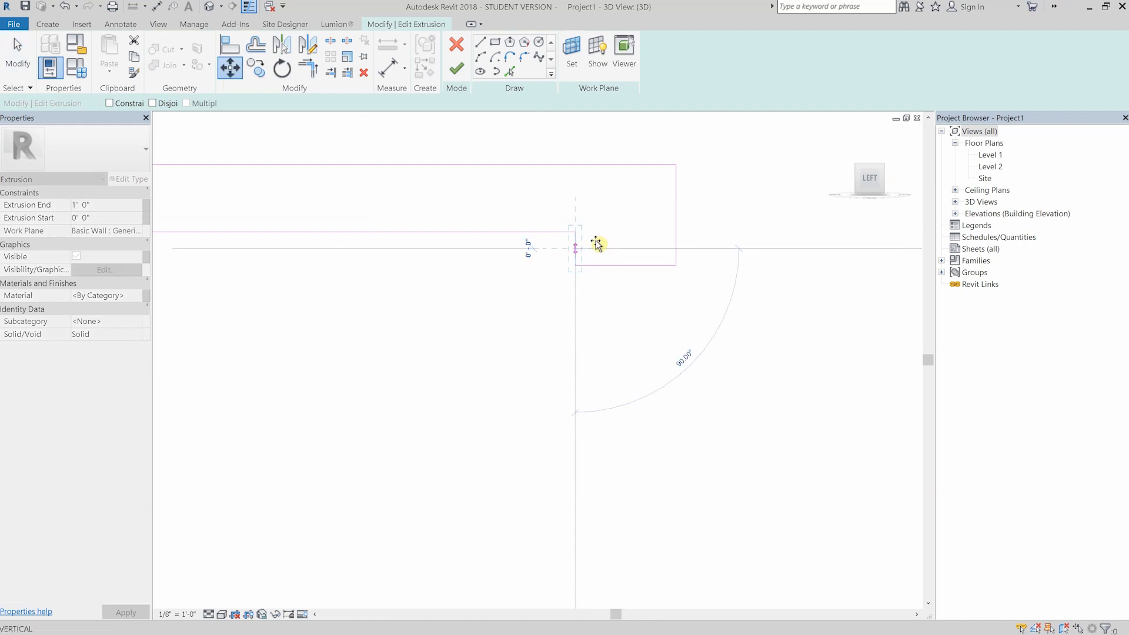
pyautogui.press('Return')
pyautogui.scroll(-1, 614, 287)
pyautogui.moveTo(624, 221); pyautogui.dragTo(609, 257, button='middle')
pyautogui.click(456, 69)
pyautogui.scroll(-8, 606, 242)
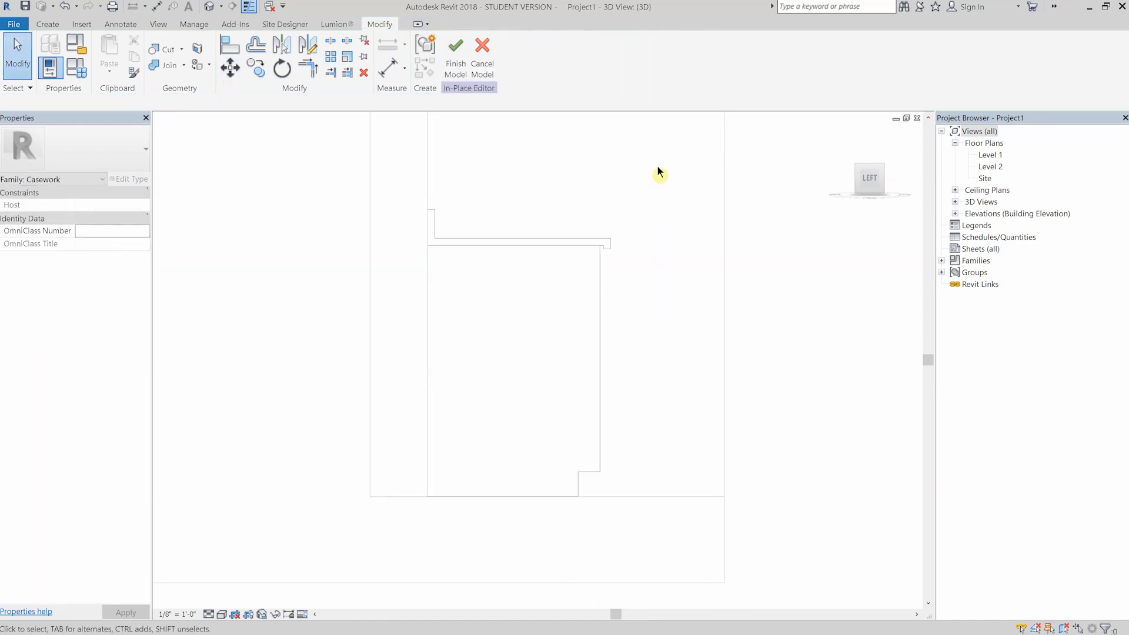
pyautogui.keyDown('shift'); pyautogui.moveTo(591, 213); pyautogui.dragTo(446, 102, button='middle'); pyautogui.keyUp('shift')
pyautogui.click(457, 68)
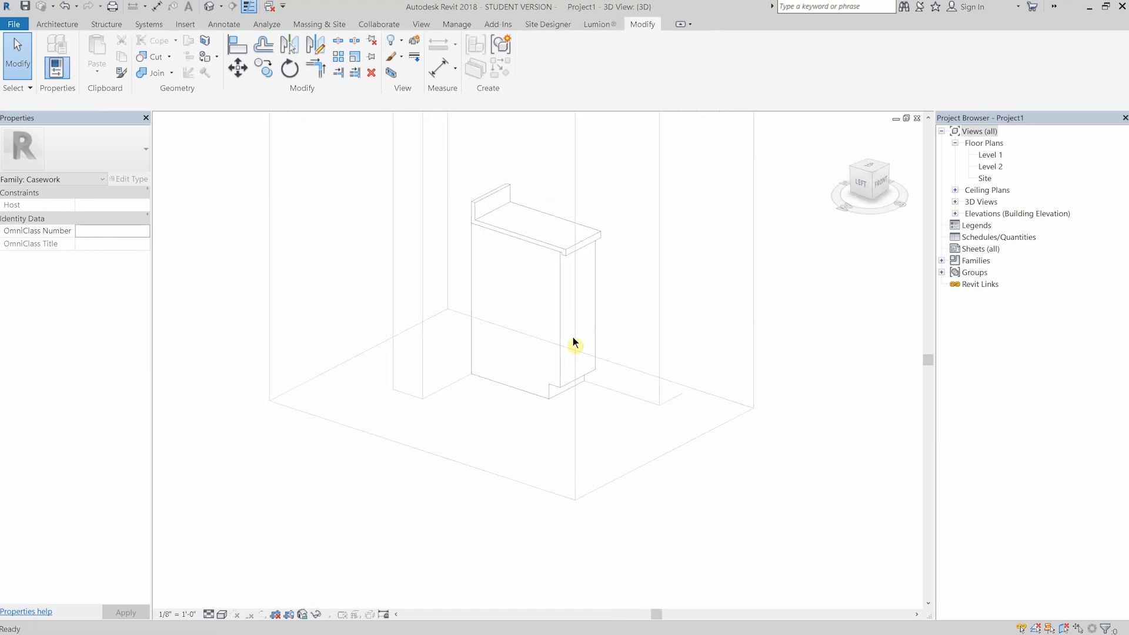
# - Lengthen the base cabinet and the countertop along the wall by stretching their end faces
pyautogui.scroll(-4, 575, 346)
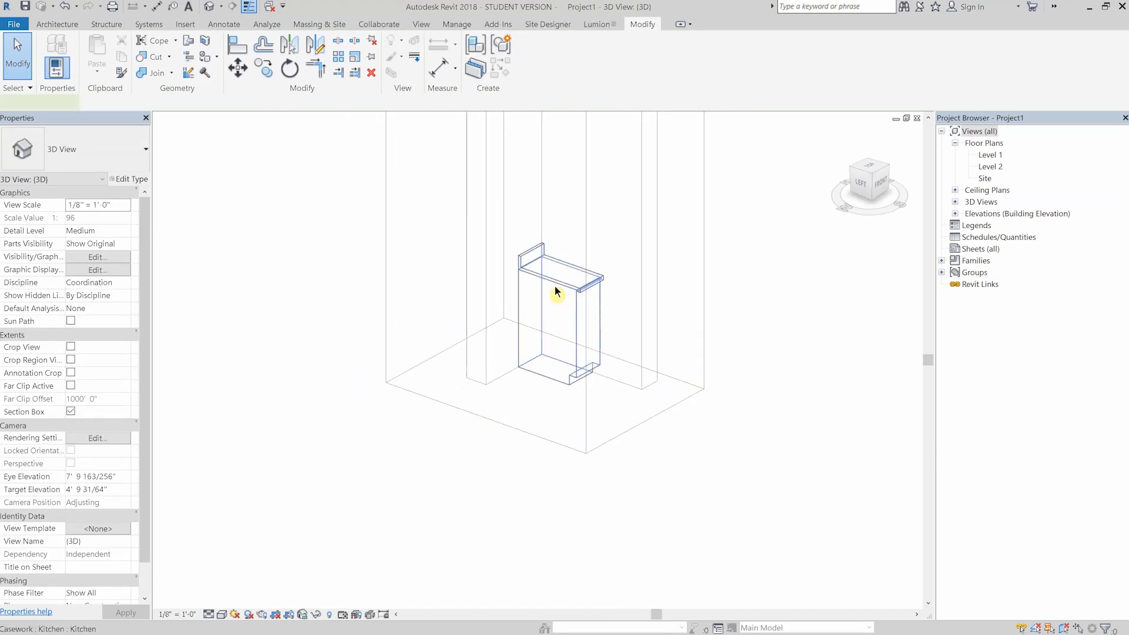
pyautogui.click(555, 286)
pyautogui.moveTo(543, 333); pyautogui.dragTo(487, 376)
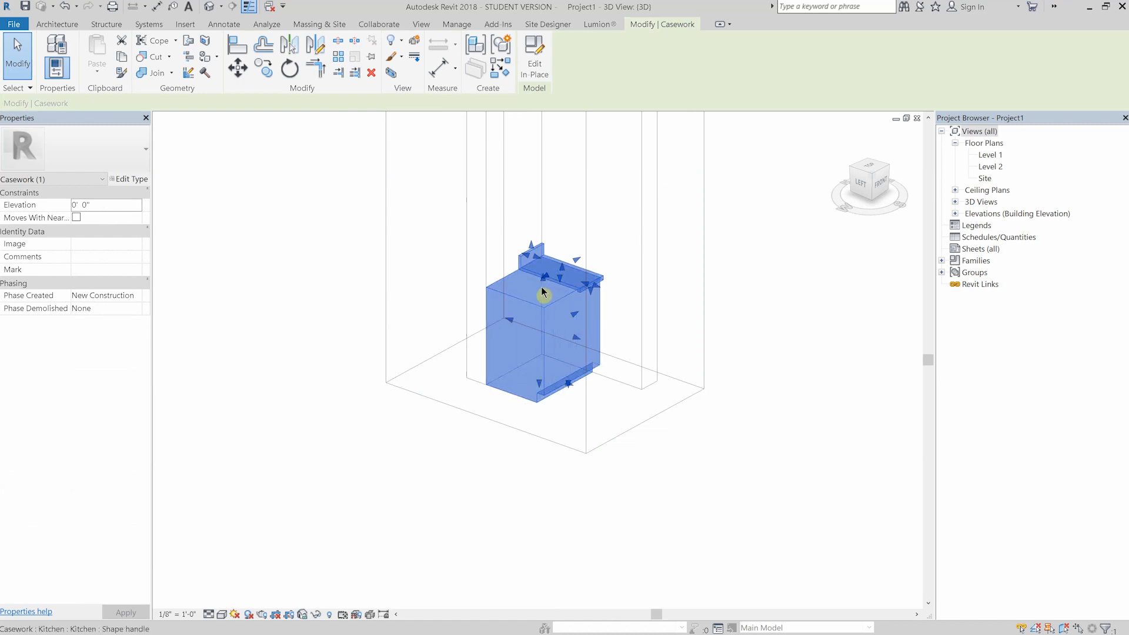
pyautogui.scroll(5, 542, 292)
pyautogui.moveTo(555, 258); pyautogui.dragTo(441, 325)
pyautogui.scroll(-3, 593, 318)
# - Extend the section box along the wall to include the range and the refrigerator
pyautogui.click(629, 263)
pyautogui.keyDown('shift'); pyautogui.moveTo(631, 263); pyautogui.dragTo(616, 314, button='middle'); pyautogui.keyUp('shift')
pyautogui.scroll(-4, 583, 294)
pyautogui.click(595, 237)
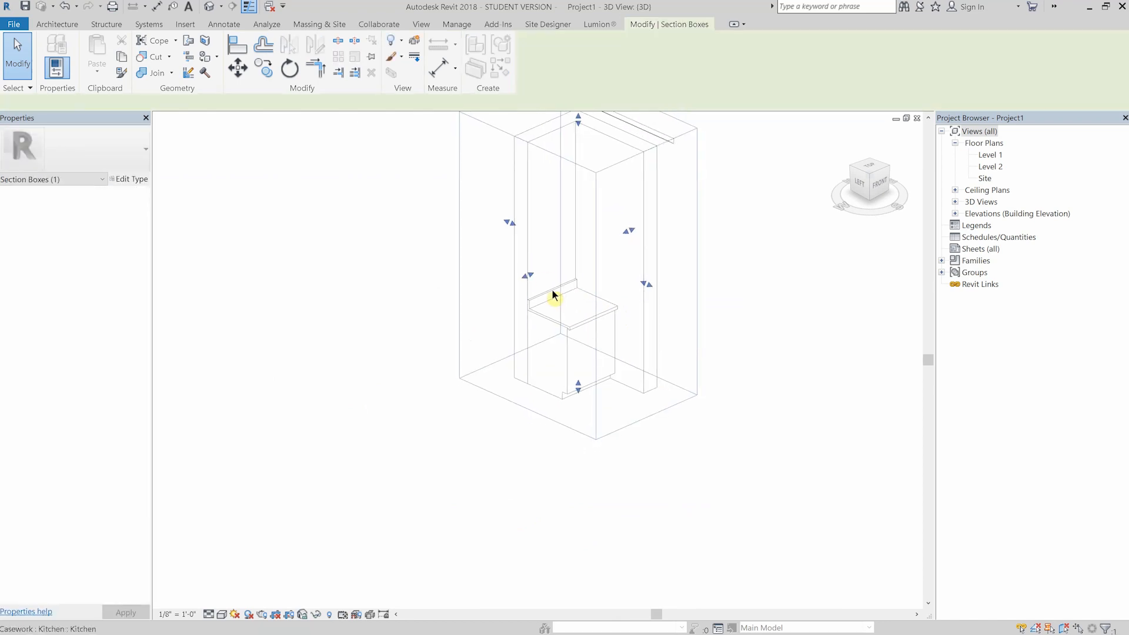
pyautogui.moveTo(527, 275); pyautogui.dragTo(330, 300)
pyautogui.keyDown('shift'); pyautogui.moveTo(407, 303); pyautogui.dragTo(502, 388, button='middle'); pyautogui.keyUp('shift')
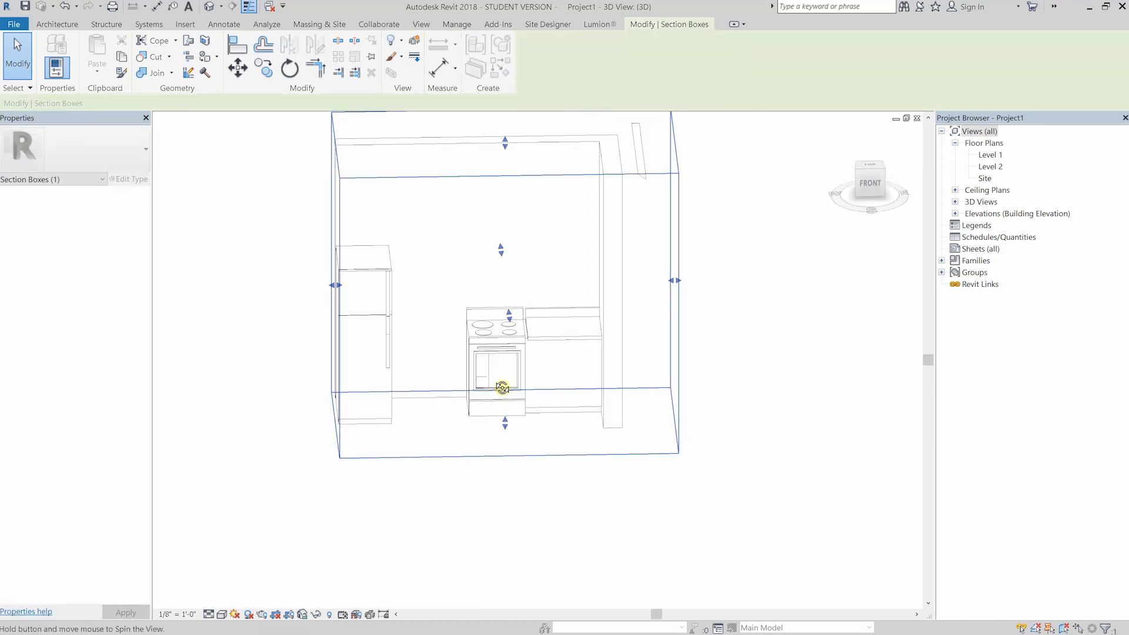
pyautogui.scroll(5, 496, 371)
pyautogui.scroll(-3, 440, 309)
# - Lengthen the base cabinet past the range up to the side of the refrigerator
pyautogui.click(566, 442)
pyautogui.scroll(-1, 416, 378)
pyautogui.moveTo(414, 375); pyautogui.dragTo(487, 350, button='middle')
pyautogui.moveTo(474, 322); pyautogui.dragTo(686, 242)
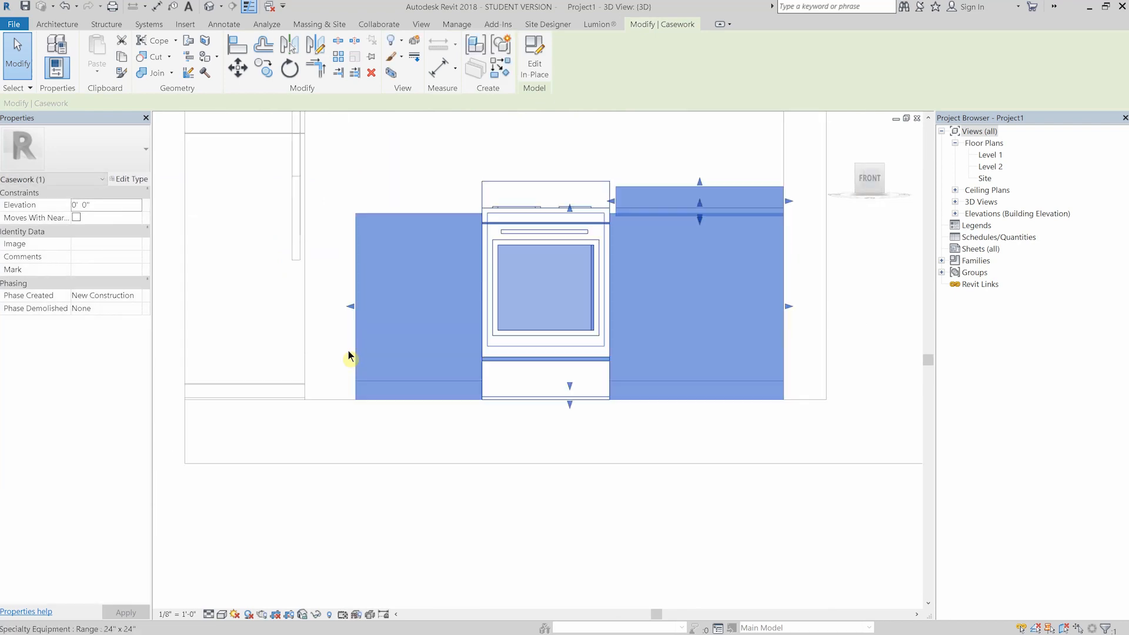
pyautogui.moveTo(348, 350); pyautogui.dragTo(316, 418, button='middle')
pyautogui.scroll(2, 203, 388)
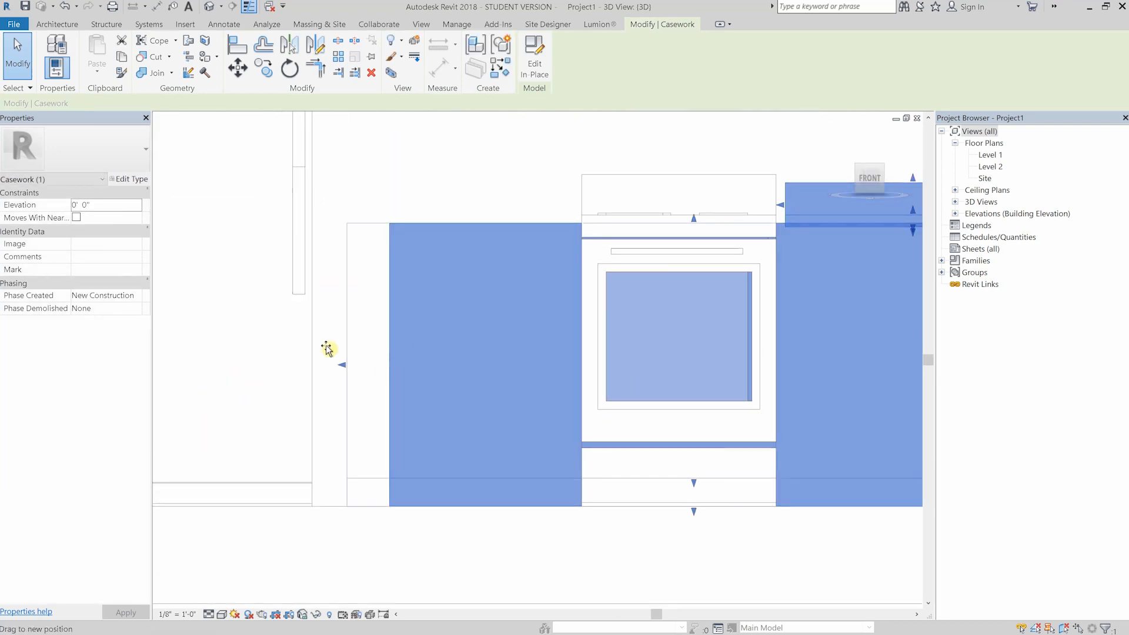
pyautogui.moveTo(327, 348); pyautogui.dragTo(323, 345)
pyautogui.scroll(-1, 424, 340)
# - Lengthen the countertop and backsplash past the range to line up with the cabinet end beside the refrigerator
pyautogui.moveTo(652, 260); pyautogui.dragTo(360, 243)
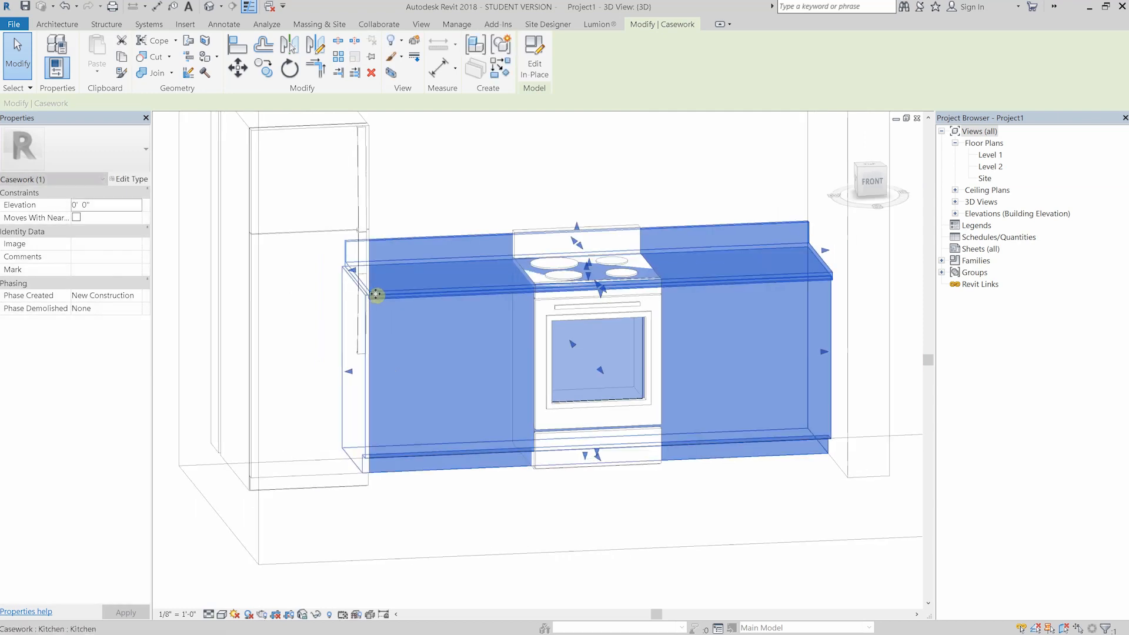
pyautogui.scroll(4, 347, 272)
pyautogui.keyDown('shift'); pyautogui.moveTo(318, 229); pyautogui.dragTo(862, 177, button='middle'); pyautogui.keyUp('shift')
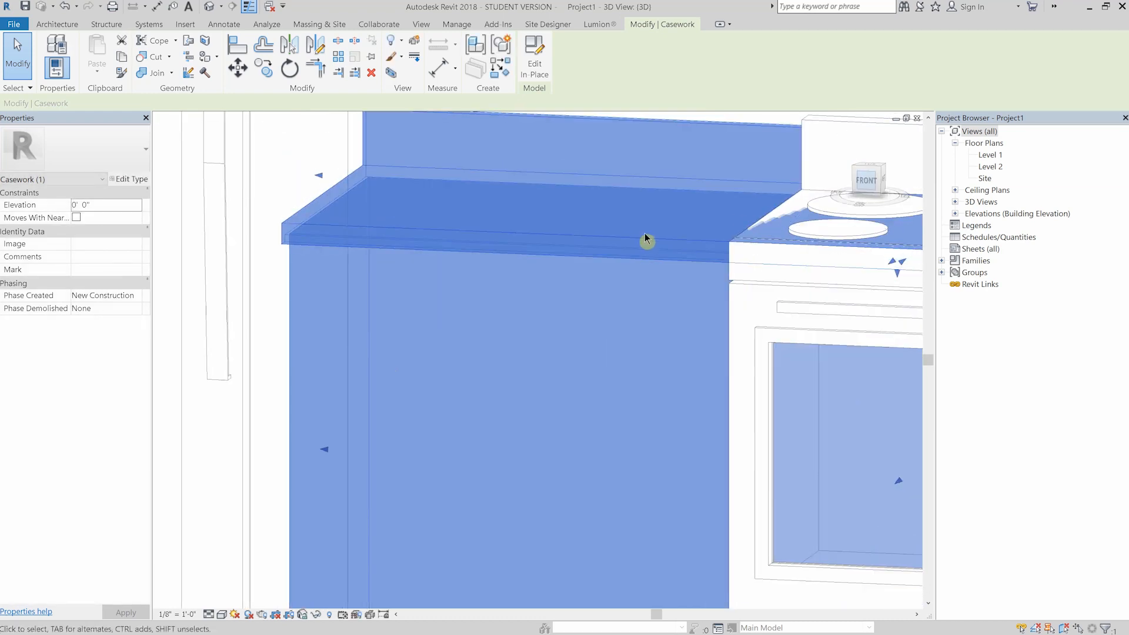
pyautogui.scroll(-3, 647, 232)
pyautogui.scroll(-1, 606, 250)
pyautogui.moveTo(900, 282); pyautogui.dragTo(622, 245, button='middle')
pyautogui.click(589, 213)
pyautogui.scroll(-1, 569, 187)
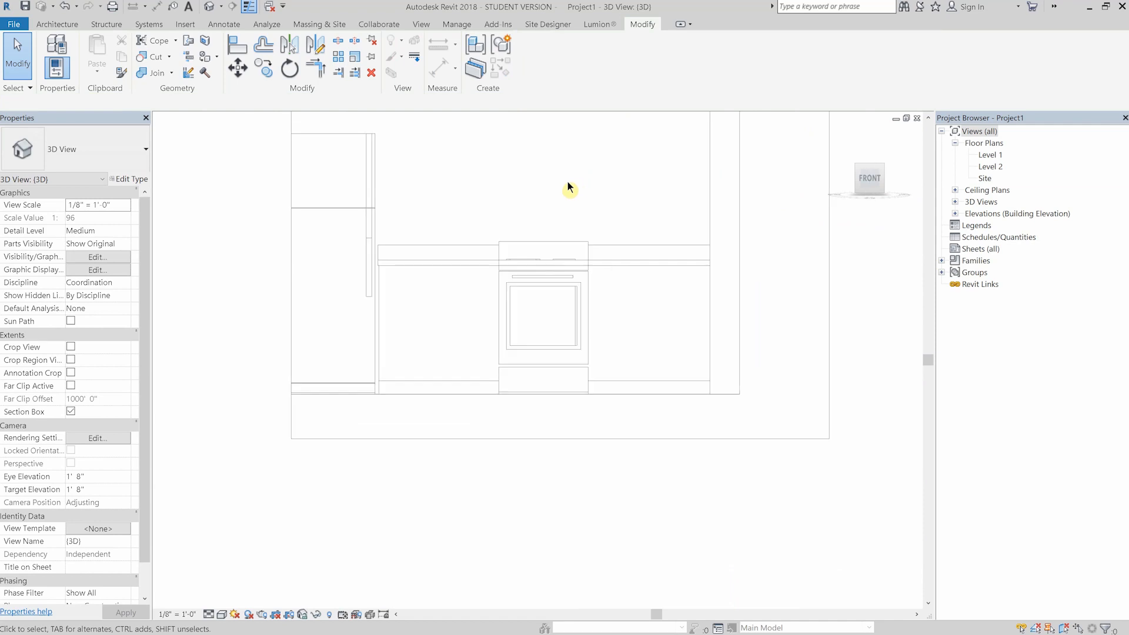
pyautogui.keyDown('shift'); pyautogui.moveTo(577, 192); pyautogui.dragTo(368, 187, button='middle'); pyautogui.keyUp('shift')
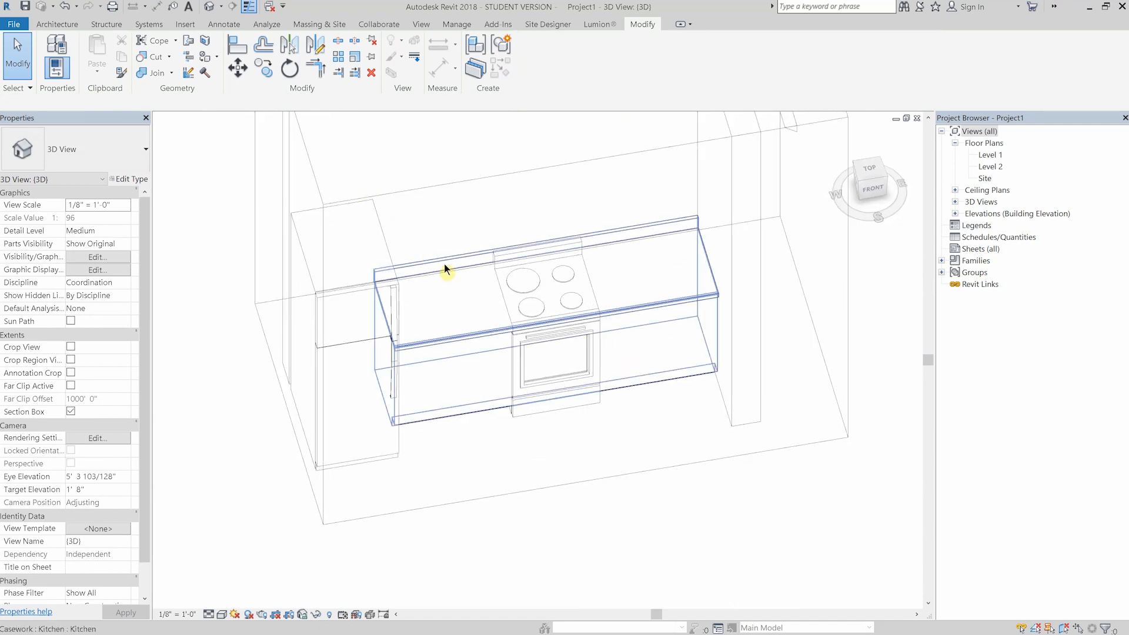
# - Reopen the kitchen casework for in-place editing and start a void extrusion
pyautogui.click(454, 329)
pyautogui.click(535, 56)
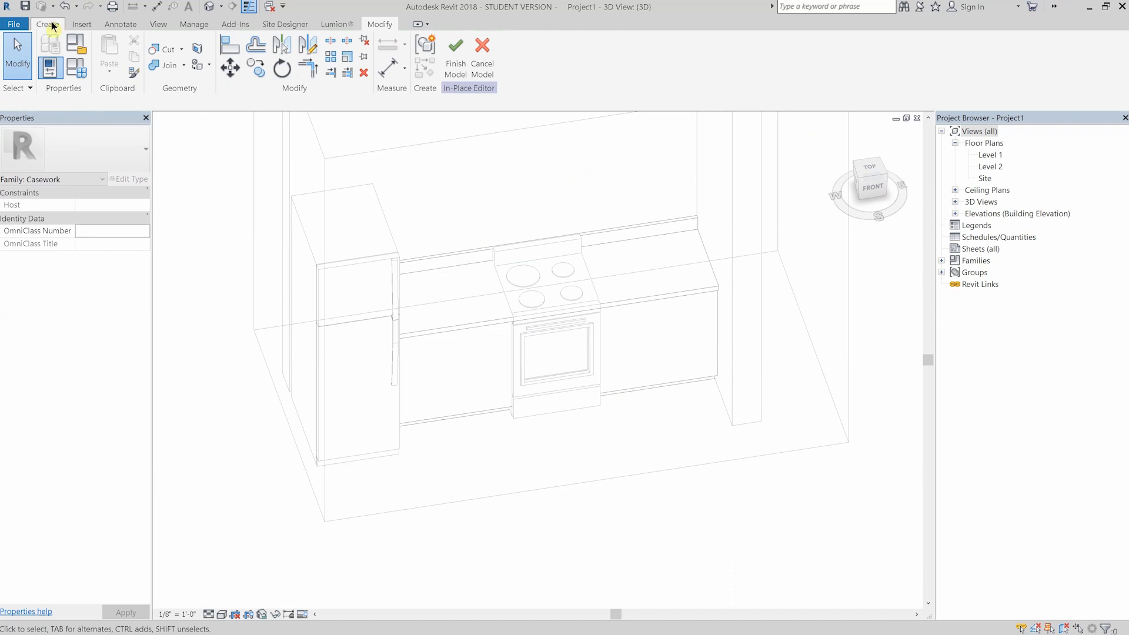
pyautogui.click(51, 24)
pyautogui.click(257, 56)
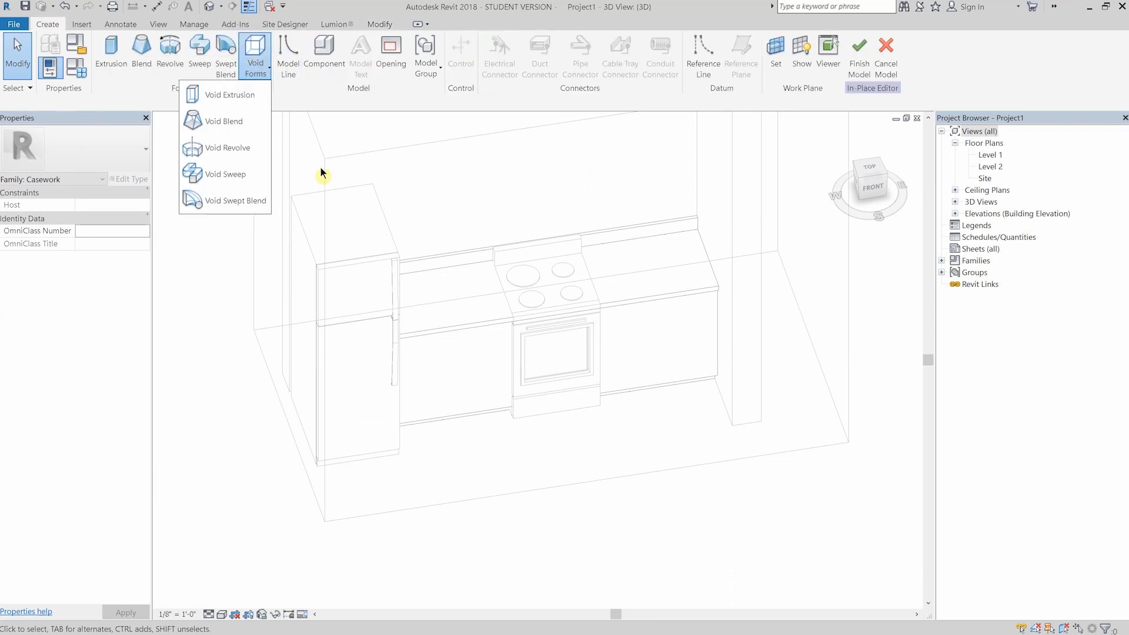
pyautogui.click(229, 95)
# - In the left view, sketch a rectangle from the wall enclosing the cabinet and countertop profile and finish the void extrusion
pyautogui.keyDown('shift'); pyautogui.moveTo(630, 212); pyautogui.dragTo(521, 217, button='middle'); pyautogui.keyUp('shift')
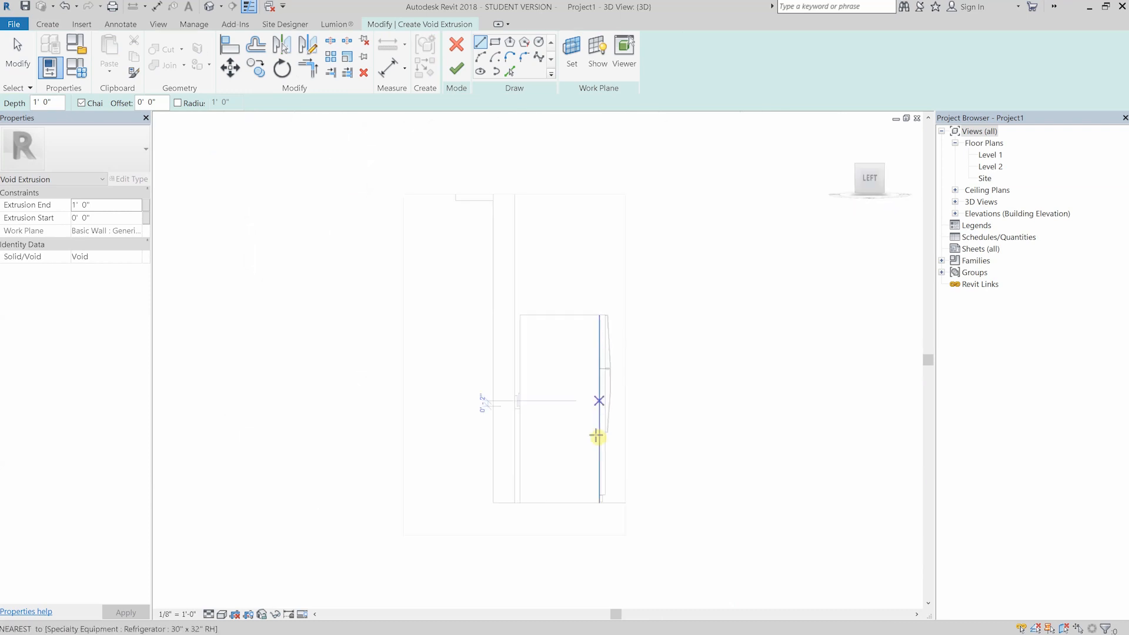
pyautogui.scroll(2, 591, 448)
pyautogui.moveTo(588, 453); pyautogui.dragTo(535, 354, button='middle')
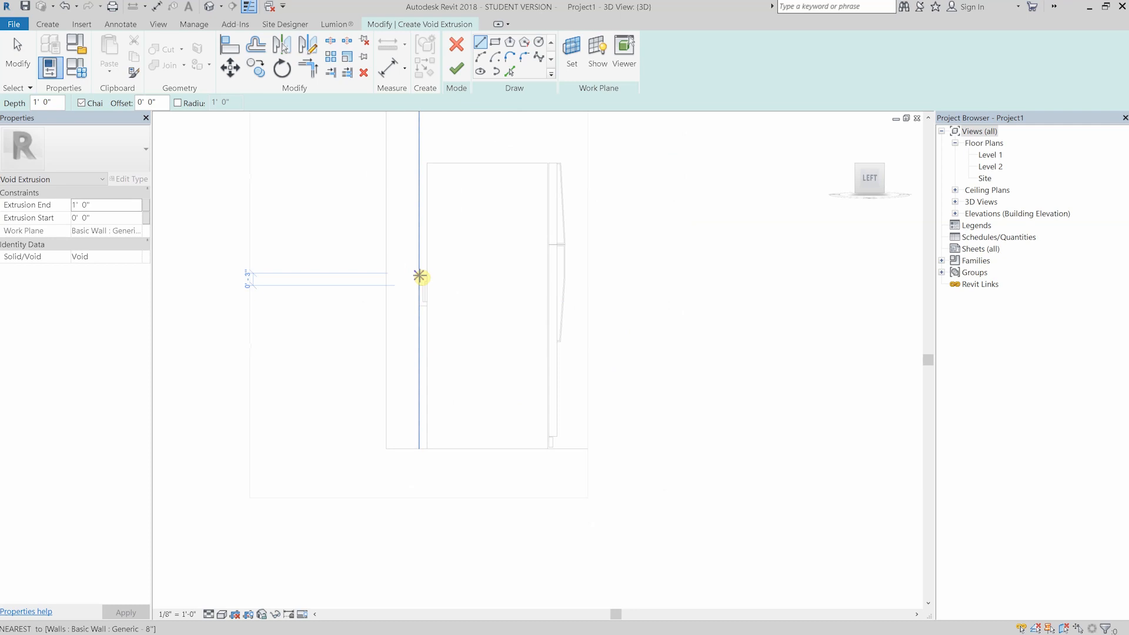
pyautogui.click(420, 275)
pyautogui.click(495, 43)
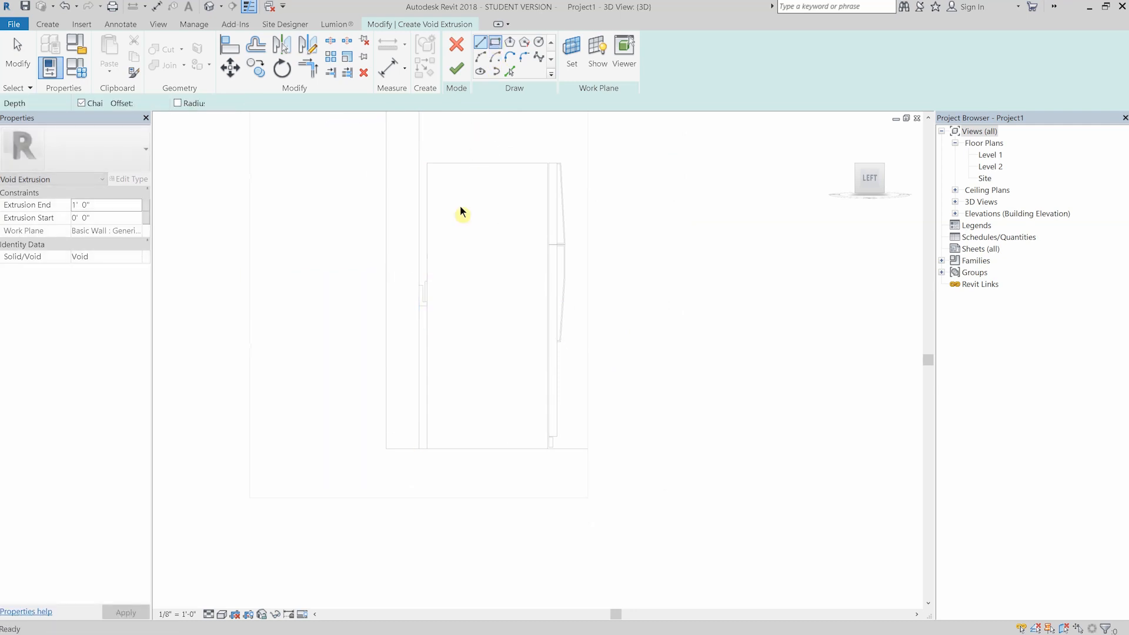
pyautogui.click(419, 272)
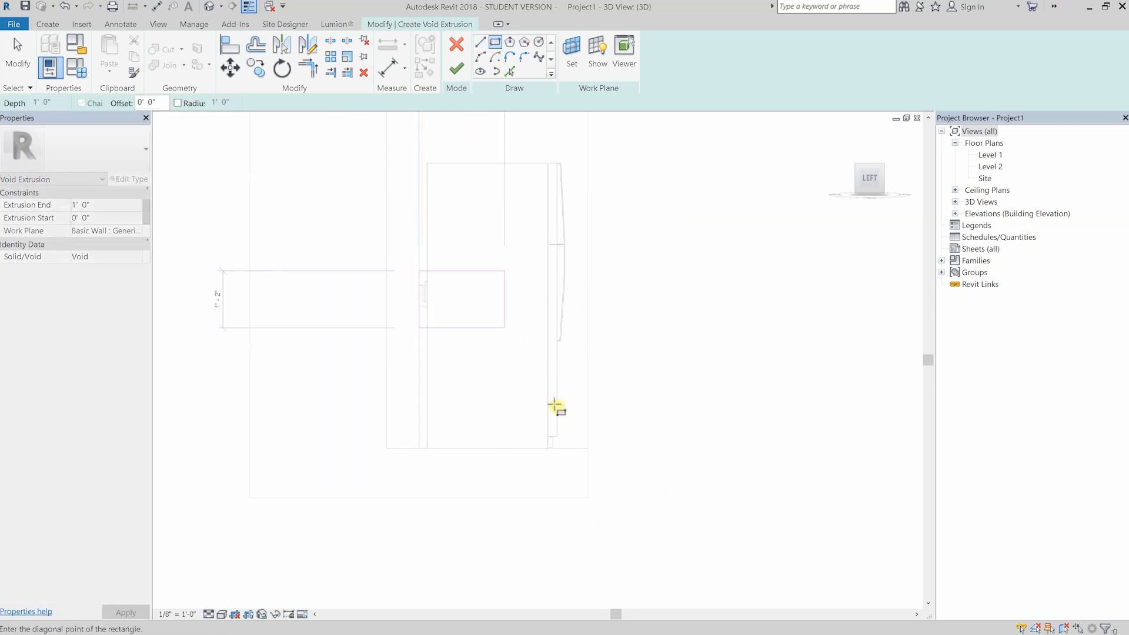
pyautogui.click(569, 449)
pyautogui.keyDown('shift'); pyautogui.moveTo(526, 343); pyautogui.dragTo(462, 152, button='middle'); pyautogui.keyUp('shift')
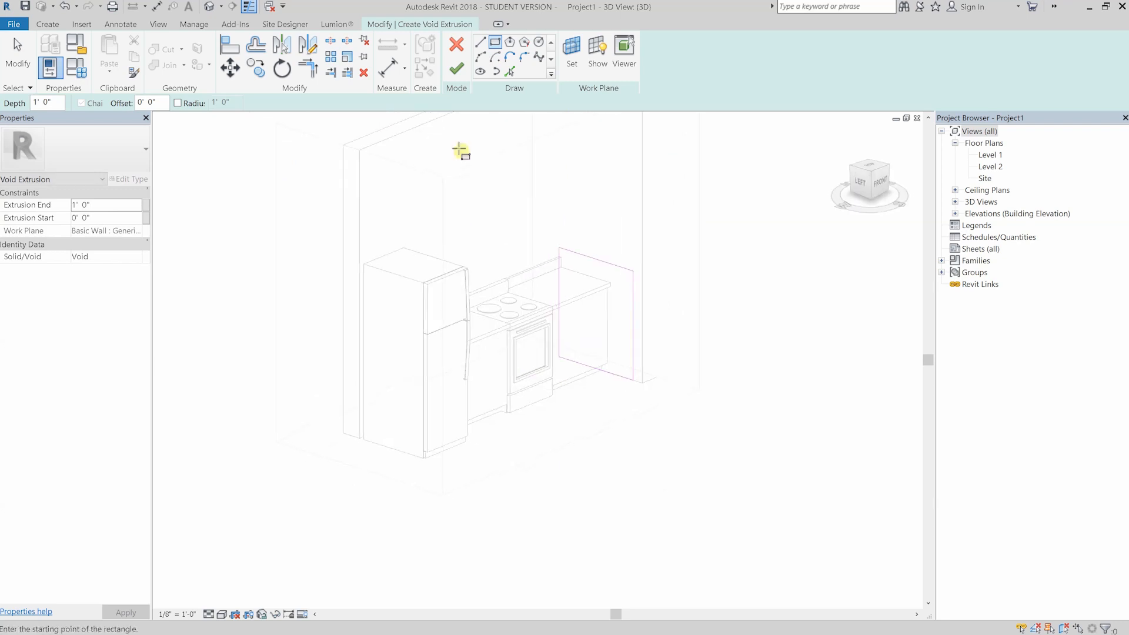
pyautogui.click(456, 70)
# - Stretch the void's end faces to both sides of the range, cutting the cabinet and countertop with a small gap around it
pyautogui.keyDown('shift'); pyautogui.moveTo(693, 242); pyautogui.dragTo(833, 210, button='middle'); pyautogui.keyUp('shift')
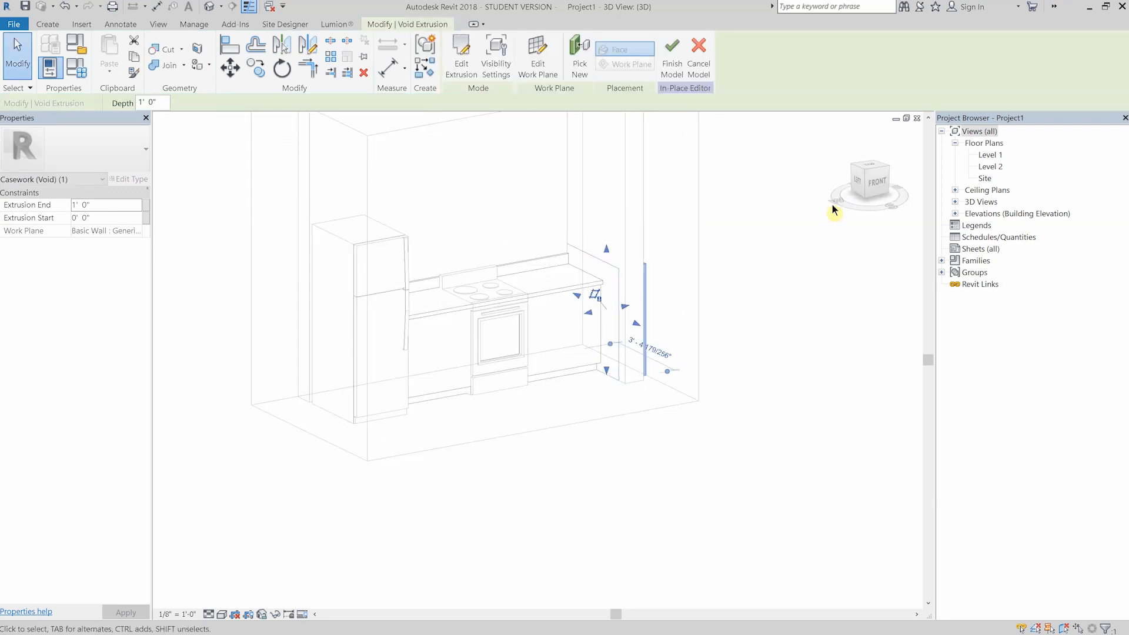
pyautogui.scroll(-3, 769, 255)
pyautogui.moveTo(535, 412); pyautogui.dragTo(593, 424, button='middle')
pyautogui.moveTo(697, 310); pyautogui.dragTo(474, 303)
pyautogui.moveTo(751, 313); pyautogui.dragTo(602, 303)
pyautogui.scroll(2, 540, 285)
pyautogui.scroll(4, 412, 328)
pyautogui.moveTo(380, 358); pyautogui.dragTo(445, 348)
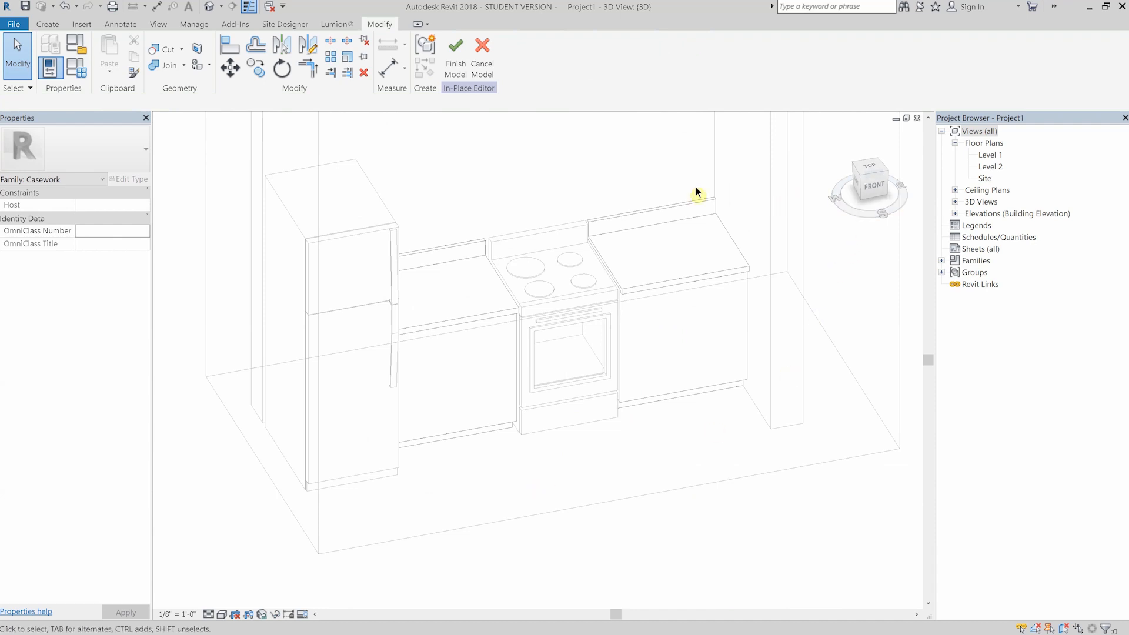
# - Face the kitchen from the front and start a solid extrusion on the default work plane
pyautogui.click(876, 188)
pyautogui.scroll(3, 558, 317)
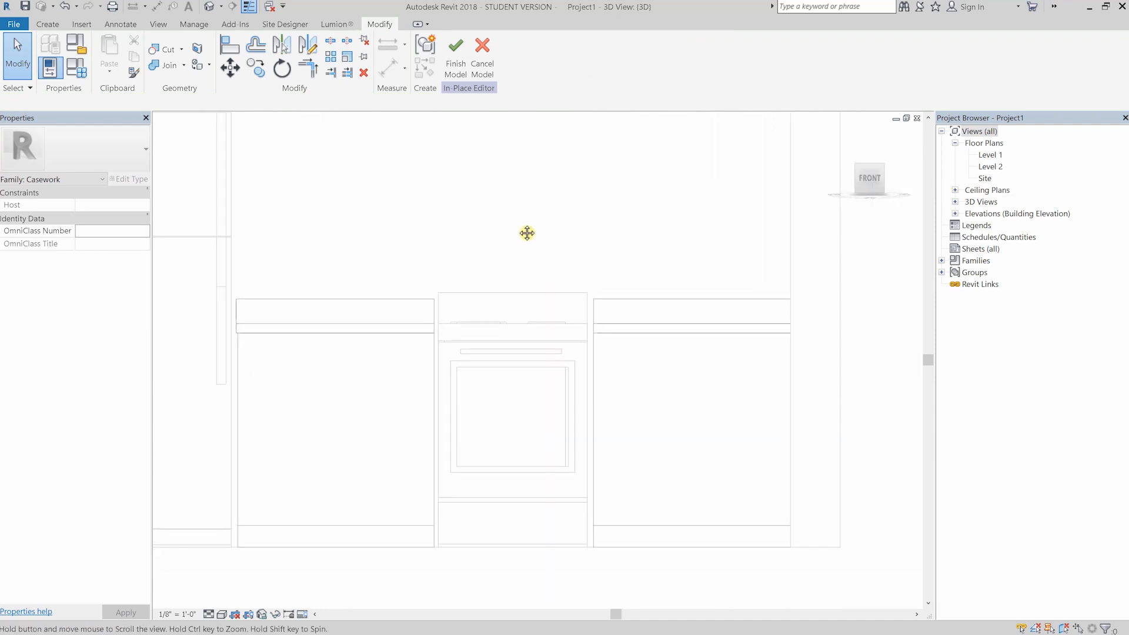
pyautogui.click(47, 25)
pyautogui.click(117, 46)
pyautogui.press('Return')
pyautogui.scroll(5, 547, 303)
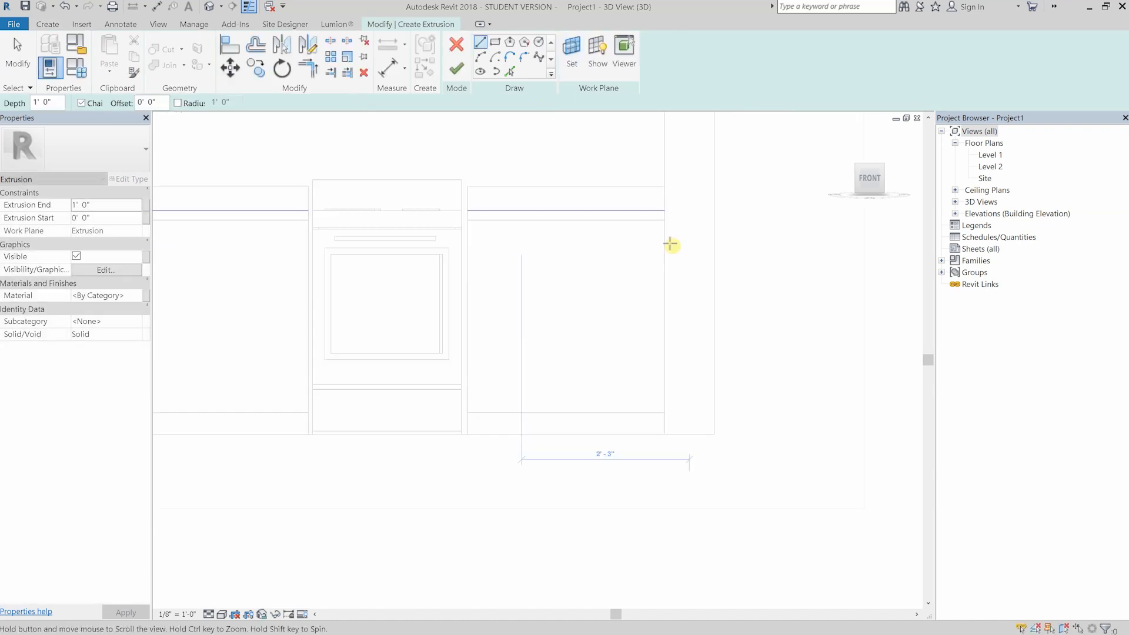
# - Sketch a horizontal line just below the countertop, spanning the full width of the cabinet right of the range
pyautogui.click(255, 47)
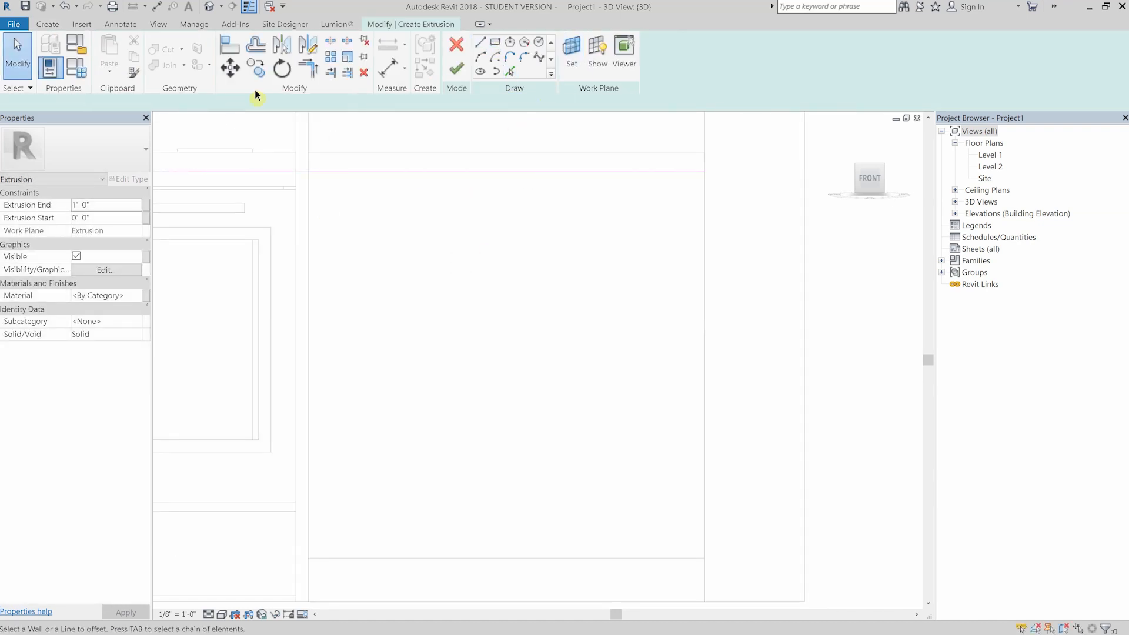
pyautogui.scroll(-3, 371, 176)
pyautogui.moveTo(383, 194); pyautogui.dragTo(501, 261, button='middle')
pyautogui.press('Escape')
pyautogui.scroll(4, 408, 220)
pyautogui.scroll(-2, 408, 220)
pyautogui.click(590, 184)
pyautogui.scroll(-2, 588, 186)
pyautogui.press('s')
pyautogui.press('l')
pyautogui.click(413, 185)
pyautogui.moveTo(413, 185); pyautogui.dragTo(453, 186)
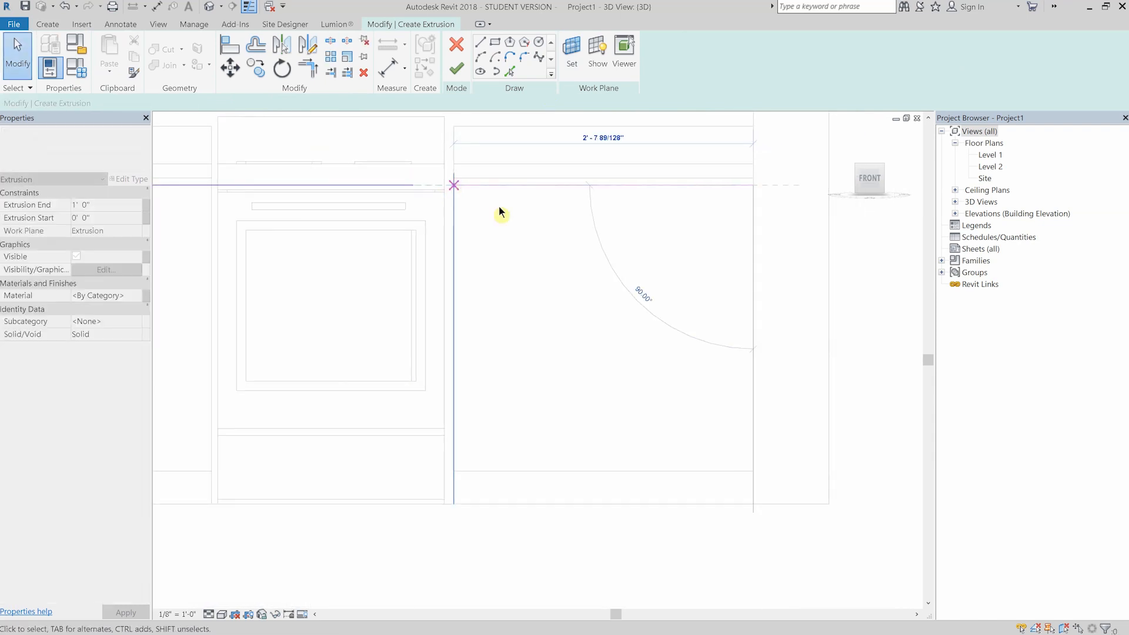
# - Draw a vertical line from the midpoint of the horizontal line down to the top of the toe kick
pyautogui.moveTo(499, 207); pyautogui.dragTo(456, 198, button='middle')
pyautogui.press('l')
pyautogui.press('i')
pyautogui.click(561, 177)
pyautogui.moveTo(562, 324); pyautogui.dragTo(512, 315, button='middle')
pyautogui.click(510, 453)
pyautogui.press('Escape')
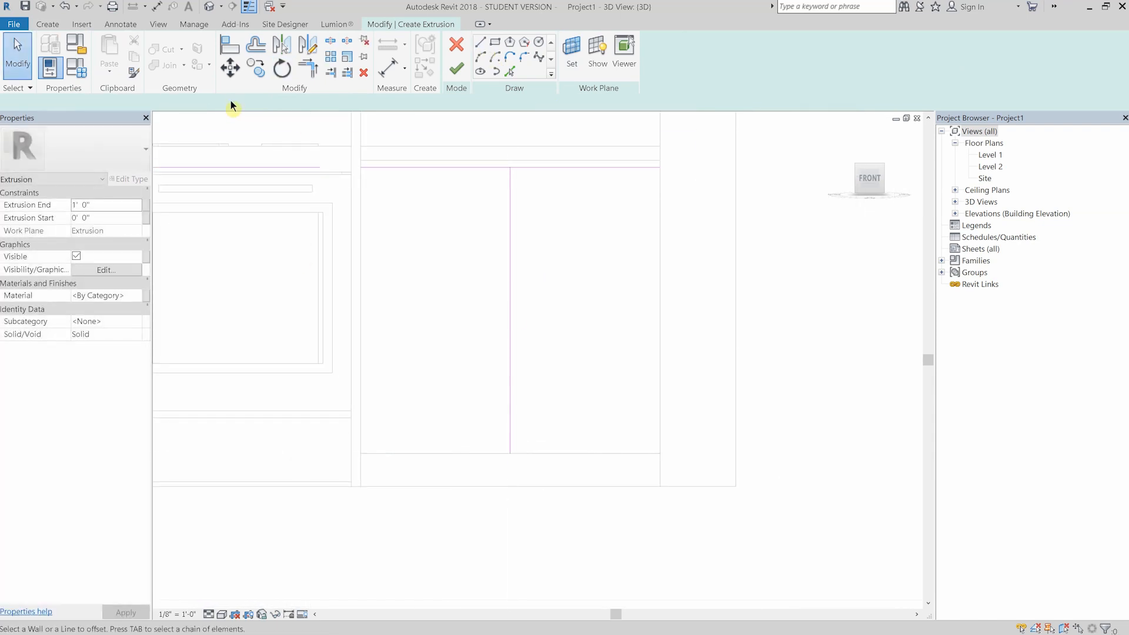
# - Offset copies of the vertical centre line 1/8" to both sides and delete the centre line
pyautogui.click(255, 46)
pyautogui.scroll(8, 501, 206)
pyautogui.click(589, 201)
pyautogui.click(598, 204)
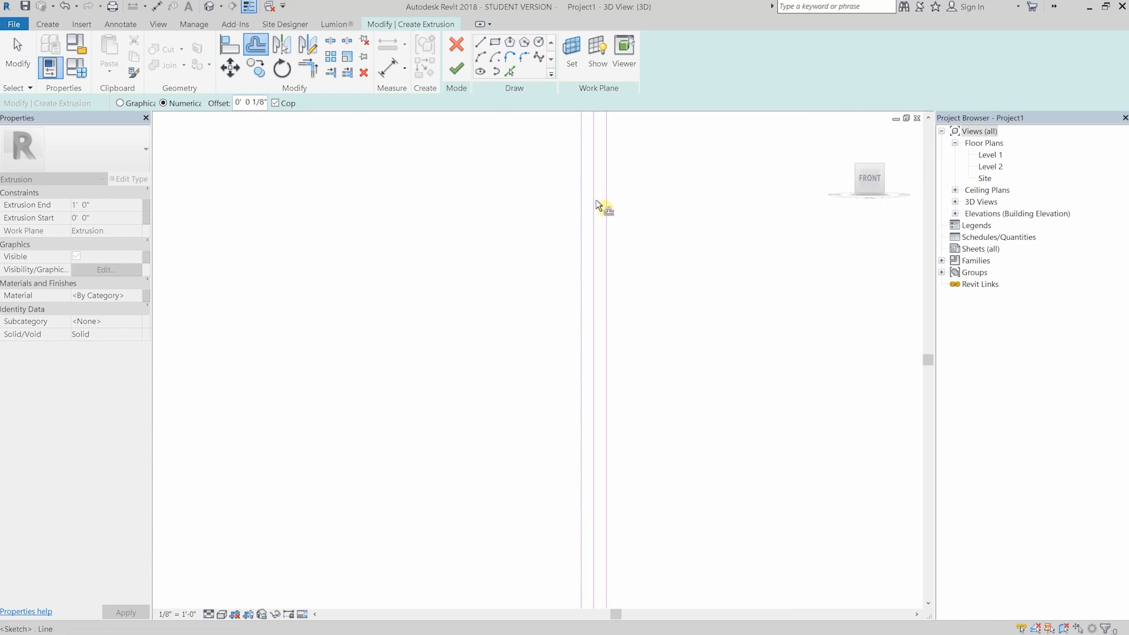
pyautogui.press('Escape')
pyautogui.press('Delete')
pyautogui.scroll(-5, 593, 206)
pyautogui.moveTo(459, 219); pyautogui.dragTo(344, 193, button='middle')
pyautogui.click(480, 42)
pyautogui.press('Escape')
pyautogui.scroll(1, 444, 124)
pyautogui.click(256, 47)
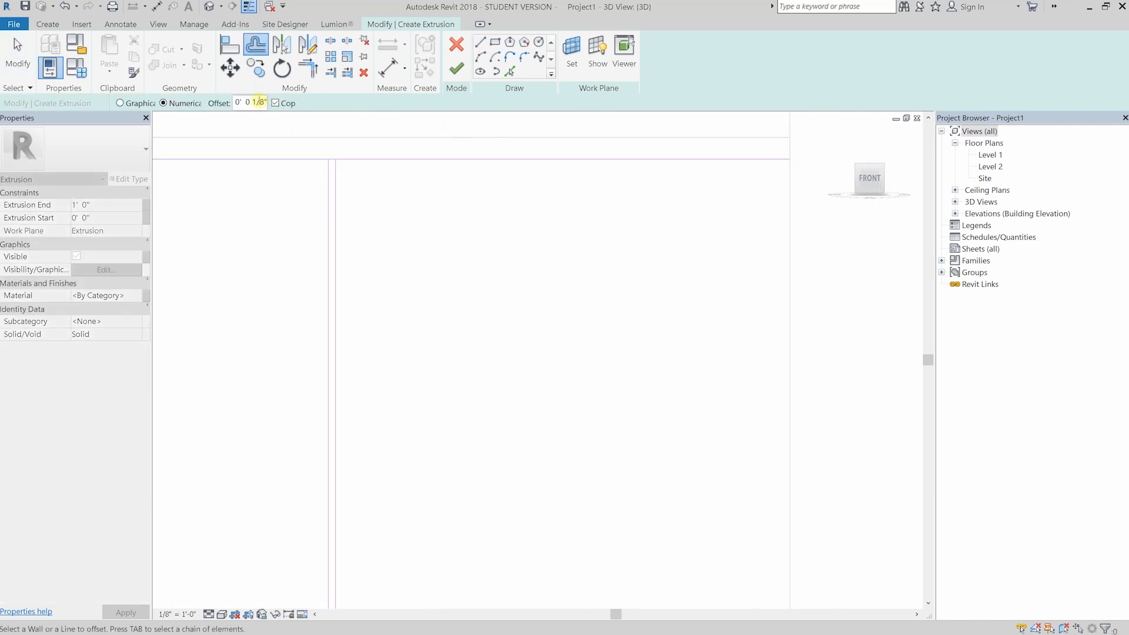
pyautogui.scroll(-2, 503, 274)
pyautogui.moveTo(357, 177); pyautogui.dragTo(322, 153, button='middle')
pyautogui.press('Escape')
# - Trim the top line into corners with the two centre lines, leaving the narrow gap between them open
pyautogui.scroll(5, 330, 168)
pyautogui.scroll(2, 306, 179)
pyautogui.press('t')
pyautogui.press('r')
pyautogui.click(347, 189)
pyautogui.click(372, 162)
pyautogui.press('Escape')
# - Copy the right half of the top line 5.25" downward as the drawer front's bottom edge
pyautogui.scroll(-5, 383, 220)
pyautogui.moveTo(384, 220); pyautogui.dragTo(252, 175, button='middle')
pyautogui.press('Escape')
pyautogui.click(348, 166)
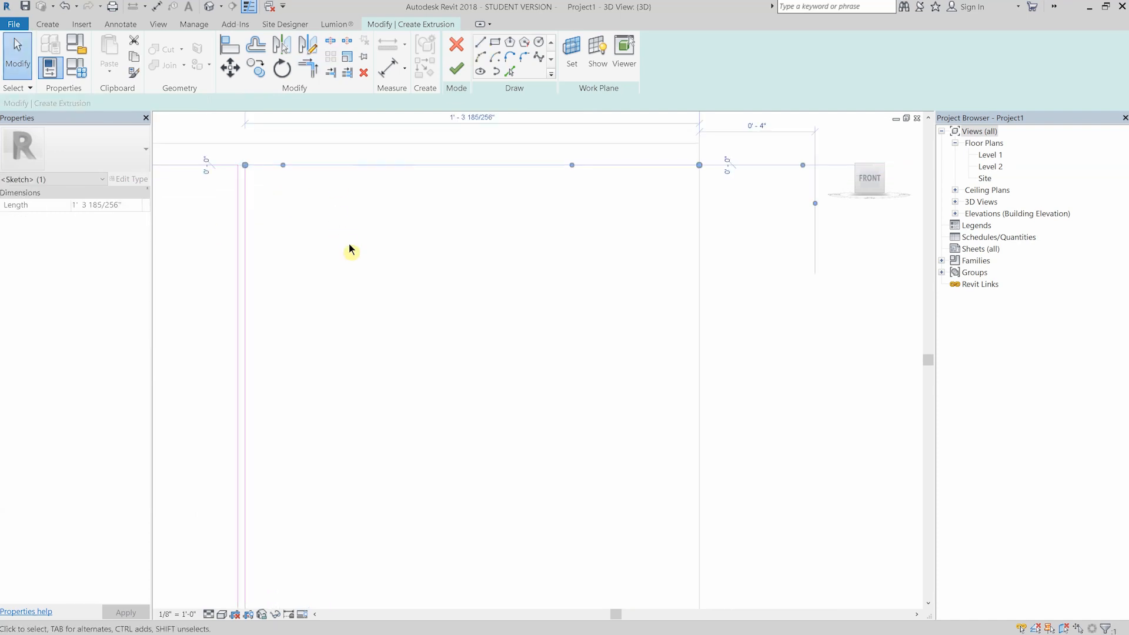
pyautogui.press('c')
pyautogui.press('o')
pyautogui.click(352, 200)
pyautogui.write('0 5.25')
pyautogui.press('Return')
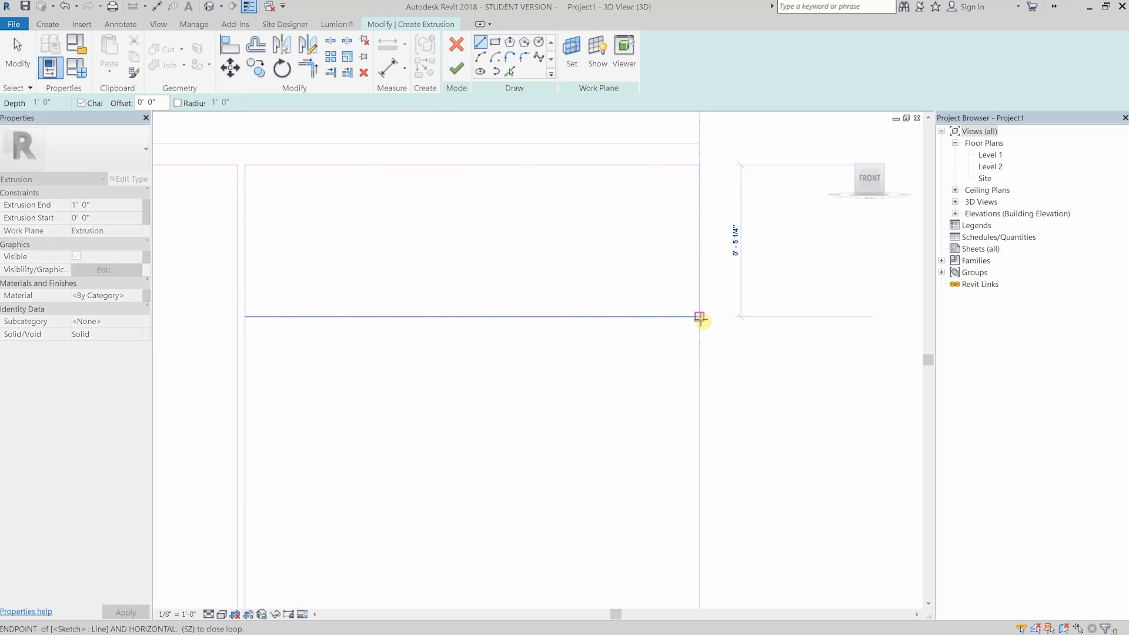
# - Move the drawer front's outer side line 0.25" inward from the cabinet's end
pyautogui.click(700, 243)
pyautogui.press('v')
pyautogui.click(661, 222)
pyautogui.write('0 .25')
pyautogui.press('Return')
# - Trim the drawer front's top and bottom lines to corners with the shifted side line
pyautogui.scroll(-3, 609, 217)
pyautogui.press('t')
pyautogui.press('r')
pyautogui.click(346, 220)
pyautogui.click(405, 242)
pyautogui.click(450, 246)
# - Copy the drawer front's bottom line 0.25" downward as the top edge of the door below
pyautogui.press('c')
pyautogui.press('o')
pyautogui.click(463, 149)
pyautogui.write('0 .25')
pyautogui.press('Return')
# - Draw the door's side line from its top edge down to the toe kick
pyautogui.press('l')
pyautogui.press('i')
pyautogui.click(301, 253)
pyautogui.scroll(-4, 318, 265)
pyautogui.scroll(3, 336, 555)
pyautogui.click(327, 522)
pyautogui.press('Escape')
pyautogui.press('Escape')
pyautogui.scroll(-3, 279, 521)
pyautogui.scroll(3, 302, 160)
# - Mirror the door's side line about a vertical axis through the door's middle to form the opposite side
pyautogui.click(277, 203)
pyautogui.press('m')
pyautogui.press('Escape')
pyautogui.press('d')
pyautogui.press('m')
pyautogui.click(572, 174)
pyautogui.click(571, 219)
pyautogui.press('Escape')
# - Mirror the door's top line about a horizontal axis at the side line's midpoint to form the bottom edge
pyautogui.scroll(-3, 591, 235)
pyautogui.click(530, 197)
pyautogui.press('d')
pyautogui.press('m')
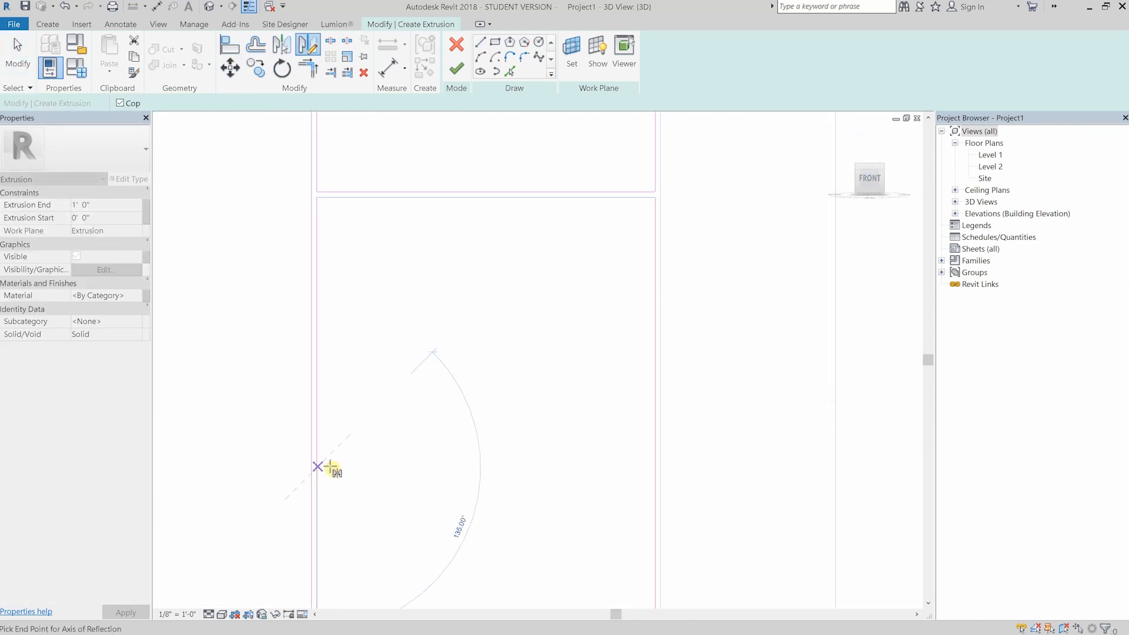
pyautogui.click(317, 468)
pyautogui.click(423, 468)
pyautogui.scroll(-4, 504, 284)
# - Shorten the centre-gap line of the cabinet's other half to the height of the drawer front
pyautogui.press('Escape')
pyautogui.moveTo(247, 193); pyautogui.dragTo(413, 186, button='middle')
pyautogui.scroll(2, 525, 239)
pyautogui.click(590, 338)
pyautogui.moveTo(590, 587)
pyautogui.mouseDown()
pyautogui.moveTo(575, 236)
pyautogui.moveTo(590, 228)
pyautogui.mouseUp()
# - Try to mirror the top line of the half beside the range about a diagonal axis, and undo it
pyautogui.click(347, 336)
pyautogui.scroll(2, 605, 203)
pyautogui.moveTo(605, 203); pyautogui.dragTo(698, 282, button='middle')
pyautogui.click(670, 241)
pyautogui.keyDown('ctrl'); pyautogui.click(649, 195); pyautogui.keyUp('ctrl')
pyautogui.press('d')
pyautogui.press('m')
pyautogui.click(670, 193)
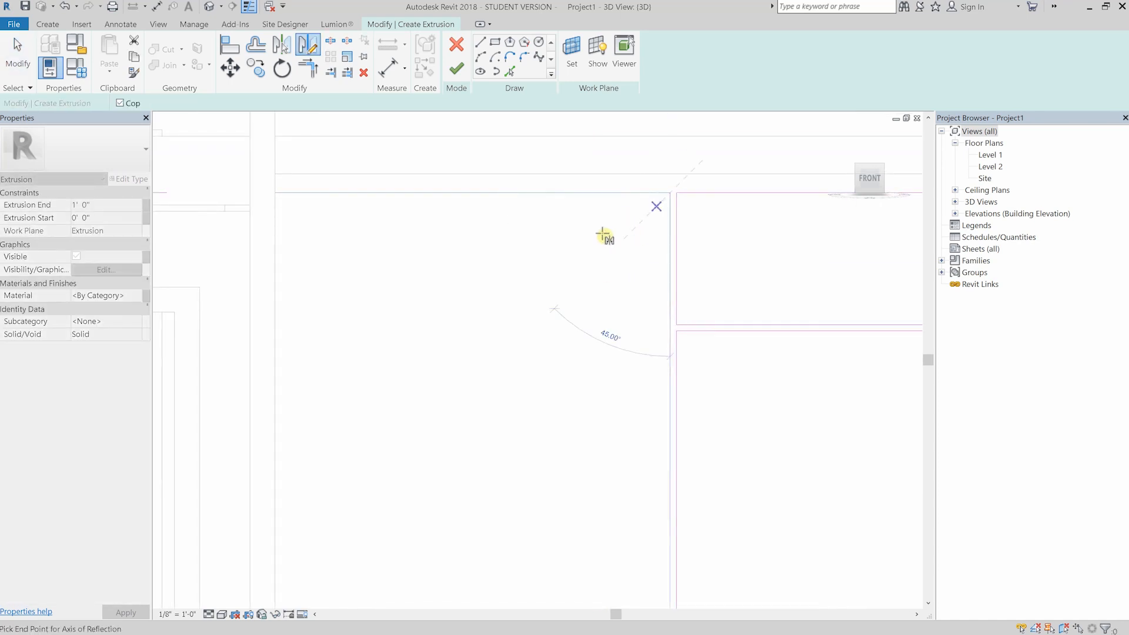
pyautogui.click(605, 254)
pyautogui.hotkey('ctrl', 'z')
# - Copy the shortened vertical line to the cabinet's edge beside the range and move it slightly inward
pyautogui.click(669, 227)
pyautogui.press('c')
pyautogui.press('o')
pyautogui.click(670, 193)
pyautogui.click(274, 193)
pyautogui.press('m')
pyautogui.press('v')
pyautogui.click(352, 248)
pyautogui.scroll(2, 257, 198)
pyautogui.click(448, 285)
# - Mirror the top line about the side line's midpoint to close the drawer rectangle beside the range
pyautogui.scroll(-2, 428, 264)
pyautogui.click(282, 197)
pyautogui.press('d')
pyautogui.press('m')
pyautogui.click(254, 272)
pyautogui.click(285, 273)
pyautogui.click(309, 250)
# - Try to copy the closed drawer rectangle beside the range a short distance downward
pyautogui.scroll(-4, 309, 235)
pyautogui.press('Tab')
pyautogui.click(317, 240)
pyautogui.scroll(2, 344, 195)
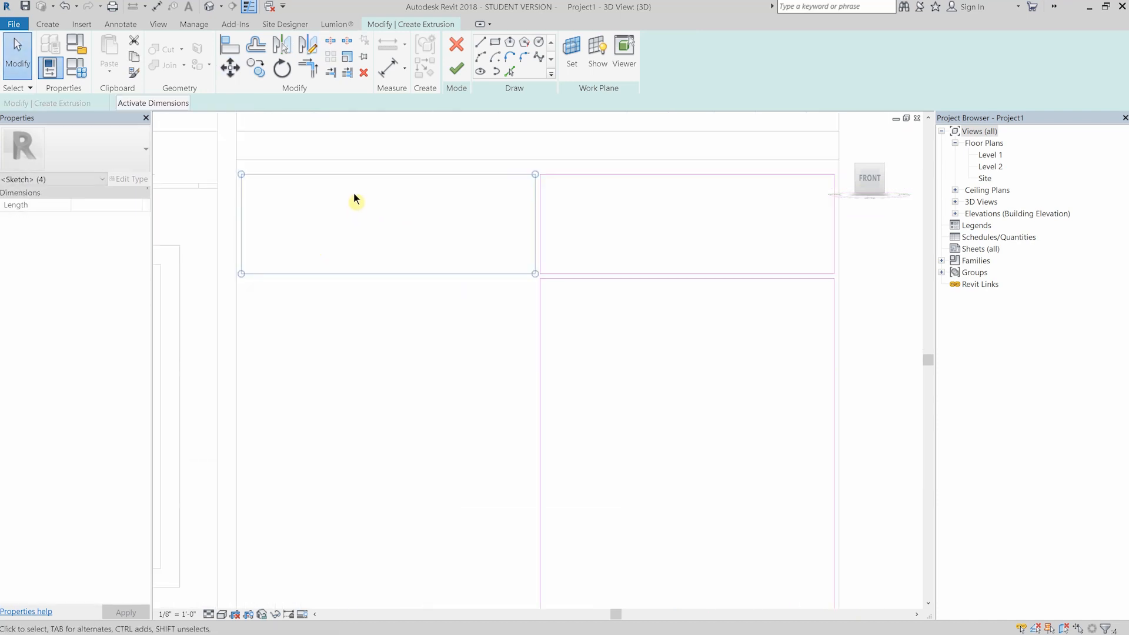
pyautogui.press('o')
pyautogui.click(241, 174)
pyautogui.click(244, 189)
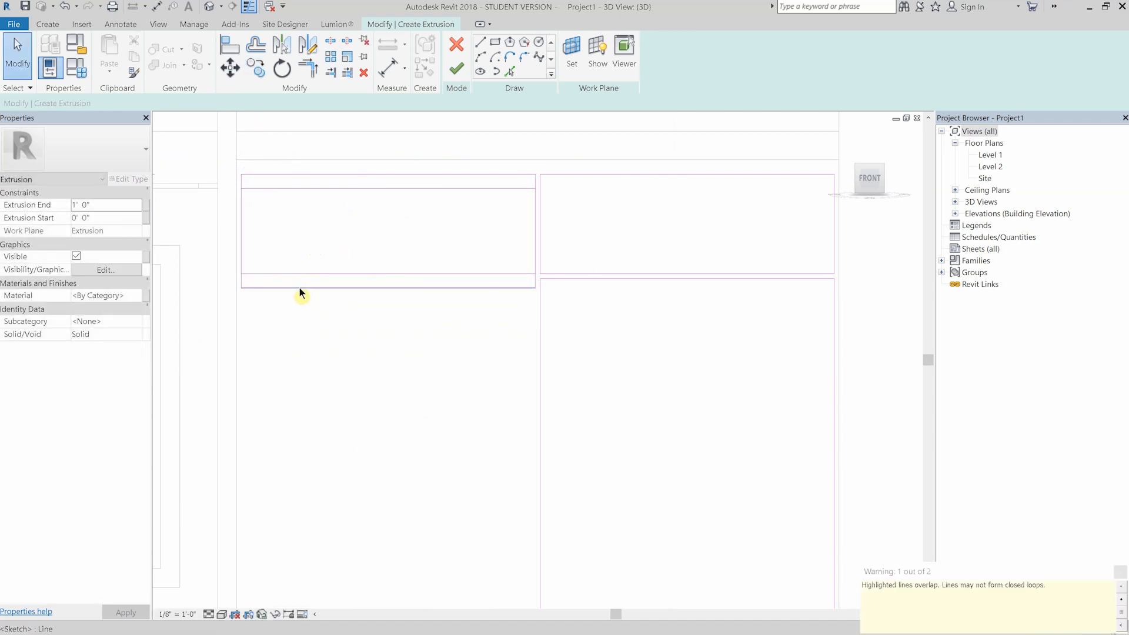
# - Copy the drawer rectangle beside the range straight down so its top edge meets the original's bottom edge
pyautogui.press('Tab')
pyautogui.click(273, 174)
pyautogui.press('c')
pyautogui.press('o')
pyautogui.click(241, 175)
pyautogui.click(241, 274)
# - Move the copied rectangle slightly down so its top edge lines up with the adjacent door's top edge
pyautogui.press('m')
pyautogui.press('v')
pyautogui.click(419, 198)
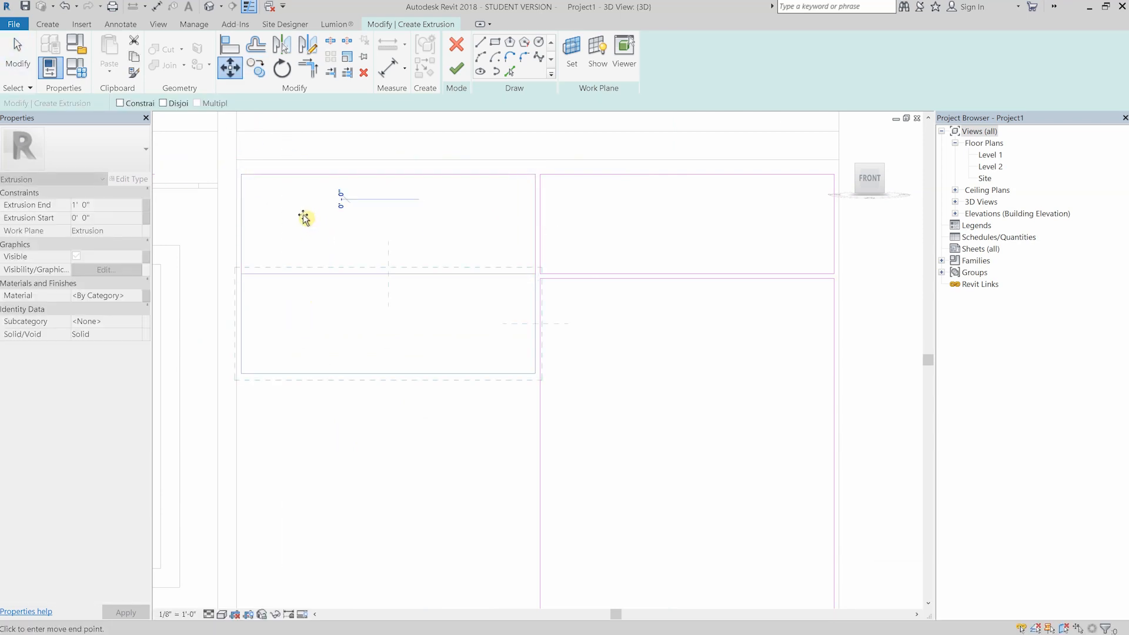
pyautogui.press('Return')
pyautogui.press('Escape')
# - Copy the upper drawer rectangle's top edge down level with the adjacent front's bottom edge and trim the corner to close the rectangle
pyautogui.click(241, 231)
pyautogui.press('Escape')
pyautogui.click(312, 278)
pyautogui.click(360, 205)
pyautogui.click(241, 242)
pyautogui.press('t')
pyautogui.press('r')
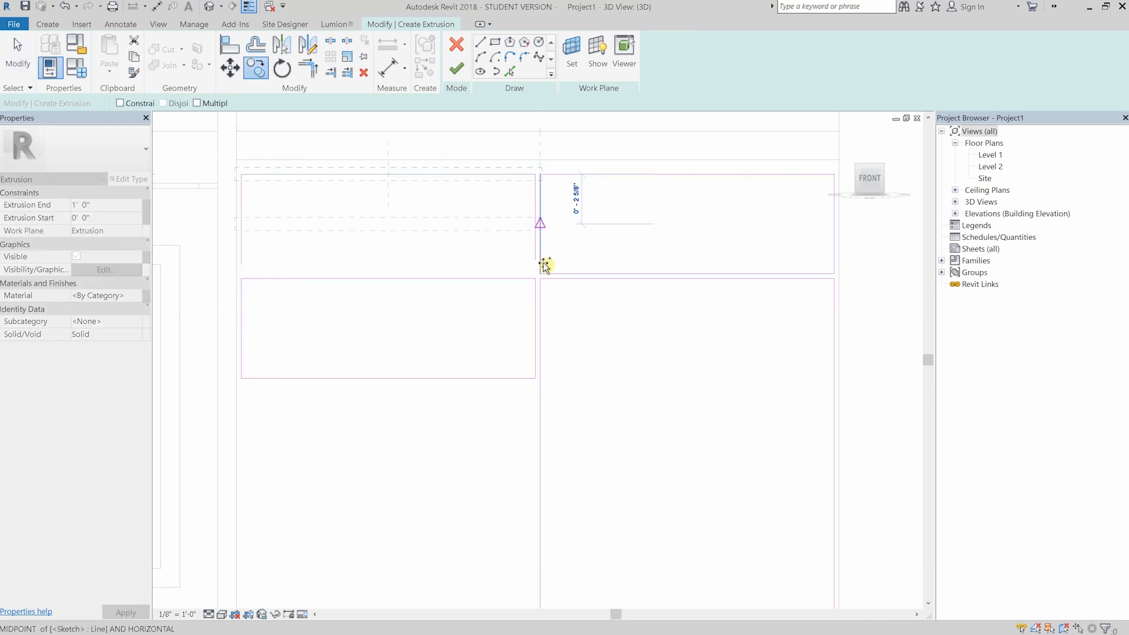
pyautogui.click(263, 272)
pyautogui.press('Escape')
# - Copy the second drawer rectangle straight down to form a third drawer with the same narrow gap
pyautogui.scroll(-3, 294, 204)
pyautogui.click(260, 235)
pyautogui.press('c')
pyautogui.press('o')
pyautogui.press('c')
pyautogui.press('o')
pyautogui.scroll(4, 262, 184)
pyautogui.click(318, 184)
pyautogui.click(319, 304)
# - Copy the third drawer rectangle straight down so the copy's top edge meets the original's bottom edge
pyautogui.scroll(-4, 321, 306)
pyautogui.moveTo(340, 325); pyautogui.dragTo(343, 250, button='middle')
pyautogui.press('c')
pyautogui.press('o')
pyautogui.scroll(3, 343, 274)
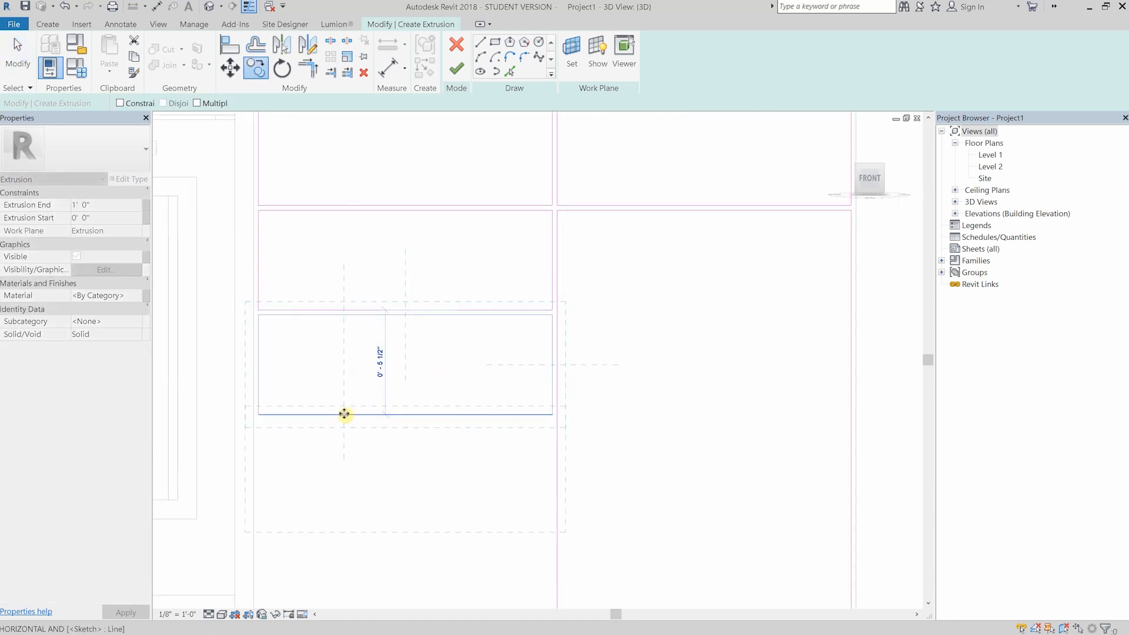
pyautogui.click(345, 416)
# - Move the lowest drawer rectangle down until its bottom edge aligns with the adjacent tall door's bottom edge
pyautogui.scroll(-3, 347, 414)
pyautogui.scroll(2, 330, 365)
pyautogui.moveTo(502, 433); pyautogui.dragTo(495, 366, button='middle')
pyautogui.press('m')
pyautogui.press('v')
pyautogui.click(493, 366)
pyautogui.click(489, 487)
# - Draw a vertical guide line down the centre of the drawer stack and a horizontal guide about 2" long from its midpoint
pyautogui.scroll(-1, 475, 470)
pyautogui.click(443, 415)
pyautogui.click(482, 44)
pyautogui.click(418, 156)
pyautogui.press('Escape')
pyautogui.click(418, 344)
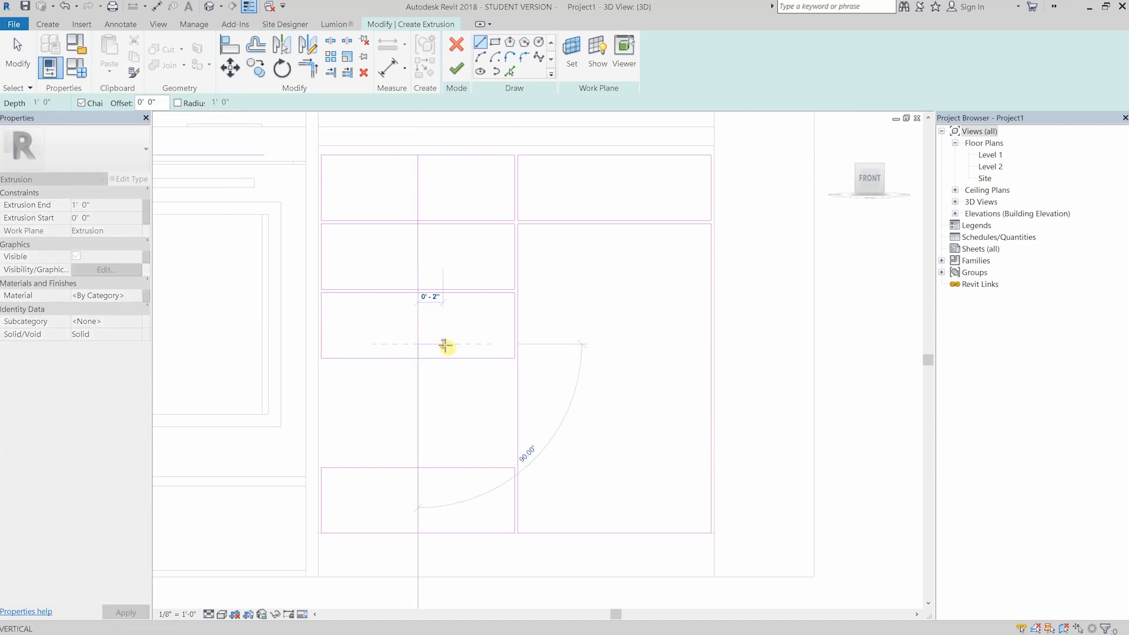
pyautogui.click(444, 344)
pyautogui.press('Escape')
pyautogui.press('Escape')
# - Move the third drawer rectangle down, using the second drawer's bottom edge as base point and the horizontal guide as destination
pyautogui.press('Tab')
pyautogui.click(371, 361)
pyautogui.press('m')
pyautogui.press('v')
pyautogui.click(418, 289)
pyautogui.click(418, 344)
# - Draw a vertical guide between the third drawer's bottom edge and the bottom drawer's top edge, with a short horizontal guide at its midpoint
pyautogui.click(396, 360)
pyautogui.scroll(6, 436, 348)
pyautogui.click(436, 347)
pyautogui.click(482, 44)
pyautogui.click(478, 327)
pyautogui.scroll(-7, 465, 329)
pyautogui.press('Escape')
pyautogui.scroll(4, 435, 399)
pyautogui.click(497, 353)
pyautogui.click(497, 435)
pyautogui.click(497, 394)
pyautogui.click(530, 394)
pyautogui.press('Escape')
pyautogui.press('Escape')
# - Raise the bottom drawer's top edge to the midpoint guide and delete the temporary guide lines between the two lower drawers
pyautogui.moveTo(532, 436); pyautogui.dragTo(530, 395)
pyautogui.click(497, 373)
pyautogui.moveTo(482, 330); pyautogui.dragTo(550, 437)
pyautogui.press('Delete')
# - Move the bottom drawer's top edge down by 0 1/8"
pyautogui.click(384, 394)
pyautogui.press('m')
pyautogui.press('v')
pyautogui.click(386, 283)
pyautogui.write('0 1/8')
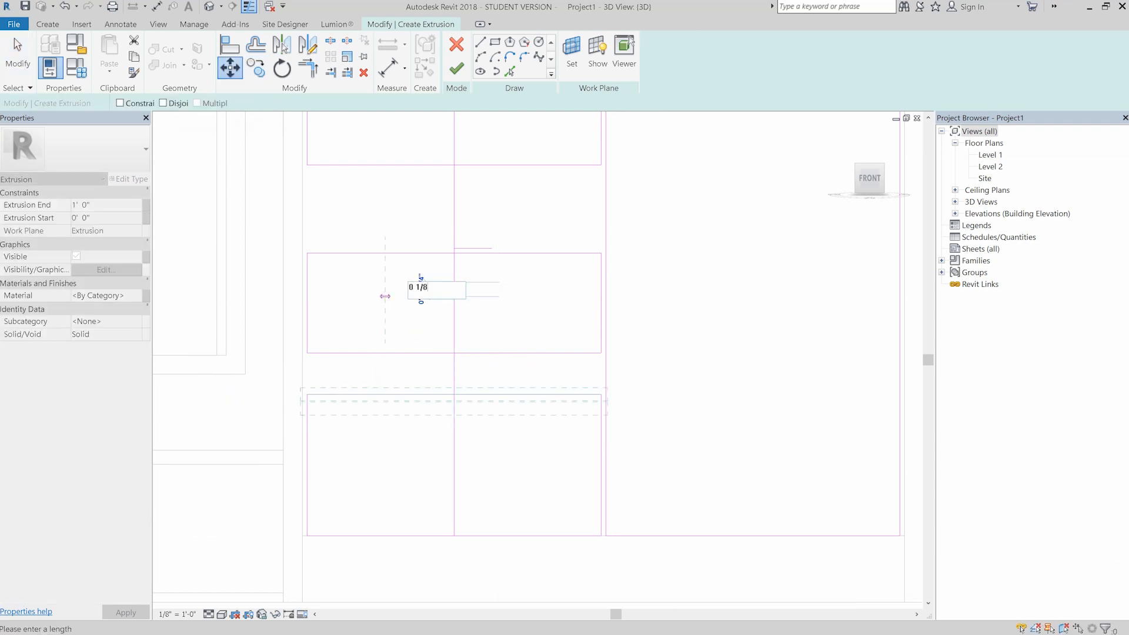
pyautogui.press('Return')
pyautogui.press('Escape')
# - Try to move the third drawer's bottom edge down to the bottom drawer's top edge and offset it by 0 1/8"
pyautogui.click(408, 353)
pyautogui.press('m')
pyautogui.press('v')
pyautogui.click(454, 353)
pyautogui.click(454, 398)
pyautogui.press('m')
pyautogui.press('v')
pyautogui.click(522, 338)
pyautogui.write('0 1/8')
pyautogui.press('Return')
pyautogui.hotkey('ctrl', 'z')
pyautogui.hotkey('ctrl', 'z')
# - Copy the bottom drawer's top edge a short distance and delete the surplus line
pyautogui.click(504, 395)
pyautogui.press('c')
pyautogui.press('o')
pyautogui.click(509, 377)
pyautogui.scroll(1, 509, 371)
pyautogui.click(511, 372)
pyautogui.press('Escape')
pyautogui.click(509, 351)
pyautogui.press('Delete')
# - Trim the bottom drawer's side edges to its top edge to close the corners
pyautogui.press('t')
pyautogui.press('r')
pyautogui.click(278, 297)
pyautogui.click(318, 396)
pyautogui.click(615, 338)
pyautogui.scroll(3, 518, 382)
pyautogui.press('l')
pyautogui.press('i')
pyautogui.scroll(-1, 522, 323)
pyautogui.click(513, 365)
pyautogui.scroll(6, 517, 371)
pyautogui.press('Escape')
pyautogui.press('l')
pyautogui.press('i')
pyautogui.press('Escape')
pyautogui.click(420, 360)
pyautogui.press('Delete')
# - Draw a short vertical guide just above the bottom drawer's top edge from a temporary horizontal line, and delete that horizontal line
pyautogui.press('l')
pyautogui.press('i')
pyautogui.click(392, 357)
pyautogui.click(494, 357)
pyautogui.write('0')
pyautogui.press('Escape')
pyautogui.press('Escape')
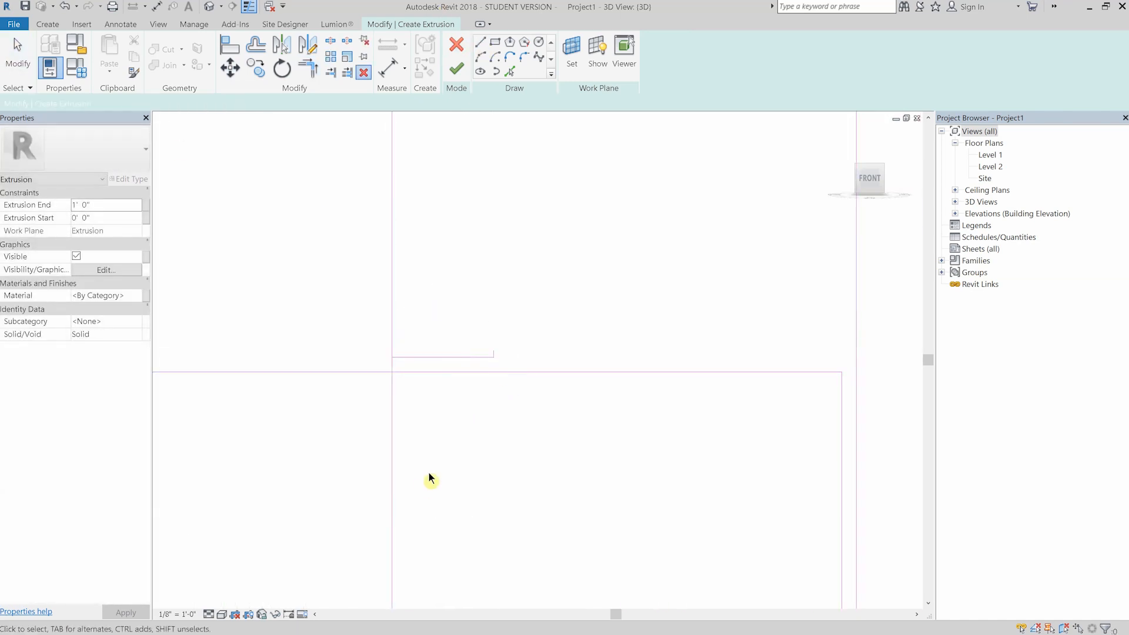
pyautogui.click(479, 359)
pyautogui.press('Delete')
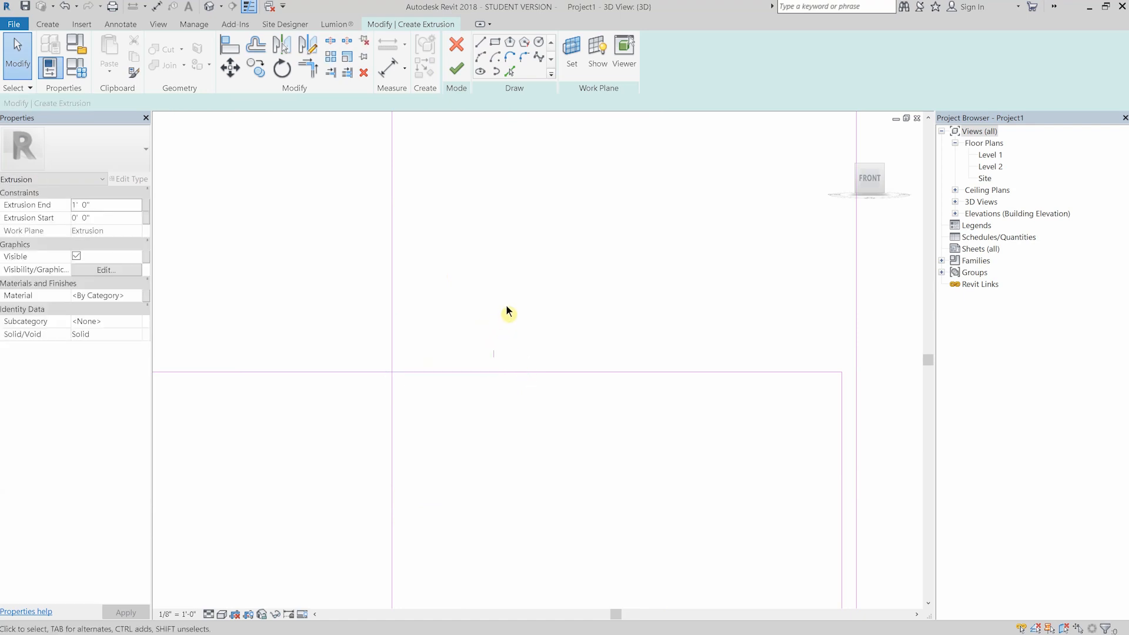
# - Lower the third drawer's bottom edge to the short guide's upper end and extend the guide down to the bottom drawer's top edge
pyautogui.scroll(-2, 502, 523)
pyautogui.moveTo(514, 286); pyautogui.dragTo(506, 423)
pyautogui.click(486, 468)
pyautogui.scroll(4, 497, 452)
pyautogui.click(498, 378)
pyautogui.moveTo(498, 384); pyautogui.dragTo(500, 408)
# - Check the vertical gap between the two lowest drawers with a temporary line
pyautogui.click(480, 43)
pyautogui.click(537, 371)
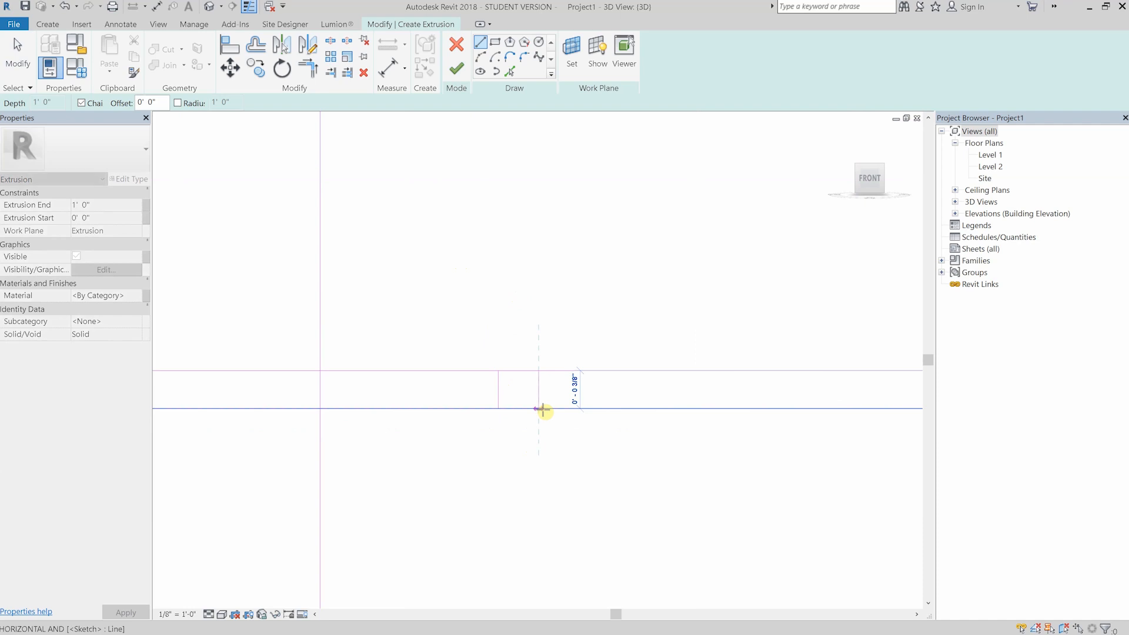
pyautogui.press('Escape')
pyautogui.press('Escape')
# - Move the bottom drawer's top edge slightly up to narrow the gap below the third drawer
pyautogui.click(550, 409)
pyautogui.press('m')
pyautogui.press('v')
pyautogui.click(589, 321)
pyautogui.write('0')
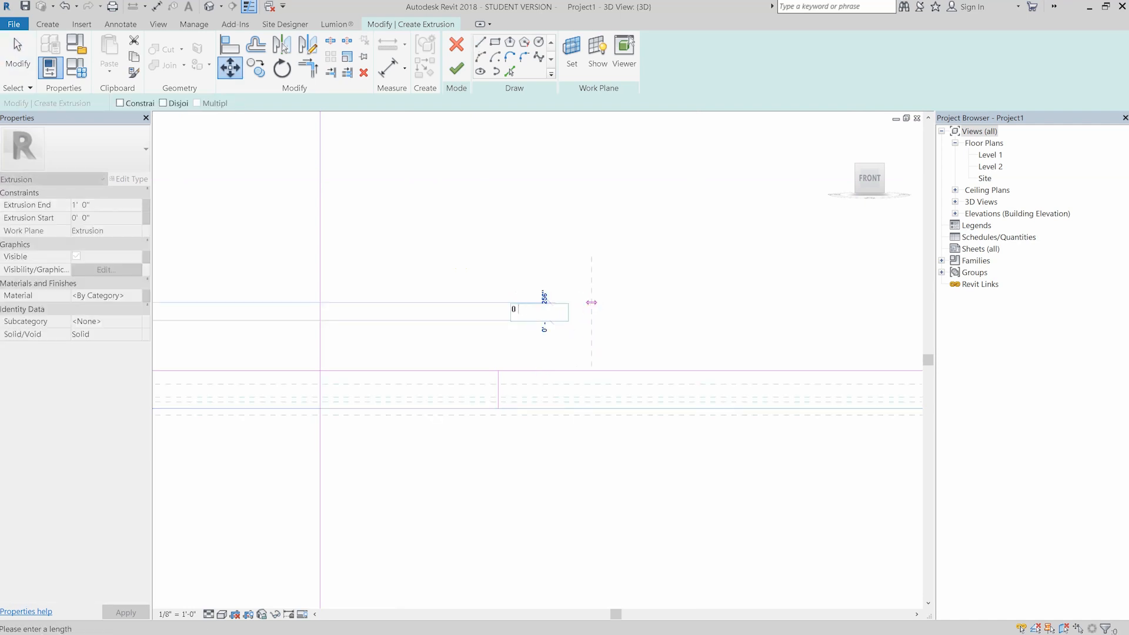
pyautogui.press('Return')
# - Check the narrow vertical gap beside the drawers with a temporary line drawn across it at a drawer corner
pyautogui.scroll(5, 618, 431)
pyautogui.press('l')
pyautogui.press('i')
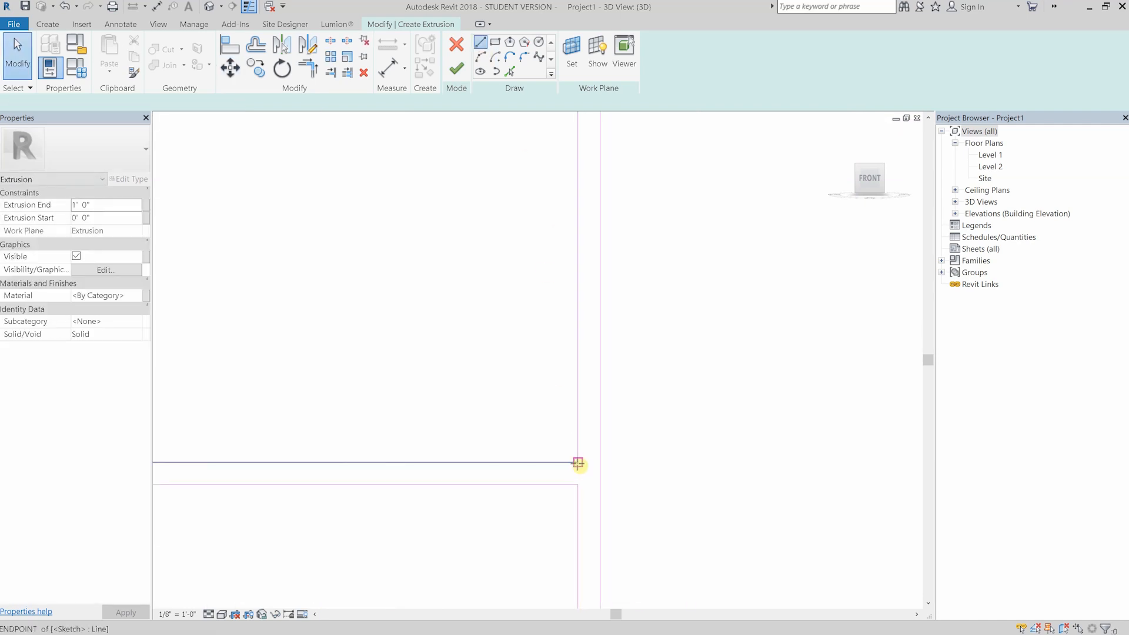
pyautogui.click(578, 463)
pyautogui.click(600, 462)
pyautogui.scroll(-6, 597, 457)
pyautogui.press('Escape')
pyautogui.scroll(4, 581, 436)
pyautogui.scroll(3, 570, 380)
pyautogui.press('Escape')
# - Move the selected sketch edge beside the drawer gap by a typed distance to adjust the spacing
pyautogui.click(583, 376)
pyautogui.press('m')
pyautogui.press('v')
pyautogui.click(647, 241)
pyautogui.write('0 2')
pyautogui.press('Return')
# - Check the gap with another line and move the adjoining sketch edge by 0.2"
pyautogui.press('l')
pyautogui.press('i')
pyautogui.click(629, 443)
pyautogui.press('Escape')
pyautogui.press('Escape')
pyautogui.click(641, 341)
pyautogui.press('v')
pyautogui.click(656, 237)
pyautogui.write('0 .2')
pyautogui.press('Return')
pyautogui.press('Escape')
pyautogui.scroll(-7, 567, 295)
pyautogui.scroll(3, 729, 305)
# - Move the neighbouring sketch edge by 1/8" to correct the narrow gap
pyautogui.click(482, 44)
pyautogui.scroll(5, 757, 301)
pyautogui.press('Escape')
pyautogui.click(711, 308)
pyautogui.press('m')
pyautogui.press('v')
pyautogui.click(678, 276)
pyautogui.write('0 1/8')
pyautogui.press('Return')
pyautogui.press('Escape')
# - Select a horizontal sketch line in the drawer stack and move it up
pyautogui.scroll(-3, 451, 229)
pyautogui.scroll(-8, 423, 278)
pyautogui.scroll(2, 441, 177)
pyautogui.scroll(-2, 466, 200)
pyautogui.scroll(2, 457, 461)
pyautogui.click(442, 464)
pyautogui.moveTo(441, 498); pyautogui.dragTo(441, 200)
# - Draw a short horizontal line from the end of a temporary vertical guide and delete that guide
pyautogui.scroll(7, 444, 259)
pyautogui.click(481, 44)
pyautogui.click(469, 181)
pyautogui.click(469, 200)
pyautogui.click(413, 200)
pyautogui.press('Escape')
pyautogui.press('Escape')
pyautogui.click(470, 200)
pyautogui.press('Delete')
# - Draw a short horizontal line from the vertical guide inside the drawer column for the lowered drawer boundary
pyautogui.scroll(-7, 474, 200)
pyautogui.moveTo(497, 136); pyautogui.dragTo(467, 395, button='middle')
pyautogui.scroll(2, 440, 401)
pyautogui.click(481, 43)
pyautogui.click(428, 314)
pyautogui.click(545, 313)
pyautogui.press('Escape')
pyautogui.press('Escape')
# - Offset a copy of the short horizontal line to form the narrow drawer gap and delete the vertical guide
pyautogui.click(256, 45)
pyautogui.scroll(5, 529, 382)
pyautogui.click(247, 104)
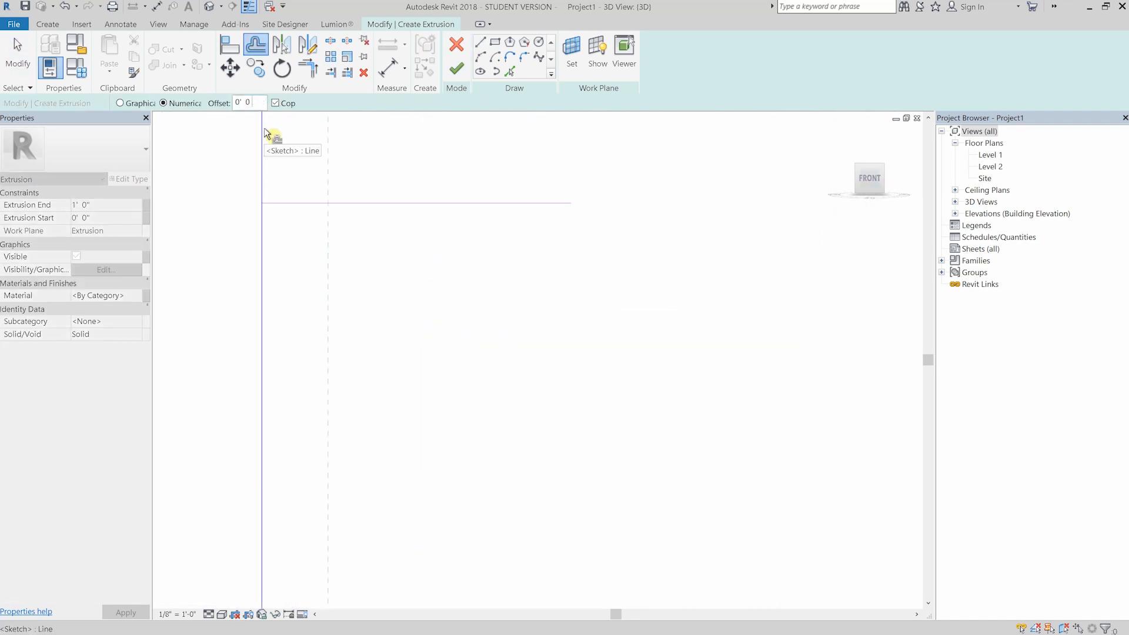
pyautogui.click(401, 202)
pyautogui.click(402, 204)
pyautogui.scroll(-4, 420, 259)
pyautogui.click(350, 259)
pyautogui.press('Delete')
# - Delete the two old edges between the adjacent drawers and trim the new pair of horizontal lines to the drawers' sides
pyautogui.moveTo(522, 268); pyautogui.dragTo(490, 193)
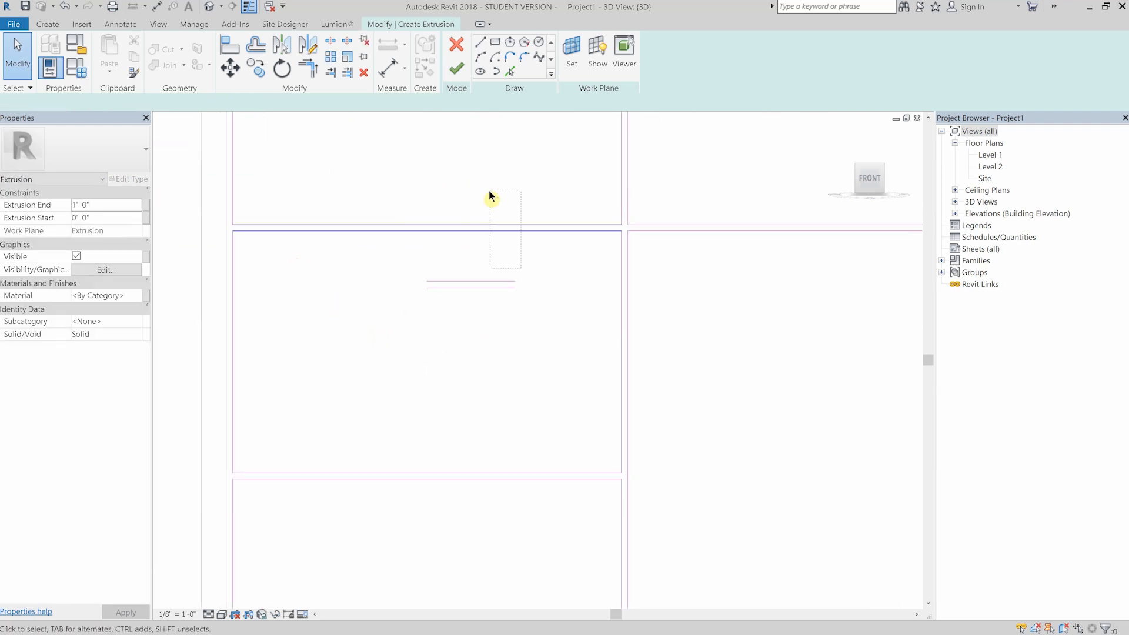
pyautogui.press('Delete')
pyautogui.press('t')
pyautogui.press('r')
pyautogui.click(622, 342)
pyautogui.click(485, 288)
pyautogui.click(233, 326)
pyautogui.click(438, 281)
pyautogui.click(233, 212)
pyautogui.click(468, 282)
pyautogui.click(622, 202)
# - Drag the horizontal edge's end to the middle of the opening and draw a vertical line down from it
pyautogui.scroll(-5, 435, 318)
pyautogui.scroll(1, 212, 345)
pyautogui.moveTo(212, 345); pyautogui.dragTo(421, 323, button='middle')
pyautogui.scroll(1, 421, 323)
pyautogui.click(588, 222)
pyautogui.moveTo(621, 223); pyautogui.dragTo(422, 222)
pyautogui.click(481, 43)
pyautogui.click(421, 221)
pyautogui.click(421, 360)
pyautogui.press('Escape')
pyautogui.press('Escape')
# - Shift the vertical line slightly sideways and draw another vertical line down from the top edge
pyautogui.moveTo(421, 279); pyautogui.dragTo(444, 280)
pyautogui.press('l')
pyautogui.press('i')
pyautogui.click(313, 221)
pyautogui.click(313, 311)
pyautogui.press('Escape')
pyautogui.press('Escape')
# - Offset the vertical dividing line to form a narrow gap between two doors and delete the surplus line
pyautogui.press('o')
pyautogui.press('f')
pyautogui.scroll(2, 371, 213)
pyautogui.click(288, 104)
pyautogui.write('8')
pyautogui.scroll(7, 319, 191)
pyautogui.click(468, 287)
pyautogui.click(489, 288)
pyautogui.press('Escape')
pyautogui.press('Escape')
pyautogui.click(482, 287)
pyautogui.press('Delete')
# - Split the opening's top edge and trim each half to its vertical line, leaving a gap between the two doors
pyautogui.scroll(-6, 440, 244)
pyautogui.scroll(3, 410, 247)
pyautogui.press('t')
pyautogui.press('r')
pyautogui.press('Escape')
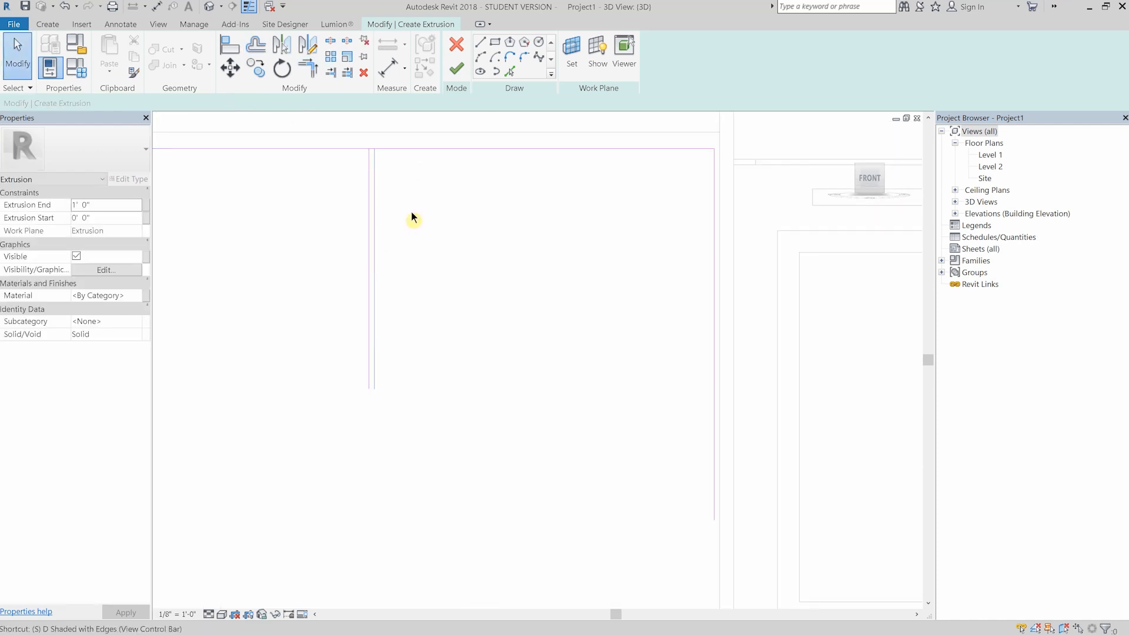
pyautogui.press('s')
pyautogui.press('l')
pyautogui.click(341, 148)
pyautogui.press('t')
pyautogui.press('r')
pyautogui.click(392, 149)
pyautogui.click(375, 170)
pyautogui.click(881, 621)
pyautogui.click(325, 149)
pyautogui.click(369, 169)
pyautogui.scroll(-3, 512, 257)
pyautogui.press('Escape')
pyautogui.moveTo(512, 257); pyautogui.dragTo(499, 203, button='middle')
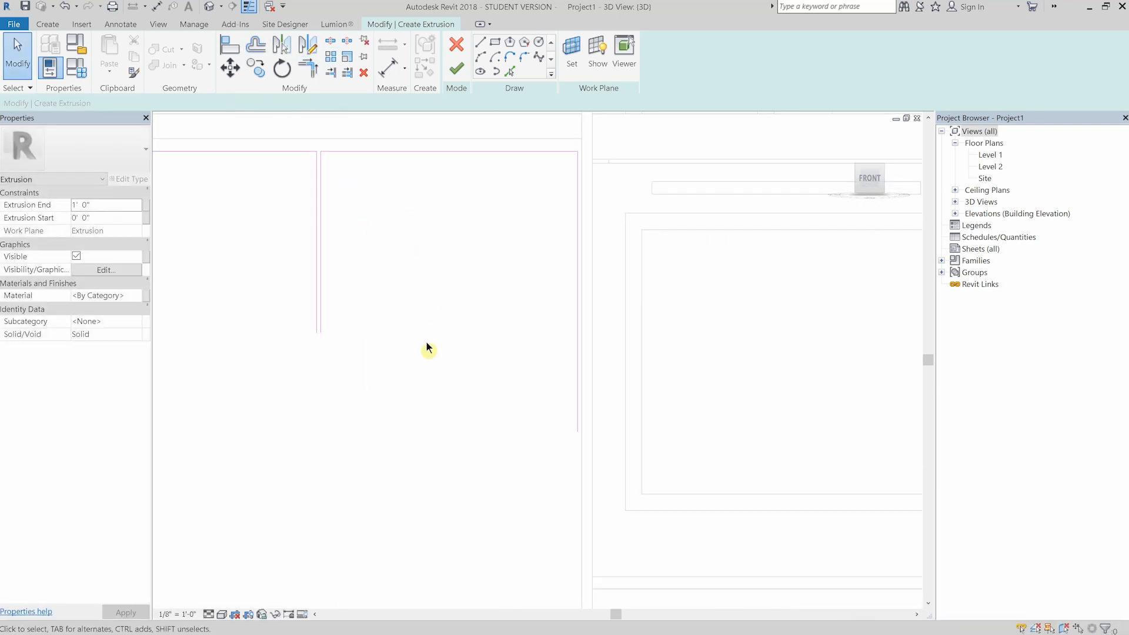
# - Draw a horizontal line between the sides of the door beside the range, trim its corner, and move it down as the bottom edge
pyautogui.click(481, 43)
pyautogui.click(337, 269)
pyautogui.click(561, 269)
pyautogui.press('t')
pyautogui.press('r')
pyautogui.click(547, 268)
pyautogui.click(560, 254)
pyautogui.press('Escape')
pyautogui.moveTo(532, 269); pyautogui.dragTo(532, 540)
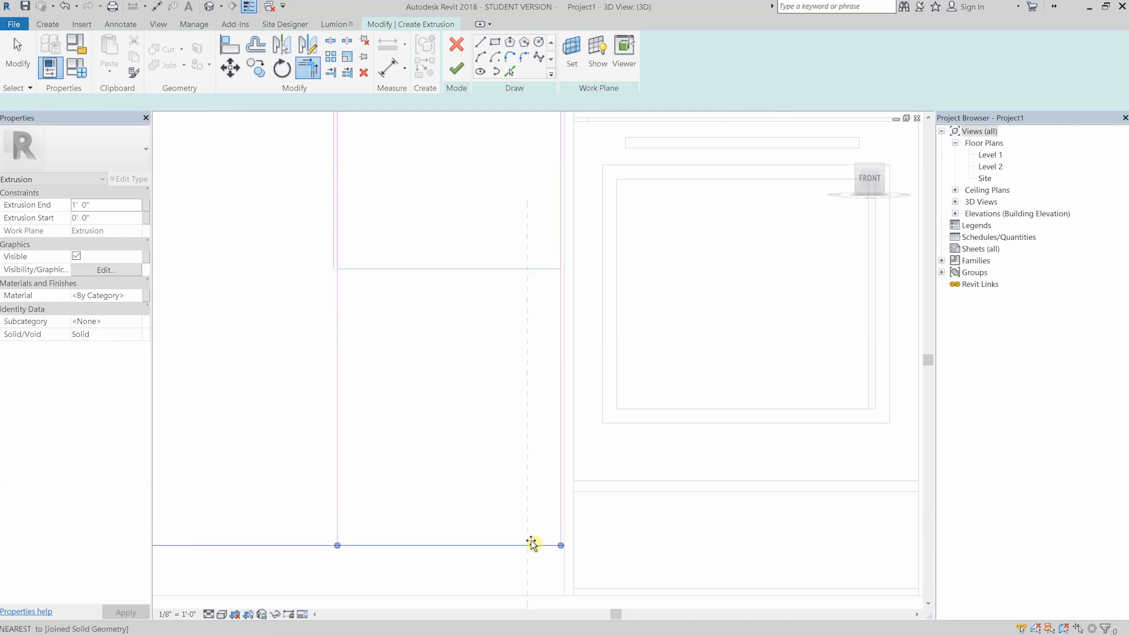
# - Trim the bottom edge to the side of the door beside the range and draw a short vertical line at the base cabinet's other end
pyautogui.scroll(-1, 471, 271)
pyautogui.click(377, 138)
pyautogui.moveTo(260, 138); pyautogui.dragTo(263, 138)
pyautogui.scroll(3, 273, 153)
pyautogui.moveTo(274, 152); pyautogui.dragTo(321, 294, button='middle')
pyautogui.scroll(3, 321, 294)
pyautogui.moveTo(277, 233); pyautogui.dragTo(260, 233)
pyautogui.press('l')
pyautogui.press('i')
pyautogui.click(253, 232)
pyautogui.click(253, 308)
# - Align the short vertical line with the outer side edge of the base cabinet
pyautogui.press('Escape')
pyautogui.press('Escape')
pyautogui.press('a')
pyautogui.press('l')
pyautogui.click(264, 170)
pyautogui.click(253, 263)
# - Draw a horizontal line across the outer door opening and trim its corners to outline a drawer front beneath the counter
pyautogui.scroll(-3, 317, 220)
pyautogui.press('Escape')
pyautogui.click(482, 41)
pyautogui.scroll(-3, 552, 325)
pyautogui.moveTo(552, 325); pyautogui.dragTo(391, 224, button='middle')
pyautogui.scroll(-2, 335, 244)
pyautogui.click(260, 243)
pyautogui.click(331, 243)
pyautogui.press('t')
pyautogui.press('r')
pyautogui.click(267, 206)
pyautogui.click(288, 249)
pyautogui.click(321, 245)
pyautogui.scroll(5, 368, 229)
pyautogui.click(481, 231)
pyautogui.scroll(-6, 350, 247)
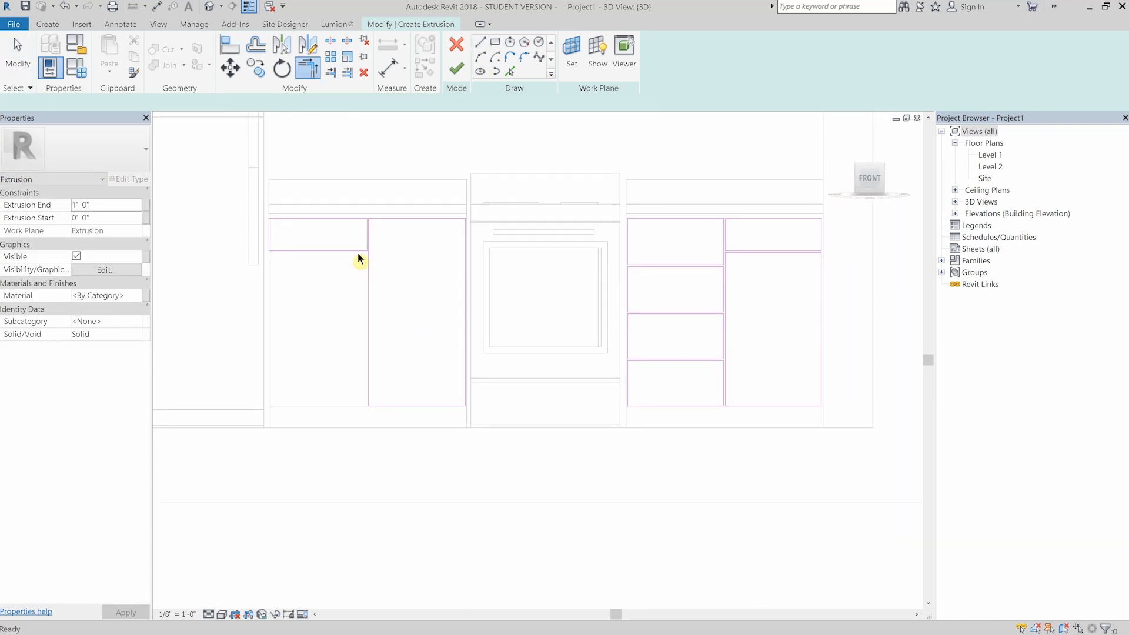
pyautogui.press('Escape')
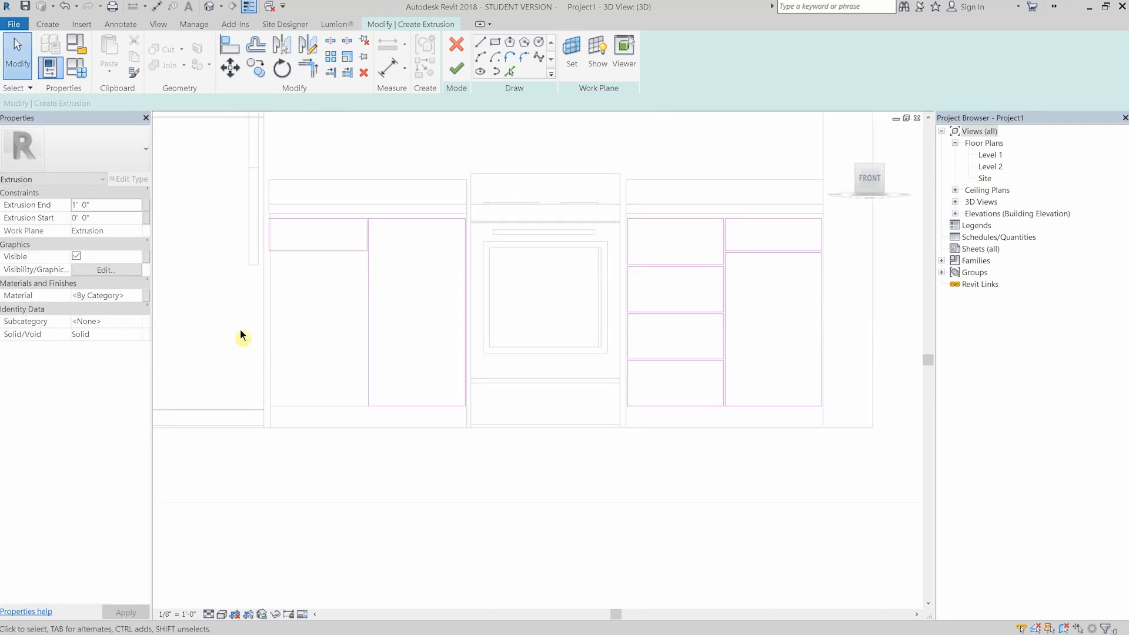
# - Delete the bottom line of the drawer outline above the outer door and finish the fronts' extrusion sketch
pyautogui.click(312, 251)
pyautogui.press('Delete')
pyautogui.scroll(-2, 324, 284)
pyautogui.moveTo(405, 207)
pyautogui.mouseDown(button='middle')
pyautogui.moveTo(359, 258)
pyautogui.moveTo(383, 248)
pyautogui.mouseUp(button='middle')
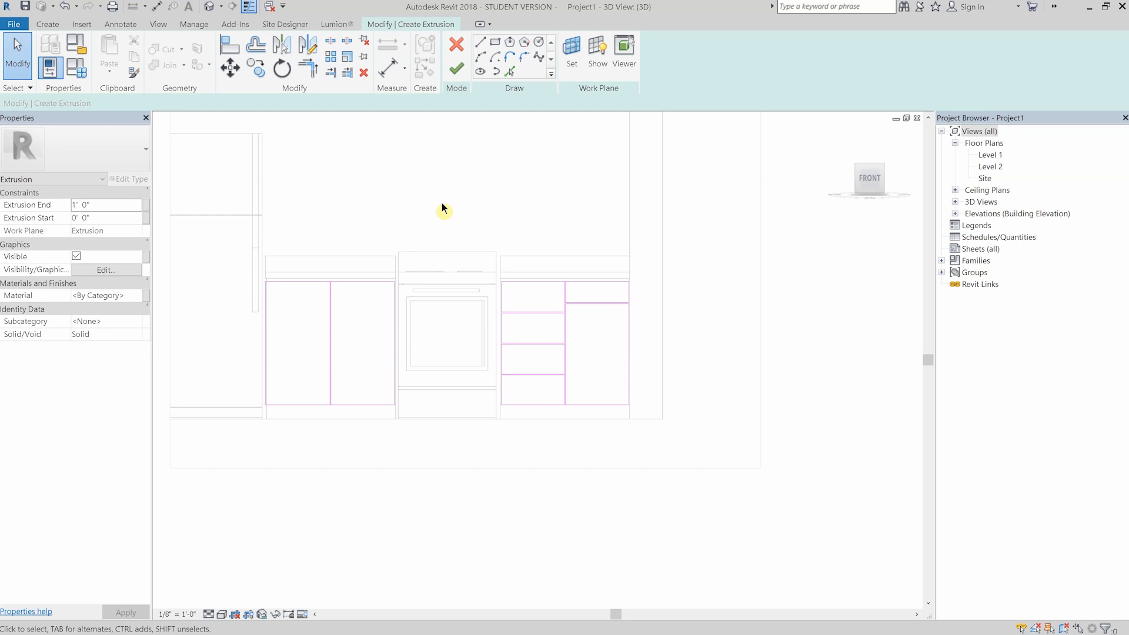
pyautogui.click(457, 68)
# - Start a new extrusion and sketch a small rectangle for a handle
pyautogui.click(111, 51)
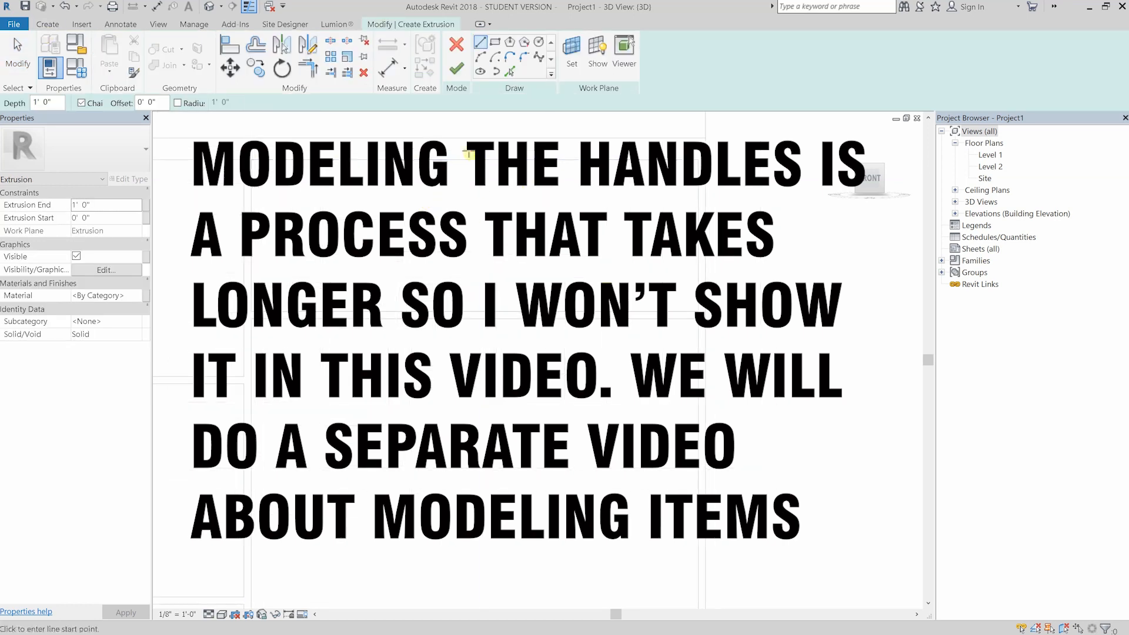
pyautogui.click(495, 46)
pyautogui.click(424, 236)
pyautogui.click(525, 257)
pyautogui.press('Escape')
pyautogui.press('Escape')
# - Move the handle rectangle into position on the cabinet front
pyautogui.scroll(3, 472, 256)
pyautogui.click(230, 67)
pyautogui.click(477, 259)
pyautogui.click(504, 238)
pyautogui.scroll(-1, 459, 259)
pyautogui.click(449, 265)
pyautogui.press('Escape')
# - Draw a circle of 3/8" radius centred on the end of the handle rectangle and open the Extrusion End value for editing
pyautogui.scroll(2, 467, 179)
pyautogui.scroll(3, 476, 279)
pyautogui.click(539, 42)
pyautogui.click(616, 283)
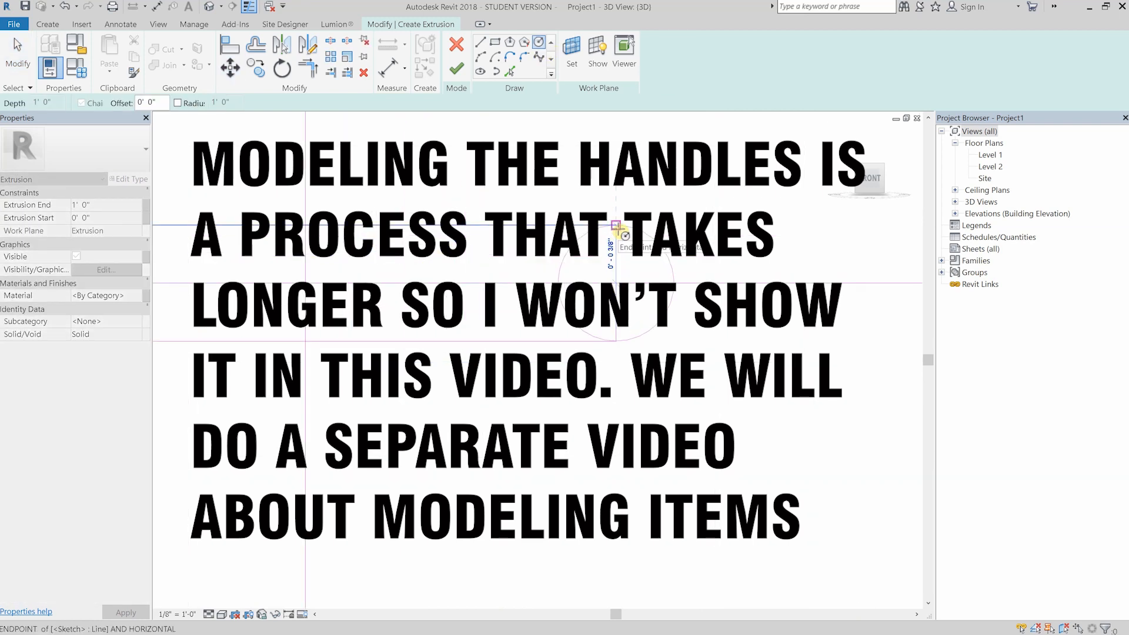
pyautogui.click(615, 225)
pyautogui.press('Escape')
pyautogui.press('Escape')
pyautogui.click(638, 301)
pyautogui.press('Escape')
pyautogui.scroll(-5, 391, 320)
pyautogui.click(113, 206)
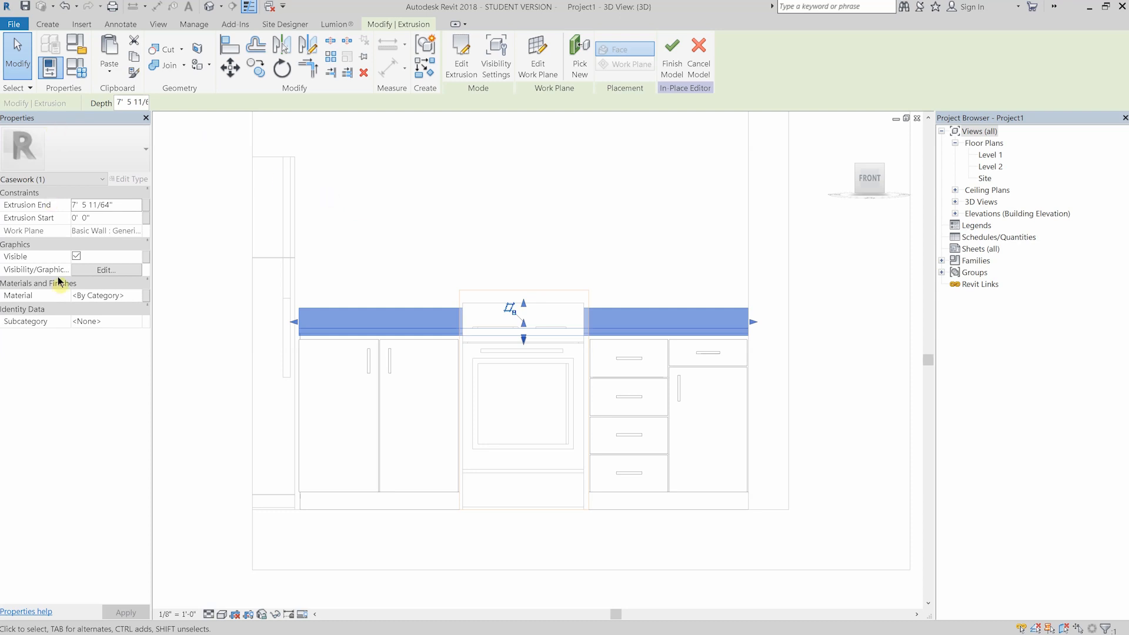
# - Associate the countertop extrusion's material with a new family type parameter named Counter
pyautogui.click(145, 295)
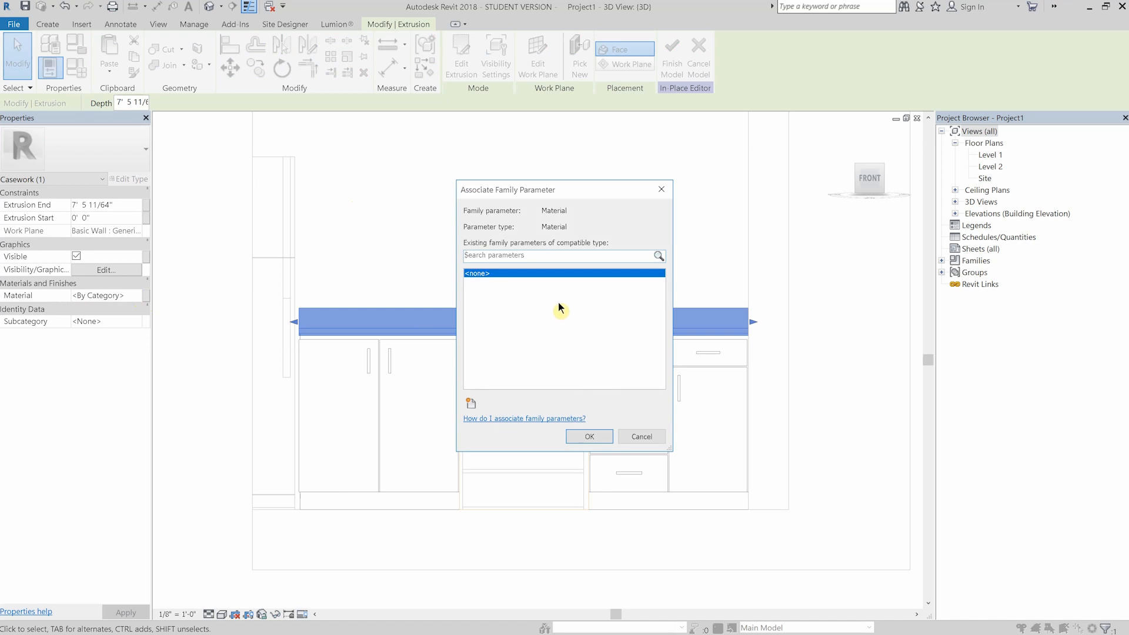
pyautogui.click(471, 405)
pyautogui.write('Counter')
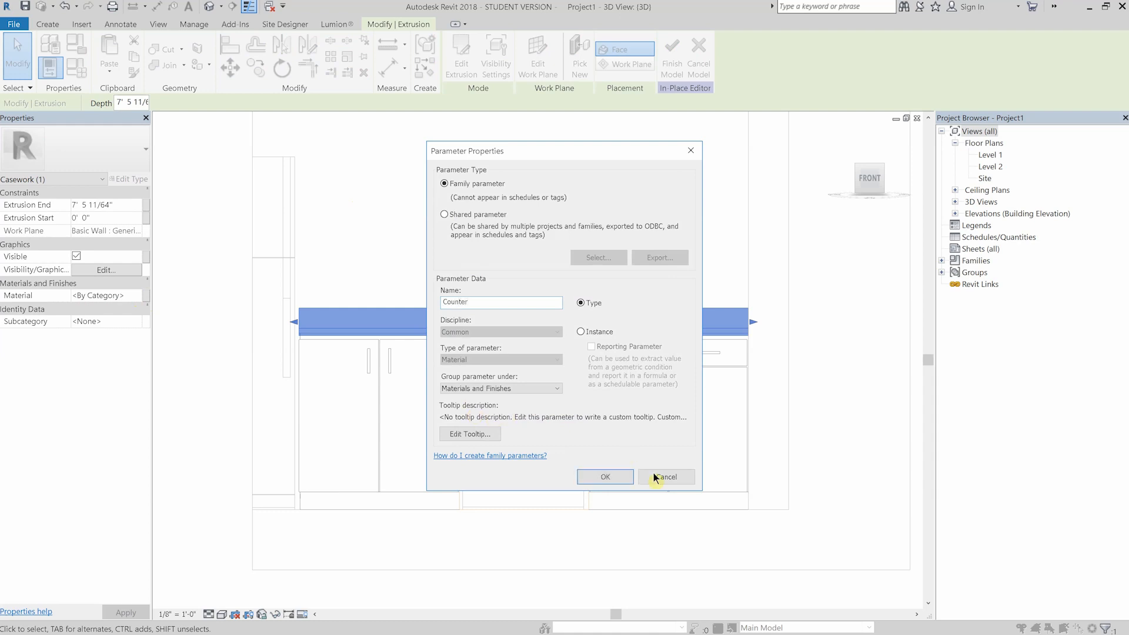
pyautogui.click(616, 477)
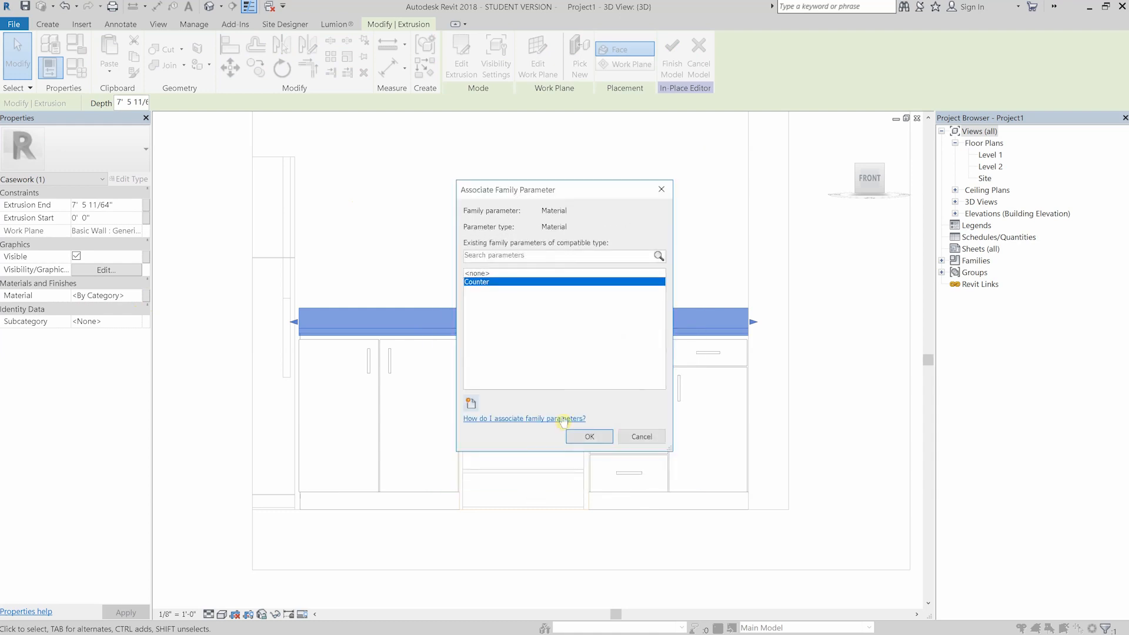
pyautogui.click(590, 436)
pyautogui.click(439, 233)
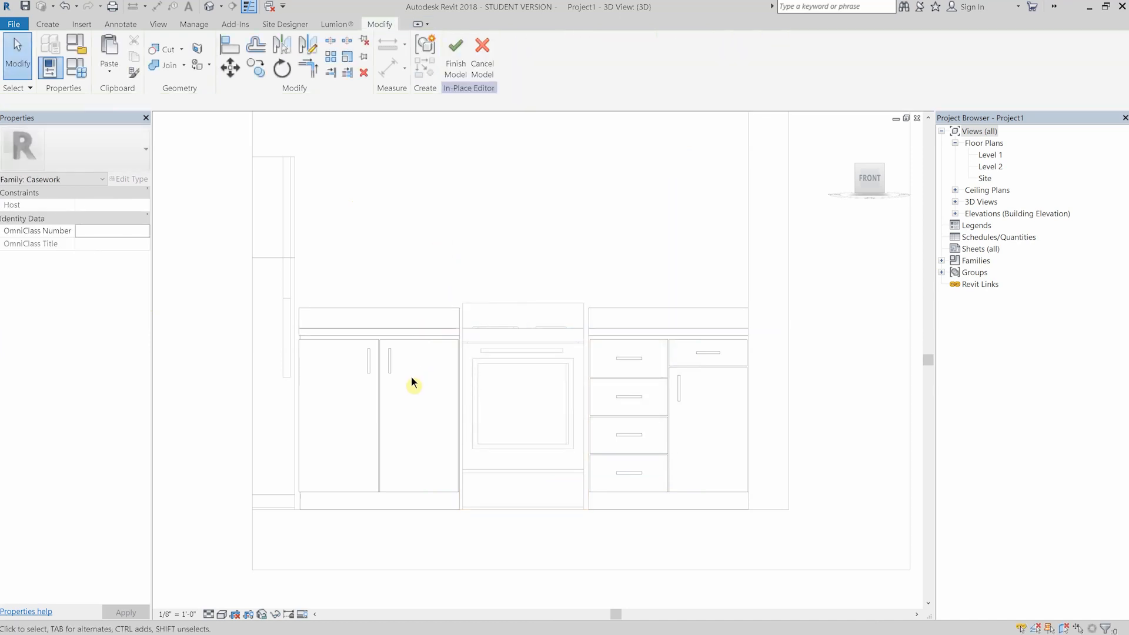
# - Associate the material of the door fronts and cabinet body with a new parameter named Doors & Cabinet
pyautogui.click(379, 397)
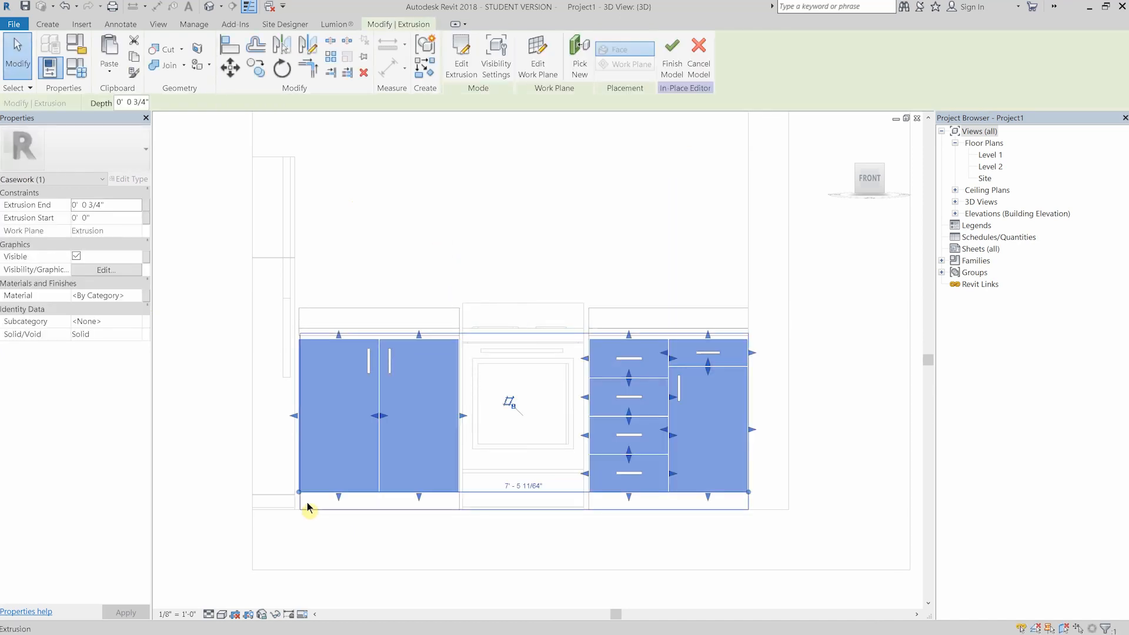
pyautogui.keyDown('ctrl'); pyautogui.click(307, 509); pyautogui.keyUp('ctrl')
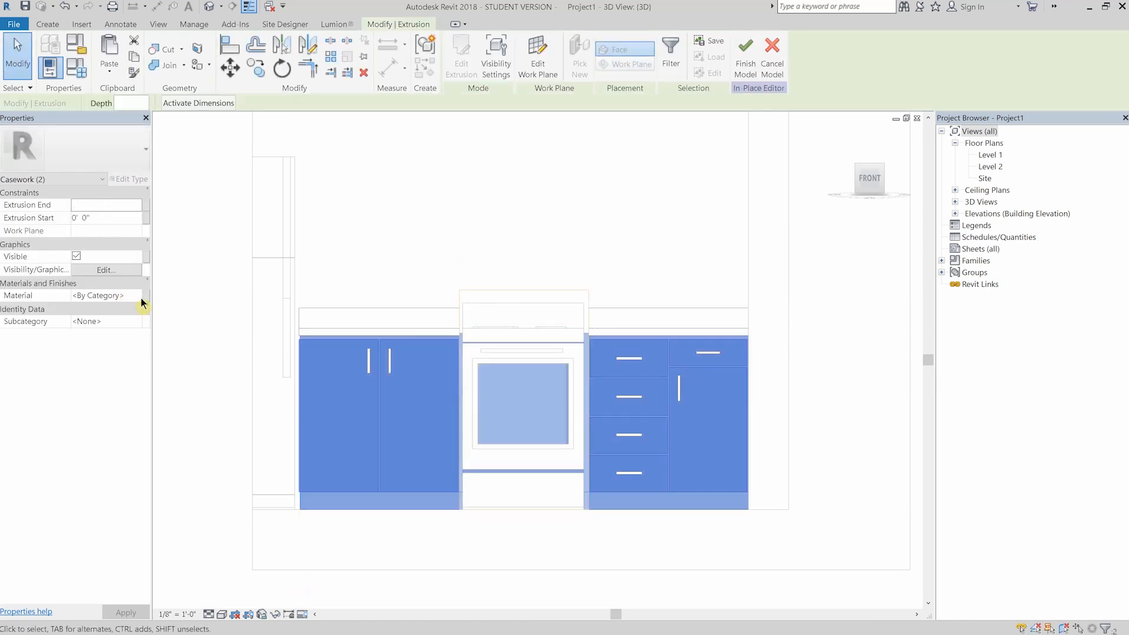
pyautogui.click(145, 296)
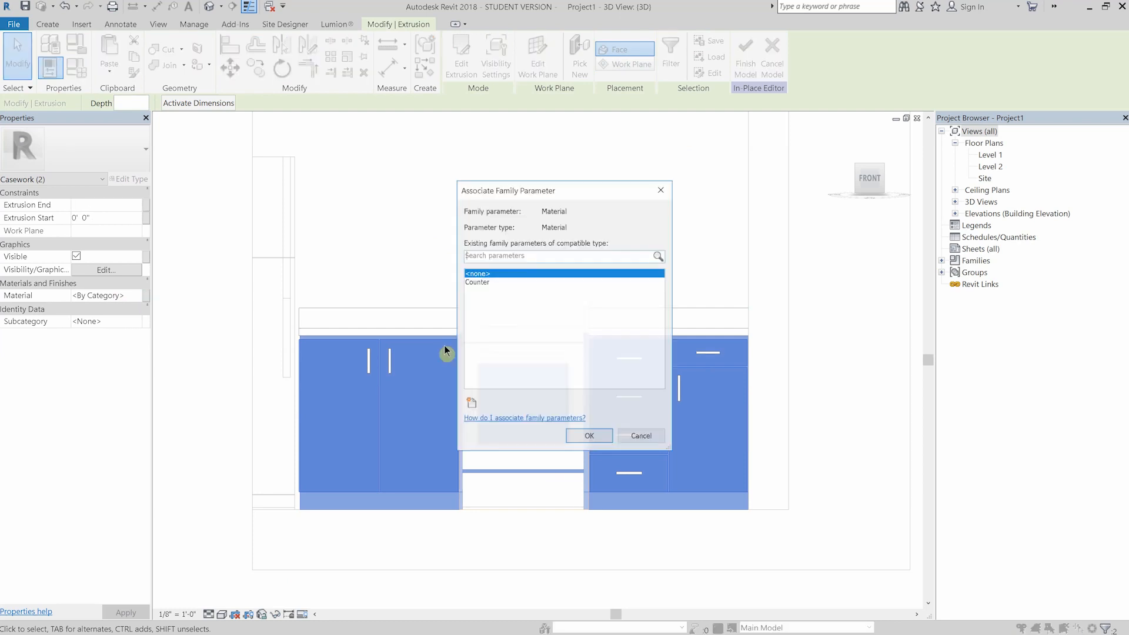
pyautogui.click(471, 404)
pyautogui.write('Doors')
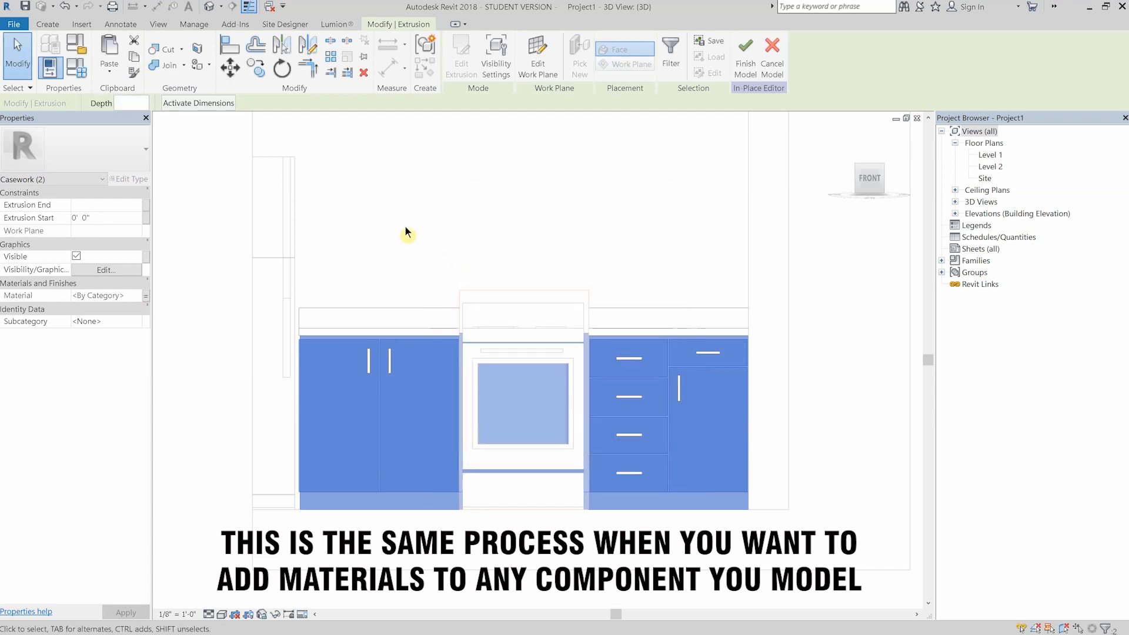
pyautogui.click(404, 227)
# - Select all the handle extrusions and associate their material with a new parameter named Handles
pyautogui.click(372, 363)
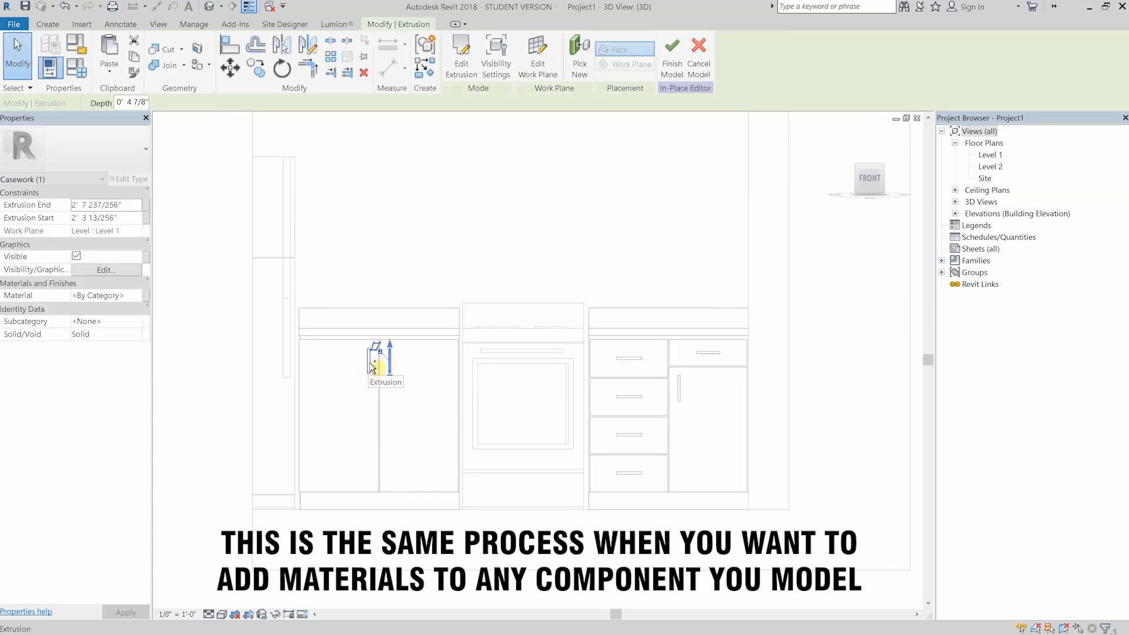
pyautogui.keyDown('ctrl'); pyautogui.click(389, 361); pyautogui.keyUp('ctrl')
pyautogui.scroll(3, 634, 430)
pyautogui.keyDown('ctrl'); pyautogui.click(636, 366); pyautogui.keyUp('ctrl')
pyautogui.keyDown('ctrl'); pyautogui.click(727, 339); pyautogui.keyUp('ctrl')
pyautogui.keyDown('ctrl'); pyautogui.click(784, 277); pyautogui.keyUp('ctrl')
pyautogui.scroll(-4, 583, 332)
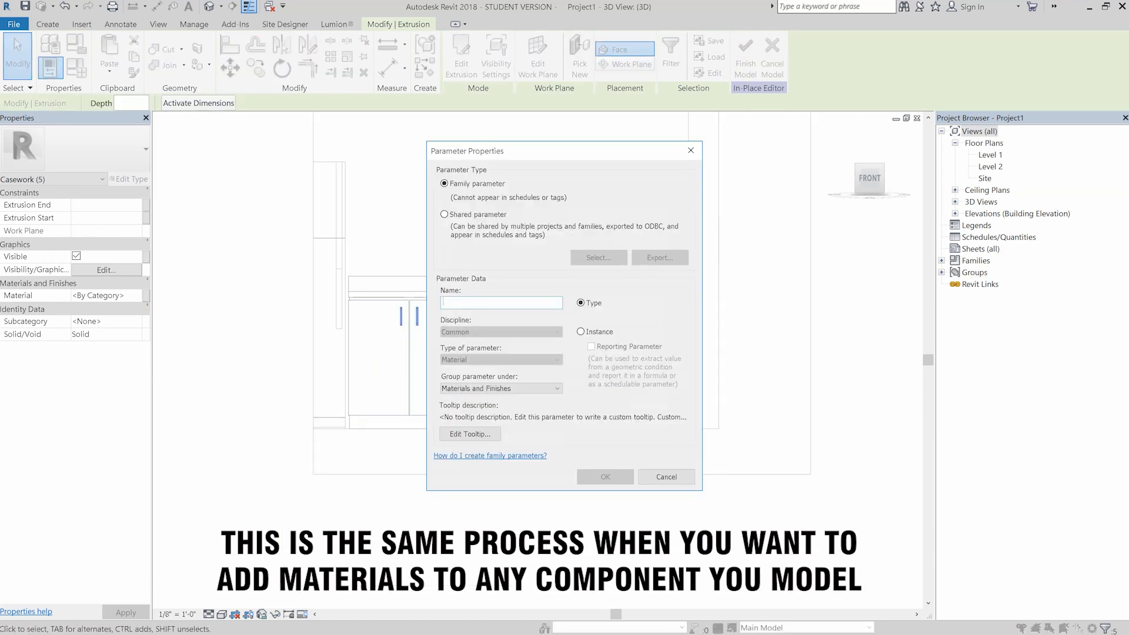
pyautogui.write('Handles')
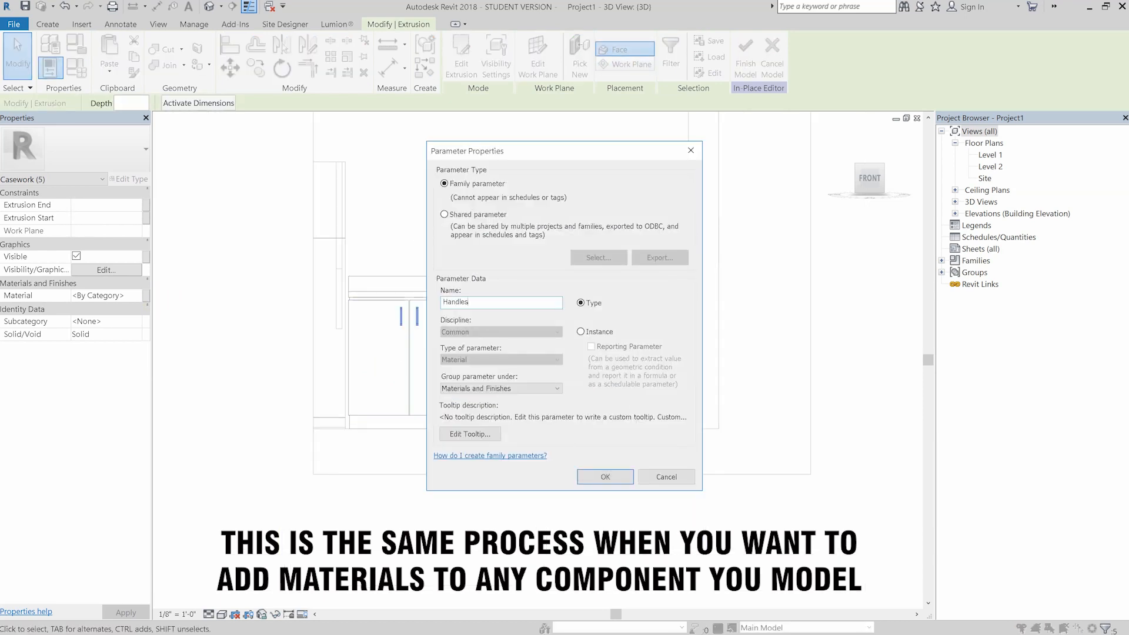
pyautogui.click(619, 481)
pyautogui.click(583, 438)
pyautogui.click(487, 237)
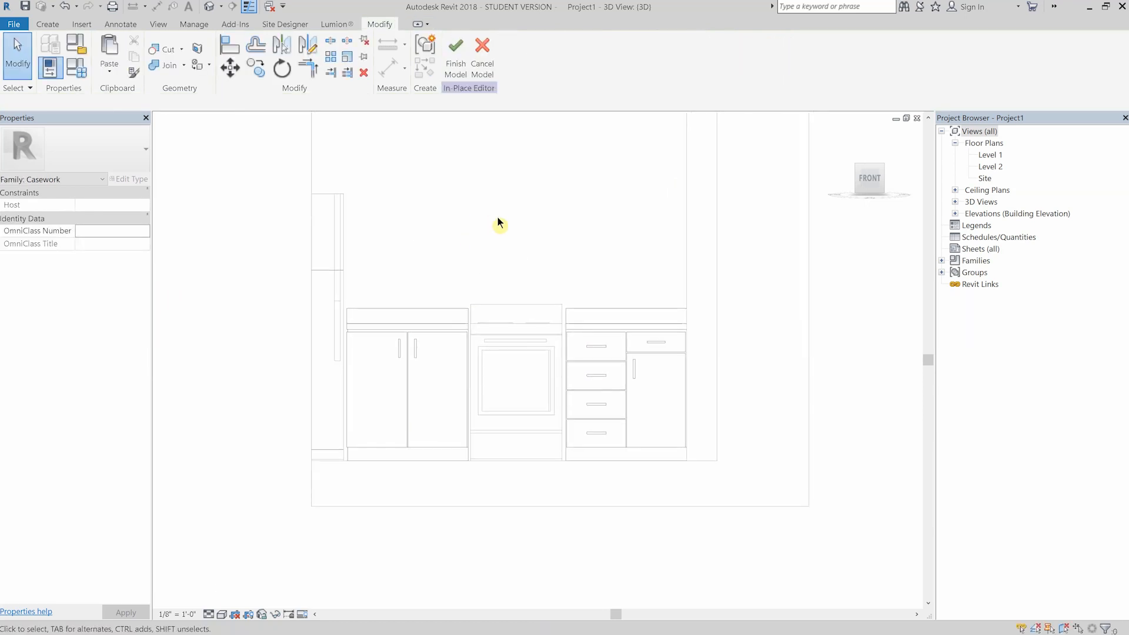
# - Finish the in-place model and open the type properties of the kitchen casework
pyautogui.click(454, 66)
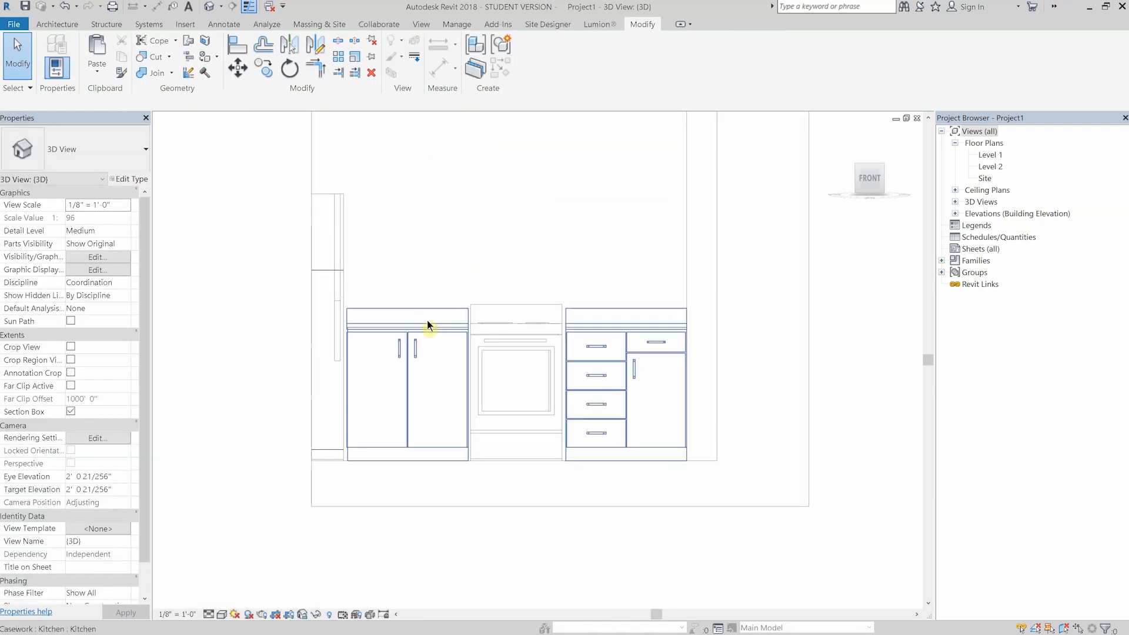
pyautogui.click(427, 328)
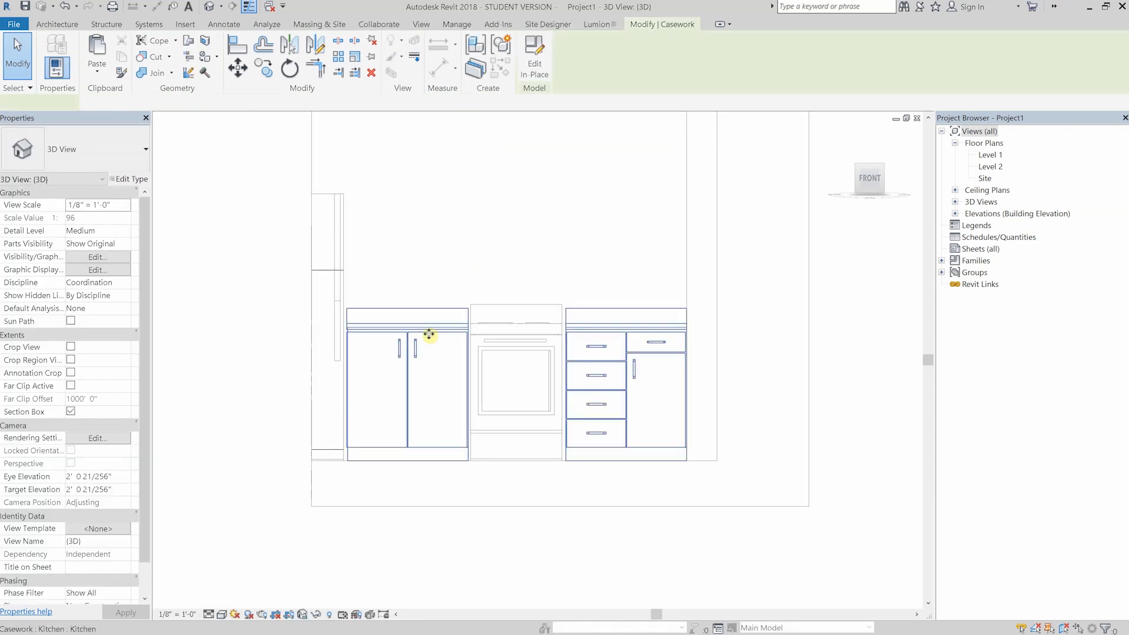
pyautogui.click(132, 179)
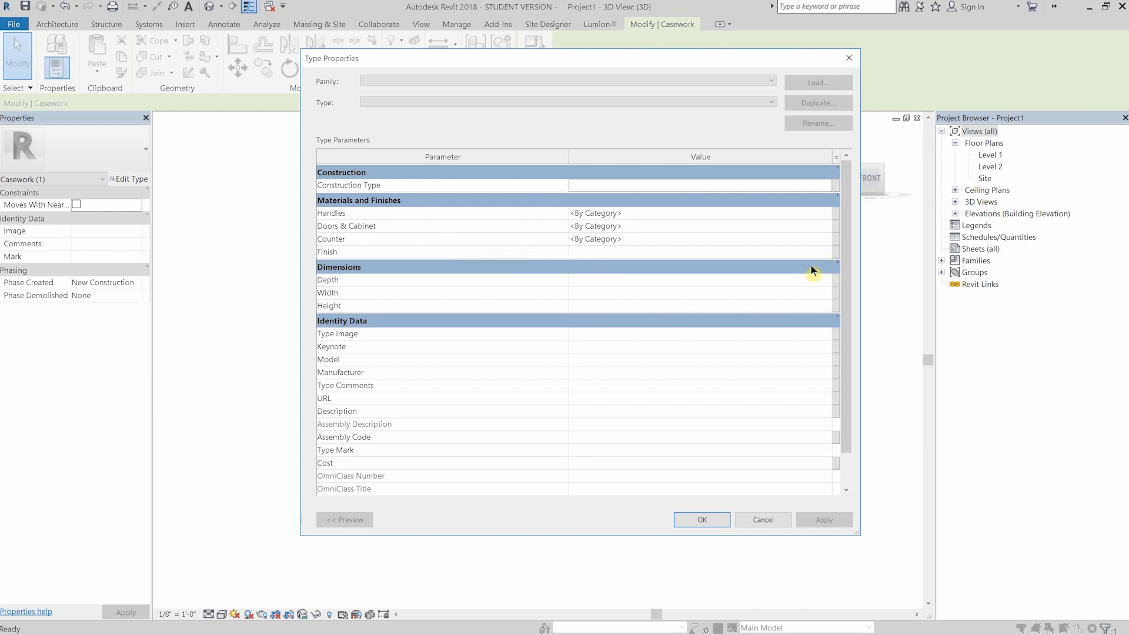
# - Browse the project materials available for the Counter parameter and close the material browser
pyautogui.click(788, 238)
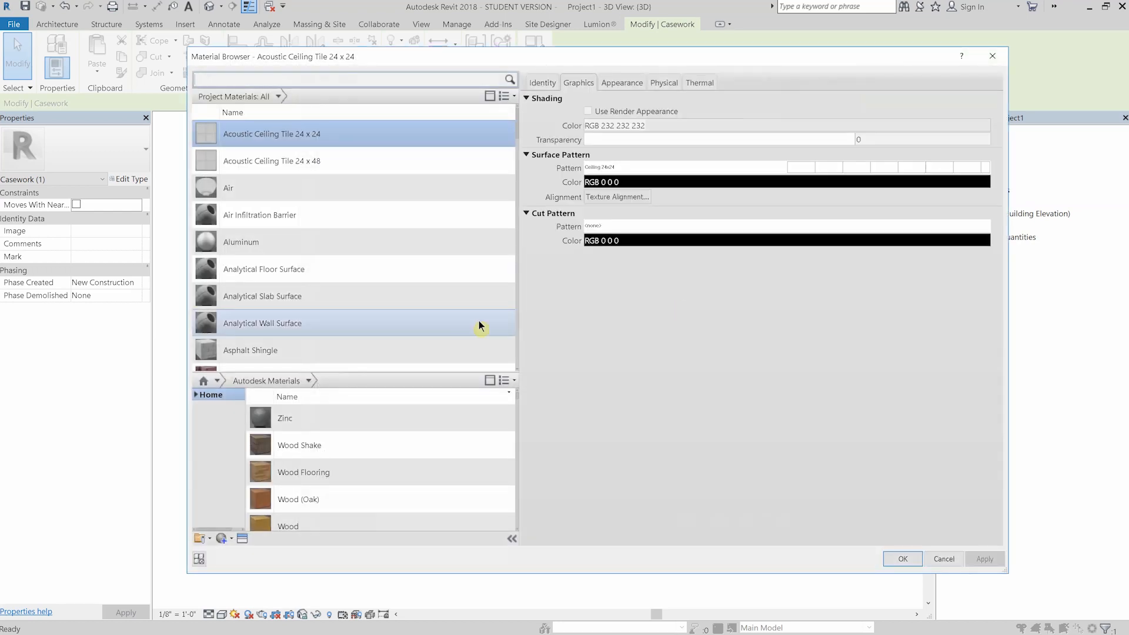
pyautogui.scroll(-10, 410, 222)
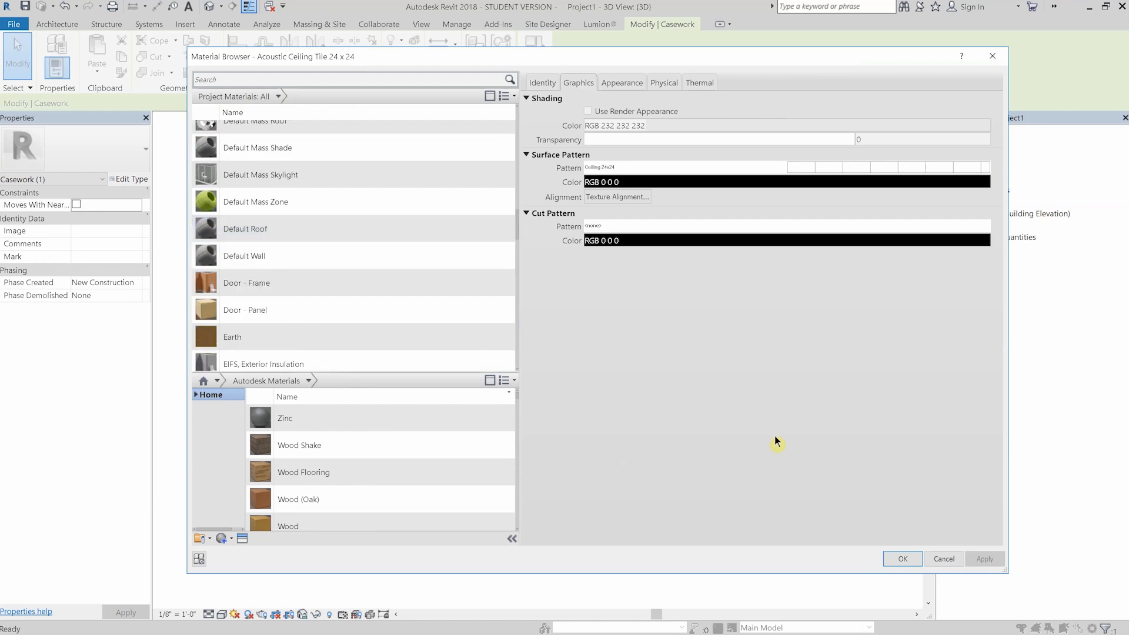
pyautogui.click(903, 559)
pyautogui.click(552, 231)
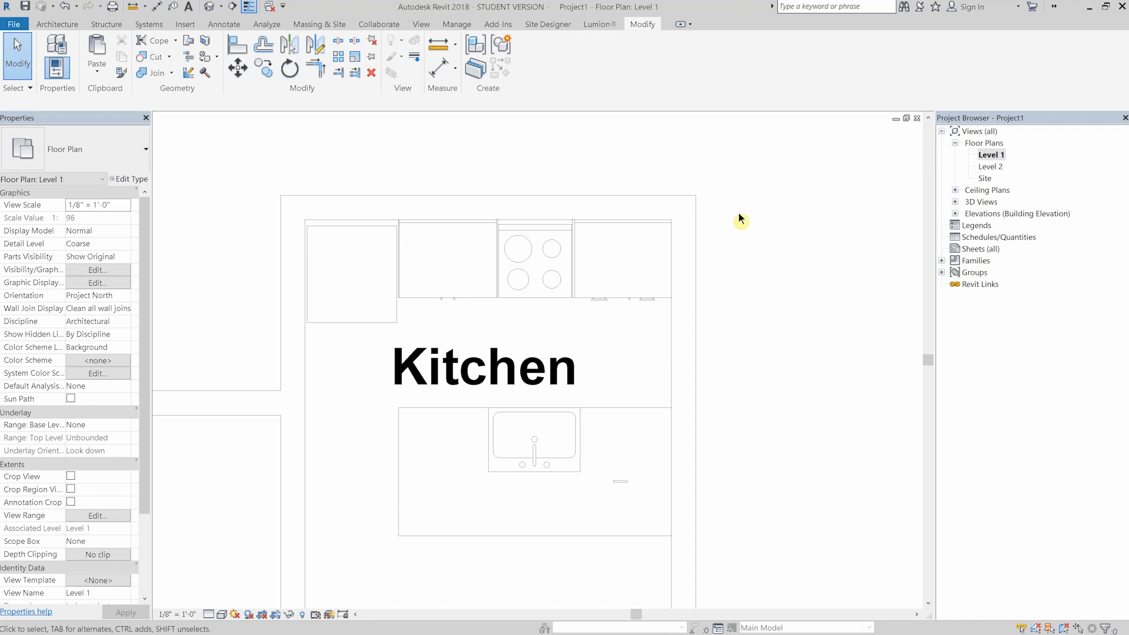
# - Draw a section line through the base cabinet beside the range in the Level 1 plan and open its view
pyautogui.click(233, 7)
pyautogui.scroll(-2, 674, 221)
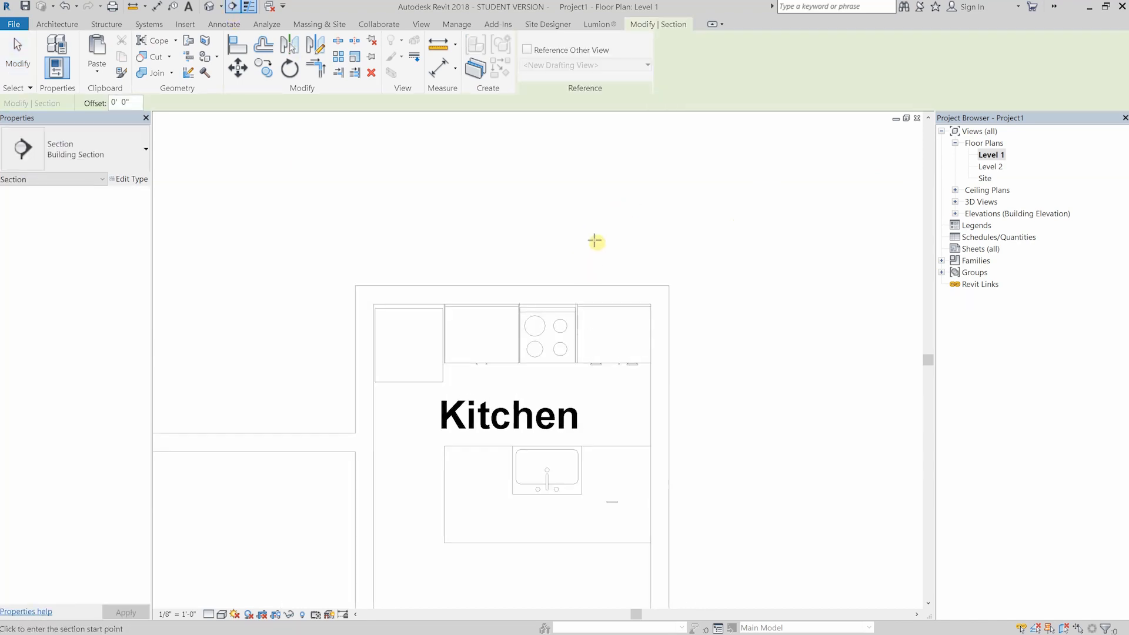
pyautogui.click(594, 246)
pyautogui.click(595, 389)
pyautogui.press('Escape')
pyautogui.doubleClick(599, 216)
# - Shrink the section view's crop region on all sides to fit closely around the base cabinet
pyautogui.click(566, 201)
pyautogui.moveTo(521, 134); pyautogui.dragTo(521, 441)
pyautogui.moveTo(521, 586); pyautogui.dragTo(522, 527)
pyautogui.scroll(3, 522, 527)
pyautogui.scroll(2, 544, 488)
pyautogui.moveTo(320, 397); pyautogui.dragTo(458, 398)
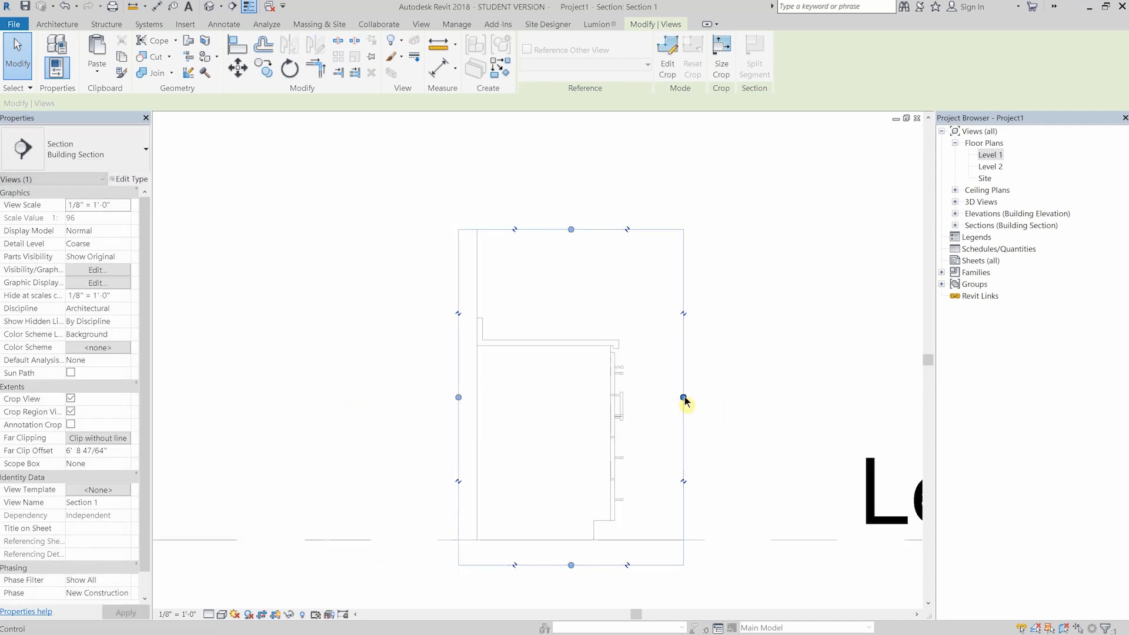
pyautogui.moveTo(683, 398); pyautogui.dragTo(660, 398)
# - Return to the Level 1 plan, reduce the section's far clip depth to about 9 inches, and reopen the section view
pyautogui.click(545, 379)
pyautogui.scroll(2, 544, 379)
pyautogui.moveTo(541, 385); pyautogui.dragTo(518, 324, button='middle')
pyautogui.scroll(-1, 517, 324)
pyautogui.hotkey('ctrl', 'Tab')
pyautogui.click(594, 307)
pyautogui.moveTo(782, 338); pyautogui.dragTo(617, 325)
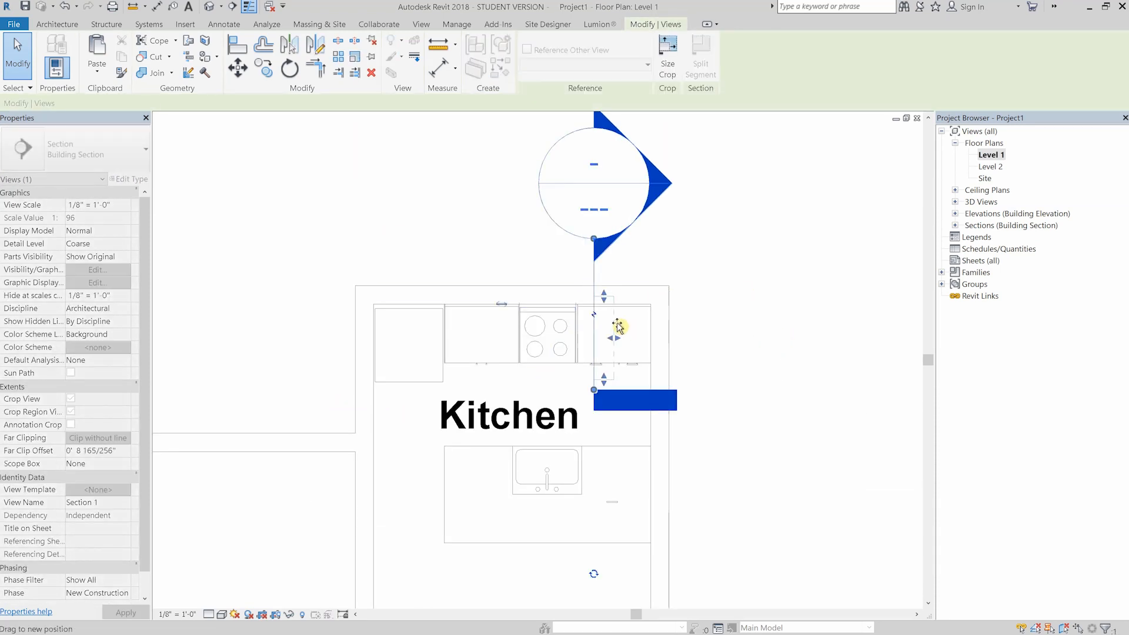
pyautogui.doubleClick(608, 227)
# - Shift the section line in plan toward the end wall so it cuts the drawer-over-door cabinet, and reopen the section view
pyautogui.hotkey('ctrl', 'Tab')
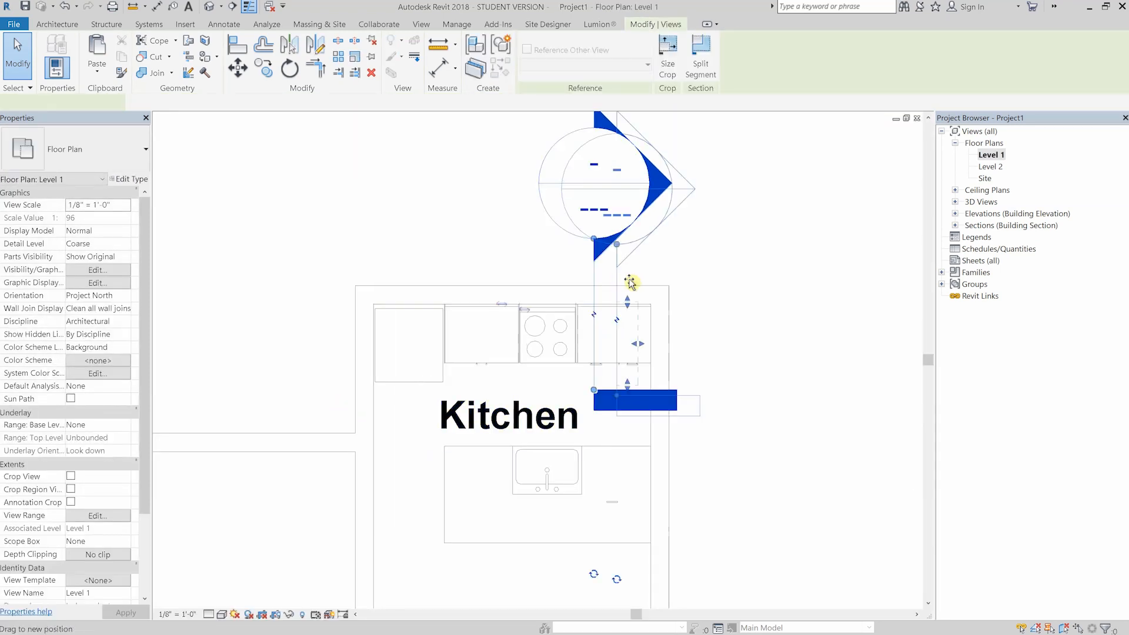
pyautogui.doubleClick(632, 219)
pyautogui.moveTo(745, 298); pyautogui.dragTo(743, 302, button='middle')
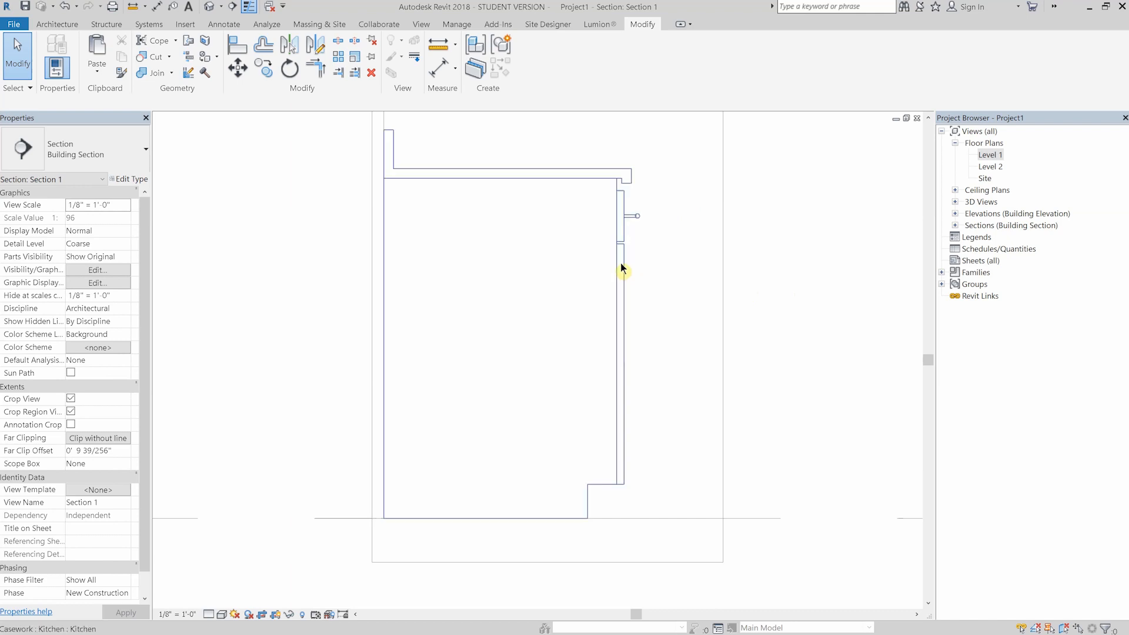
pyautogui.moveTo(272, 242); pyautogui.dragTo(263, 252, button='middle')
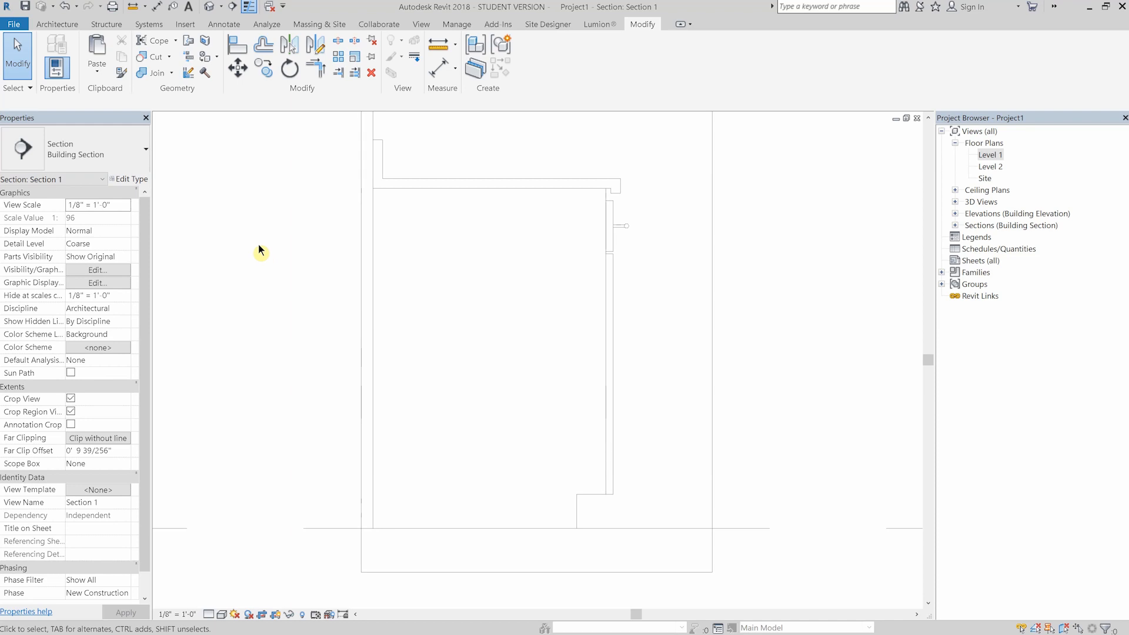
# - Start placing a detail component, browse the Detail Items folder of the family library, and close it without loading a family
pyautogui.click(227, 27)
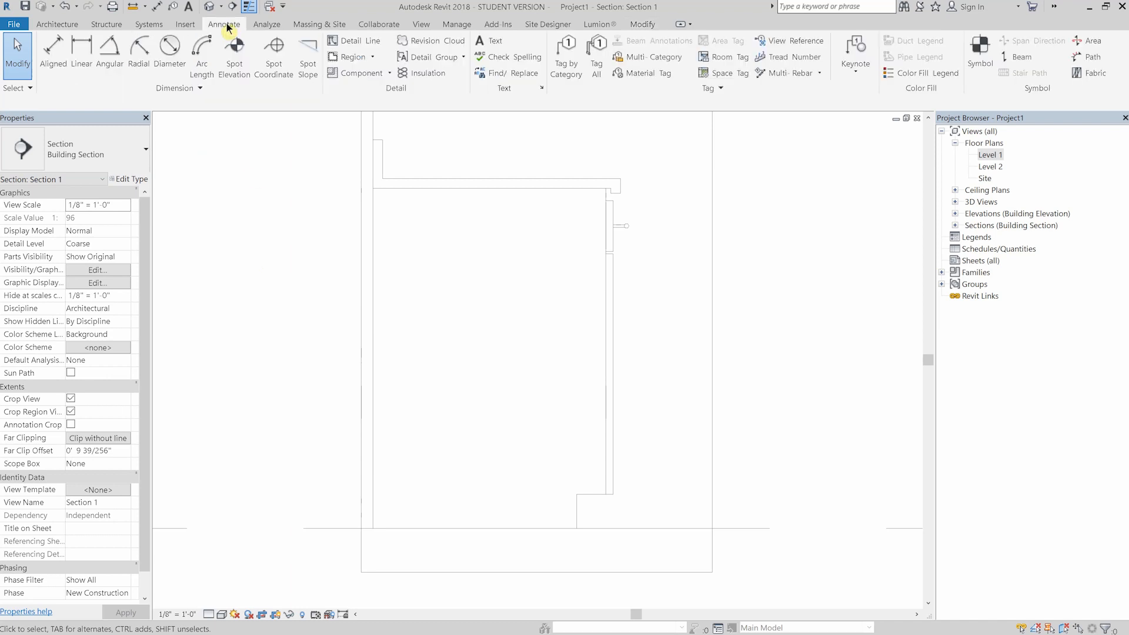
pyautogui.click(390, 73)
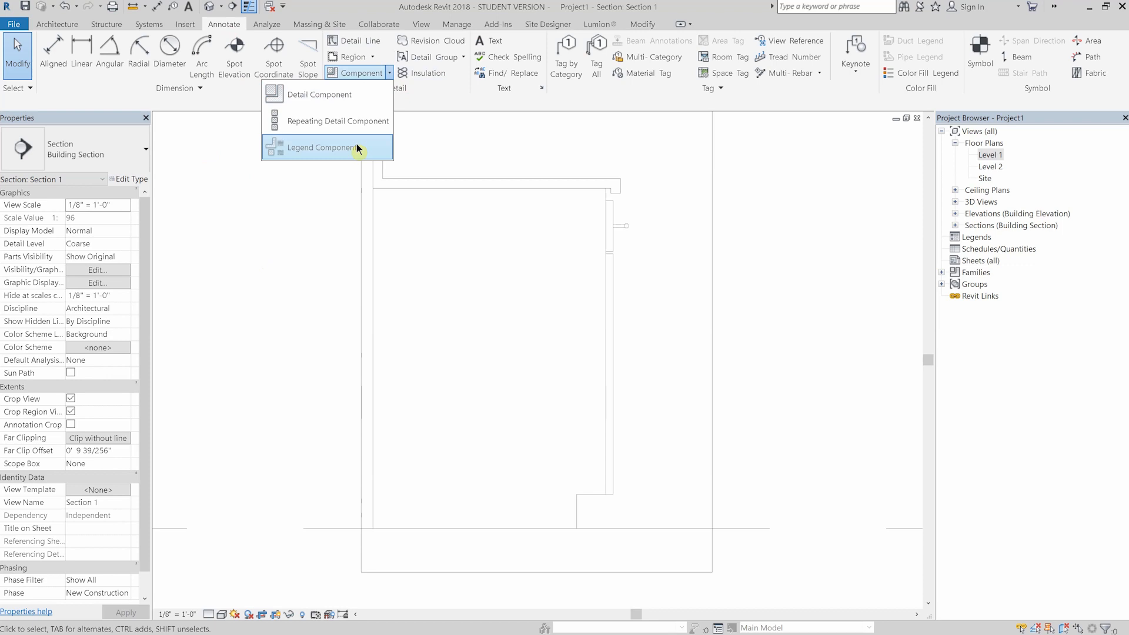
pyautogui.click(330, 94)
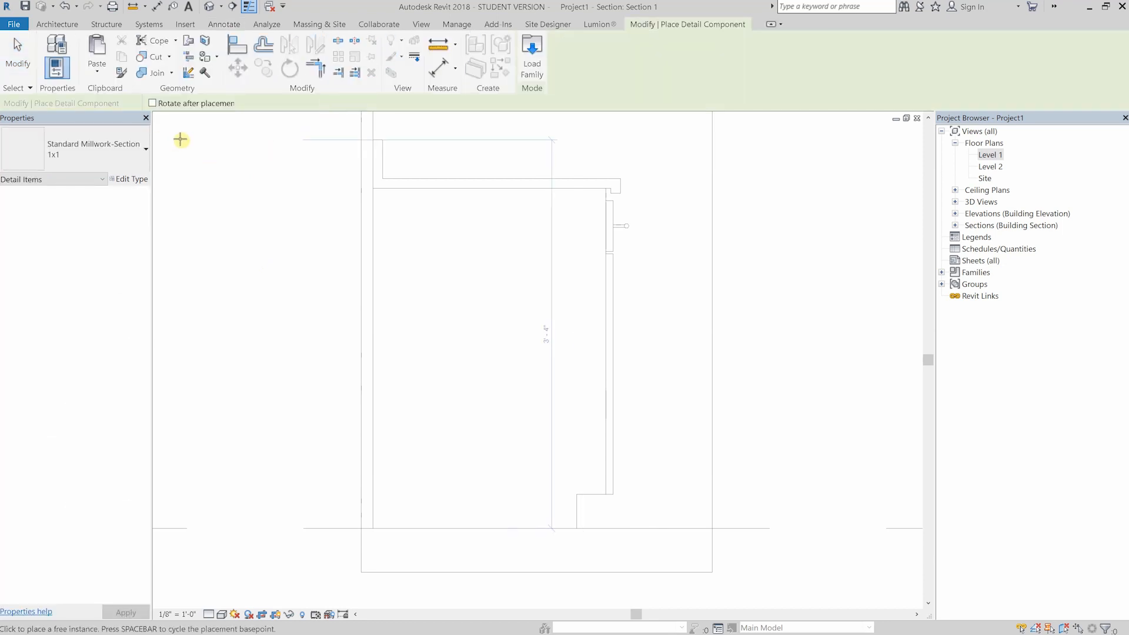
pyautogui.click(144, 159)
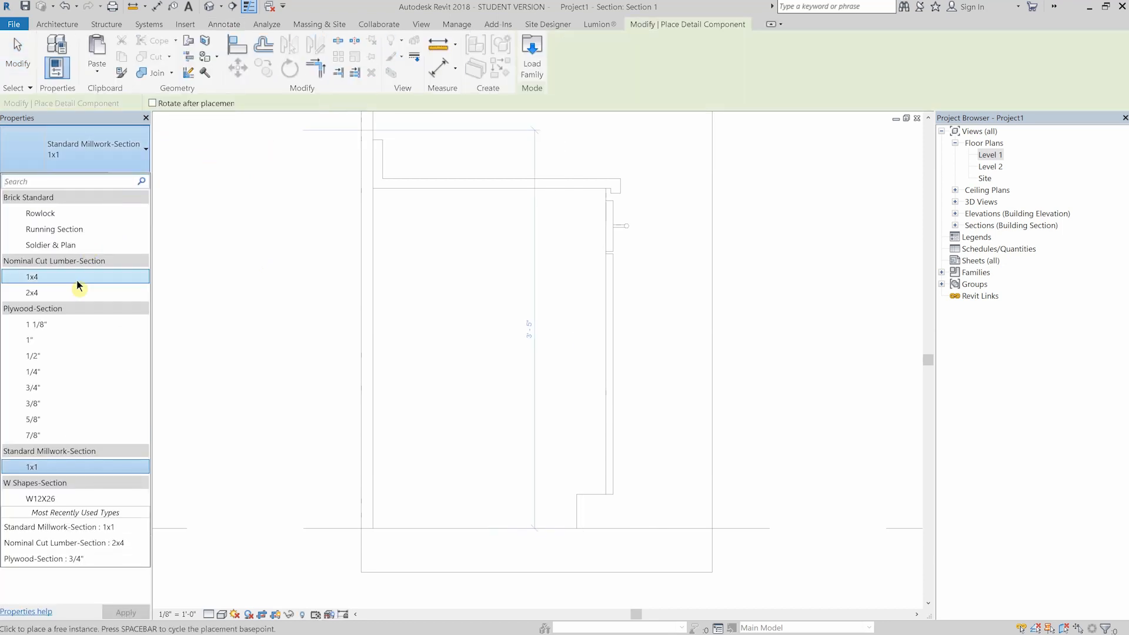
pyautogui.click(532, 59)
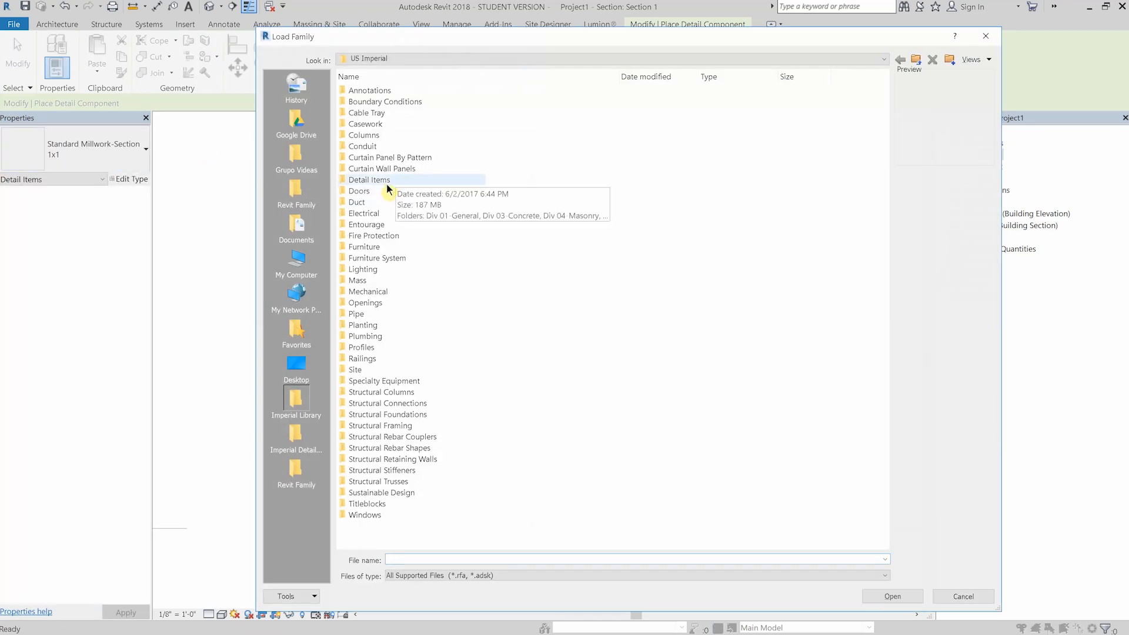
pyautogui.doubleClick(386, 183)
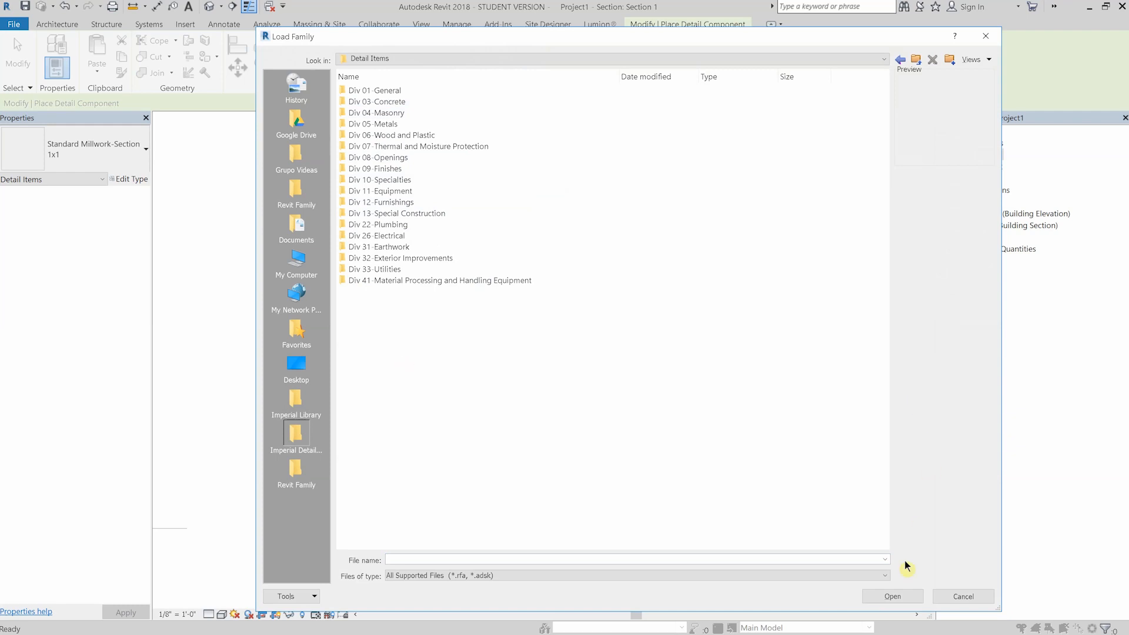
pyautogui.click(964, 597)
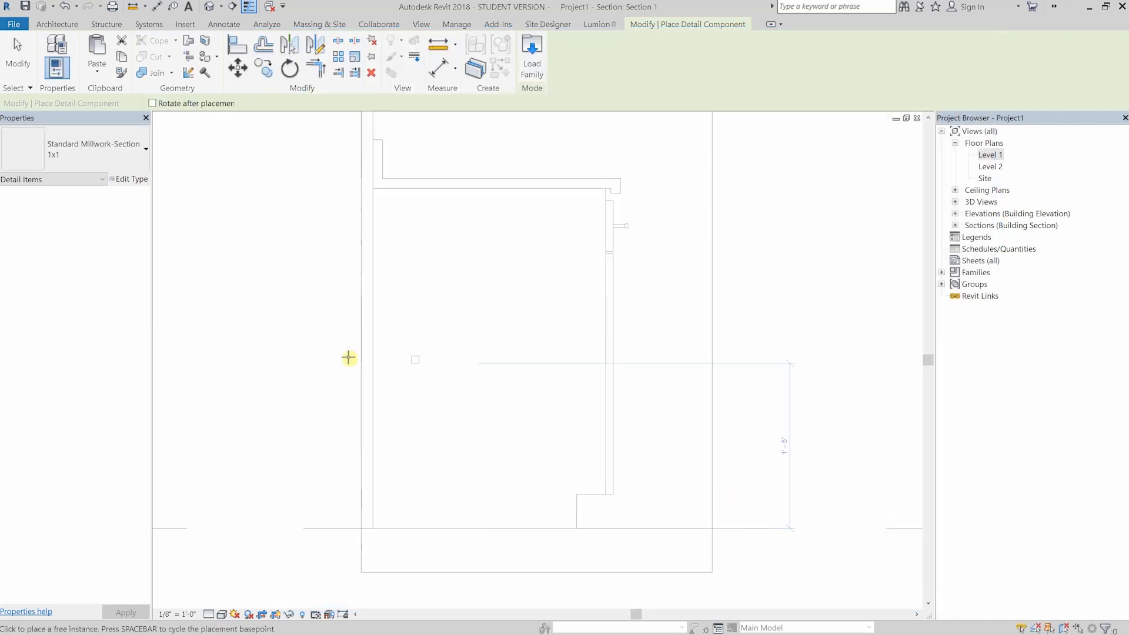
# - Place a 2x4 Nominal Cut Lumber section at the cabinet's bottom back corner and move it 1 inch away from the wall
pyautogui.click(125, 167)
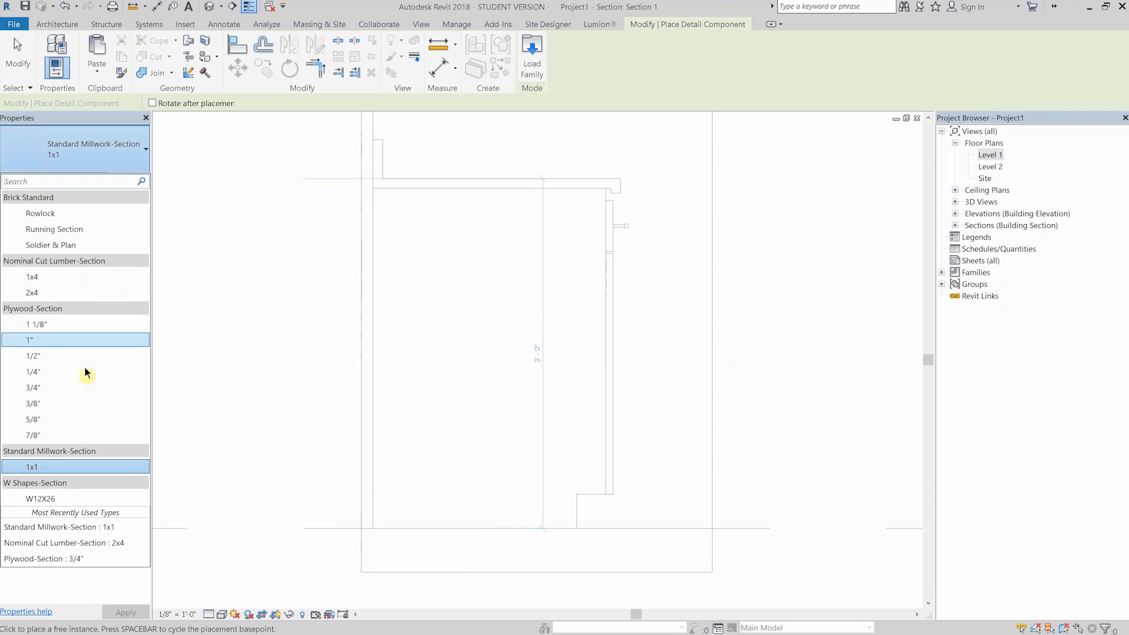
pyautogui.click(55, 292)
pyautogui.scroll(2, 401, 491)
pyautogui.click(352, 556)
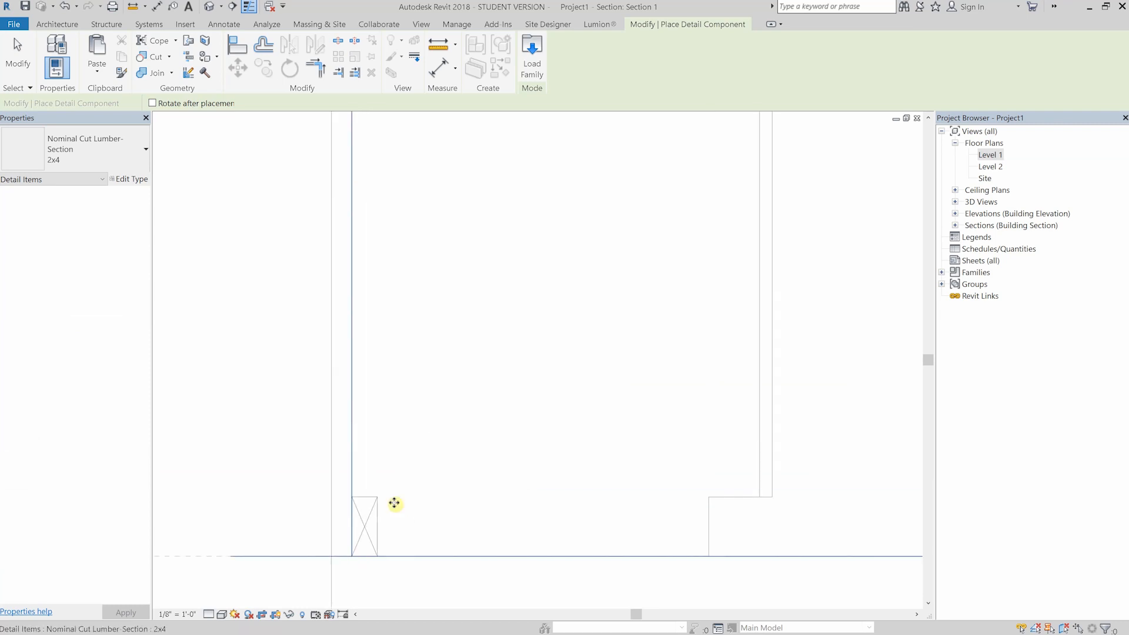
pyautogui.press('Escape')
pyautogui.press('m')
pyautogui.press('v')
pyautogui.click(397, 389)
pyautogui.write('0 1')
pyautogui.press('Return')
# - Copy the rear 2x4 horizontally along the floor to the inside of the toe kick face
pyautogui.click(563, 409)
pyautogui.moveTo(563, 410); pyautogui.dragTo(541, 324, button='middle')
pyautogui.click(374, 466)
pyautogui.press('c')
pyautogui.press('o')
pyautogui.click(373, 412)
pyautogui.click(688, 412)
pyautogui.press('Escape')
pyautogui.press('Escape')
# - Place a 1x4 Nominal Cut Lumber section, rotated flat, under the countertop against the wall
pyautogui.scroll(-1, 629, 372)
pyautogui.moveTo(538, 241); pyautogui.dragTo(489, 388, button='middle')
pyautogui.scroll(-2, 490, 388)
pyautogui.click(354, 57)
pyautogui.click(358, 79)
pyautogui.click(94, 151)
pyautogui.click(53, 468)
pyautogui.click(89, 149)
pyautogui.moveTo(612, 211); pyautogui.dragTo(612, 265, button='middle')
pyautogui.click(83, 144)
pyautogui.click(66, 277)
pyautogui.scroll(2, 406, 225)
pyautogui.press('space')
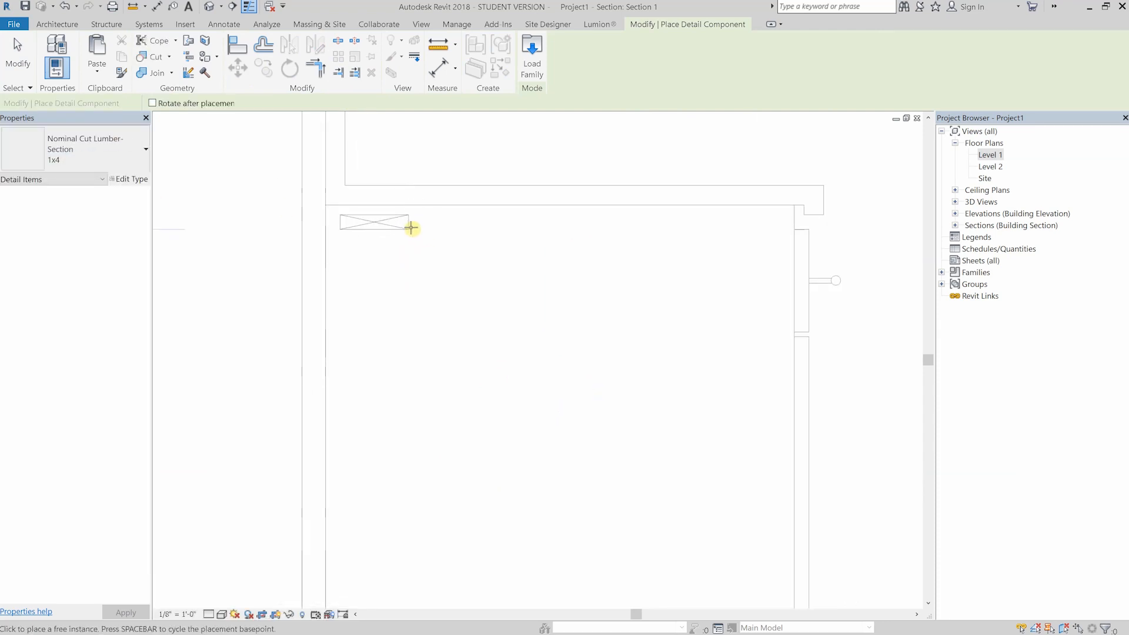
pyautogui.click(327, 210)
# - Move the flat 1x4 under the countertop 1 inch away from the wall
pyautogui.press('Escape')
pyautogui.press('v')
pyautogui.click(376, 266)
pyautogui.write('0 1')
pyautogui.press('Return')
pyautogui.press('Escape')
pyautogui.moveTo(388, 228); pyautogui.dragTo(310, 228, button='middle')
pyautogui.click(308, 220)
pyautogui.press('Escape')
pyautogui.scroll(-2, 491, 253)
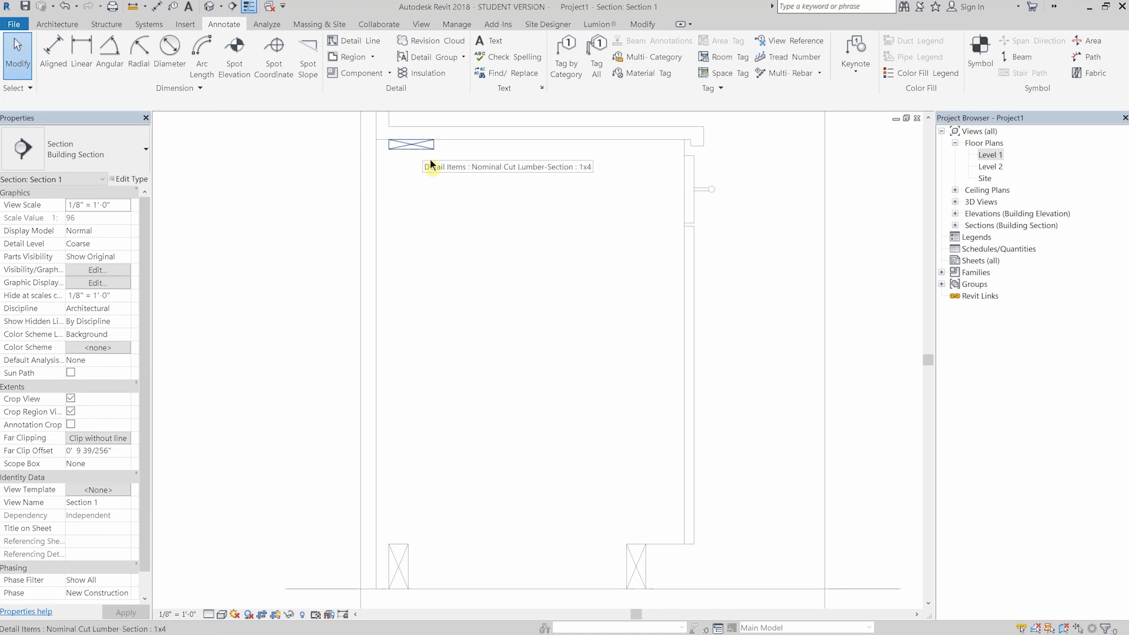
# - Place a 1/4" Plywood-Section as the cabinet back, from the flat 1x4 down to the top of the rear 2x4
pyautogui.click(364, 72)
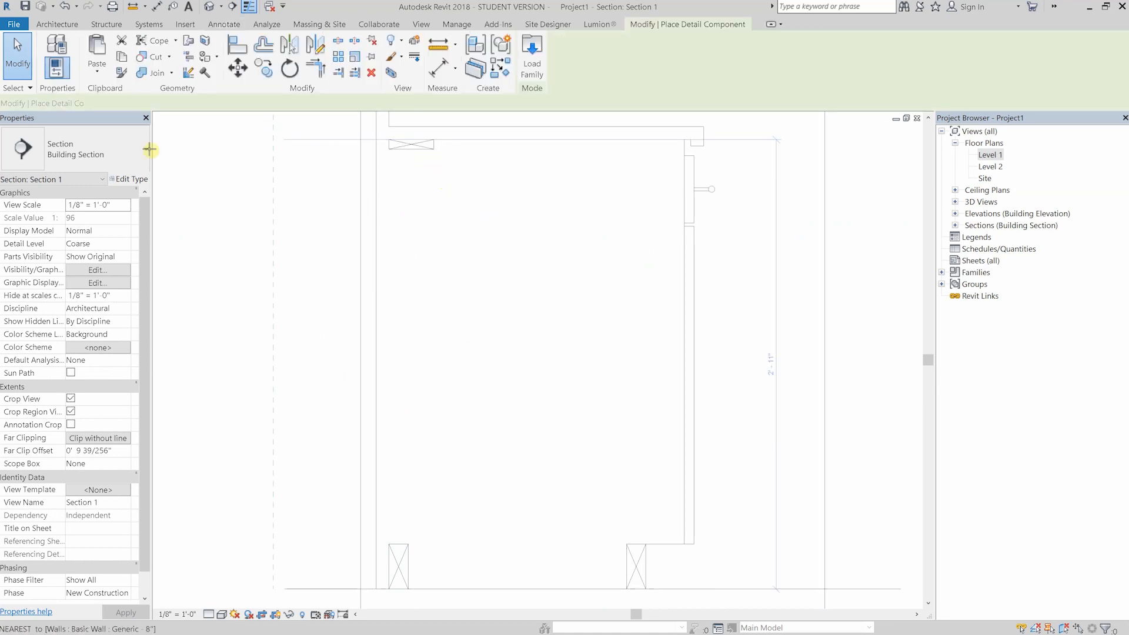
pyautogui.click(145, 150)
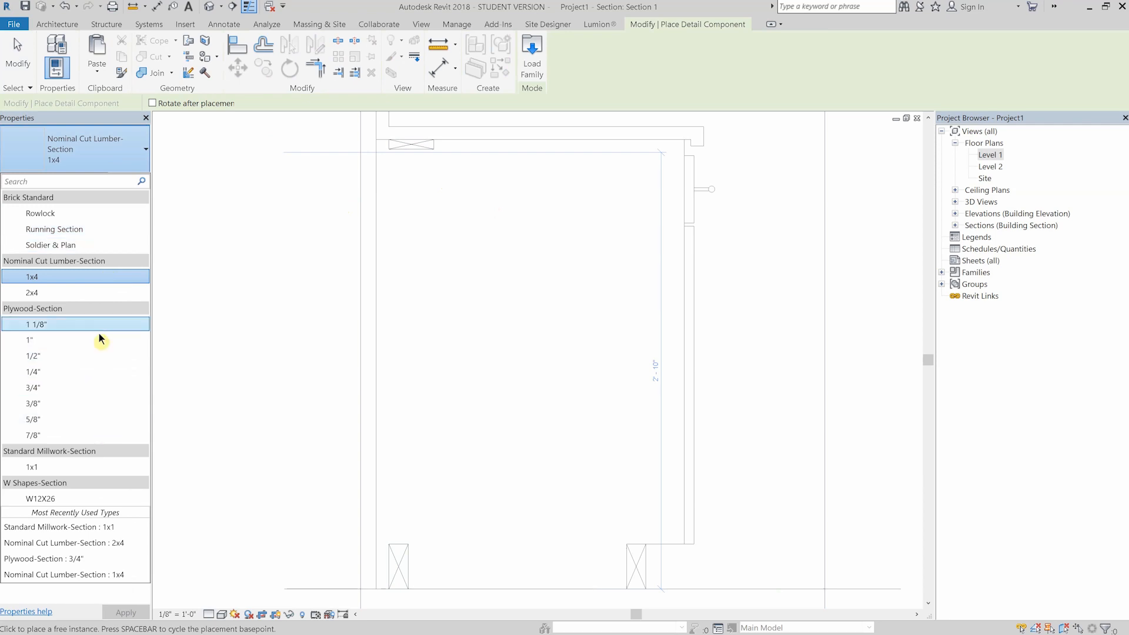
pyautogui.click(75, 372)
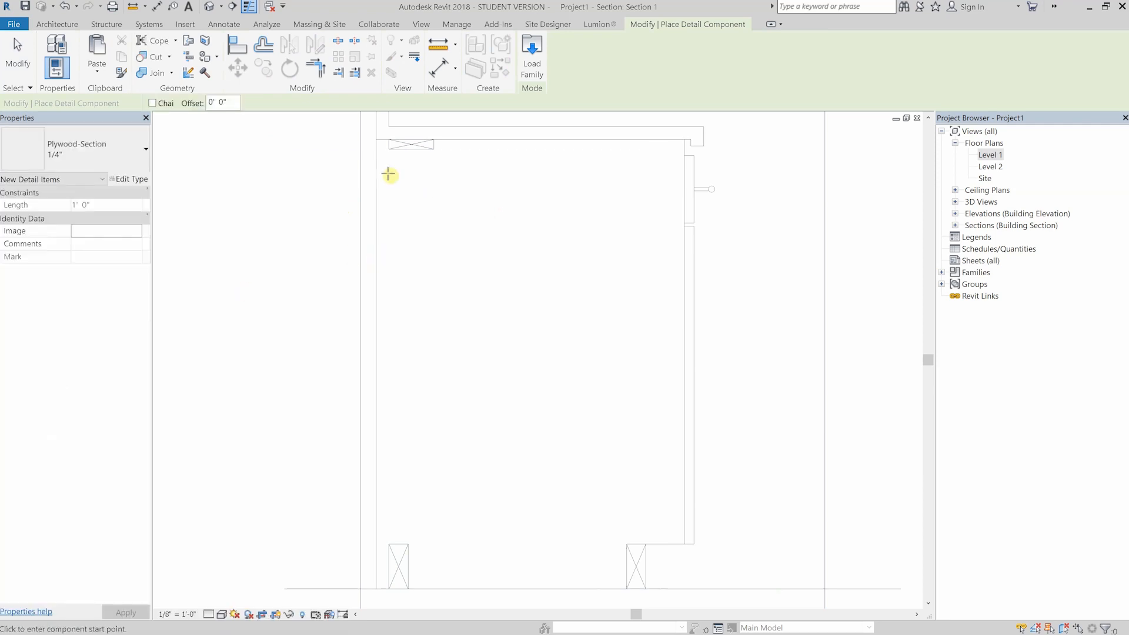
pyautogui.click(390, 149)
pyautogui.scroll(2, 395, 226)
pyautogui.scroll(1, 403, 266)
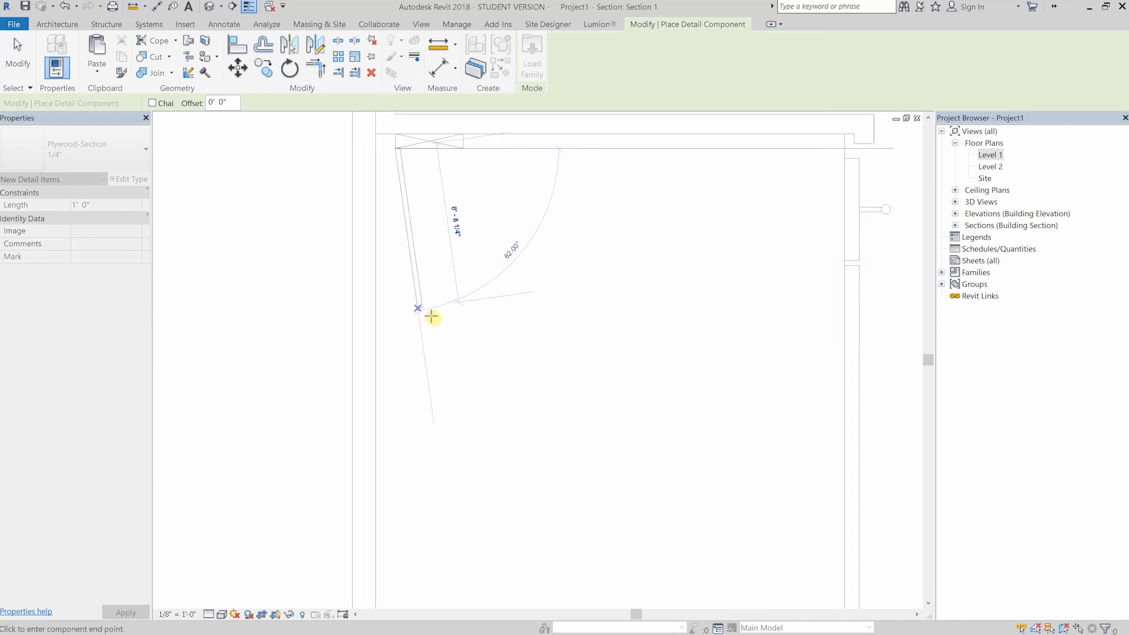
pyautogui.scroll(-1, 407, 368)
pyautogui.moveTo(421, 337); pyautogui.dragTo(420, 251, button='middle')
pyautogui.scroll(2, 391, 562)
pyautogui.click(403, 570)
pyautogui.scroll(-2, 452, 354)
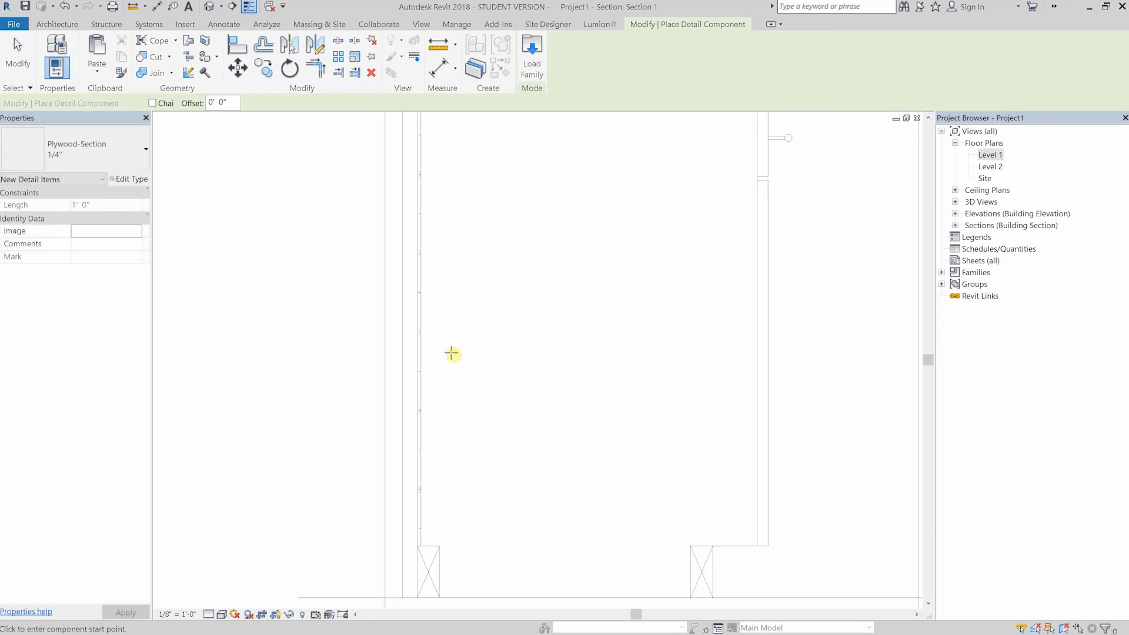
# - Place an upright 1x4 Nominal Cut Lumber section against the wall behind the plywood, level with the top of the rear 2x4
pyautogui.press('Escape')
pyautogui.click(358, 74)
pyautogui.click(89, 150)
pyautogui.click(84, 573)
pyautogui.click(86, 150)
pyautogui.click(71, 277)
pyautogui.scroll(4, 470, 487)
pyautogui.moveTo(472, 487); pyautogui.dragTo(490, 266, button='middle')
pyautogui.click(247, 481)
pyautogui.scroll(-2, 391, 367)
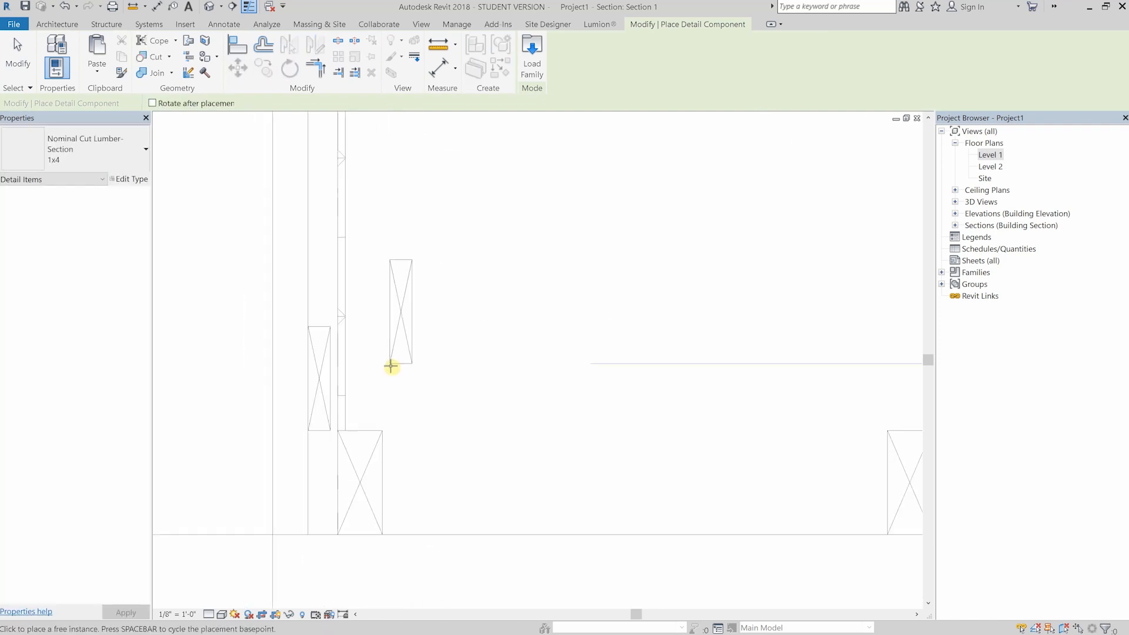
# - Shift the plywood back and the rear 2x4 toward the wall so they sit against the upright 1x4
pyautogui.press('Escape')
pyautogui.scroll(-1, 392, 368)
pyautogui.scroll(-3, 391, 366)
pyautogui.moveTo(405, 291); pyautogui.dragTo(404, 376, button='middle')
pyautogui.scroll(5, 383, 214)
pyautogui.click(364, 203)
pyautogui.moveTo(361, 203)
pyautogui.mouseDown()
pyautogui.moveTo(361, 179)
pyautogui.moveTo(379, 203)
pyautogui.mouseUp()
pyautogui.click(370, 202)
pyautogui.click(394, 220)
pyautogui.scroll(-3, 392, 211)
pyautogui.moveTo(404, 254); pyautogui.dragTo(403, 127, button='middle')
pyautogui.click(380, 359)
pyautogui.moveTo(380, 380); pyautogui.dragTo(459, 405)
pyautogui.scroll(5, 379, 380)
pyautogui.keyDown('ctrl'); pyautogui.click(460, 404); pyautogui.keyUp('ctrl')
pyautogui.moveTo(402, 383); pyautogui.dragTo(387, 383)
pyautogui.scroll(-5, 387, 382)
pyautogui.moveTo(416, 203); pyautogui.dragTo(416, 269, button='middle')
pyautogui.click(416, 269)
# - Copy the upright 1x4 to the upper end of the cabinet back and align it between the wall and the plywood
pyautogui.click(384, 430)
pyautogui.press('c')
pyautogui.press('c')
pyautogui.scroll(2, 400, 406)
pyautogui.click(372, 434)
pyautogui.scroll(-3, 375, 434)
pyautogui.scroll(3, 361, 219)
pyautogui.scroll(4, 361, 218)
pyautogui.click(360, 207)
pyautogui.press('a')
pyautogui.press('l')
pyautogui.click(351, 207)
pyautogui.press('Escape')
pyautogui.press('Escape')
pyautogui.scroll(-5, 371, 217)
pyautogui.moveTo(469, 301); pyautogui.dragTo(429, 267, button='middle')
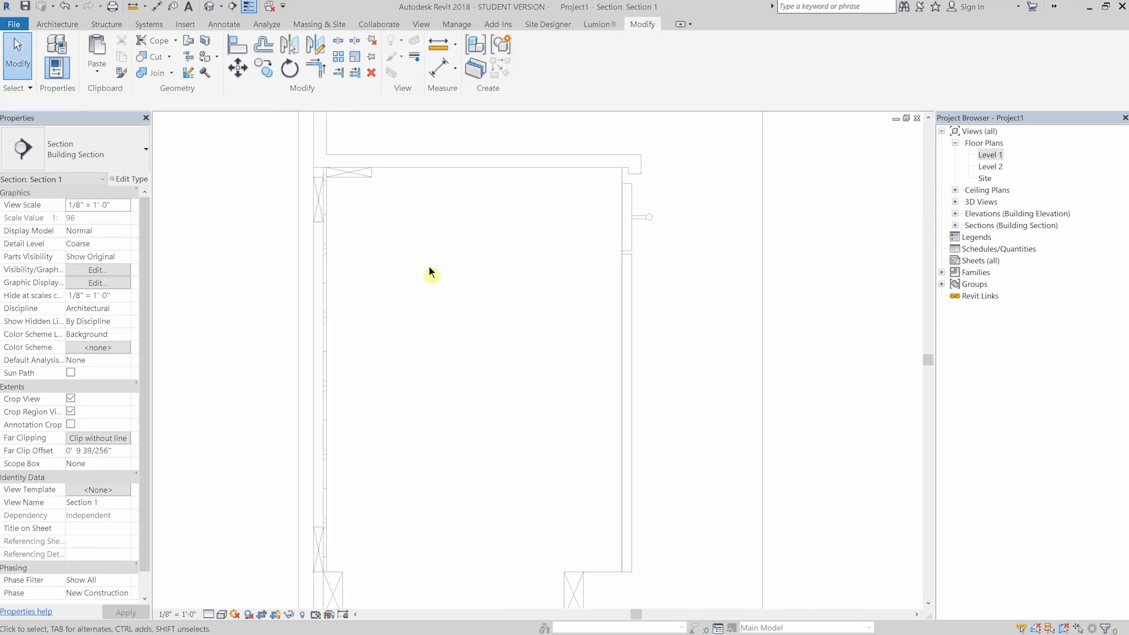
pyautogui.moveTo(475, 195); pyautogui.dragTo(432, 196, button='middle')
pyautogui.press('d')
pyautogui.press('l')
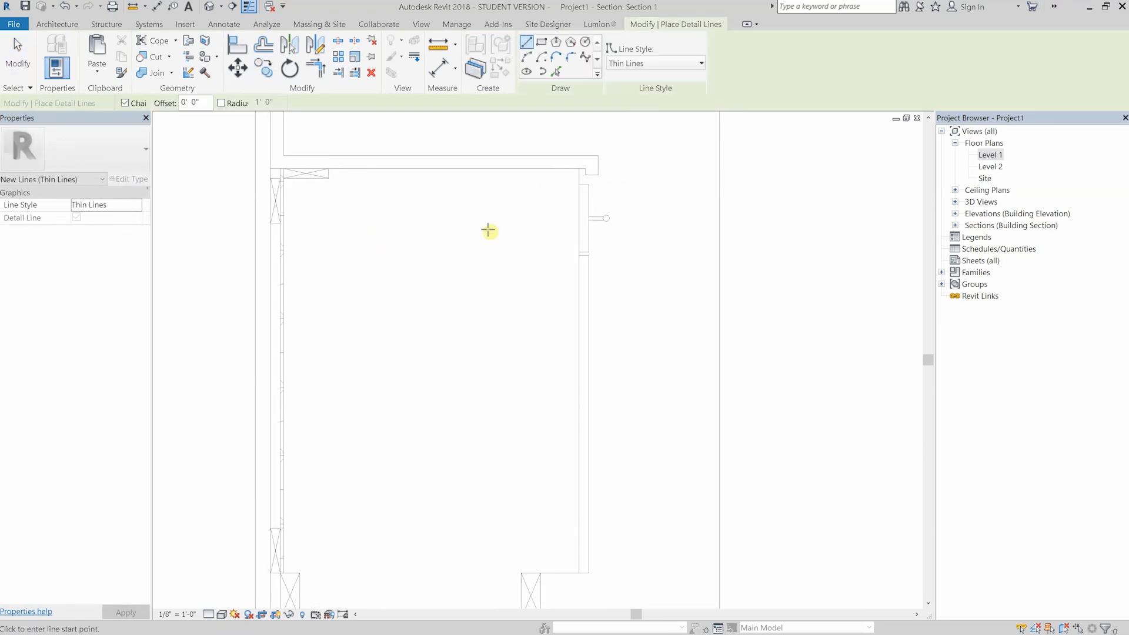
pyautogui.press('Escape')
pyautogui.press('Escape')
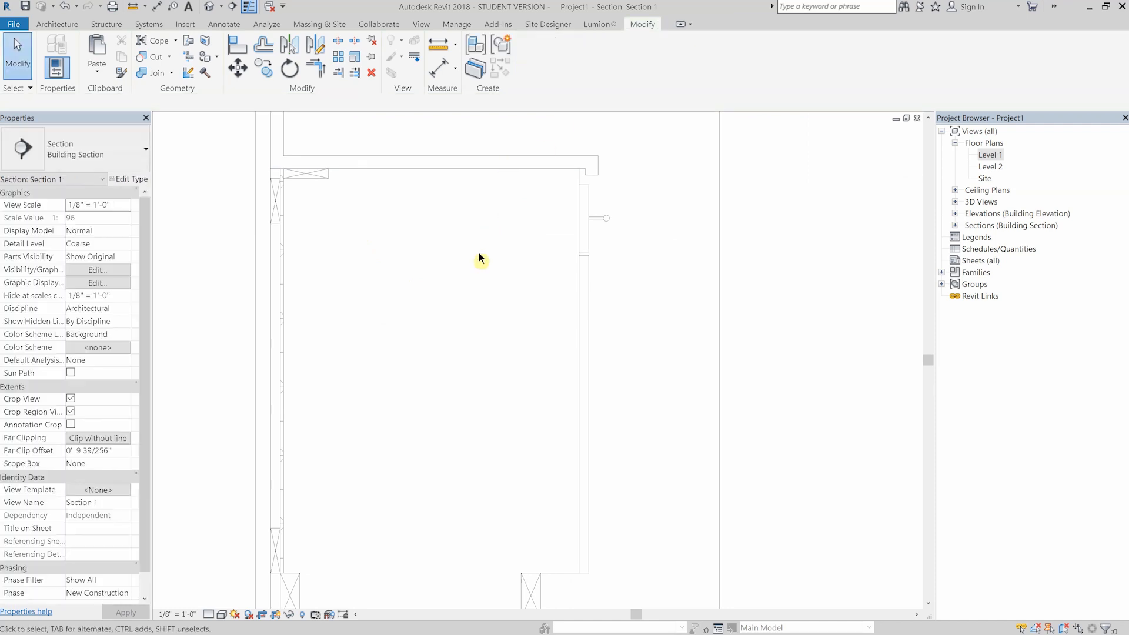
pyautogui.scroll(-1, 417, 227)
pyautogui.moveTo(392, 227); pyautogui.dragTo(409, 214, button='middle')
pyautogui.scroll(1, 403, 211)
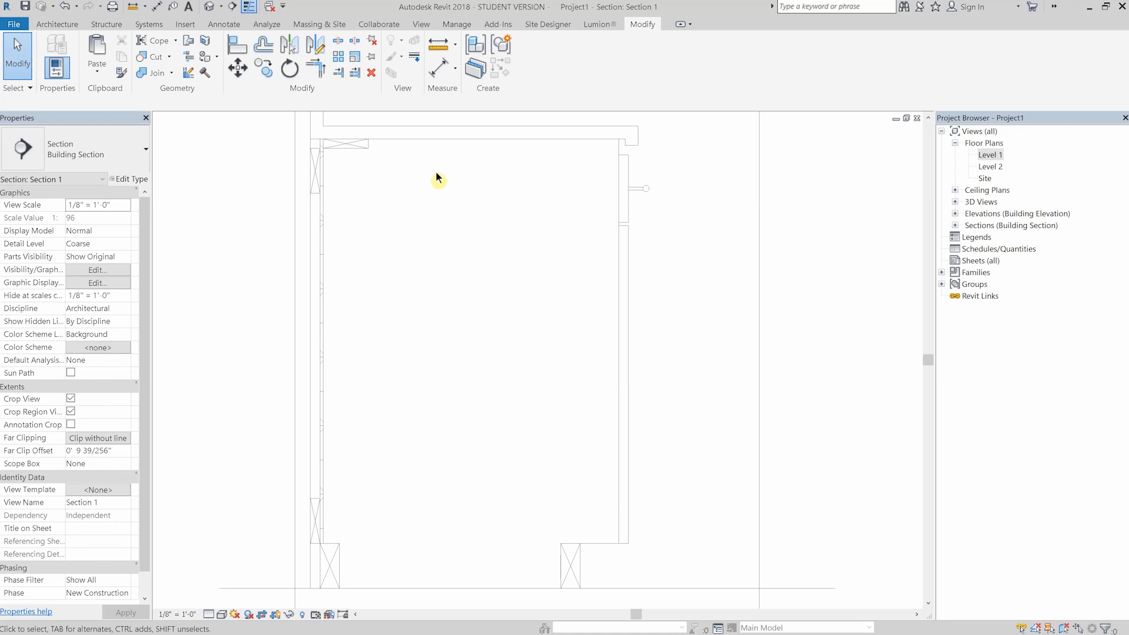
pyautogui.click(230, 28)
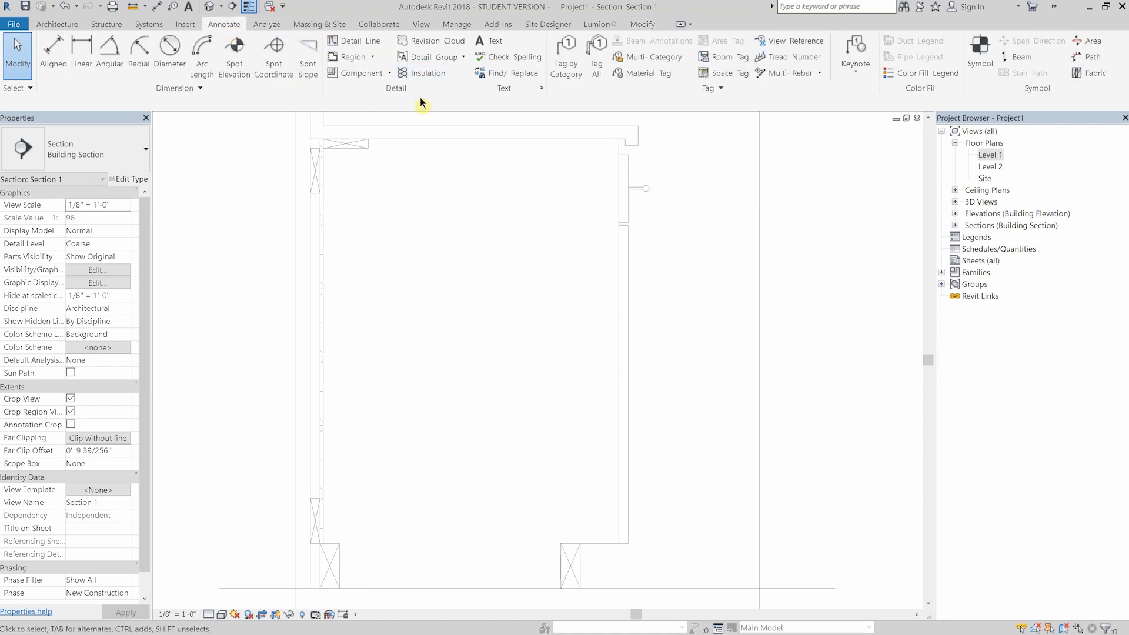
pyautogui.click(357, 43)
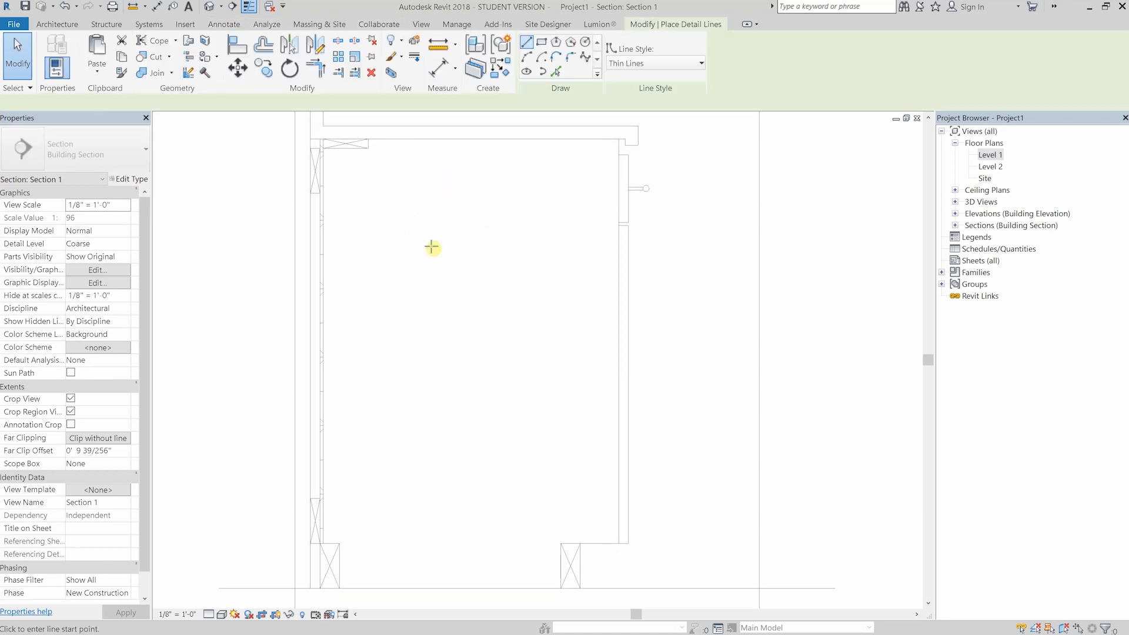
pyautogui.press('Escape')
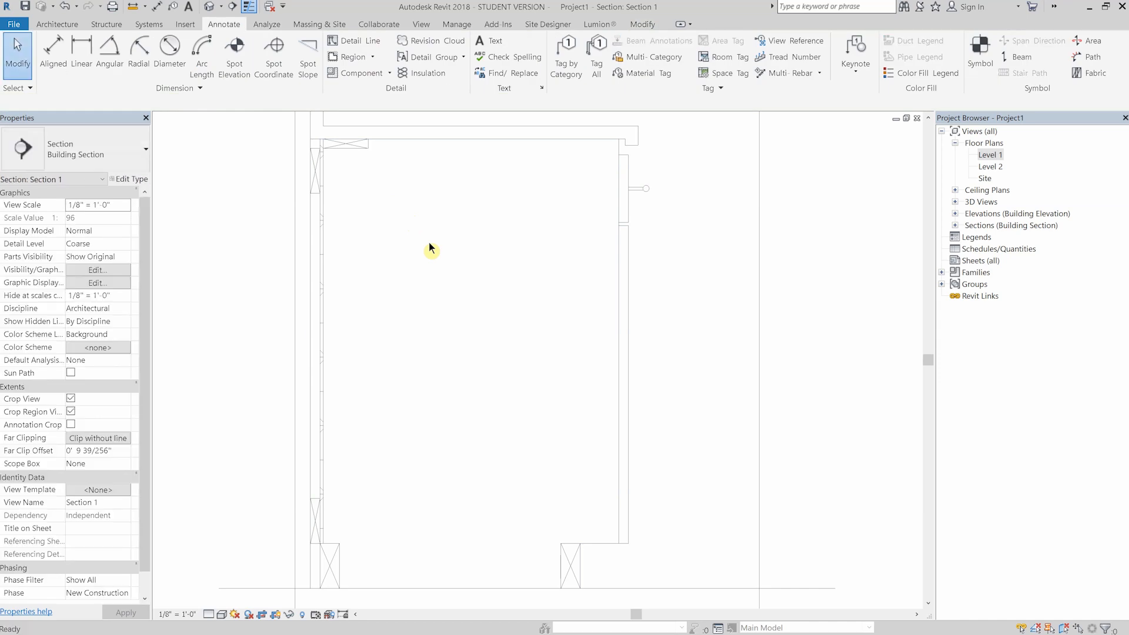
# - Draw a horizontal detail line in the <Beyond> style from the flat 1x4's lower front corner to the cabinet front
pyautogui.press('d')
pyautogui.press('l')
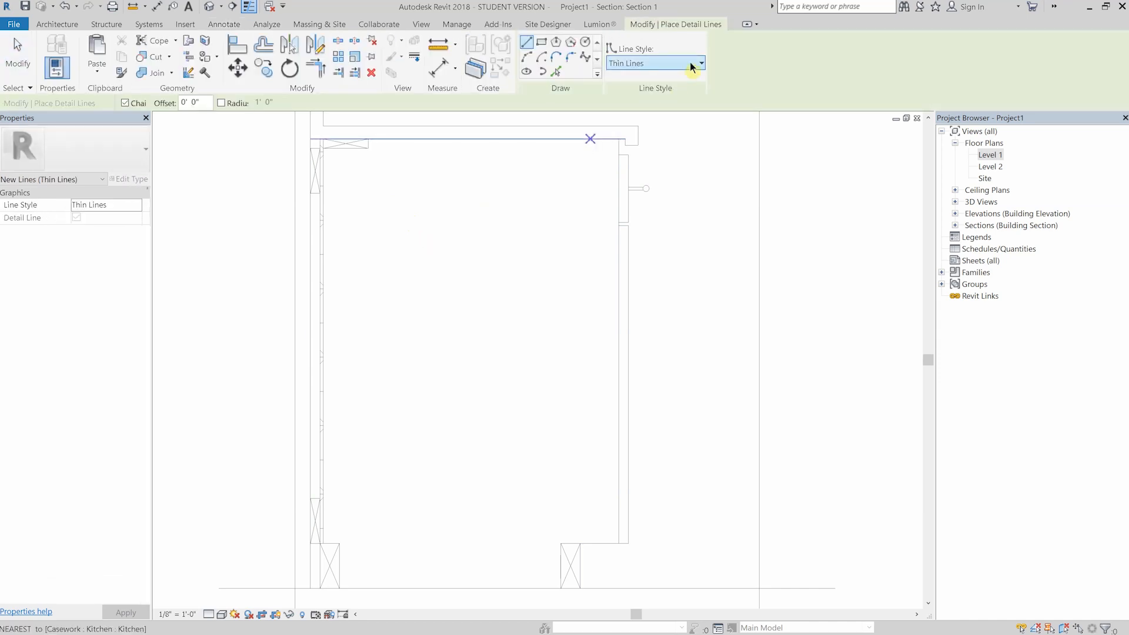
pyautogui.click(695, 64)
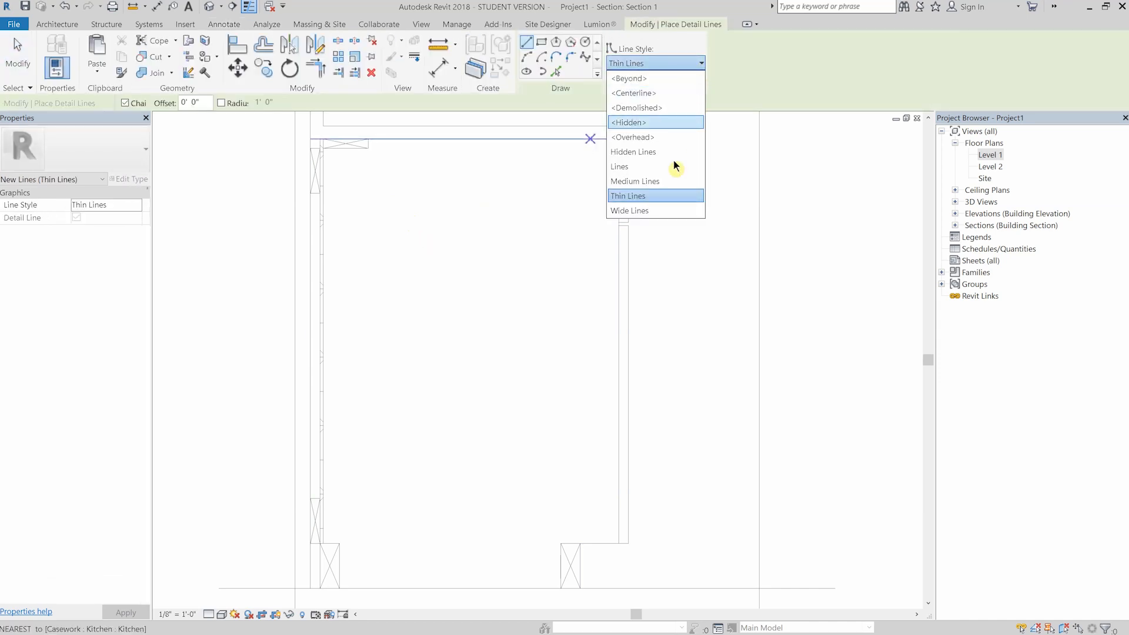
pyautogui.click(660, 79)
pyautogui.click(369, 148)
pyautogui.scroll(5, 620, 148)
pyautogui.click(618, 151)
pyautogui.press('Escape')
# - Shorten the <Beyond> detail line under the countertop so it ends a little behind the cabinet front
pyautogui.scroll(-5, 506, 214)
pyautogui.scroll(1, 498, 233)
pyautogui.moveTo(468, 240); pyautogui.dragTo(472, 228, button='middle')
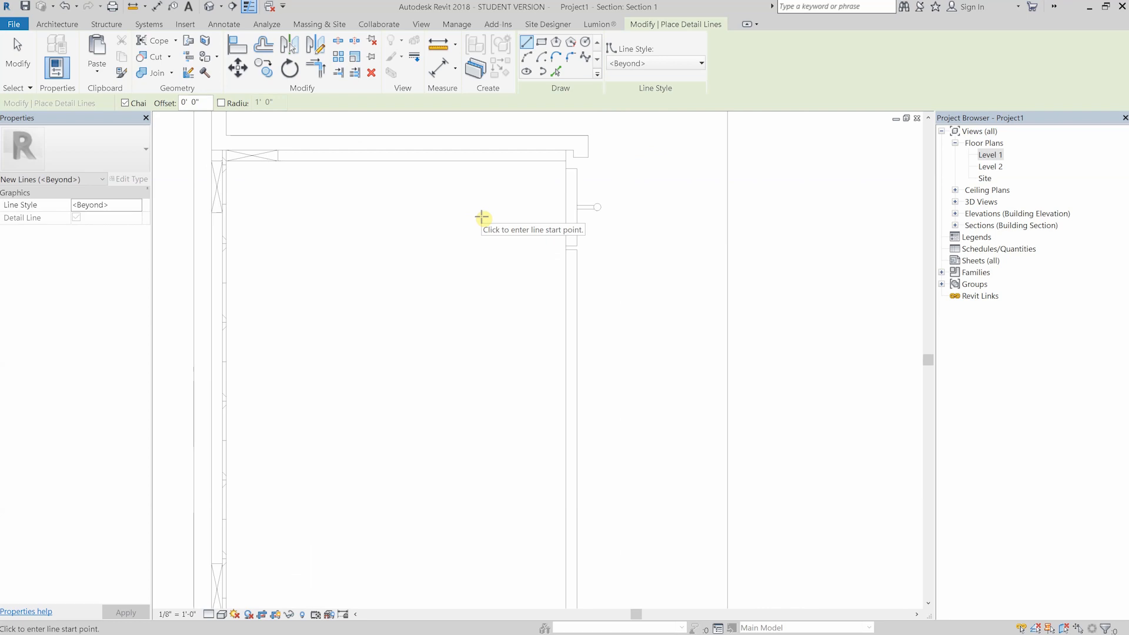
pyautogui.press('Escape')
pyautogui.scroll(2, 559, 163)
pyautogui.click(556, 160)
pyautogui.moveTo(565, 160); pyautogui.dragTo(515, 166)
pyautogui.press('Escape')
pyautogui.scroll(-2, 459, 206)
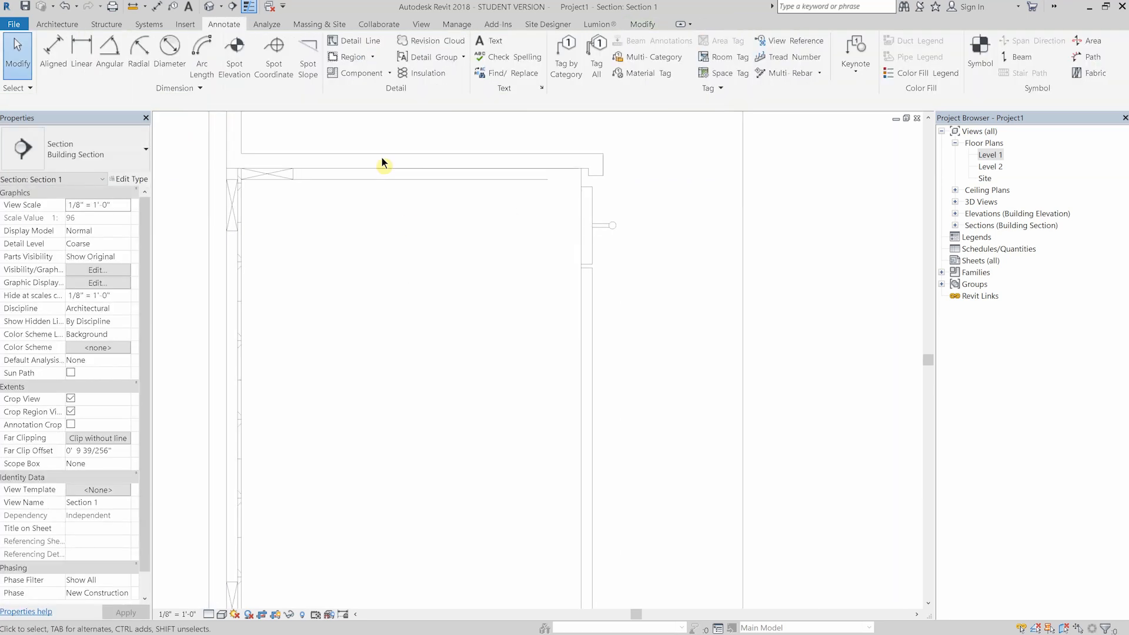
# - Turn off thin-line display and set the section view's scale to 1" = 1'-0"
pyautogui.scroll(1, 280, 207)
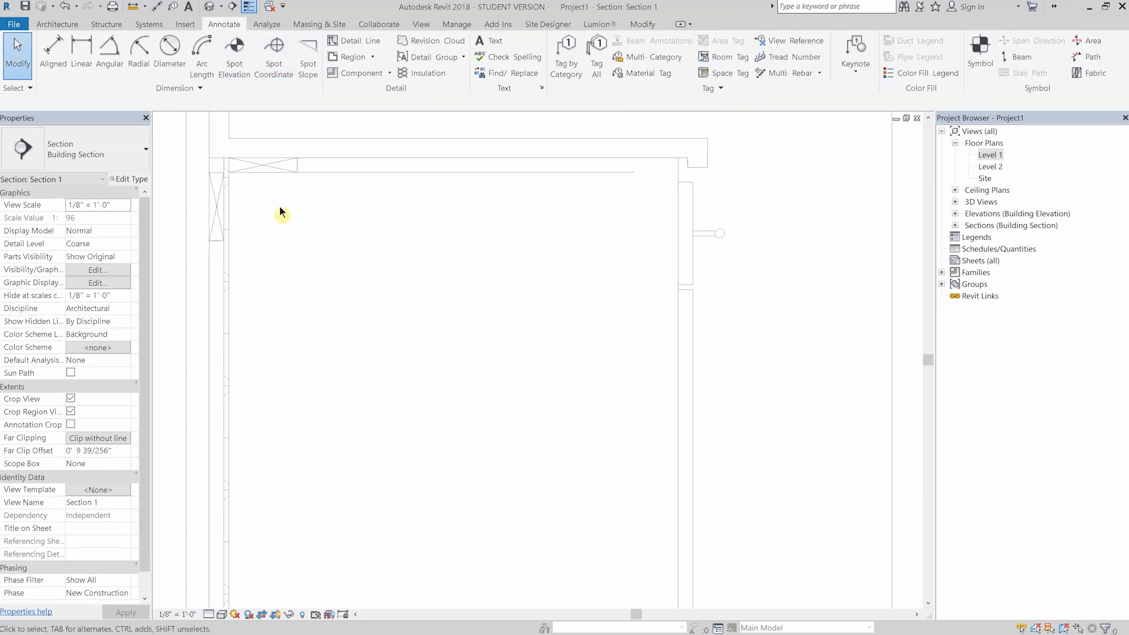
pyautogui.click(250, 8)
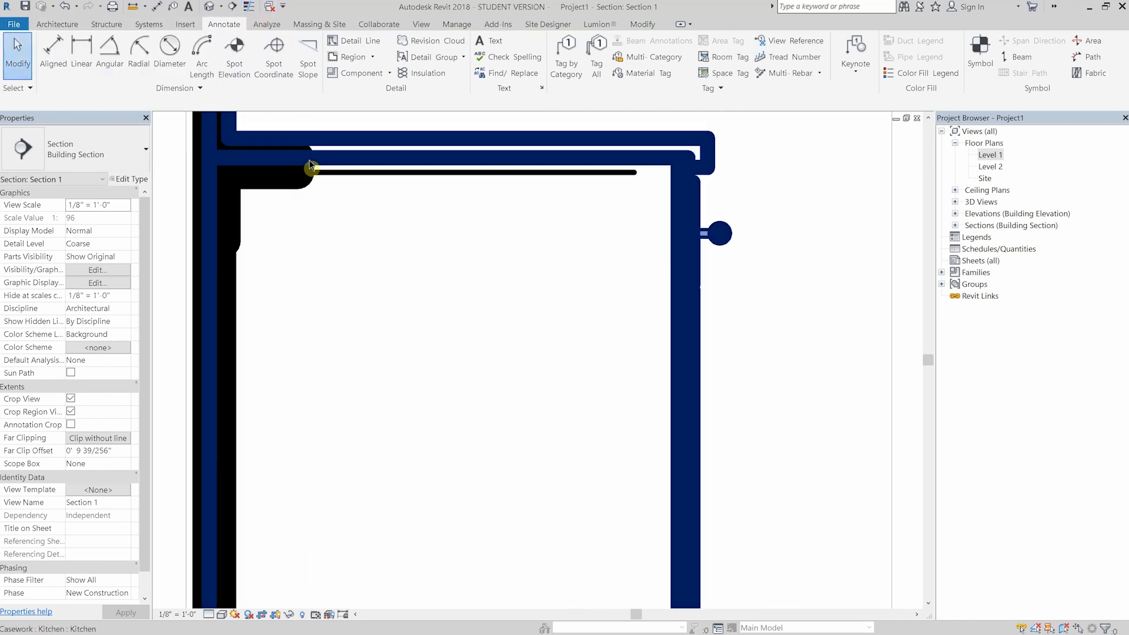
pyautogui.scroll(-4, 371, 201)
pyautogui.moveTo(391, 162); pyautogui.dragTo(429, 230, button='middle')
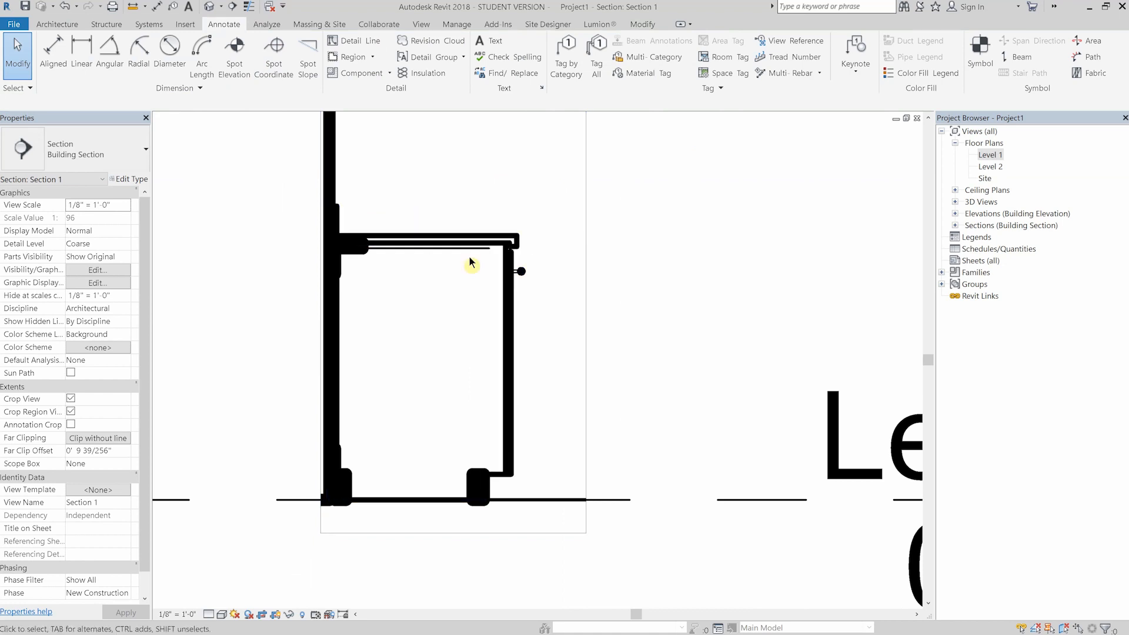
pyautogui.click(177, 616)
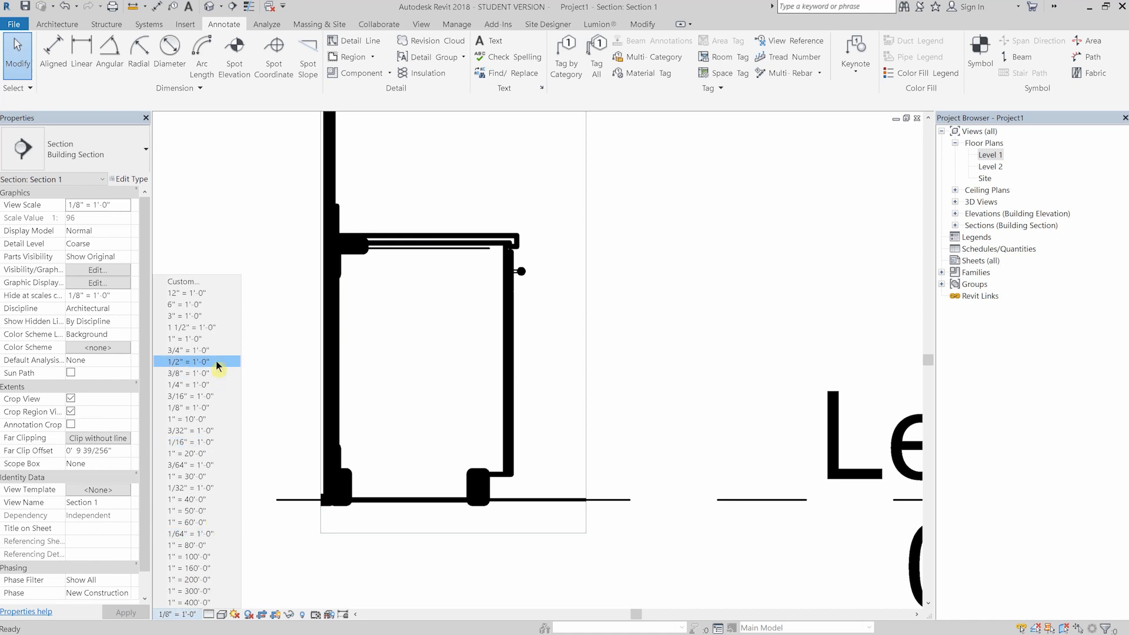
pyautogui.click(187, 340)
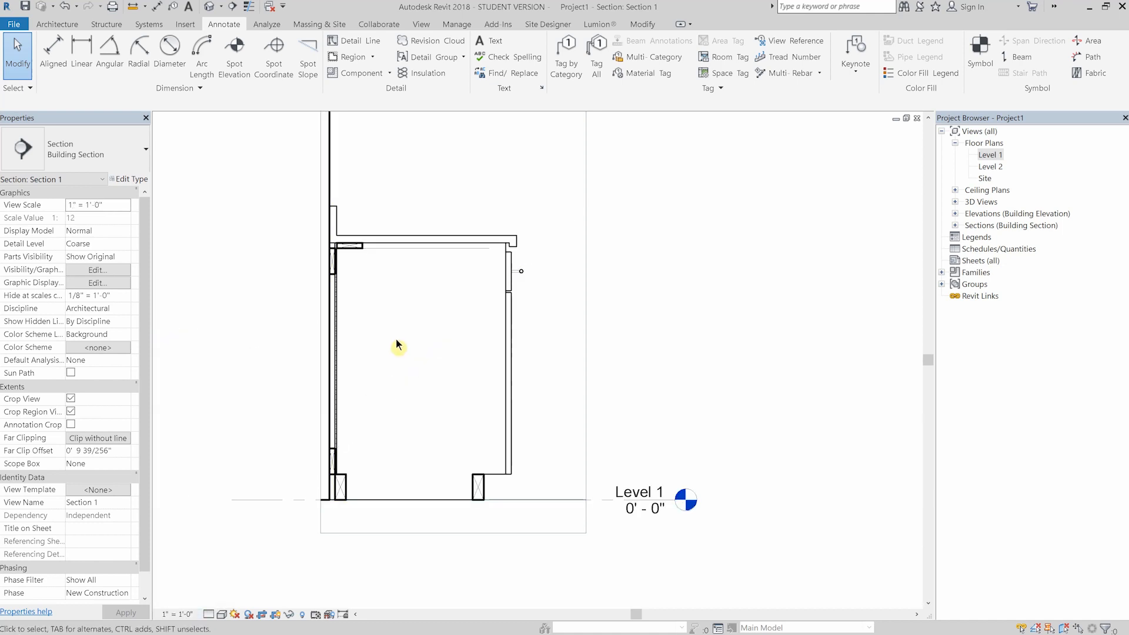
pyautogui.scroll(7, 395, 329)
pyautogui.scroll(-1, 406, 244)
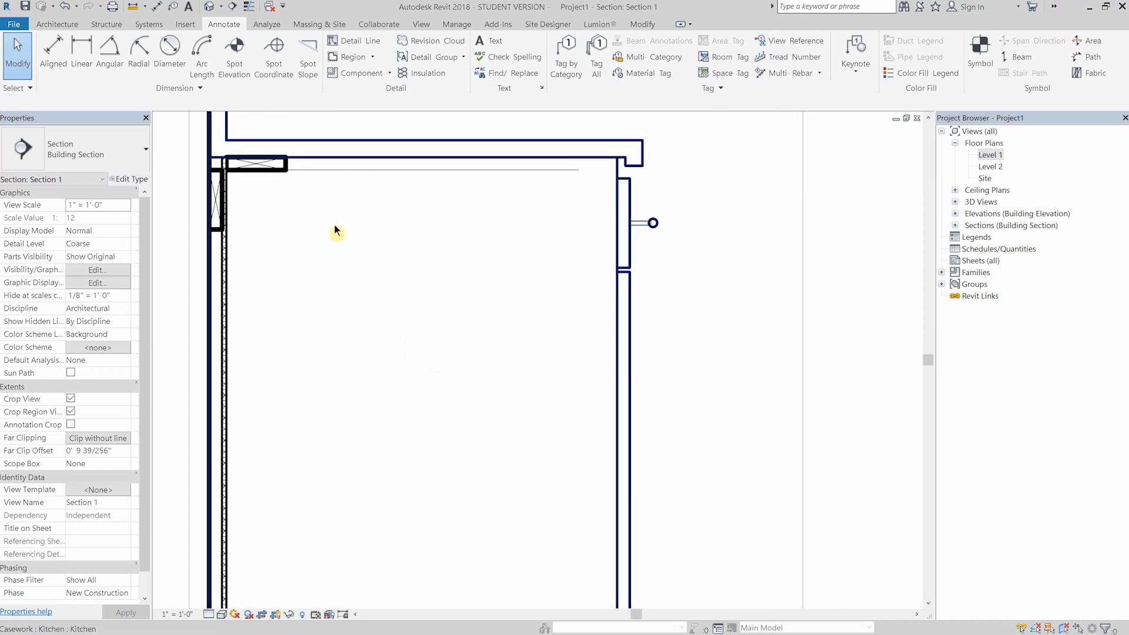
pyautogui.scroll(1, 379, 184)
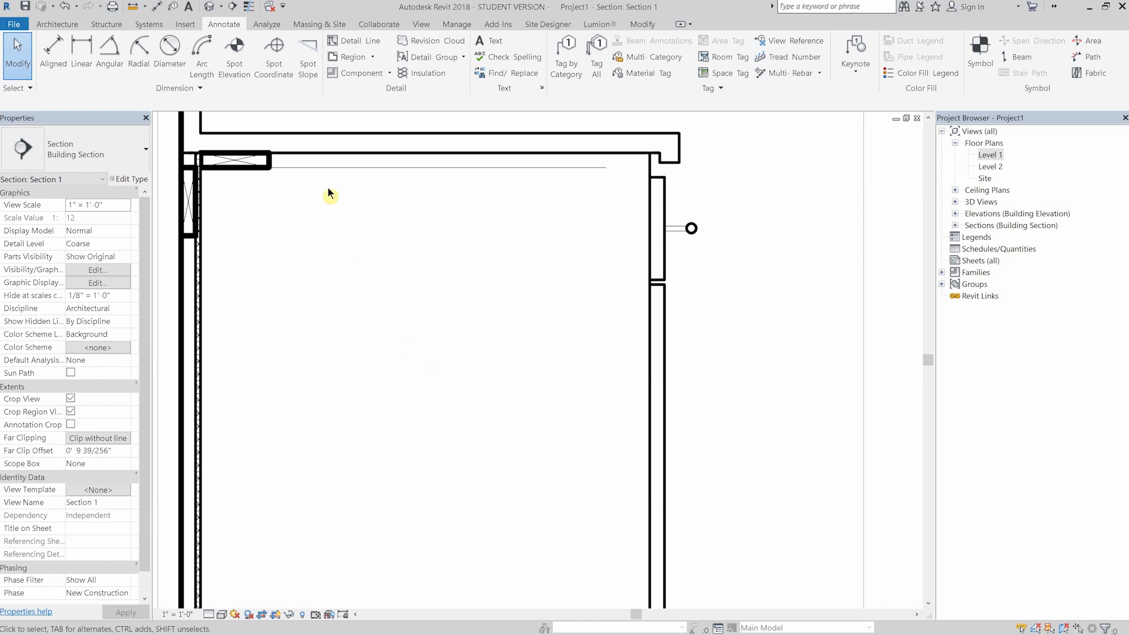
# - Copy the flat 1x4 under the countertop from the cabinet back to the cabinet front
pyautogui.click(601, 167)
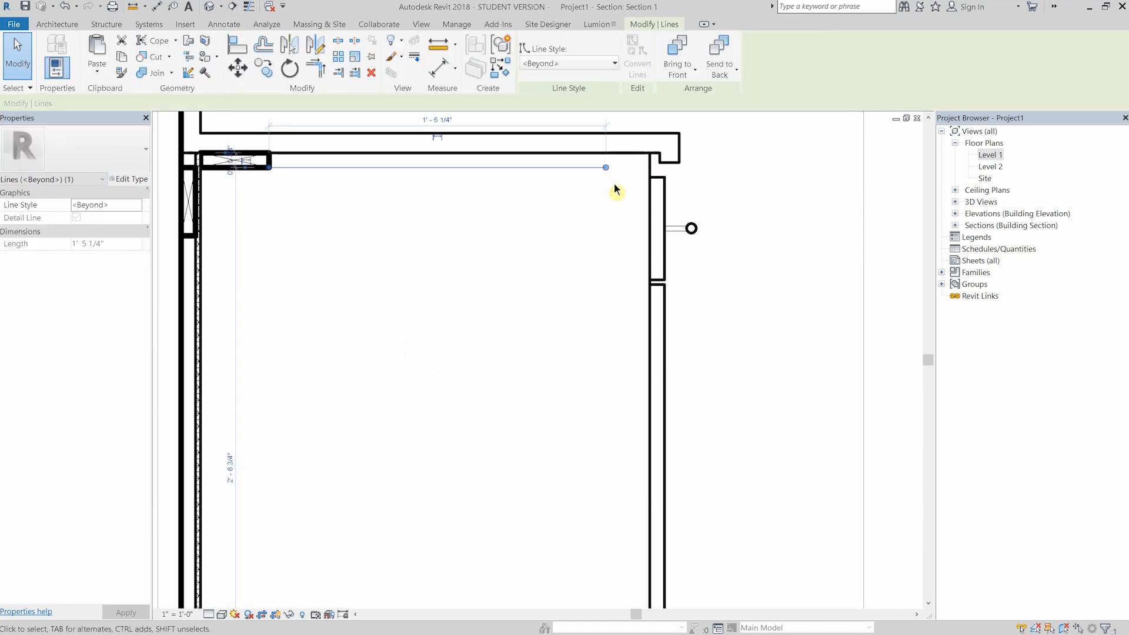
pyautogui.moveTo(602, 200); pyautogui.dragTo(567, 207, button='middle')
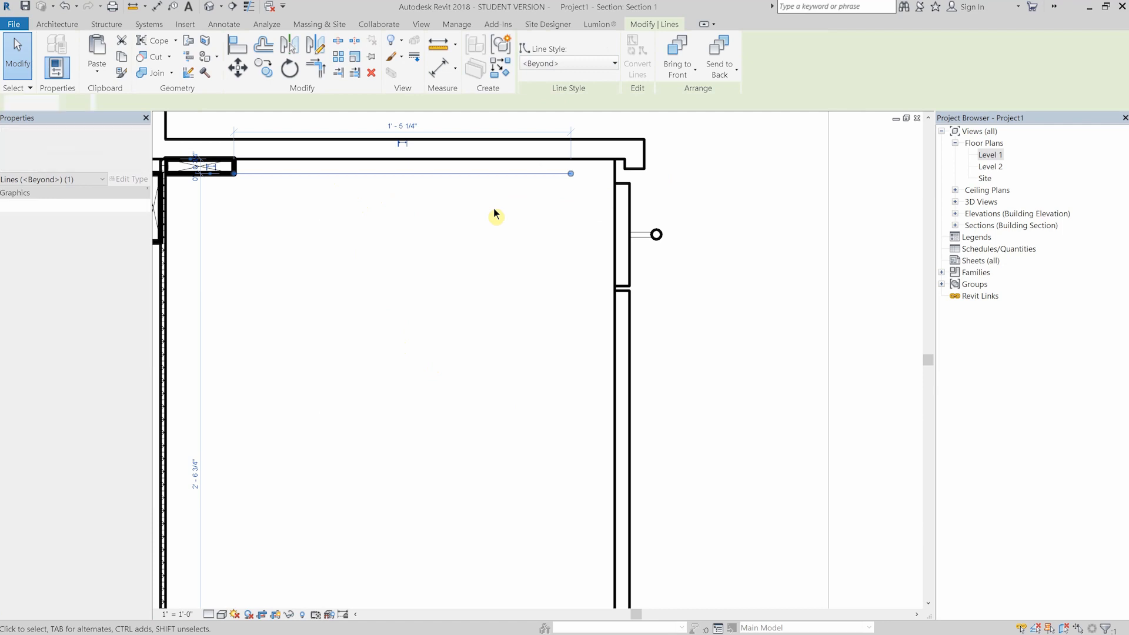
pyautogui.click(493, 208)
pyautogui.click(233, 166)
pyautogui.press('c')
pyautogui.click(234, 160)
pyautogui.click(615, 159)
pyautogui.press('Escape')
# - Move the copied front 1x4 back 3/4" from the cabinet front
pyautogui.press('m')
pyautogui.write('v0 3/4')
pyautogui.press('Return')
pyautogui.click(542, 213)
pyautogui.moveTo(540, 212); pyautogui.dragTo(512, 190, button='middle')
pyautogui.scroll(-1, 511, 201)
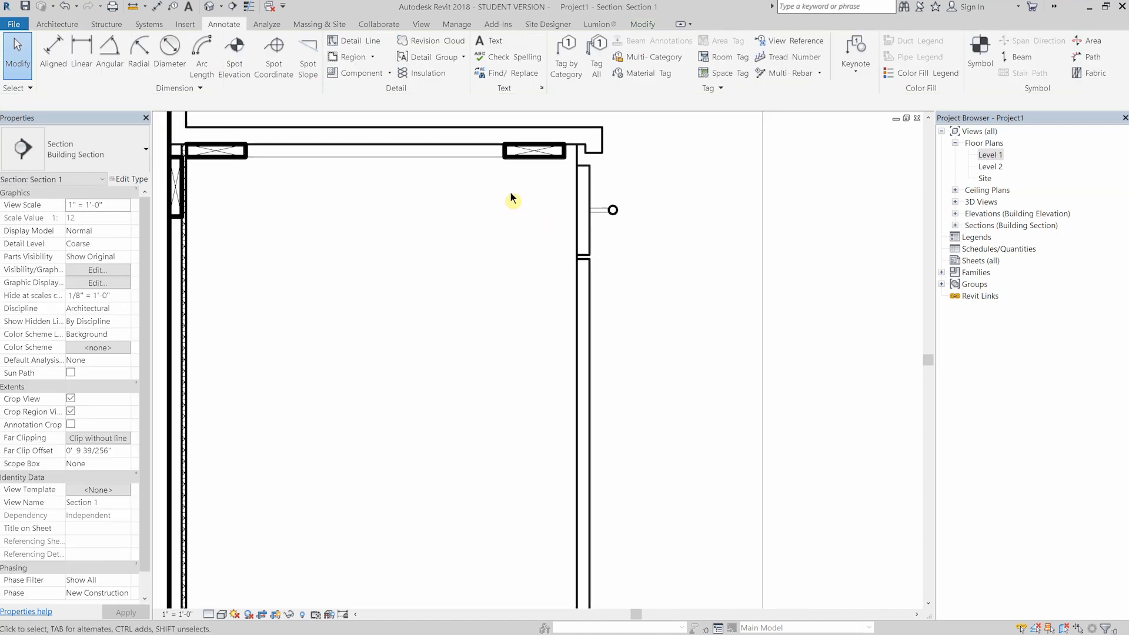
# - Draw the front rail's back and lower edges below the front 1x4 with detail lines in the Medium Lines style
pyautogui.scroll(1, 510, 202)
pyautogui.press('d')
pyautogui.press('l')
pyautogui.click(699, 63)
pyautogui.click(680, 181)
pyautogui.click(591, 162)
pyautogui.scroll(3, 590, 162)
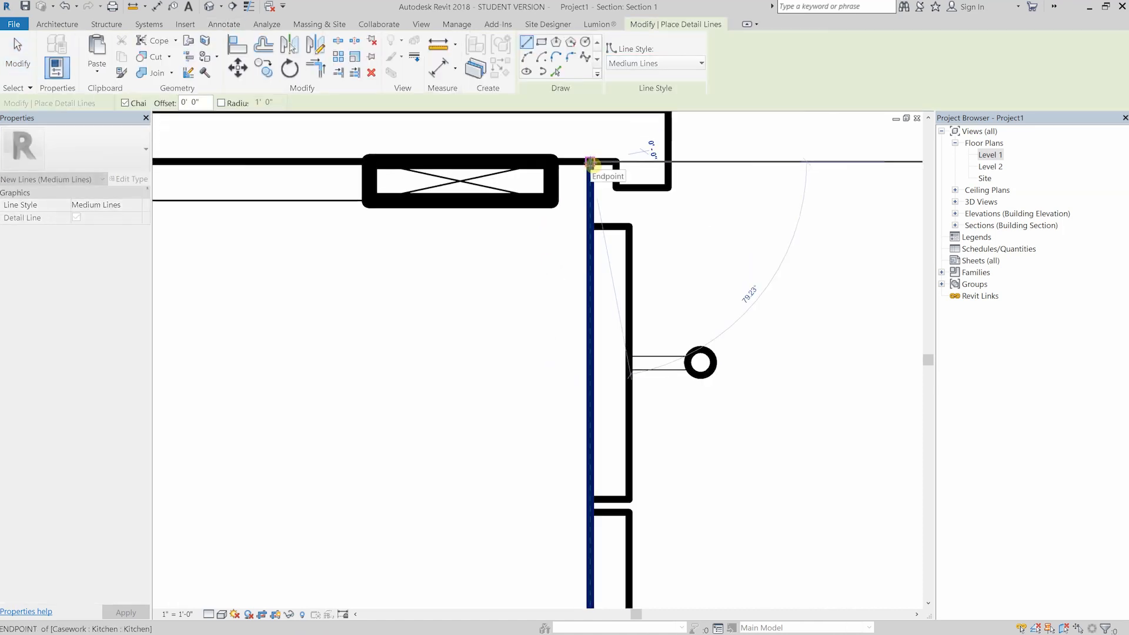
pyautogui.press('Escape')
pyautogui.click(668, 187)
pyautogui.write('0')
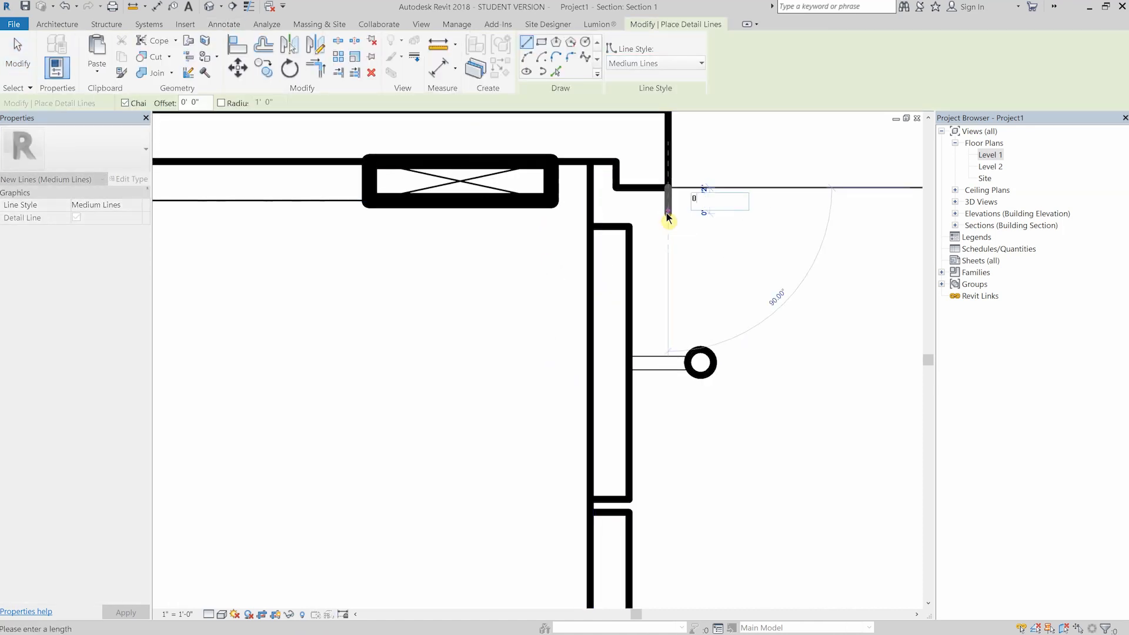
pyautogui.press('Return')
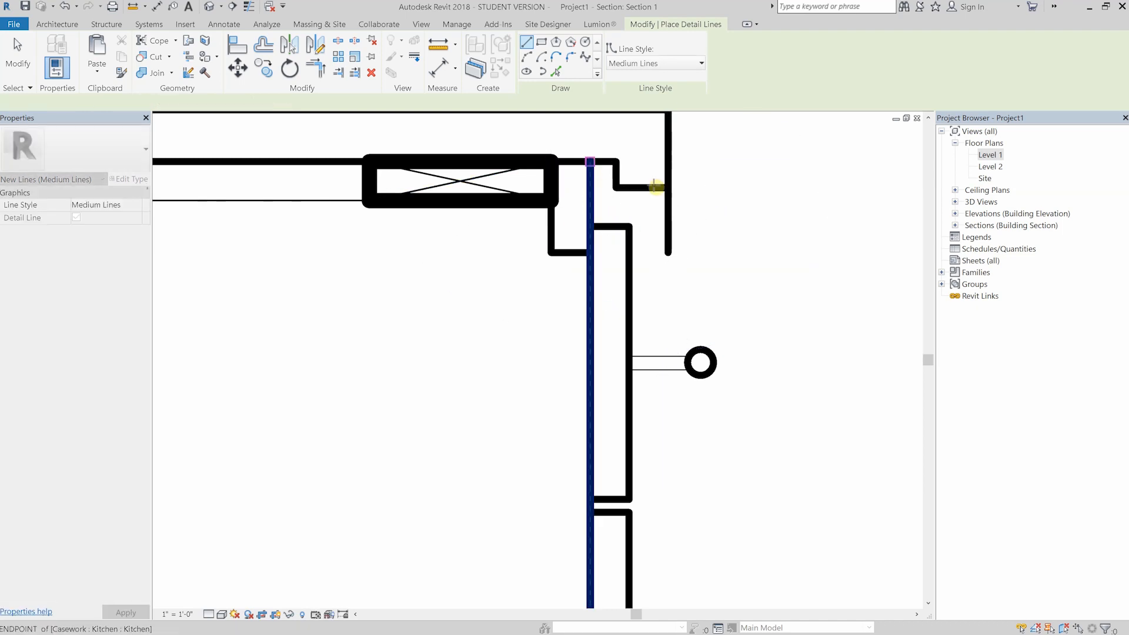
pyautogui.press('Escape')
pyautogui.press('Escape')
pyautogui.scroll(-3, 600, 232)
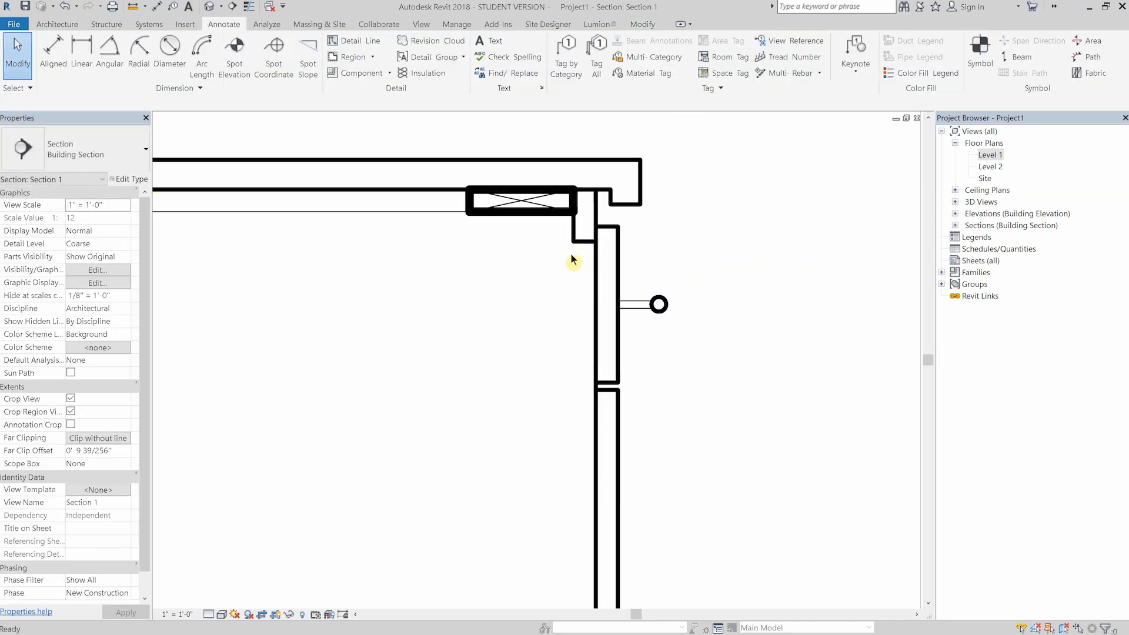
# - Draw a vertical <Beyond> detail line from the front rail's lower back corner down to the cabinet bottom
pyautogui.press('d')
pyautogui.press('l')
pyautogui.click(634, 69)
pyautogui.click(632, 77)
pyautogui.click(573, 242)
pyautogui.scroll(-3, 575, 229)
pyautogui.scroll(4, 588, 441)
pyautogui.click(598, 421)
pyautogui.press('Escape')
pyautogui.press('Escape')
# - Draw a horizontal <Beyond> detail line along the cabinet bottom between the two upright base members
pyautogui.scroll(-4, 589, 420)
pyautogui.scroll(2, 506, 426)
pyautogui.click(580, 424)
pyautogui.click(244, 424)
pyautogui.press('Escape')
pyautogui.scroll(-2, 343, 439)
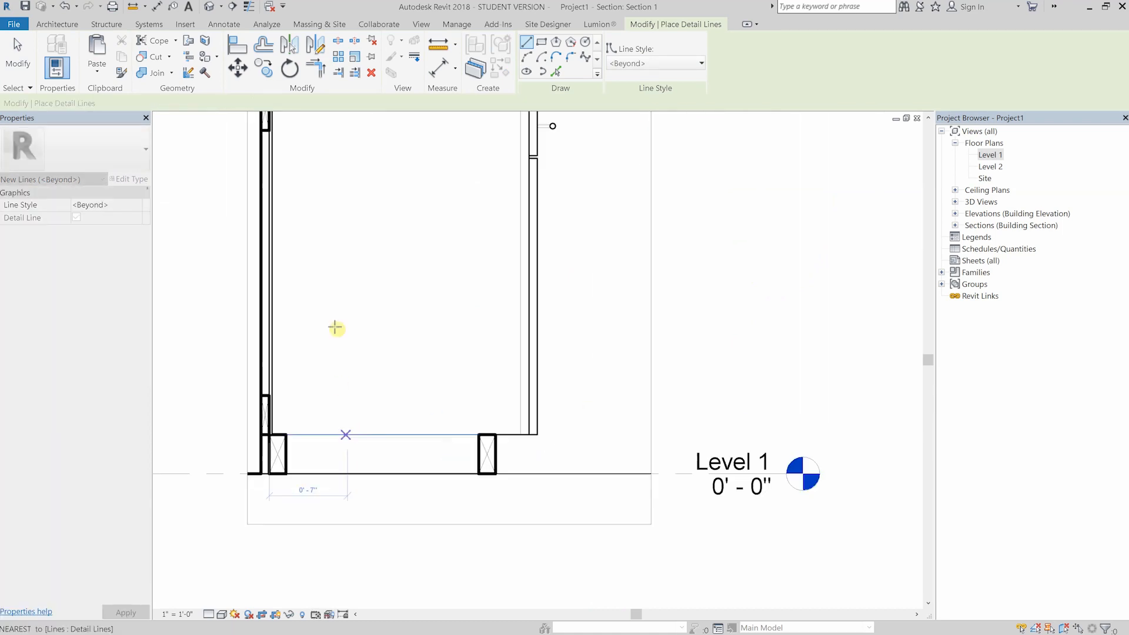
pyautogui.scroll(-2, 335, 328)
pyautogui.scroll(3, 333, 176)
pyautogui.scroll(2, 314, 280)
pyautogui.scroll(-1, 340, 292)
pyautogui.moveTo(368, 306); pyautogui.dragTo(361, 307, button='middle')
pyautogui.press('Escape')
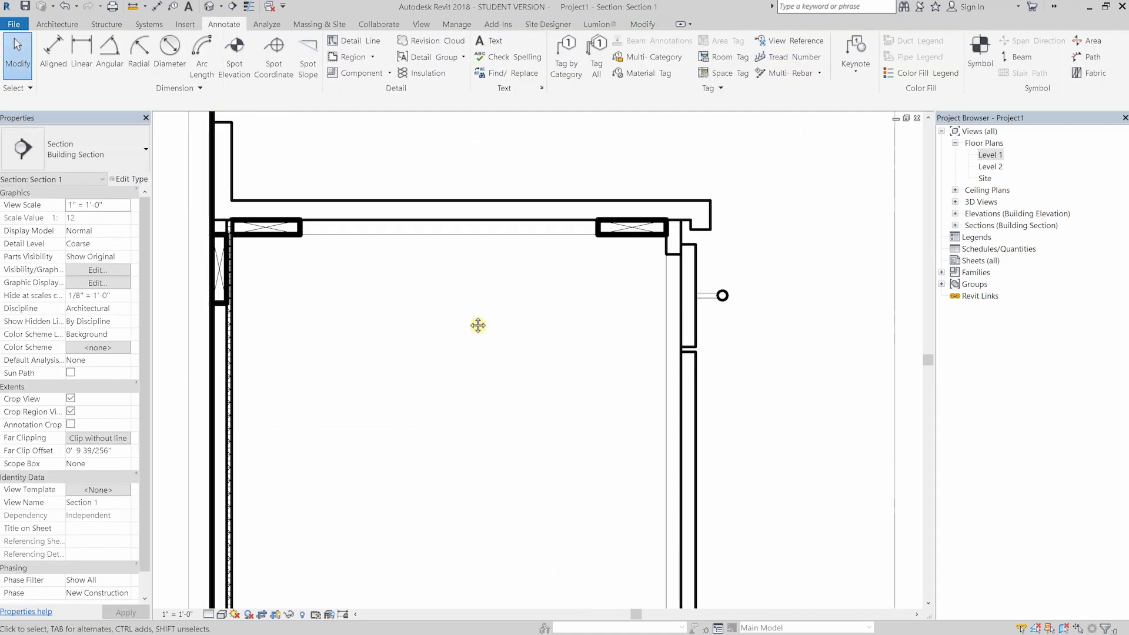
# - Close the small blocking square behind the countertop lip with a detail line and cross it with Thin Lines diagonals
pyautogui.moveTo(477, 323); pyautogui.dragTo(430, 317, button='middle')
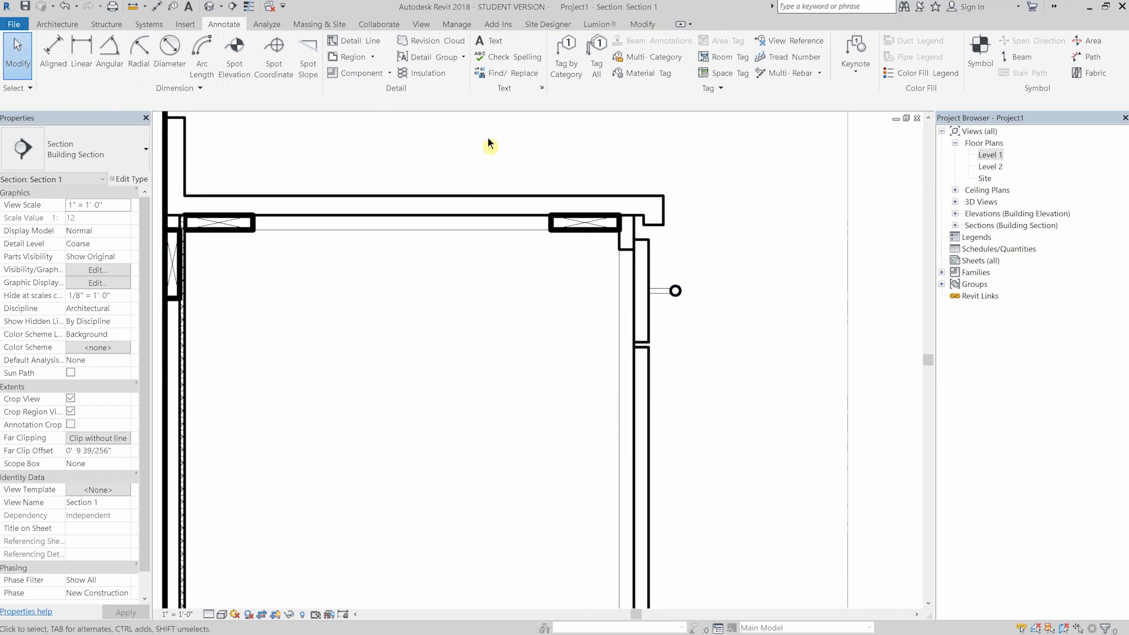
pyautogui.scroll(2, 457, 133)
pyautogui.moveTo(397, 138); pyautogui.dragTo(310, 128, button='middle')
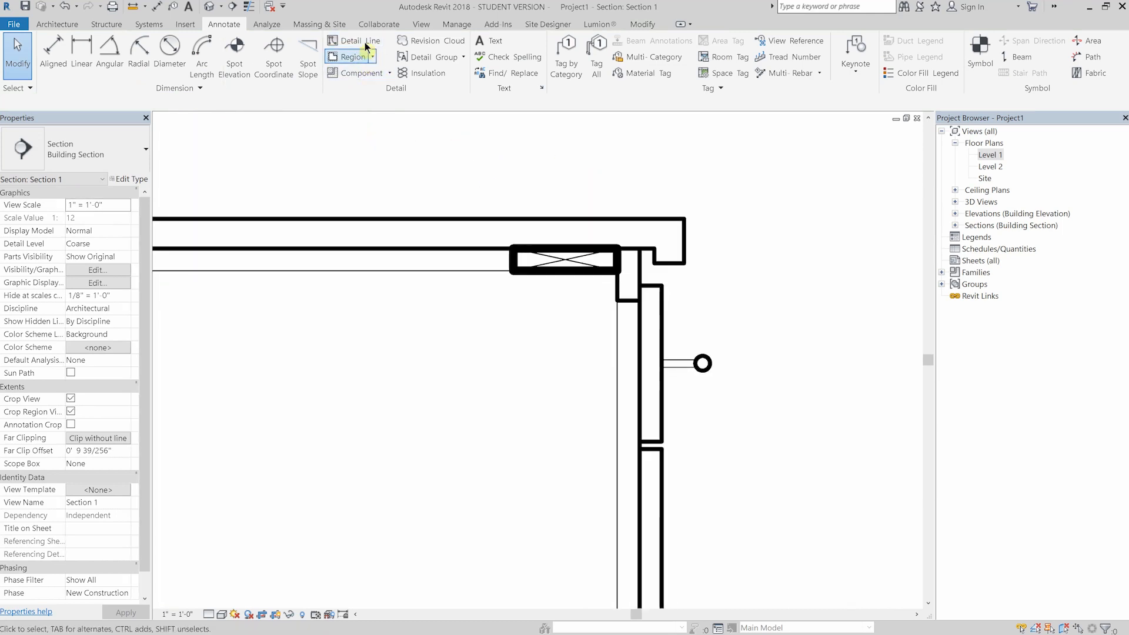
pyautogui.press('d')
pyautogui.press('l')
pyautogui.scroll(5, 682, 253)
pyautogui.click(579, 293)
pyautogui.click(676, 63)
pyautogui.click(624, 169)
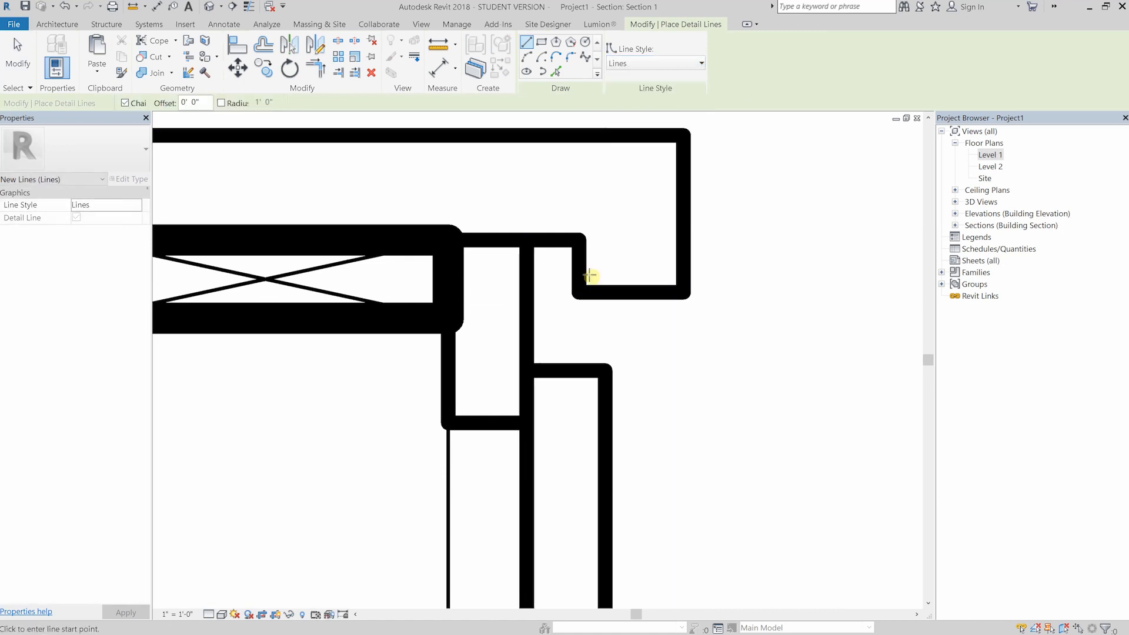
pyautogui.click(659, 63)
pyautogui.click(647, 207)
pyautogui.click(585, 235)
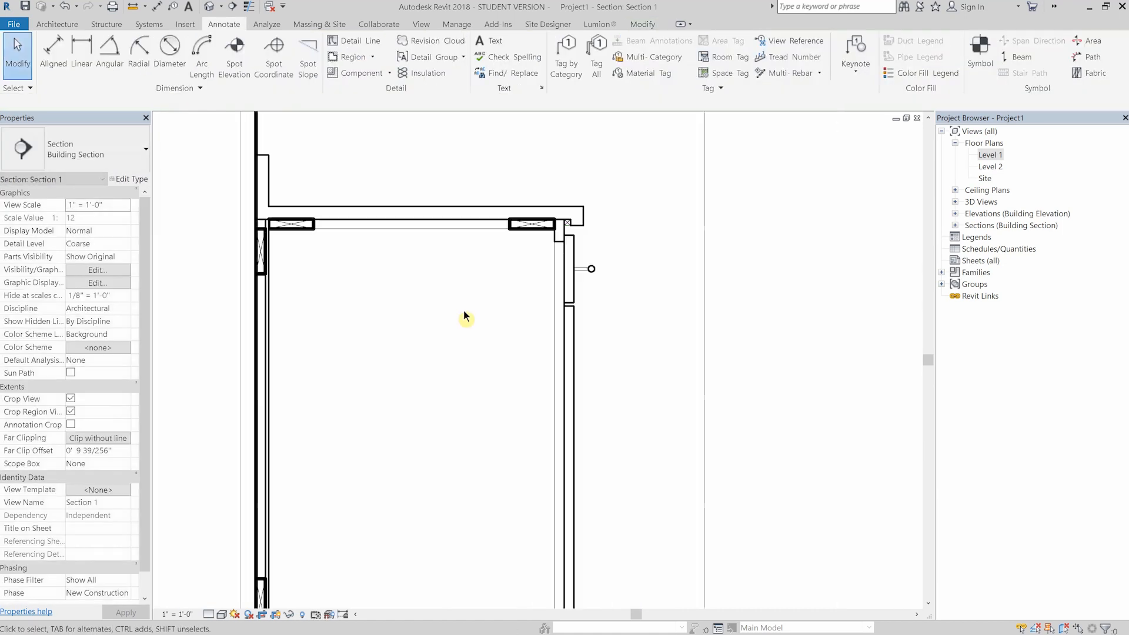
pyautogui.moveTo(464, 310); pyautogui.dragTo(497, 225, button='middle')
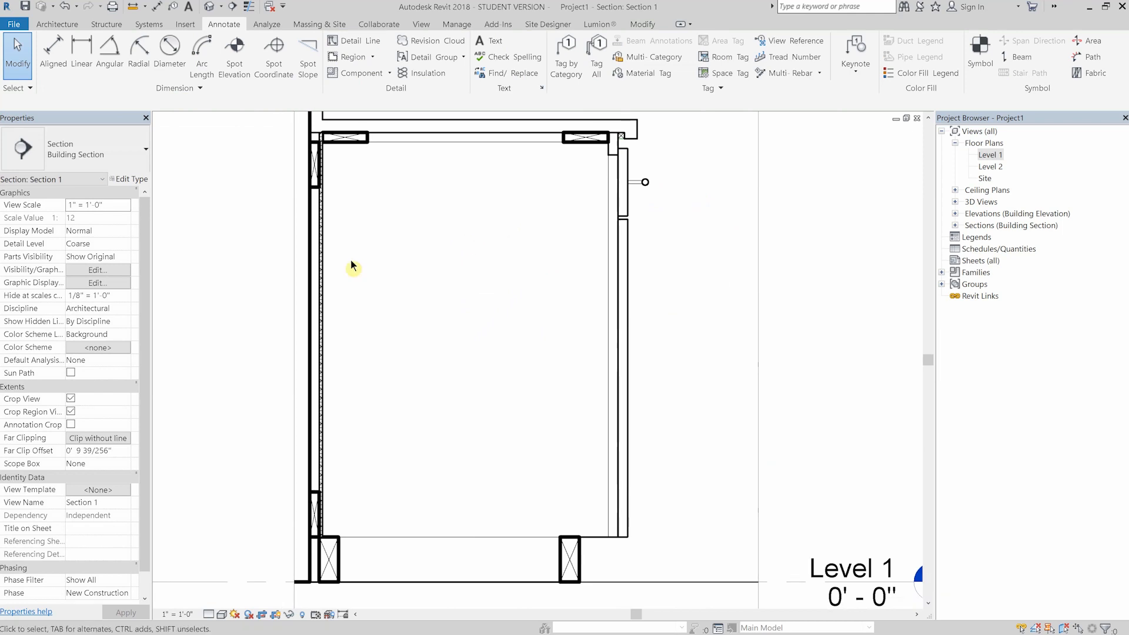
# - Load the Standard Millwork-Side detail component family with its 1x12 type from the millwork library
pyautogui.click(361, 73)
pyautogui.click(146, 149)
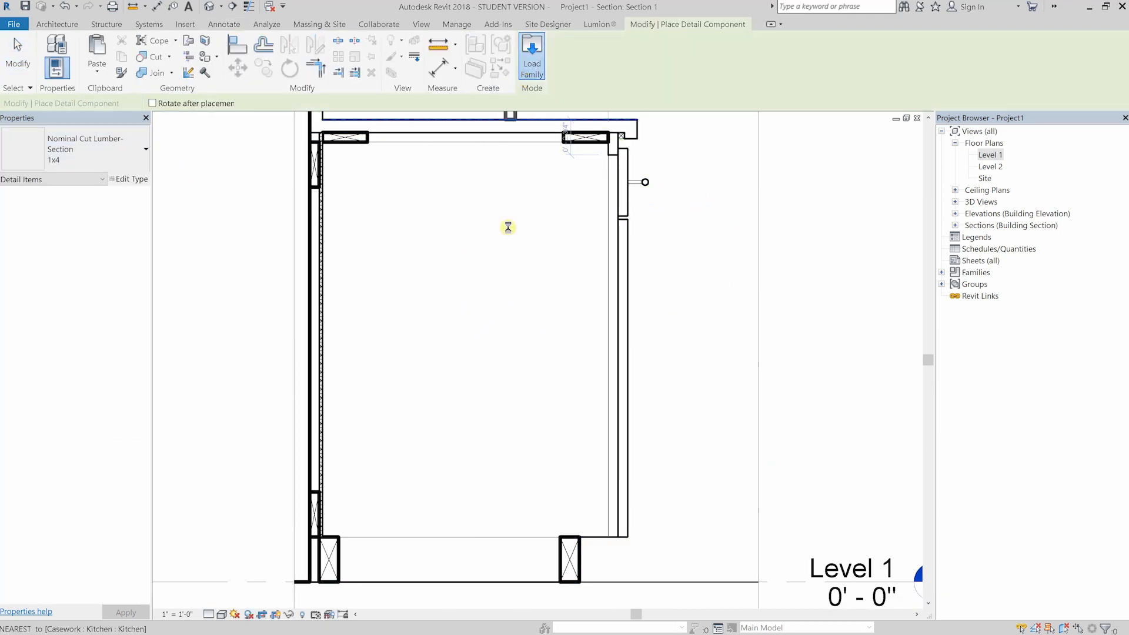
pyautogui.click(532, 56)
pyautogui.doubleClick(376, 180)
pyautogui.doubleClick(385, 139)
pyautogui.doubleClick(436, 171)
pyautogui.doubleClick(429, 100)
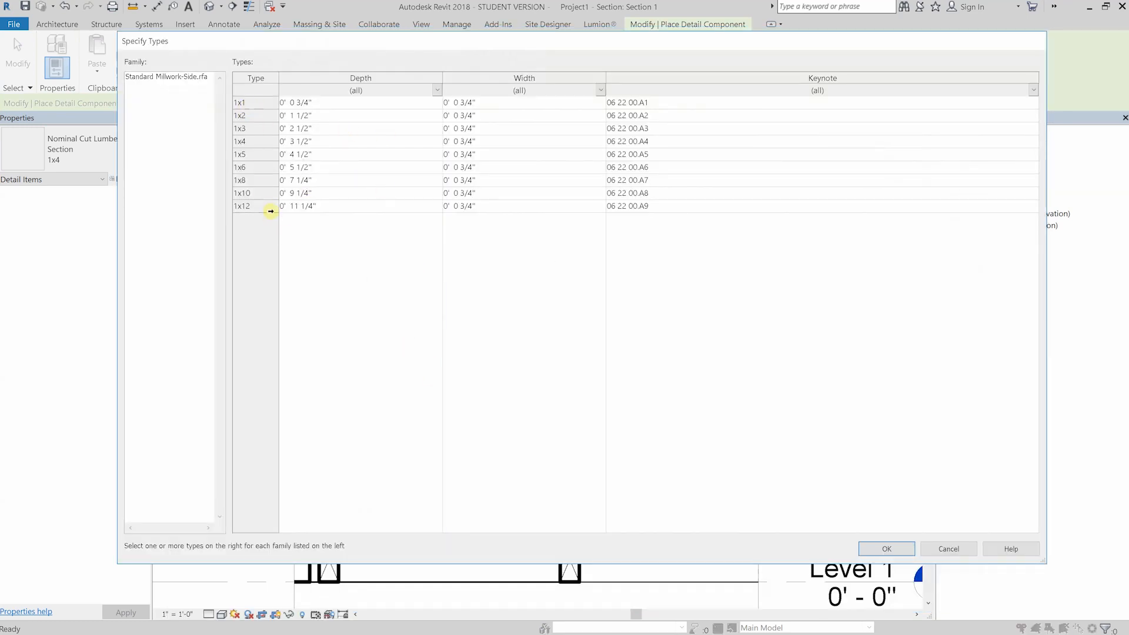
pyautogui.click(271, 211)
pyautogui.press('Return')
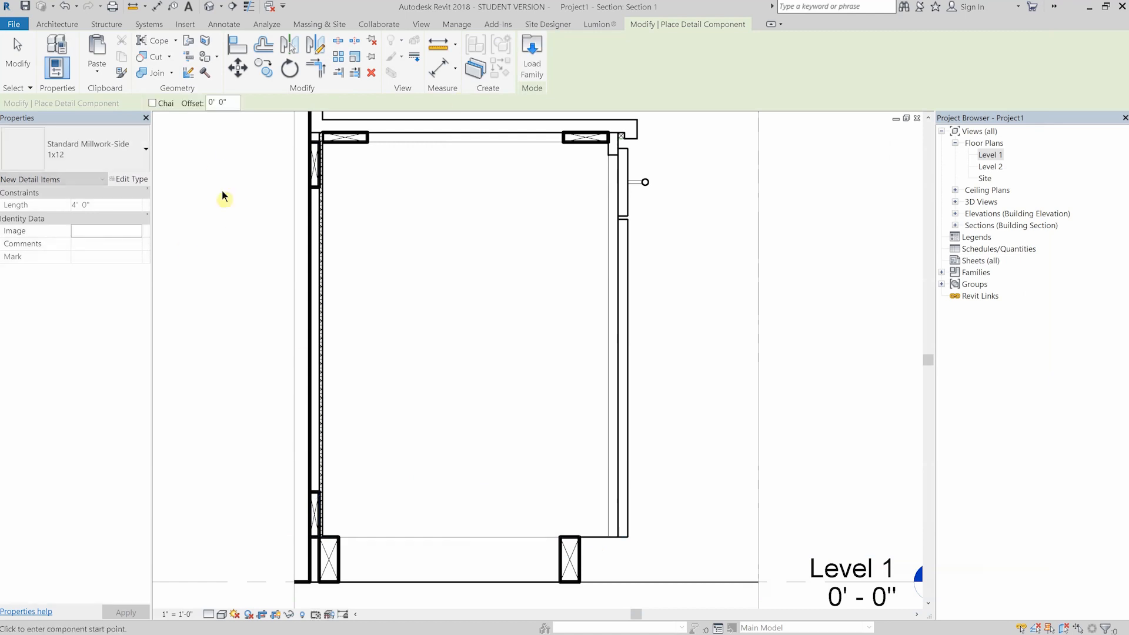
# - Load the 1x1 type of the Standard Millwork-Side detail component family
pyautogui.click(532, 56)
pyautogui.doubleClick(353, 178)
pyautogui.doubleClick(386, 139)
pyautogui.doubleClick(400, 113)
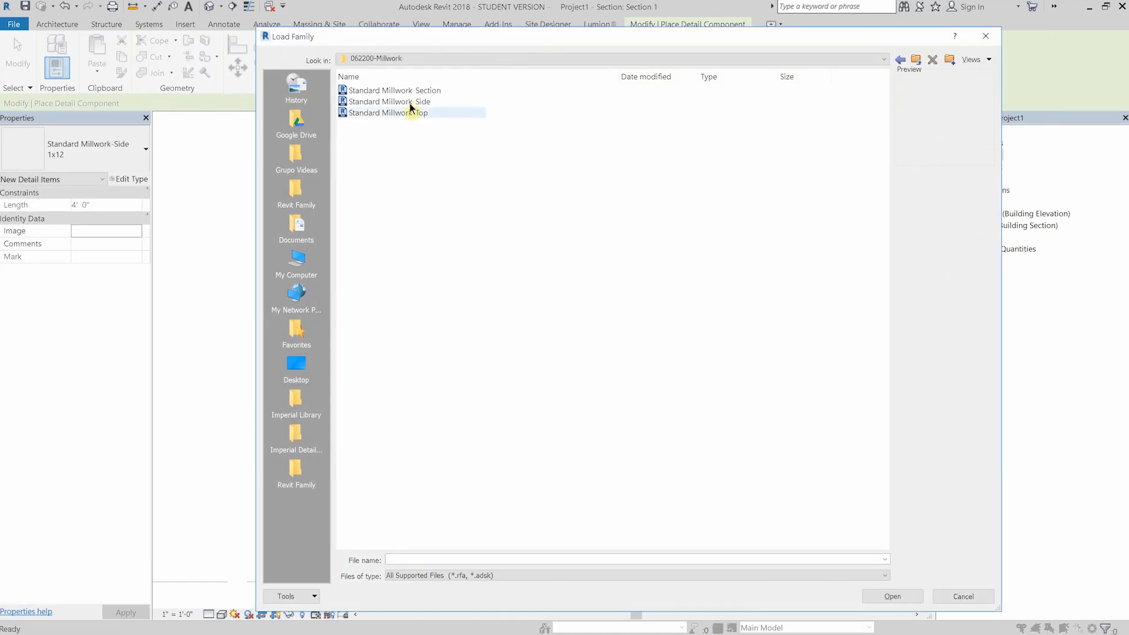
pyautogui.doubleClick(410, 102)
pyautogui.click(263, 106)
pyautogui.click(878, 549)
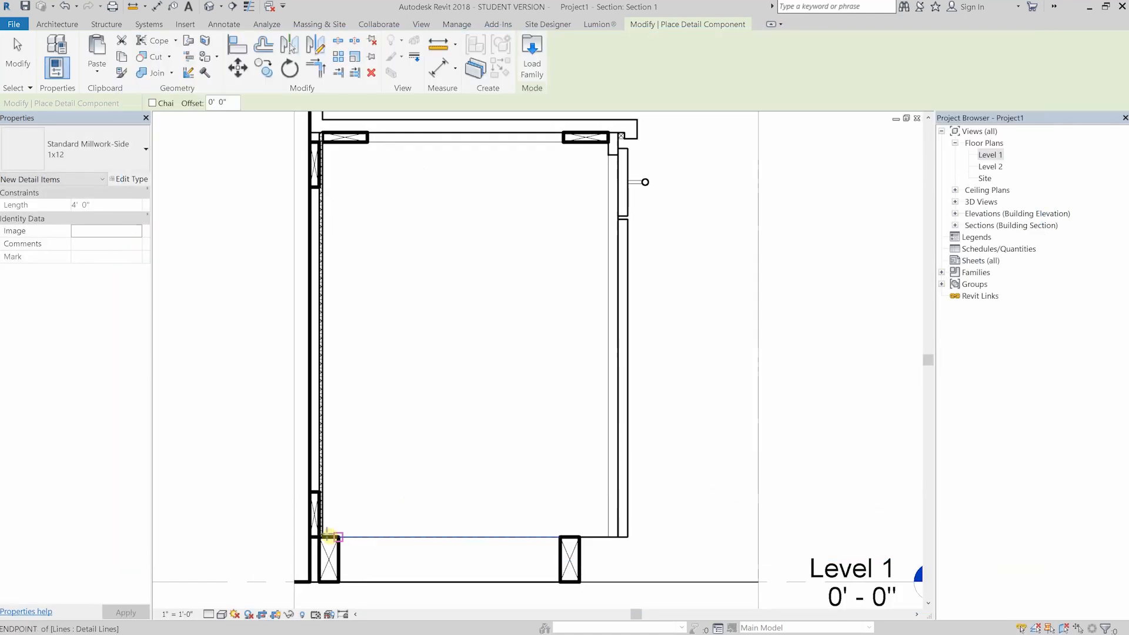
# - Place a Standard Millwork-Side 1x1 about 1'-11" long as the cabinet floor, from the plywood back to the cabinet front
pyautogui.scroll(6, 323, 538)
pyautogui.click(320, 527)
pyautogui.scroll(-5, 319, 527)
pyautogui.click(94, 149)
pyautogui.click(35, 464)
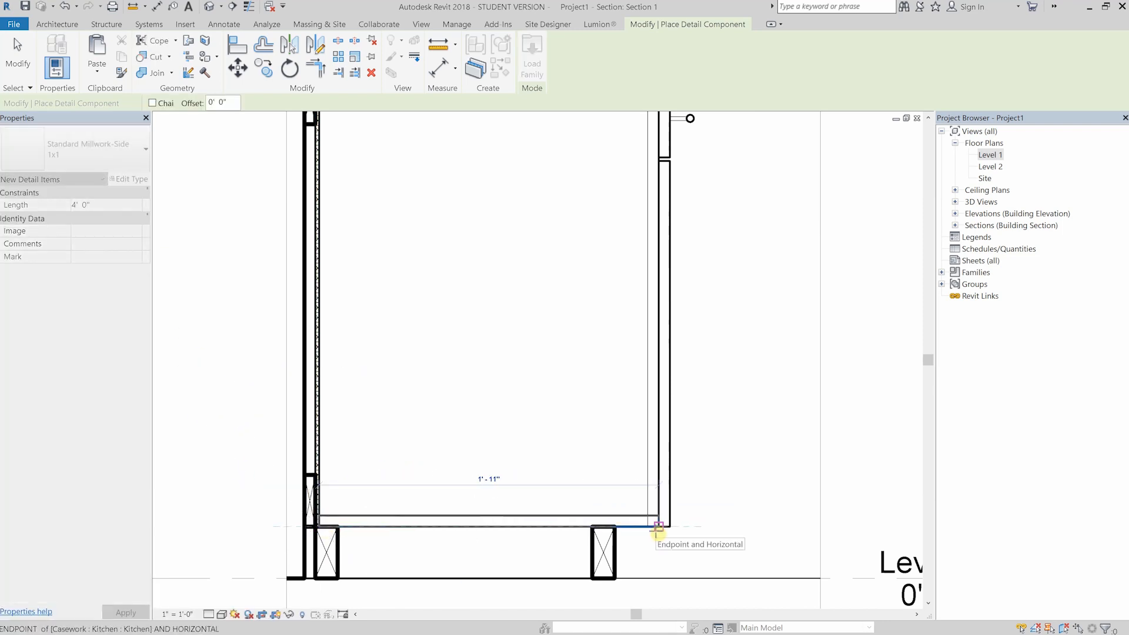
pyautogui.click(647, 528)
pyautogui.press('Escape')
pyautogui.press('Escape')
# - Draw the drawer box outline below the front rail in Medium Lines, with its lower edge about 1'-8 3/4" long
pyautogui.scroll(-3, 517, 379)
pyautogui.scroll(1, 509, 367)
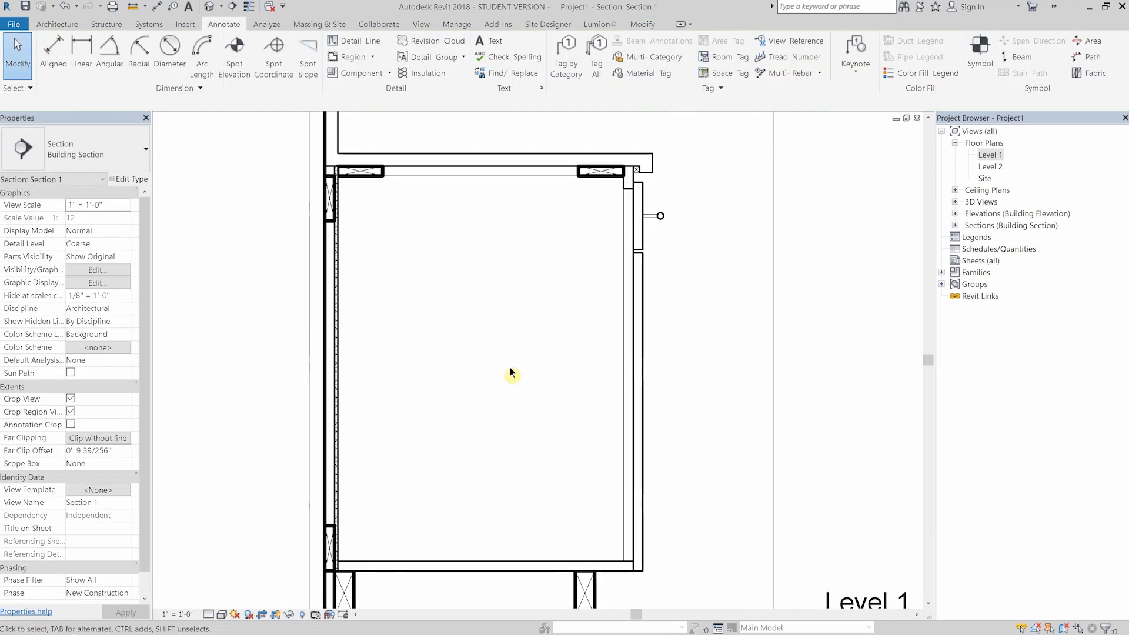
pyautogui.press('d')
pyautogui.press('l')
pyautogui.scroll(2, 521, 256)
pyautogui.click(653, 63)
pyautogui.click(636, 103)
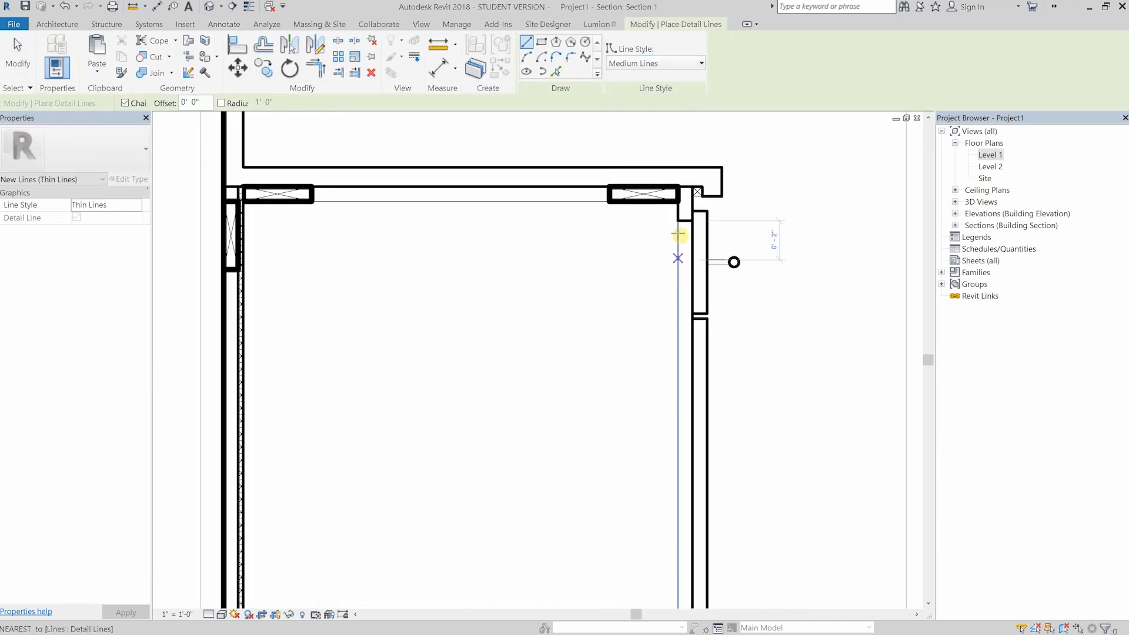
pyautogui.press('Return')
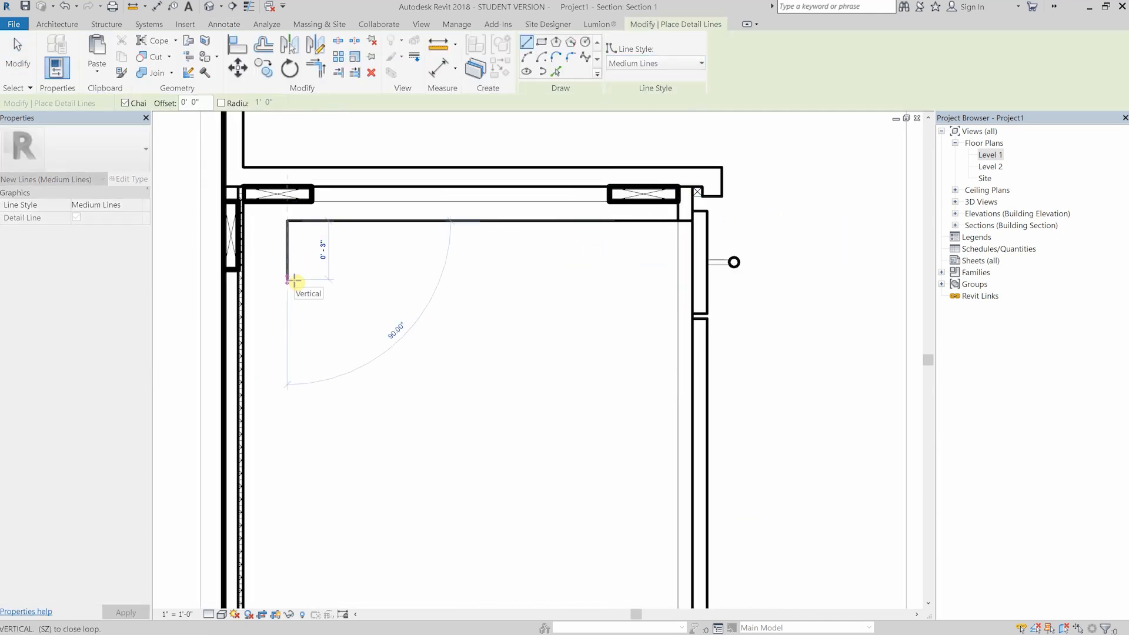
pyautogui.press('Return')
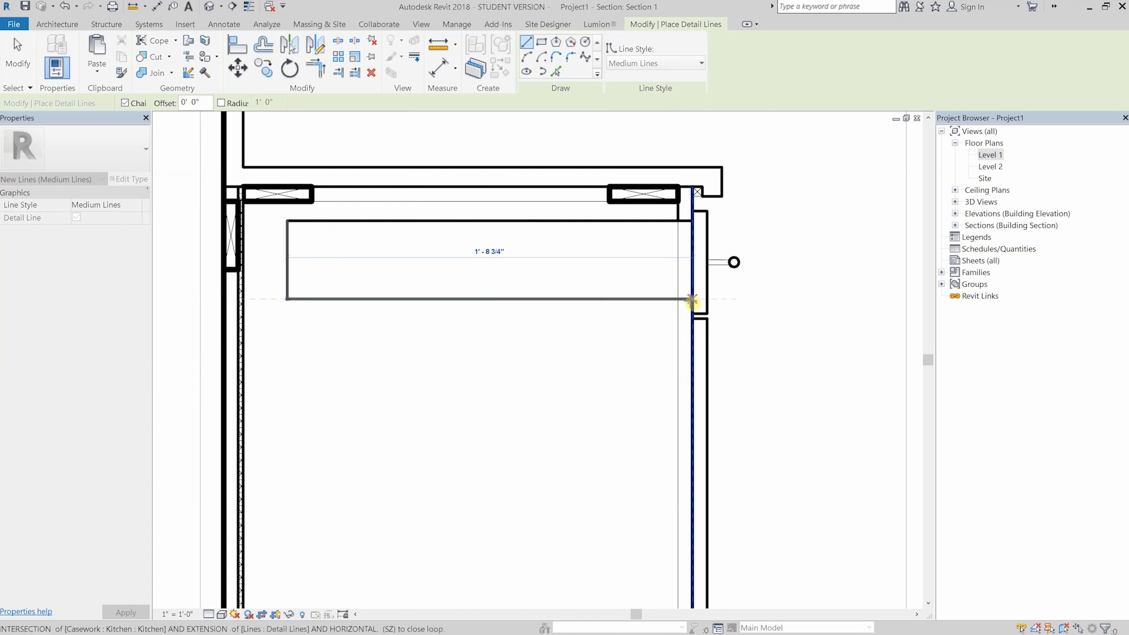
pyautogui.click(693, 299)
pyautogui.press('Escape')
# - Split the vertical <Beyond> detail line behind the cabinet front and remove its stretch across the drawer box
pyautogui.press('Escape')
pyautogui.press('s')
pyautogui.press('l')
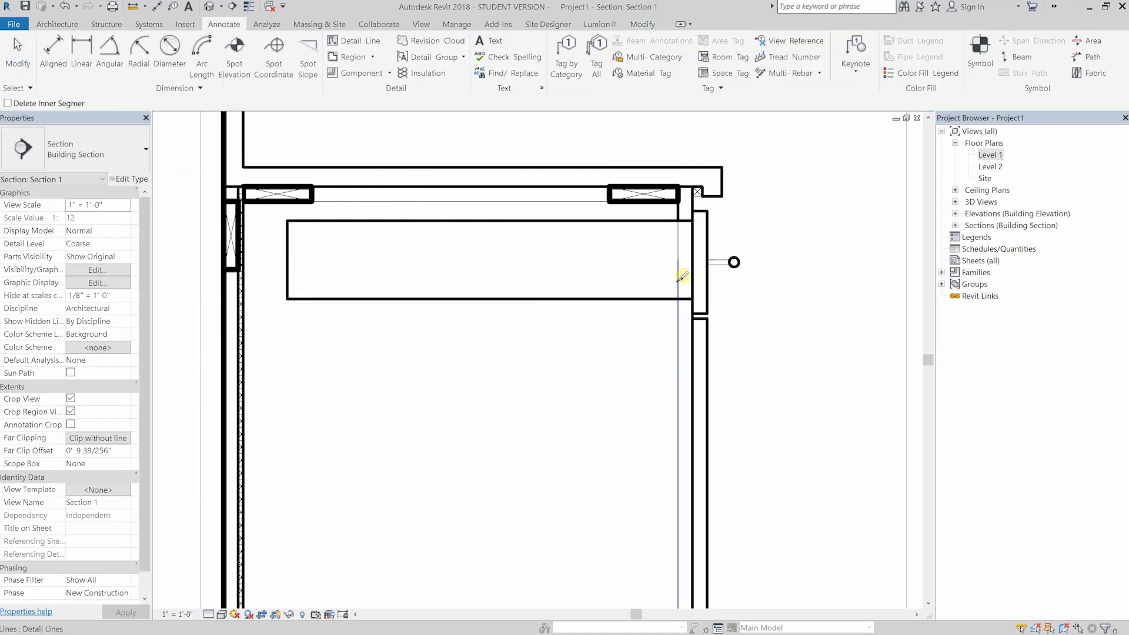
pyautogui.click(679, 279)
pyautogui.press('Escape')
pyautogui.click(678, 256)
pyautogui.moveTo(679, 257); pyautogui.dragTo(678, 224)
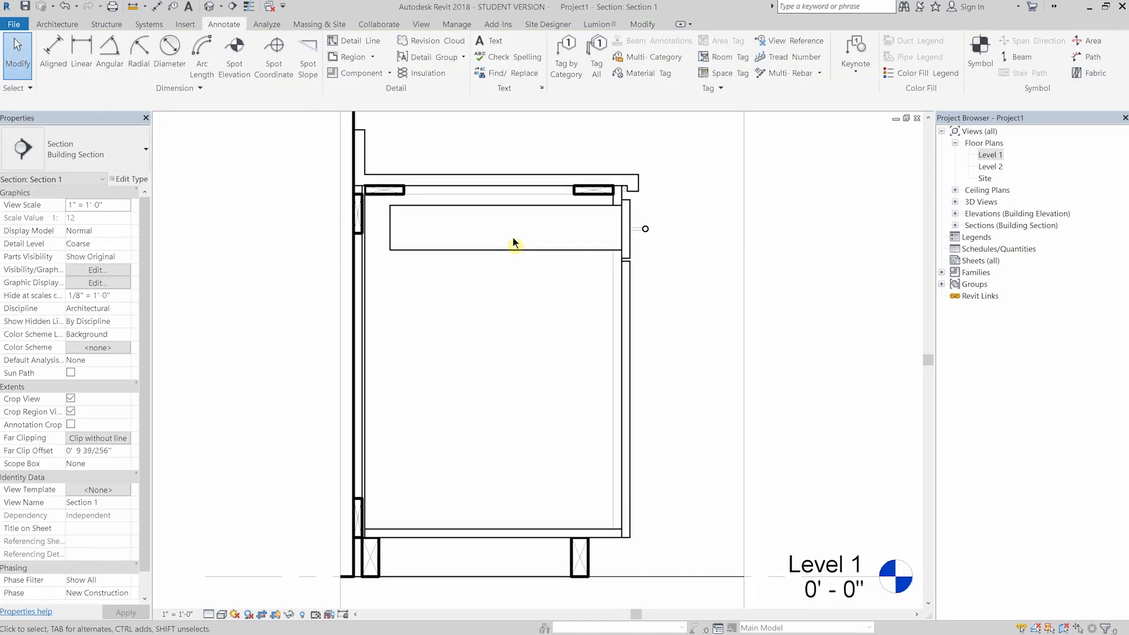
pyautogui.scroll(1, 500, 288)
pyautogui.moveTo(419, 337); pyautogui.dragTo(432, 310, button='middle')
# - Draw a vertical strip about 3/4" wide in Thin Lines near the cabinet back, from below the drawer box to the floor
pyautogui.press('d')
pyautogui.press('l')
pyautogui.click(677, 63)
pyautogui.click(630, 200)
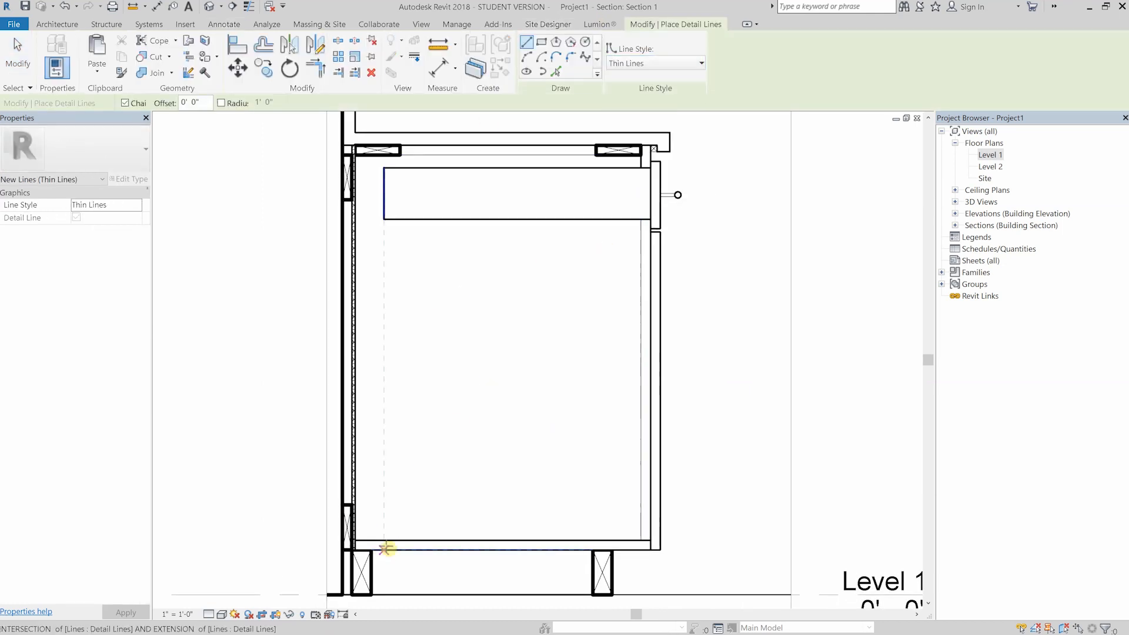
pyautogui.click(396, 230)
pyautogui.scroll(3, 395, 232)
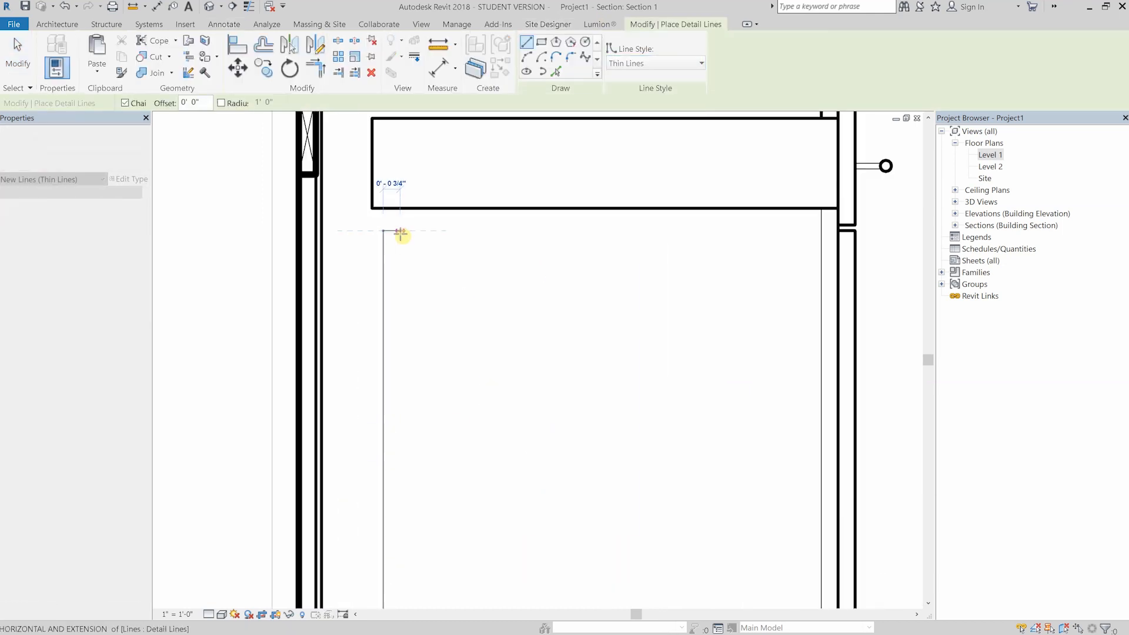
pyautogui.scroll(-4, 401, 229)
pyautogui.click(402, 498)
pyautogui.press('Escape')
pyautogui.press('Escape')
# - Copy the vertical thin-line strip from the cabinet back to a matching position near the cabinet front
pyautogui.moveTo(438, 306); pyautogui.dragTo(377, 268)
pyautogui.scroll(1, 441, 262)
pyautogui.press('c')
pyautogui.press('o')
pyautogui.moveTo(461, 461); pyautogui.dragTo(454, 442, button='middle')
pyautogui.click(314, 567)
pyautogui.scroll(2, 566, 568)
pyautogui.click(566, 565)
pyautogui.press('Escape')
pyautogui.press('Escape')
pyautogui.scroll(-4, 547, 524)
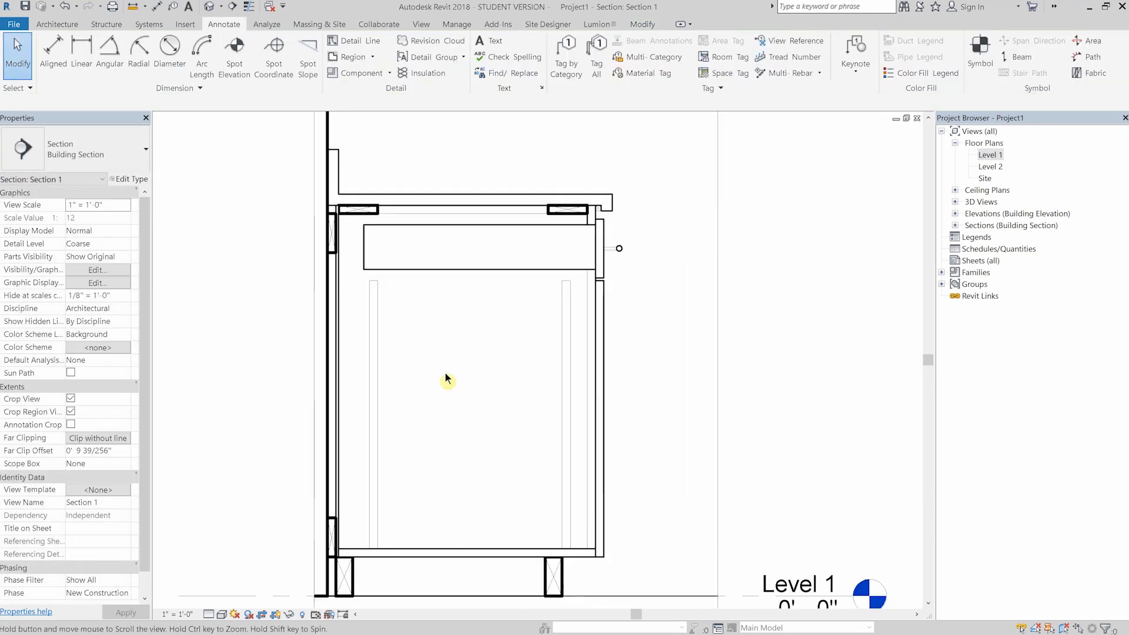
# - Draw two horizontal <Hidden> detail lines through the middle of the drawer box along its full length
pyautogui.scroll(1, 446, 373)
pyautogui.press('l')
pyautogui.scroll(4, 441, 180)
pyautogui.click(674, 64)
pyautogui.click(685, 122)
pyautogui.click(737, 237)
pyautogui.click(278, 235)
pyautogui.press('Escape')
pyautogui.press('Escape')
pyautogui.scroll(-3, 527, 294)
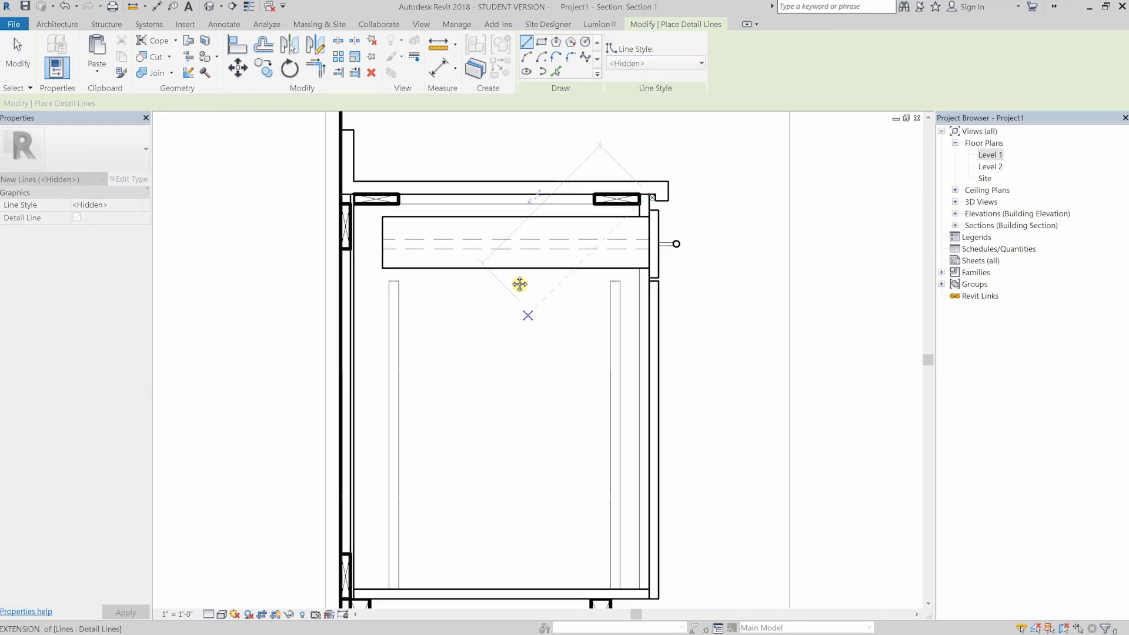
pyautogui.scroll(-1, 439, 347)
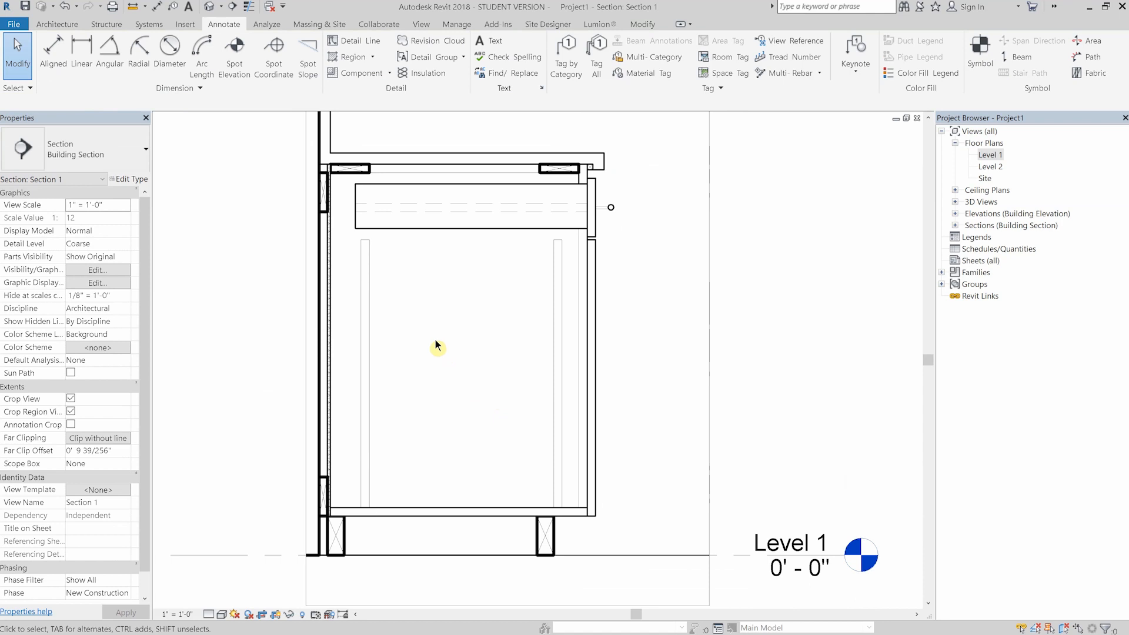
# - Draw a rectangular Diagonal Crosshatch filled region about 1/2" thick as a shelf across the cabinet interior below the drawer
pyautogui.click(360, 60)
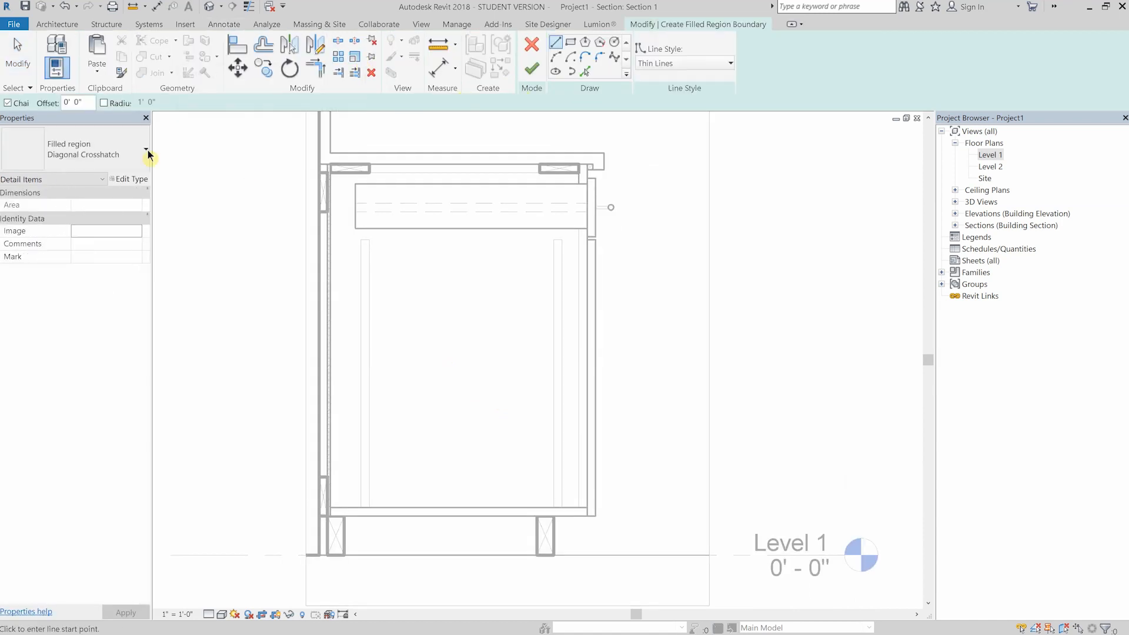
pyautogui.click(117, 156)
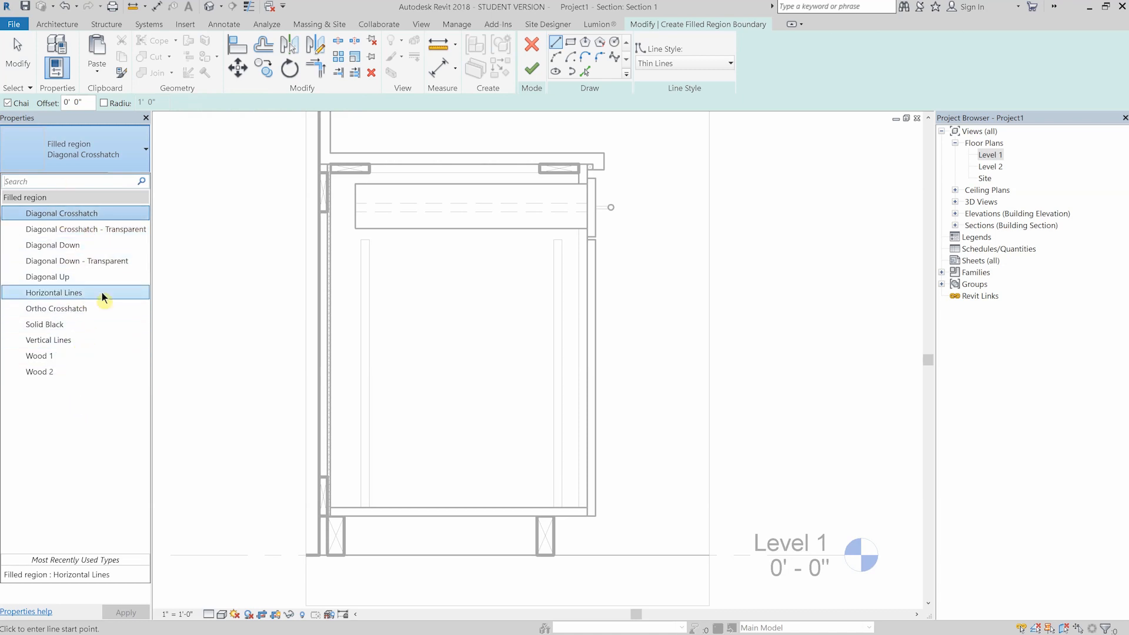
pyautogui.click(571, 44)
pyautogui.scroll(4, 363, 337)
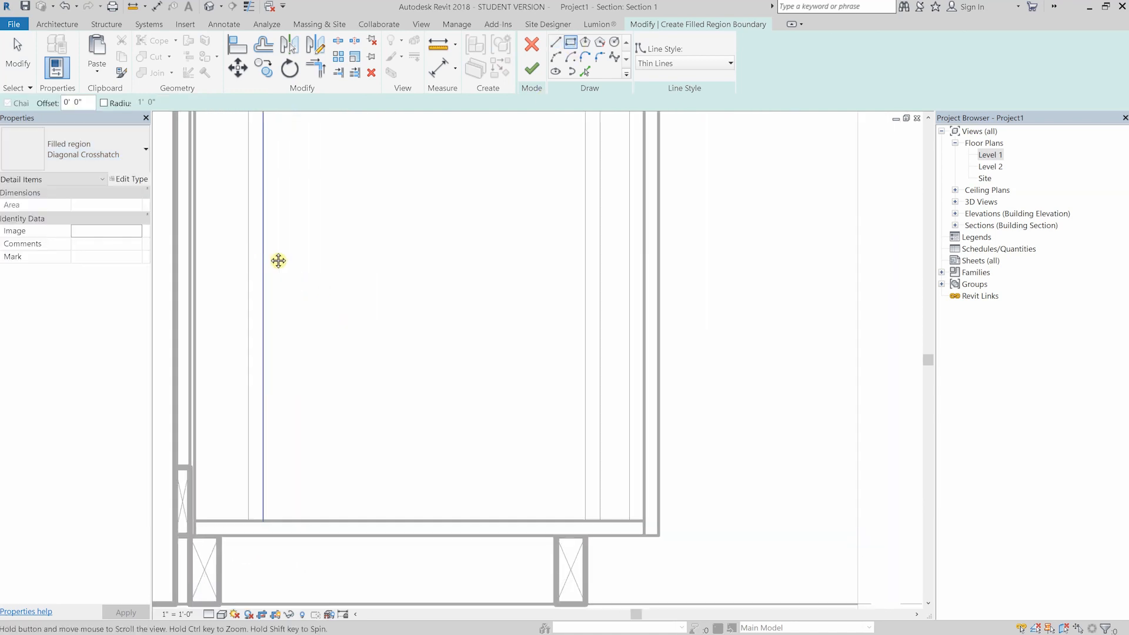
pyautogui.click(196, 238)
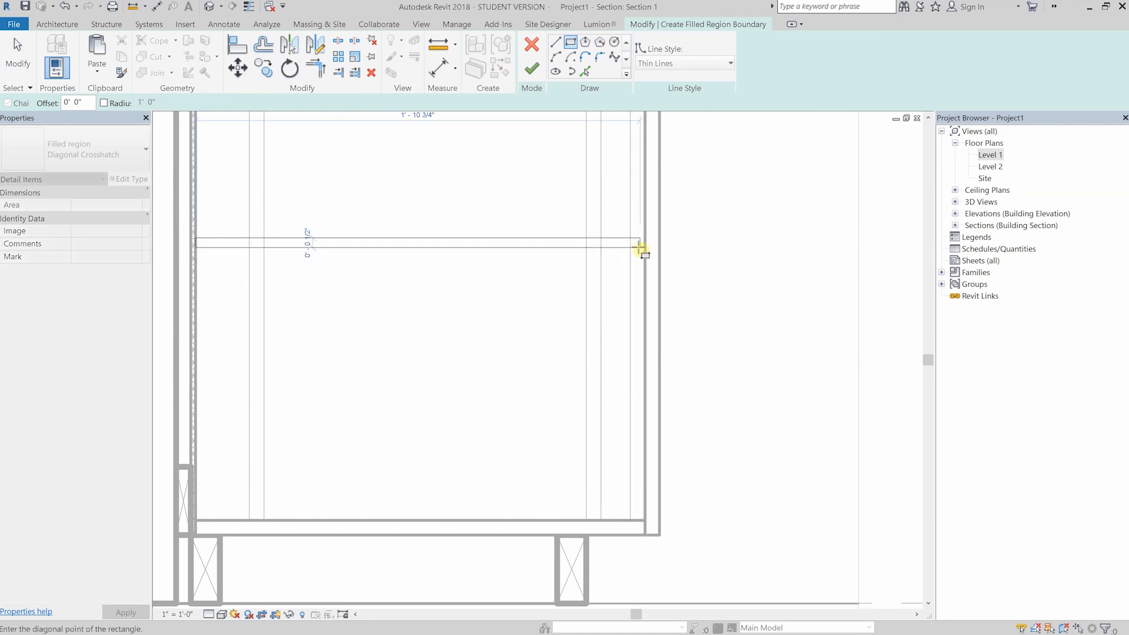
pyautogui.click(599, 284)
pyautogui.scroll(-4, 500, 285)
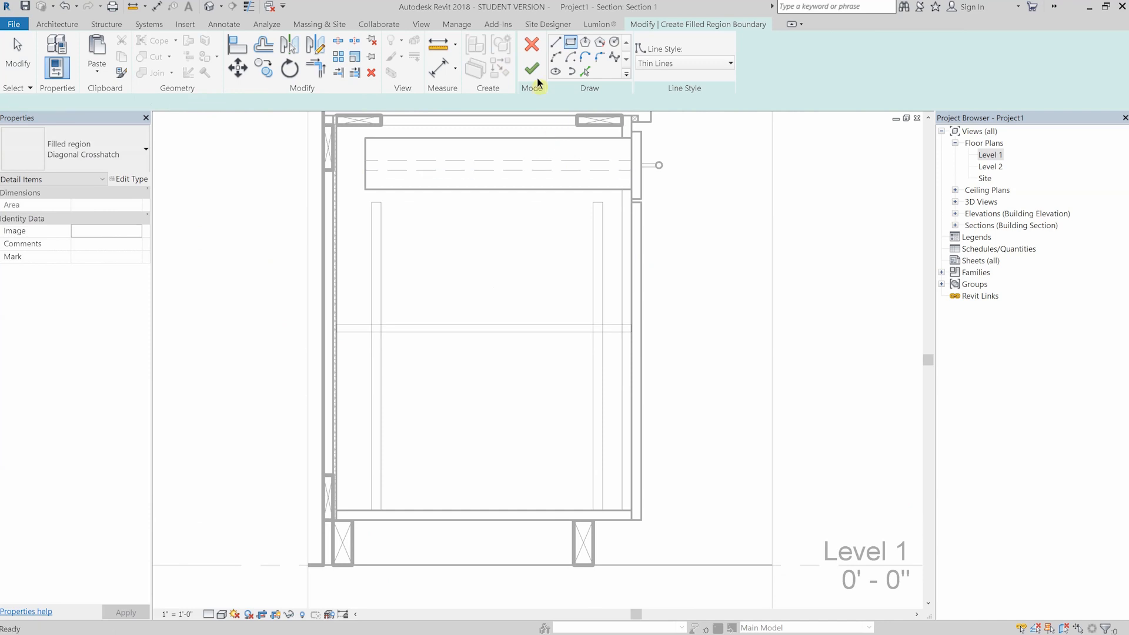
pyautogui.press('Escape')
pyautogui.moveTo(461, 207); pyautogui.dragTo(368, 207, button='middle')
pyautogui.click(66, 156)
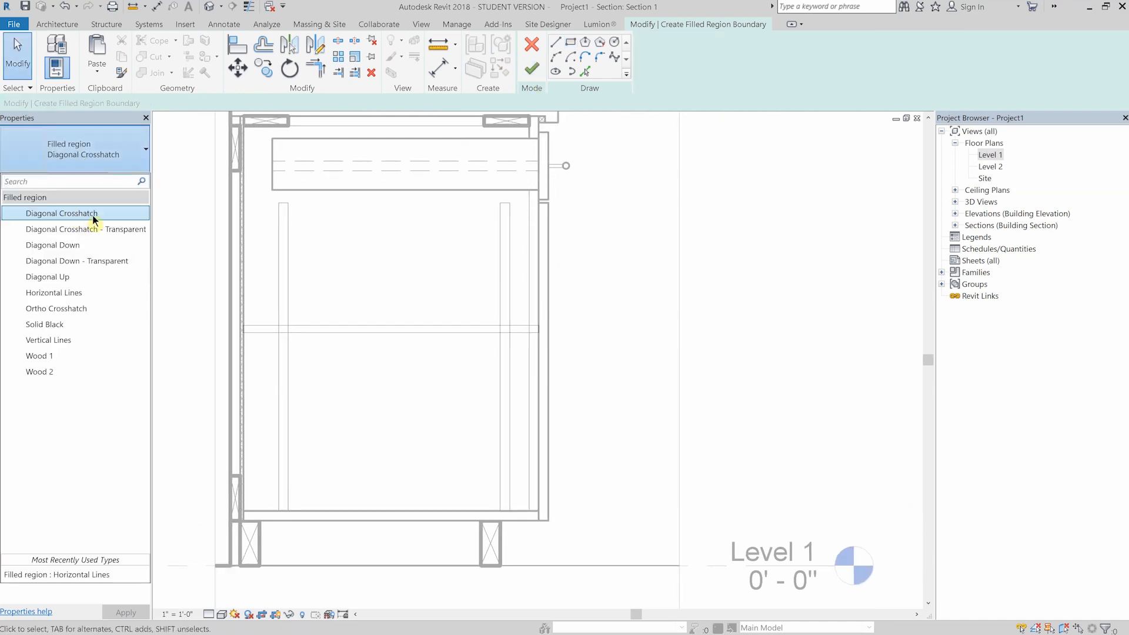
pyautogui.click(88, 213)
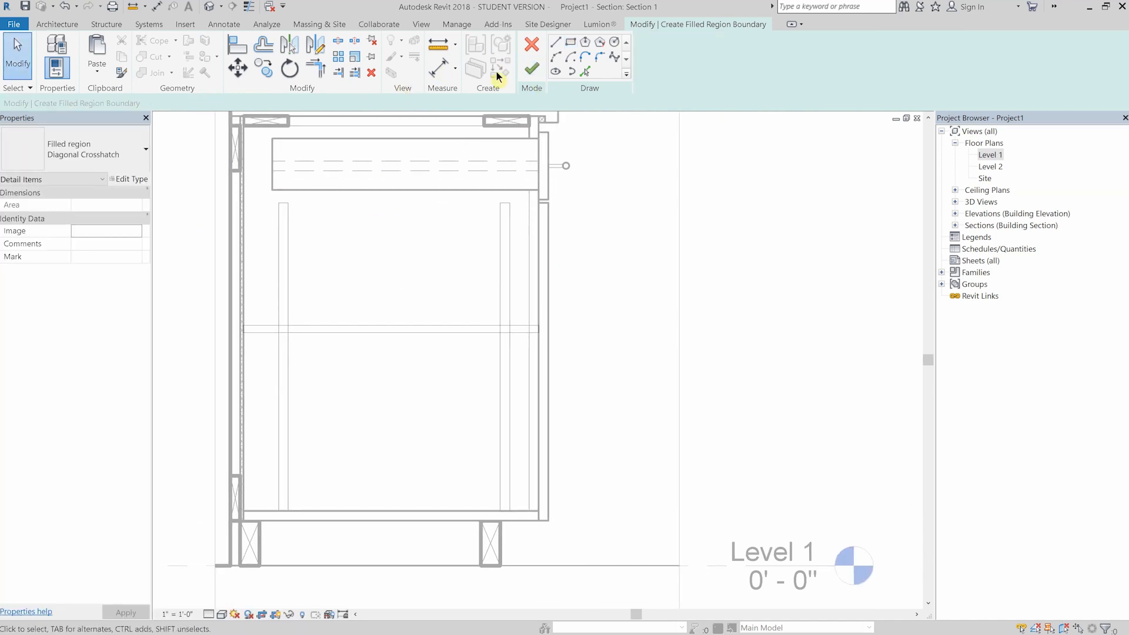
pyautogui.click(390, 265)
# - Change the shelf's filled region type to Horizontal Lines
pyautogui.scroll(2, 448, 314)
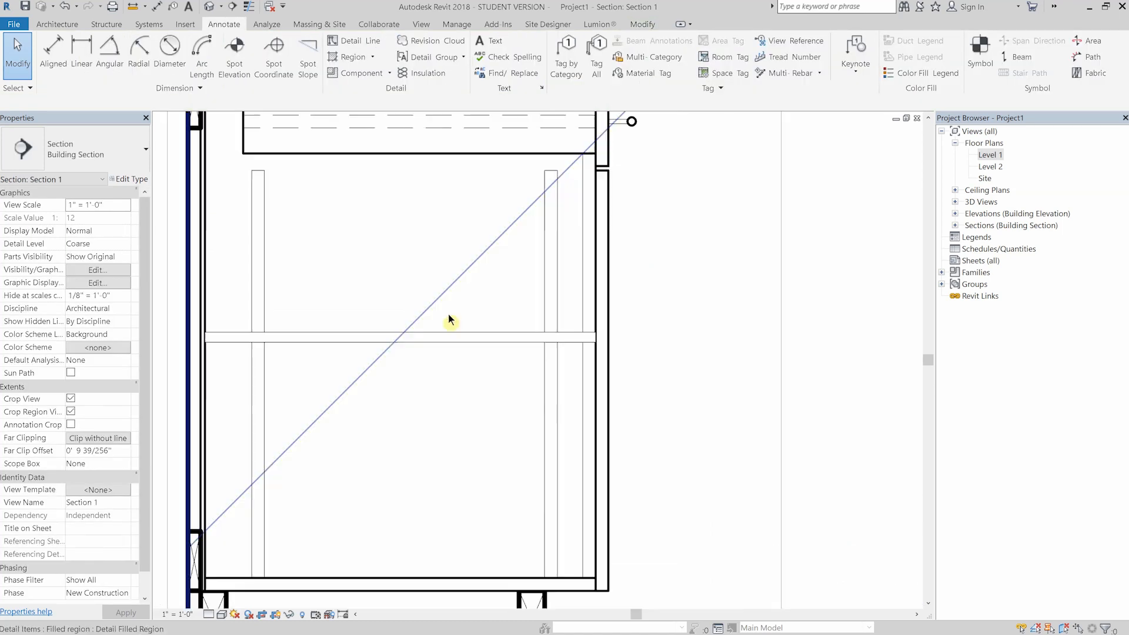
pyautogui.click(383, 341)
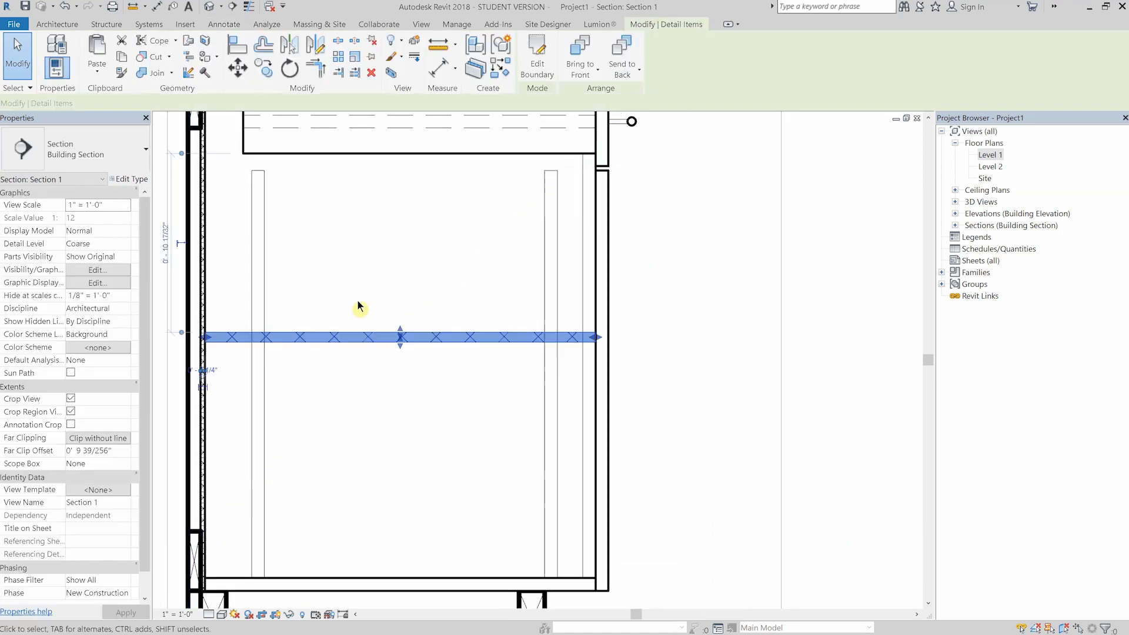
pyautogui.scroll(-3, 358, 302)
pyautogui.press('Escape')
pyautogui.moveTo(372, 306); pyautogui.dragTo(383, 316, button='middle')
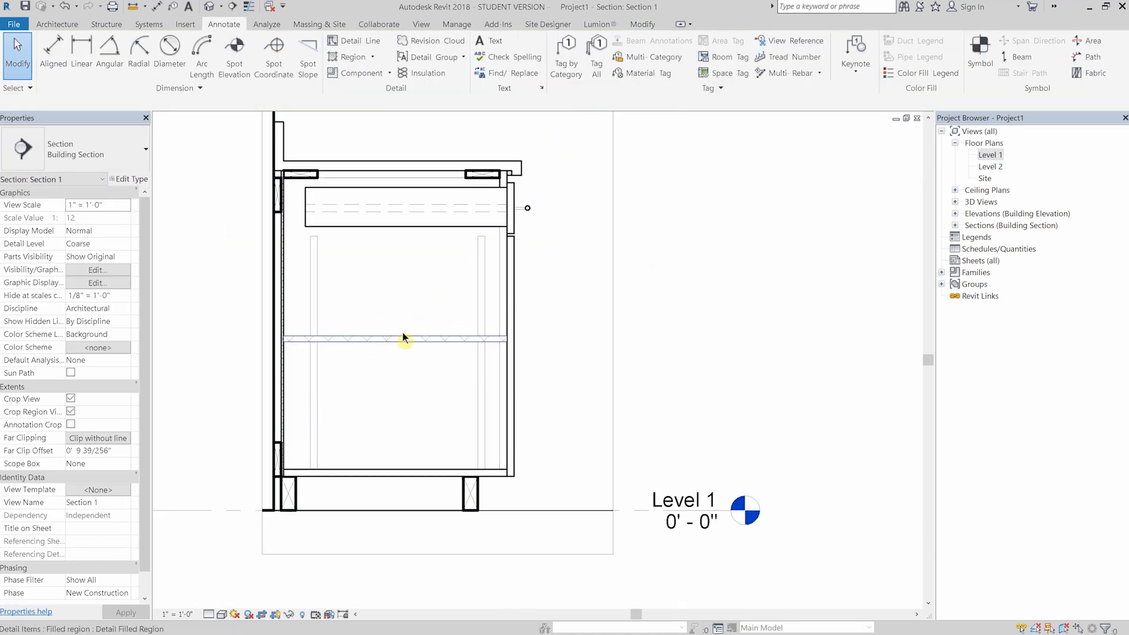
pyautogui.click(402, 335)
pyautogui.click(88, 150)
pyautogui.click(94, 294)
pyautogui.click(432, 300)
pyautogui.scroll(1, 367, 277)
pyautogui.moveTo(367, 278); pyautogui.dragTo(356, 296, button='middle')
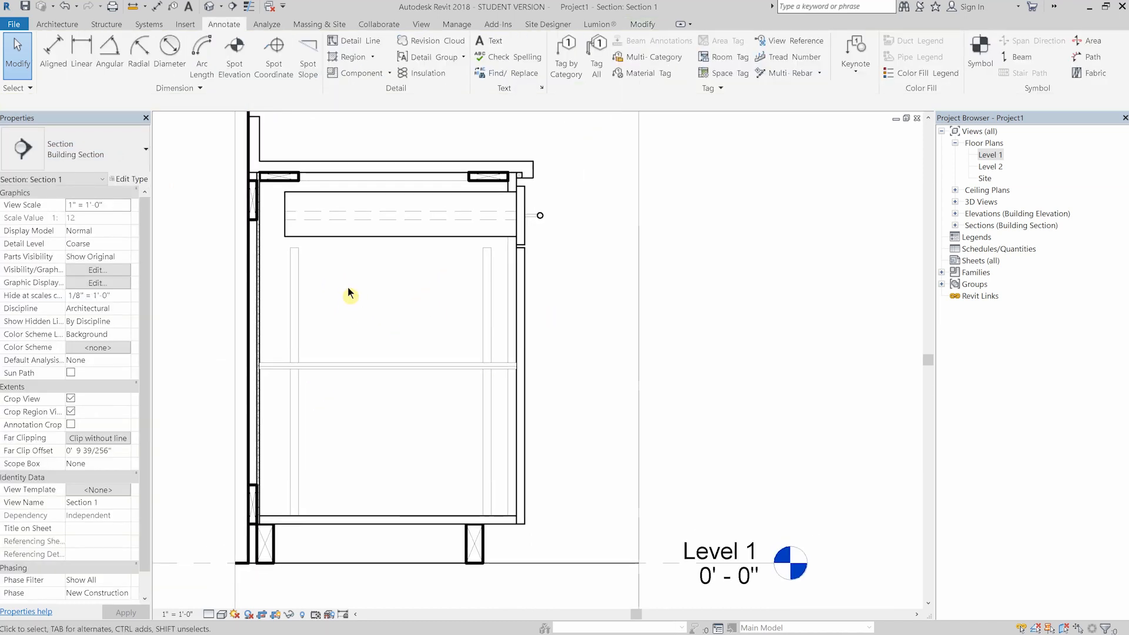
# - Offset the drawer box's bottom line upward by 1/4" as a copy
pyautogui.scroll(4, 360, 276)
pyautogui.click(372, 41)
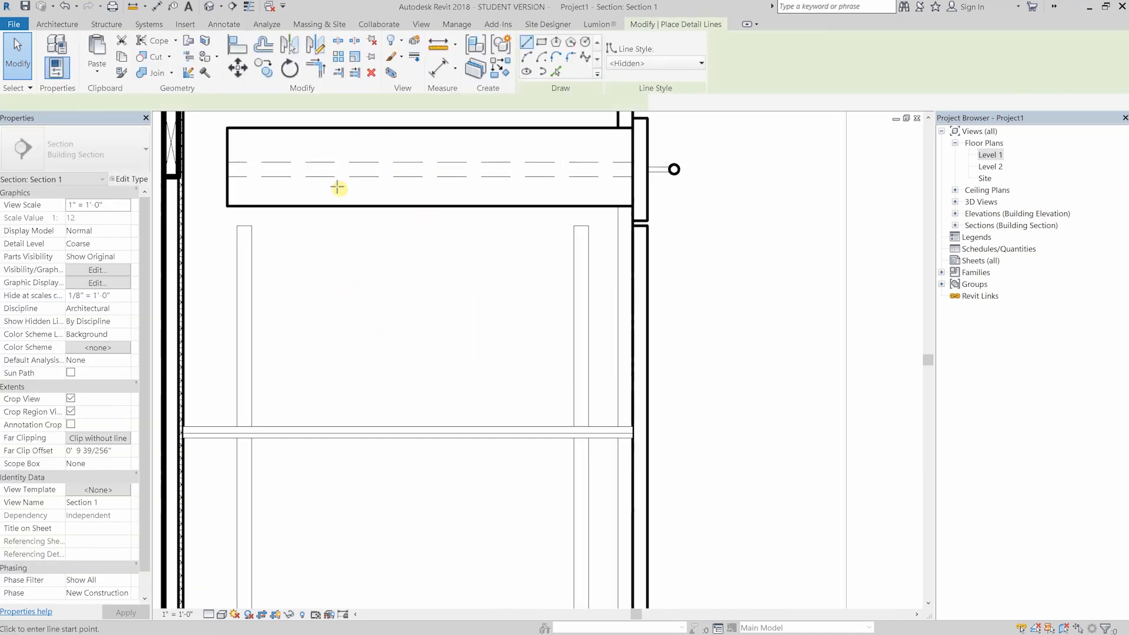
pyautogui.scroll(1, 339, 183)
pyautogui.moveTo(339, 183); pyautogui.dragTo(388, 261, button='middle')
pyautogui.press('Escape')
pyautogui.press('o')
pyautogui.press('f')
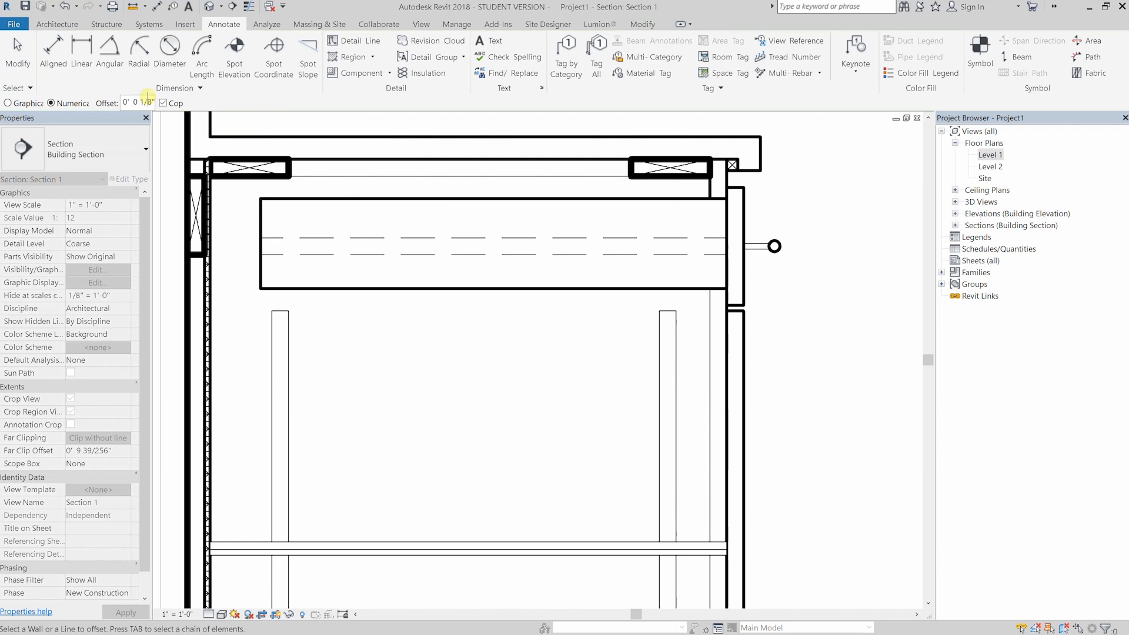
pyautogui.scroll(2, 261, 288)
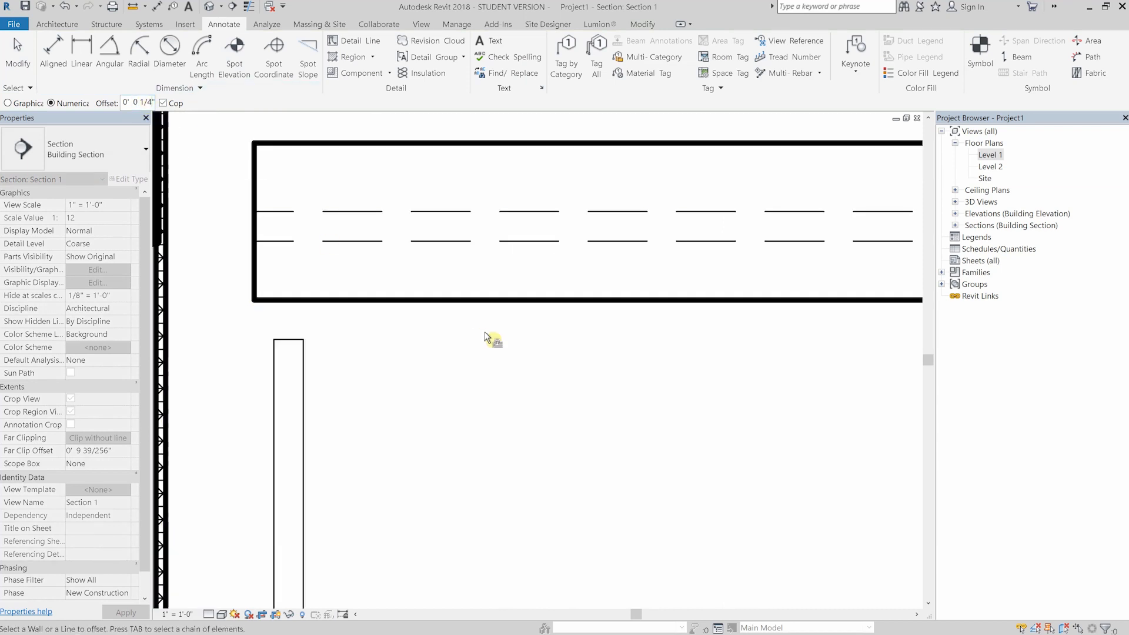
pyautogui.click(442, 301)
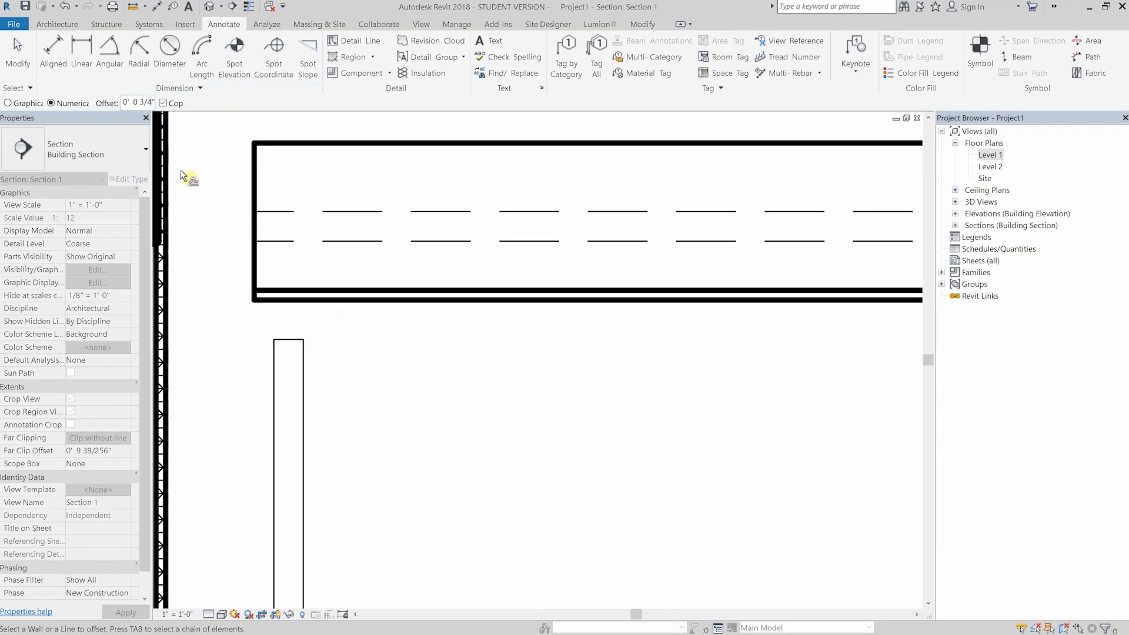
# - Offset the drawer box's back line inward by 3/4" and shorten the inner bottom line and hidden lines to meet it
pyautogui.click(257, 251)
pyautogui.press('Escape')
pyautogui.moveTo(256, 290); pyautogui.dragTo(283, 290)
pyautogui.moveTo(256, 241); pyautogui.dragTo(284, 212)
pyautogui.click(283, 262)
pyautogui.moveTo(284, 291); pyautogui.dragTo(284, 300)
pyautogui.click(371, 311)
pyautogui.scroll(-3, 370, 311)
# - Create a rectangular Wood 1 filled region over the drawer box's back panel
pyautogui.click(224, 24)
pyautogui.click(363, 57)
pyautogui.scroll(2, 333, 244)
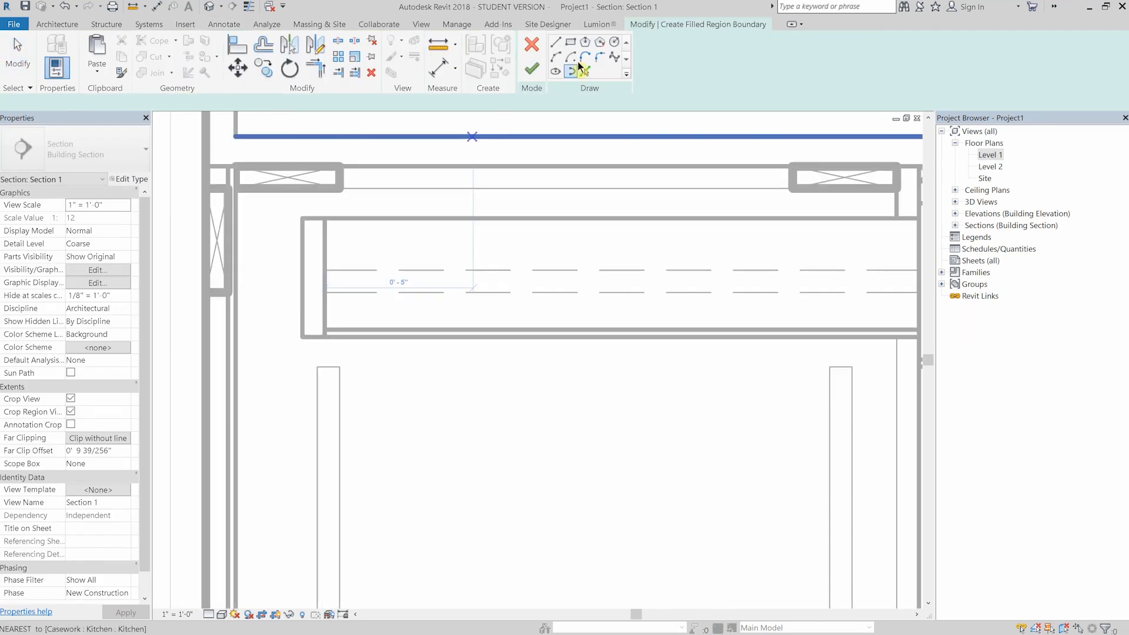
pyautogui.click(570, 42)
pyautogui.click(301, 218)
pyautogui.click(325, 337)
pyautogui.click(131, 179)
pyautogui.click(500, 102)
pyautogui.click(465, 190)
pyautogui.click(694, 519)
pyautogui.click(531, 69)
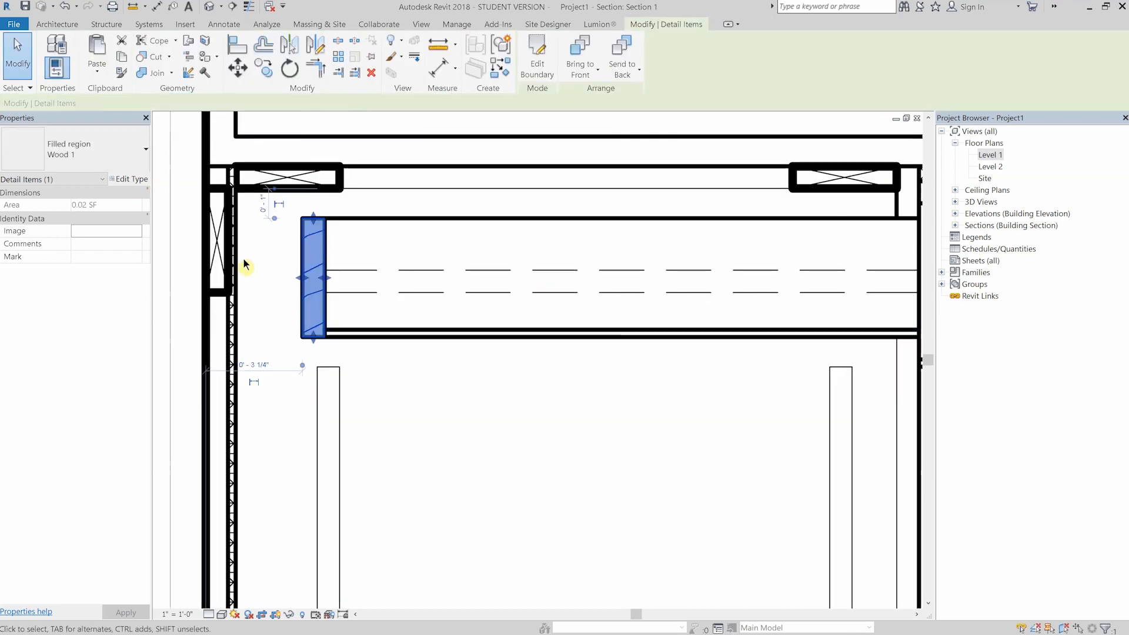
# - Change the filled regions of the drawer back panel and the shelf to the Wood 2 type
pyautogui.click(94, 152)
pyautogui.click(38, 373)
pyautogui.click(366, 365)
pyautogui.scroll(-3, 366, 365)
pyautogui.click(361, 452)
pyautogui.click(117, 160)
pyautogui.click(54, 371)
pyautogui.click(360, 335)
pyautogui.scroll(-3, 361, 335)
pyautogui.moveTo(360, 335); pyautogui.dragTo(362, 305, button='middle')
pyautogui.scroll(5, 356, 513)
# - Create a rectangular Wood 1 filled region covering the cabinet's bottom panel from the back to the door
pyautogui.click(356, 513)
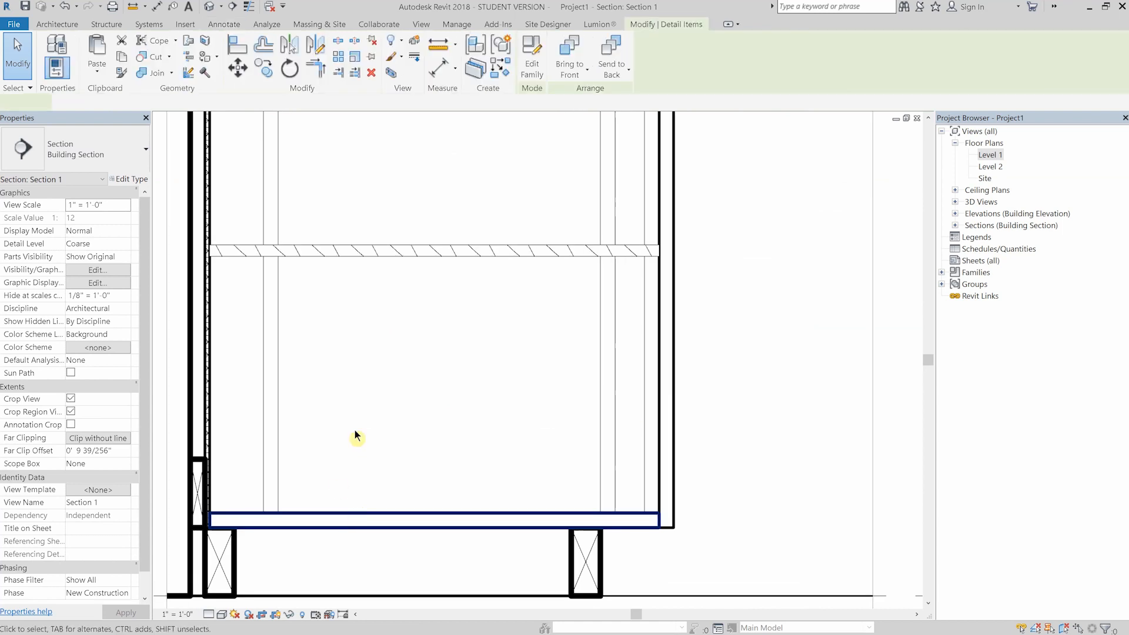
pyautogui.click(321, 415)
pyautogui.scroll(-2, 353, 393)
pyautogui.moveTo(380, 365)
pyautogui.mouseDown(button='middle')
pyautogui.moveTo(378, 434)
pyautogui.moveTo(374, 292)
pyautogui.mouseUp(button='middle')
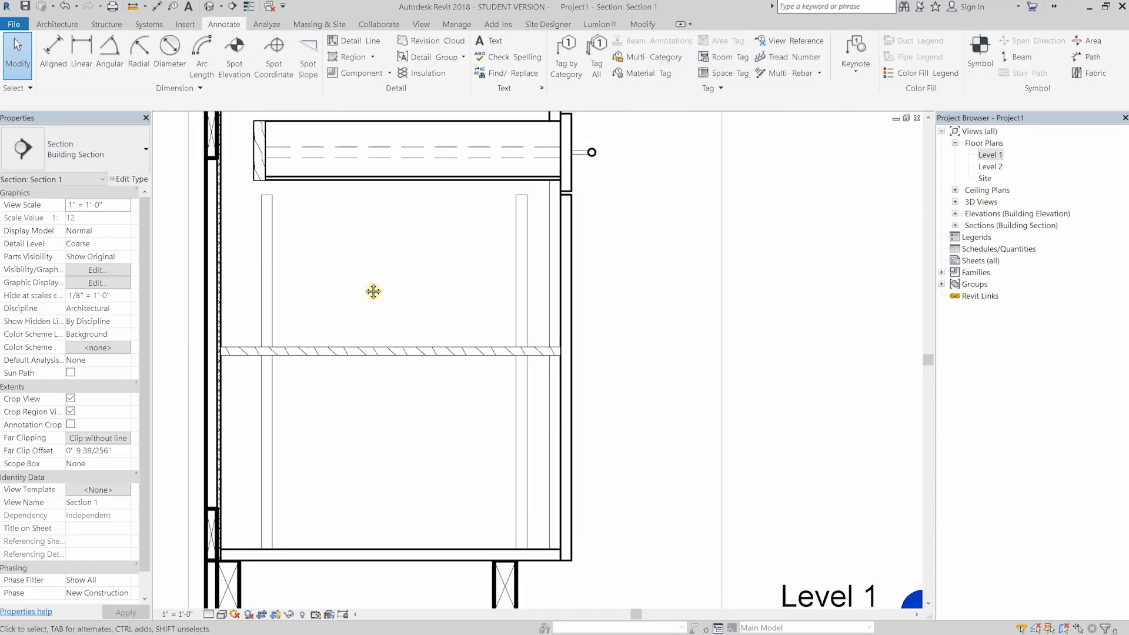
pyautogui.scroll(-1, 347, 284)
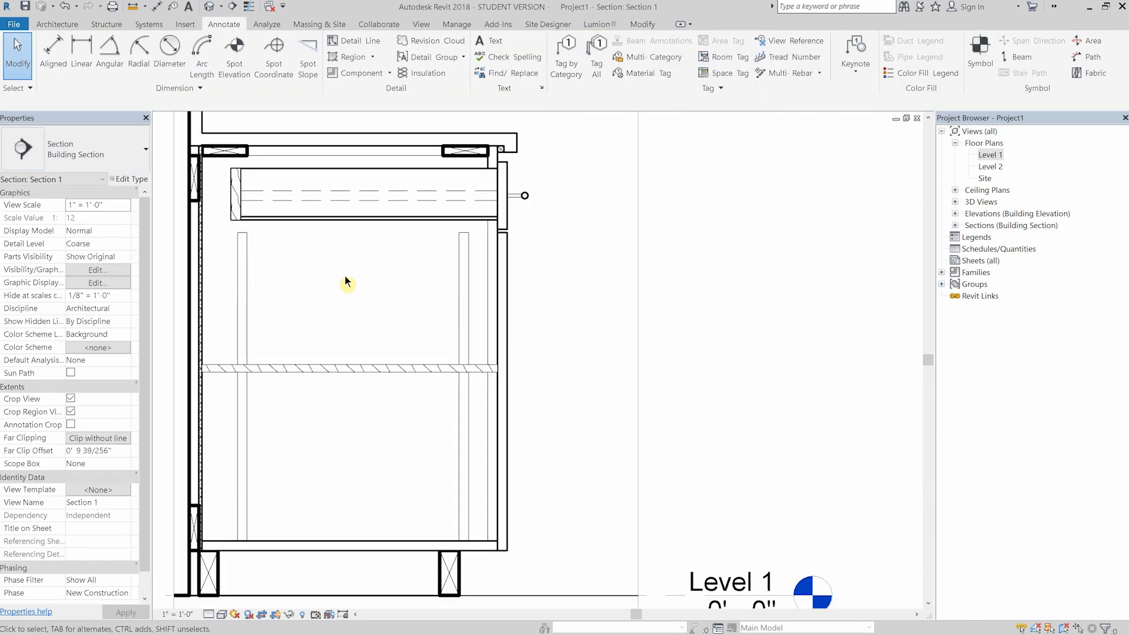
pyautogui.moveTo(358, 292); pyautogui.dragTo(393, 276, button='middle')
pyautogui.scroll(1, 340, 488)
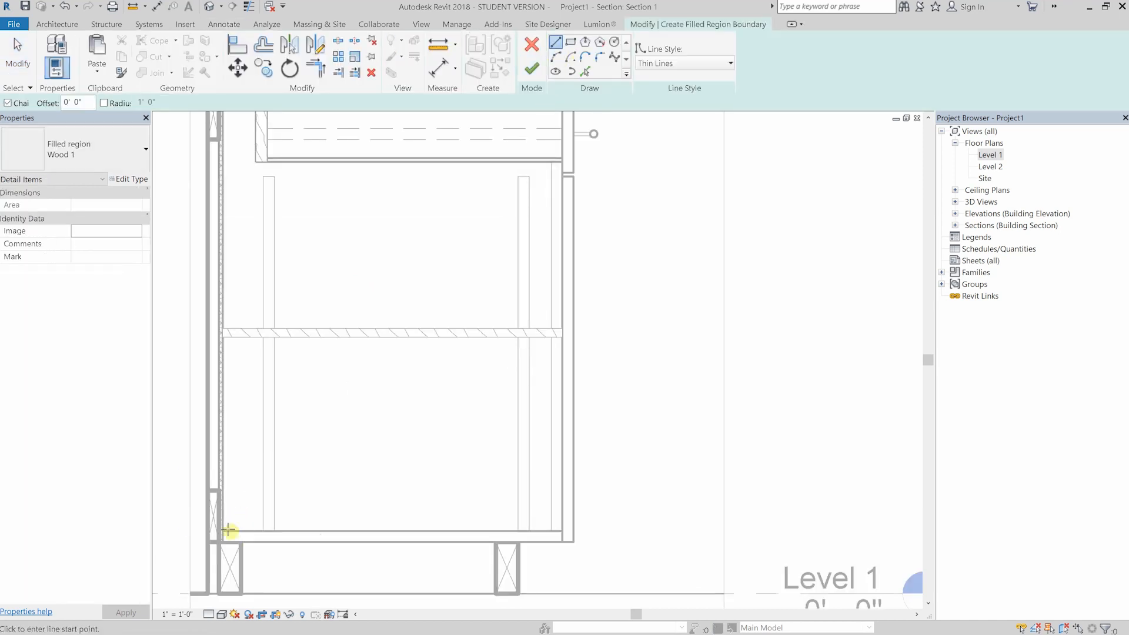
pyautogui.click(223, 531)
pyautogui.click(571, 43)
pyautogui.click(222, 531)
pyautogui.click(562, 542)
pyautogui.click(532, 69)
# - Change the bottom panel's filled region type to Wood 2
pyautogui.scroll(-2, 385, 286)
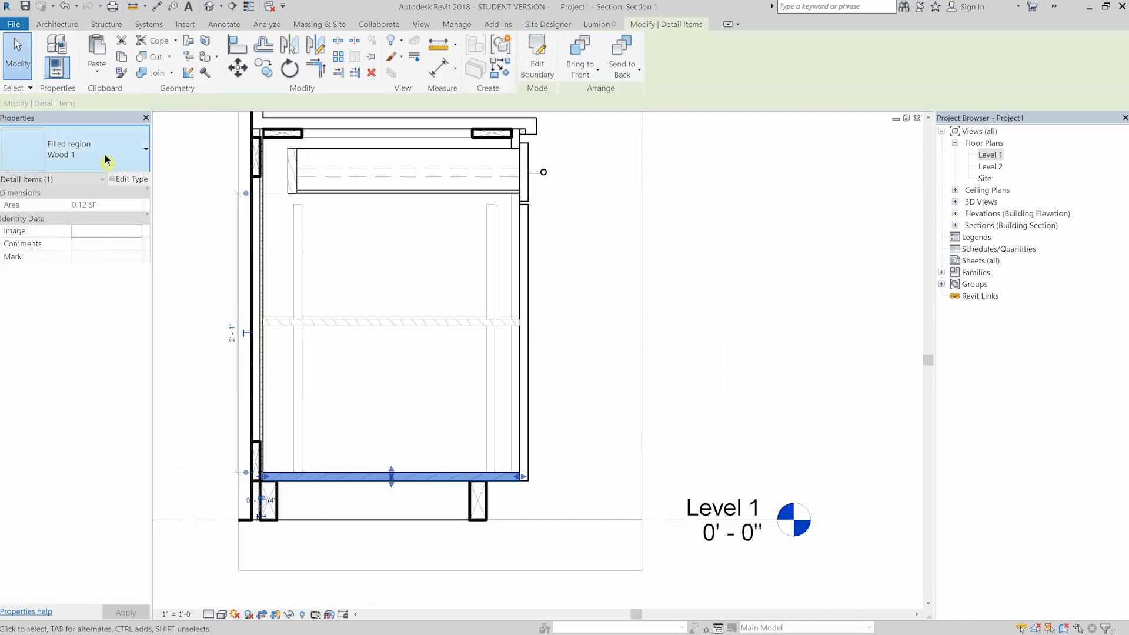
pyautogui.click(105, 154)
pyautogui.click(53, 371)
pyautogui.click(387, 407)
pyautogui.moveTo(380, 290); pyautogui.dragTo(383, 294, button='middle')
# - Edit the boundary of the drawer back's filled region and give its outline a heavier line style
pyautogui.click(364, 475)
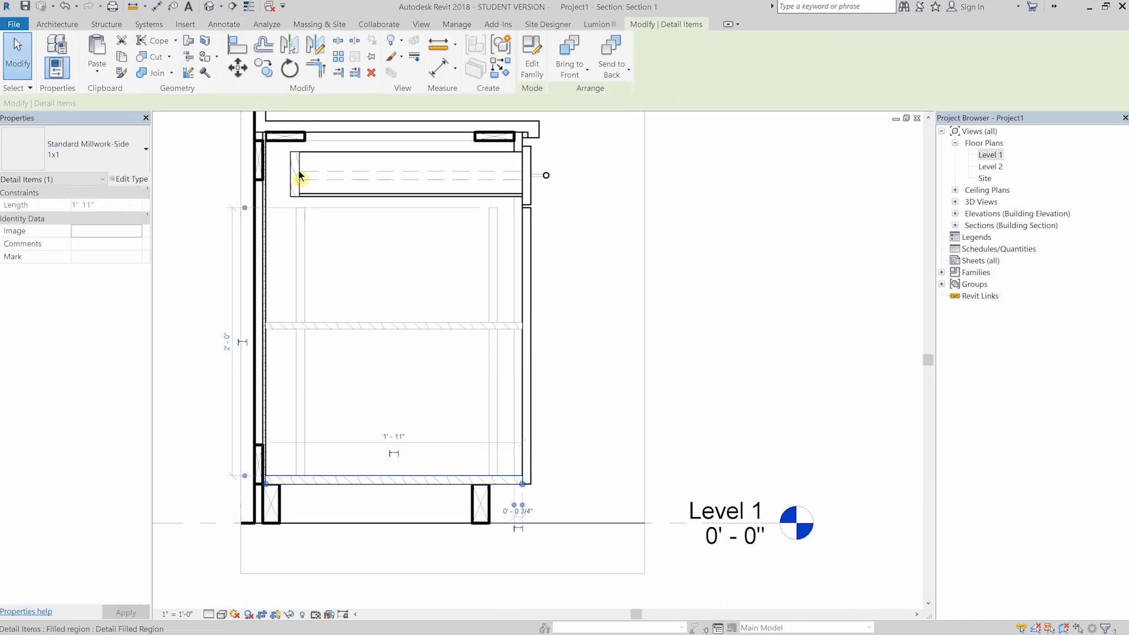
pyautogui.scroll(3, 299, 172)
pyautogui.click(296, 133)
pyautogui.moveTo(312, 147); pyautogui.dragTo(312, 185, button='middle')
pyautogui.click(580, 51)
pyautogui.scroll(-1, 281, 219)
pyautogui.doubleClick(281, 192)
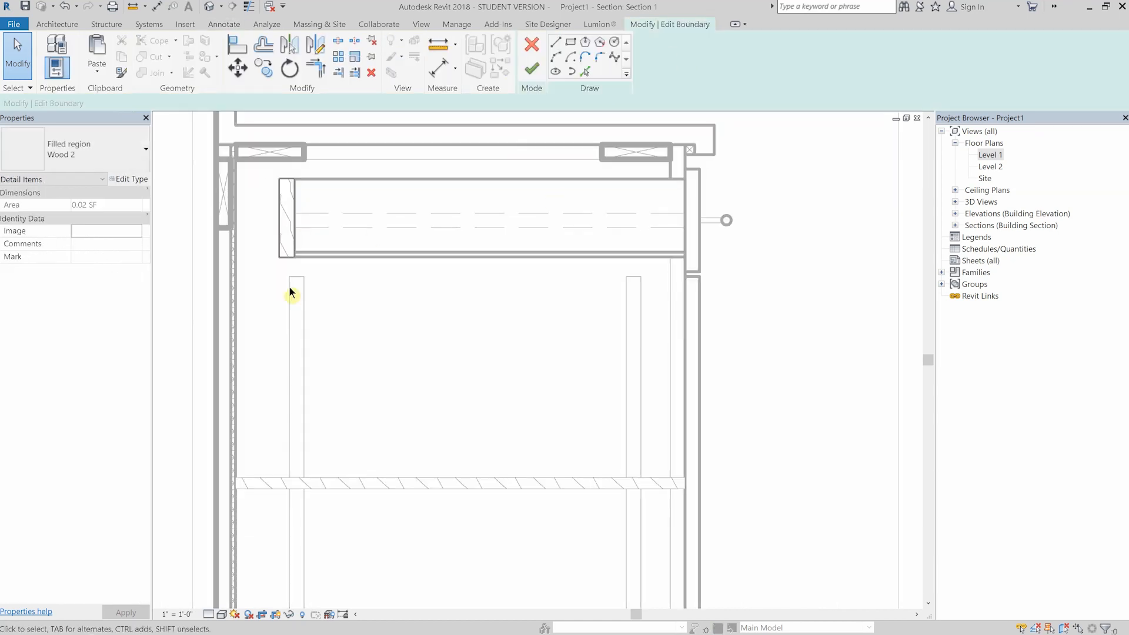
pyautogui.moveTo(260, 282); pyautogui.dragTo(369, 154)
pyautogui.click(729, 64)
pyautogui.click(677, 217)
pyautogui.click(383, 364)
pyautogui.scroll(-2, 382, 364)
pyautogui.moveTo(383, 365); pyautogui.dragTo(338, 170, button='middle')
pyautogui.click(535, 73)
# - Set all boundary lines of the cabinet bottom panel's filled region to Medium Lines
pyautogui.click(531, 59)
pyautogui.moveTo(643, 546); pyautogui.dragTo(157, 399)
pyautogui.click(729, 64)
pyautogui.click(677, 181)
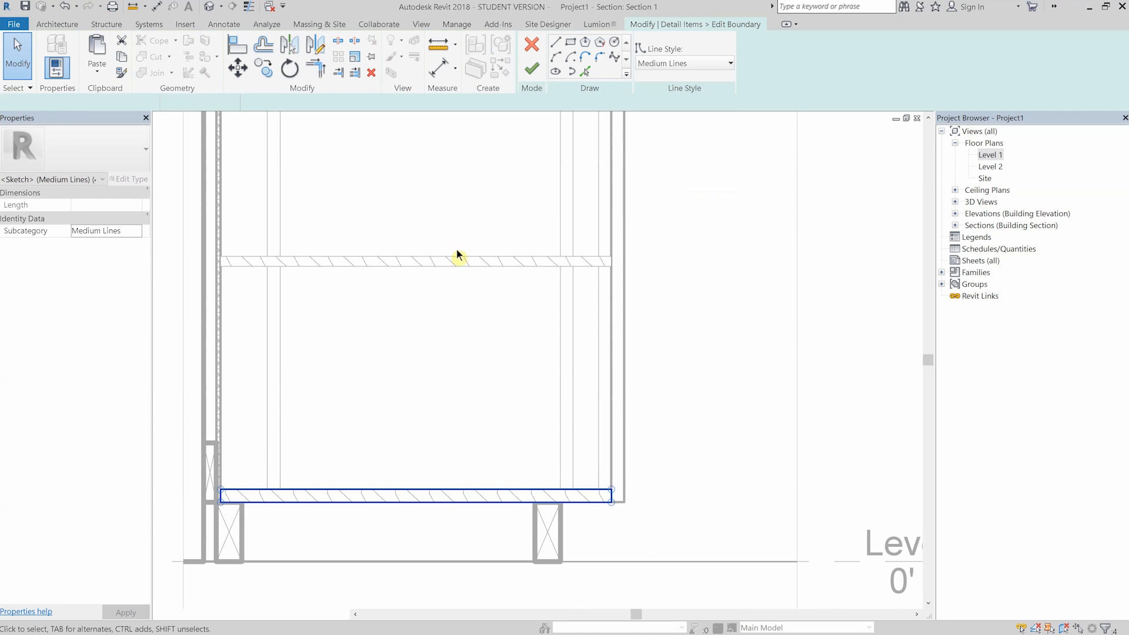
pyautogui.scroll(-2, 456, 250)
pyautogui.moveTo(456, 250); pyautogui.dragTo(460, 326, button='middle')
pyautogui.click(532, 69)
# - Set all boundary lines of the shelf's filled region to Medium Lines
pyautogui.click(443, 333)
pyautogui.click(533, 58)
pyautogui.moveTo(615, 381); pyautogui.dragTo(206, 266)
pyautogui.click(729, 63)
pyautogui.click(676, 181)
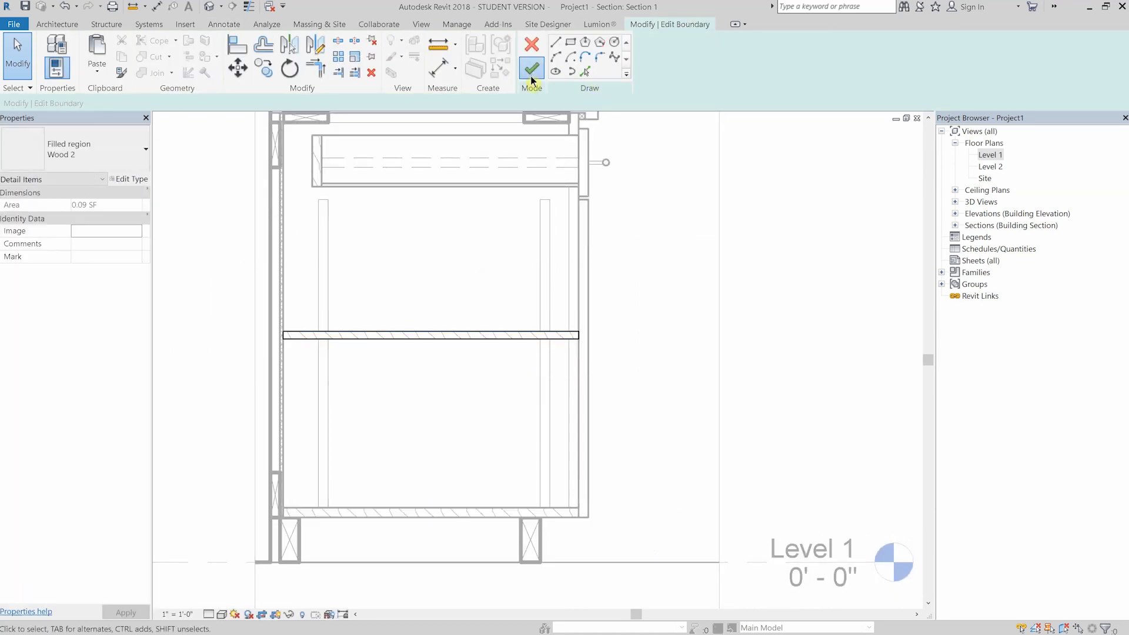
pyautogui.click(532, 68)
pyautogui.scroll(-2, 412, 318)
pyautogui.moveTo(741, 294); pyautogui.dragTo(791, 301, button='middle')
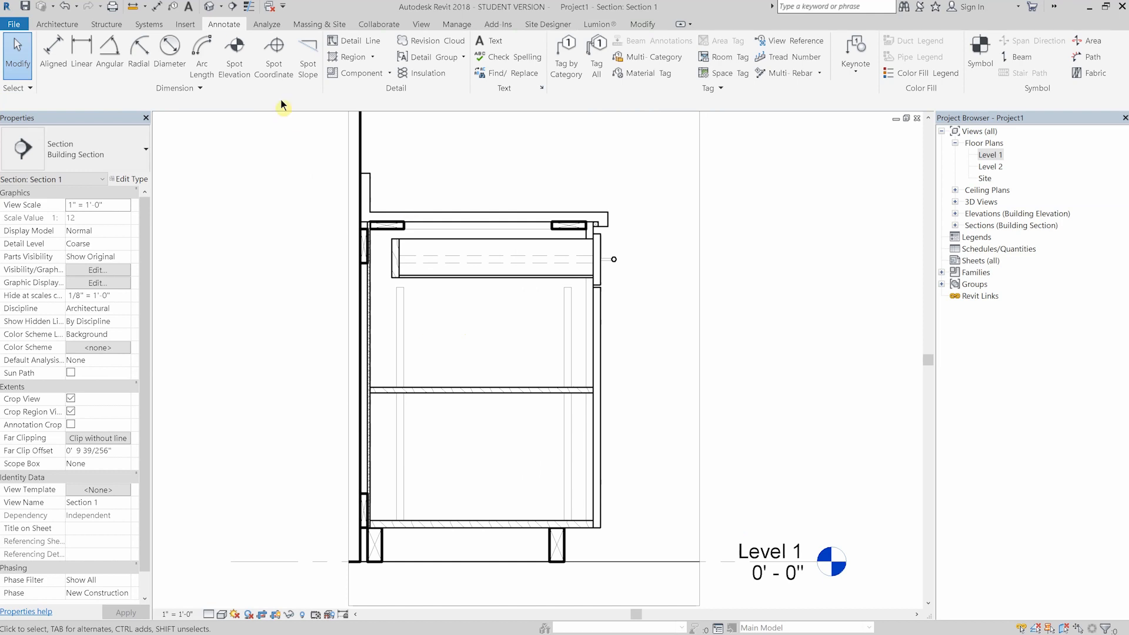
# - Place an aligned dimension for the backsplash's height above the countertop
pyautogui.click(51, 51)
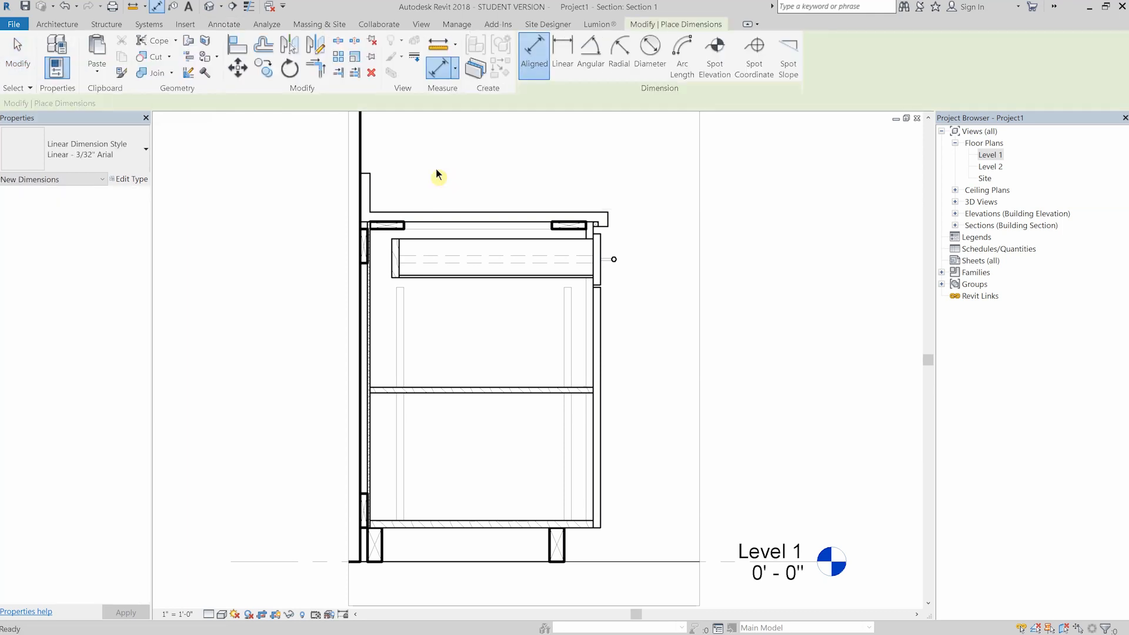
pyautogui.press('Escape')
pyautogui.press('i')
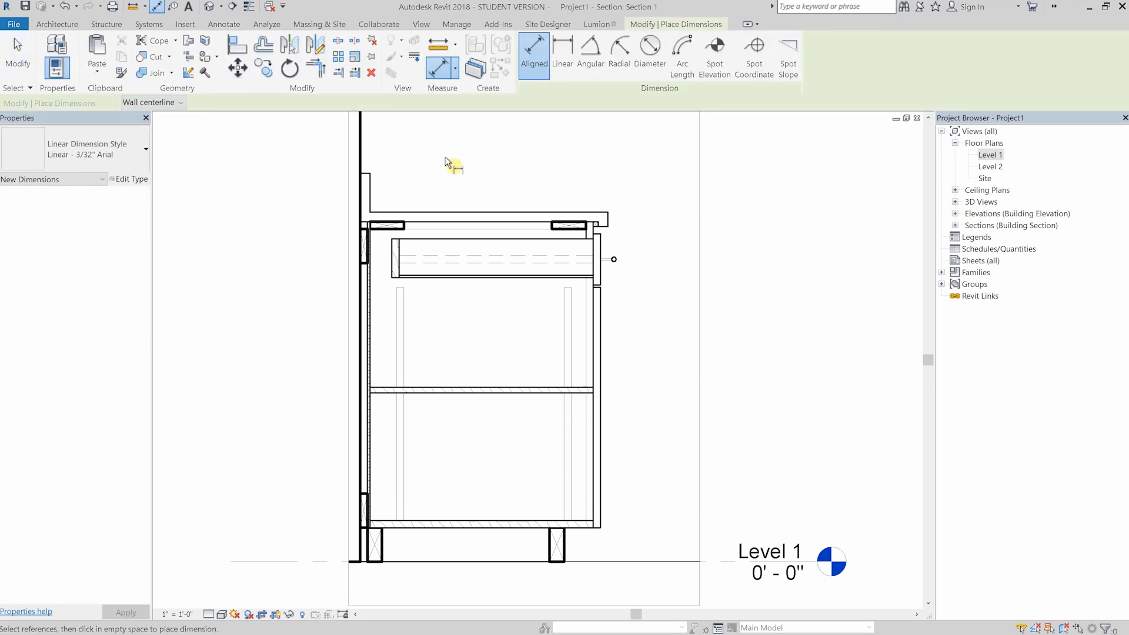
pyautogui.scroll(2, 447, 164)
pyautogui.click(323, 183)
pyautogui.scroll(3, 345, 183)
pyautogui.click(350, 274)
pyautogui.click(401, 236)
pyautogui.scroll(-2, 397, 194)
# - Dimension the depths from the wall to the cabinet box front and to the countertop's front edge, placing both above the counter
pyautogui.click(310, 197)
pyautogui.moveTo(642, 244); pyautogui.dragTo(605, 245, button='middle')
pyautogui.scroll(2, 605, 244)
pyautogui.click(723, 388)
pyautogui.scroll(-2, 672, 311)
pyautogui.click(612, 201)
pyautogui.moveTo(529, 170); pyautogui.dragTo(516, 239, button='middle')
pyautogui.click(283, 188)
pyautogui.click(717, 409)
pyautogui.click(650, 212)
pyautogui.scroll(-2, 656, 220)
# - Dimension the toe kick's setback from the door face below the cabinet and its height above the floor beside the front
pyautogui.moveTo(785, 468); pyautogui.dragTo(656, 337, button='middle')
pyautogui.scroll(6, 564, 527)
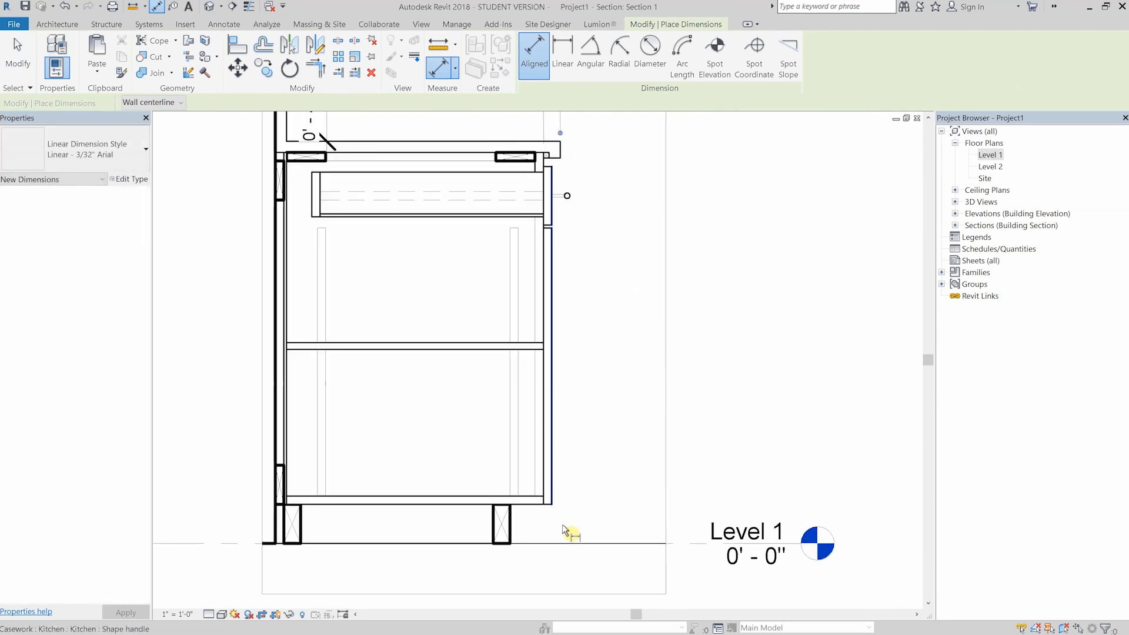
pyautogui.moveTo(564, 528); pyautogui.dragTo(596, 337, button='middle')
pyautogui.click(483, 313)
pyautogui.click(566, 281)
pyautogui.click(548, 431)
pyautogui.click(612, 365)
pyautogui.click(557, 286)
pyautogui.click(658, 313)
# - Dimension the overall height from the floor to the top of the countertop, outside the toe-kick height dimension
pyautogui.scroll(-1, 631, 303)
pyautogui.moveTo(631, 303); pyautogui.dragTo(603, 473, button='middle')
pyautogui.click(666, 524)
pyautogui.scroll(-1, 651, 259)
pyautogui.moveTo(651, 259); pyautogui.dragTo(648, 334, button='middle')
pyautogui.moveTo(653, 227); pyautogui.dragTo(649, 338, button='middle')
pyautogui.click(526, 183)
pyautogui.click(652, 203)
pyautogui.scroll(-1, 600, 262)
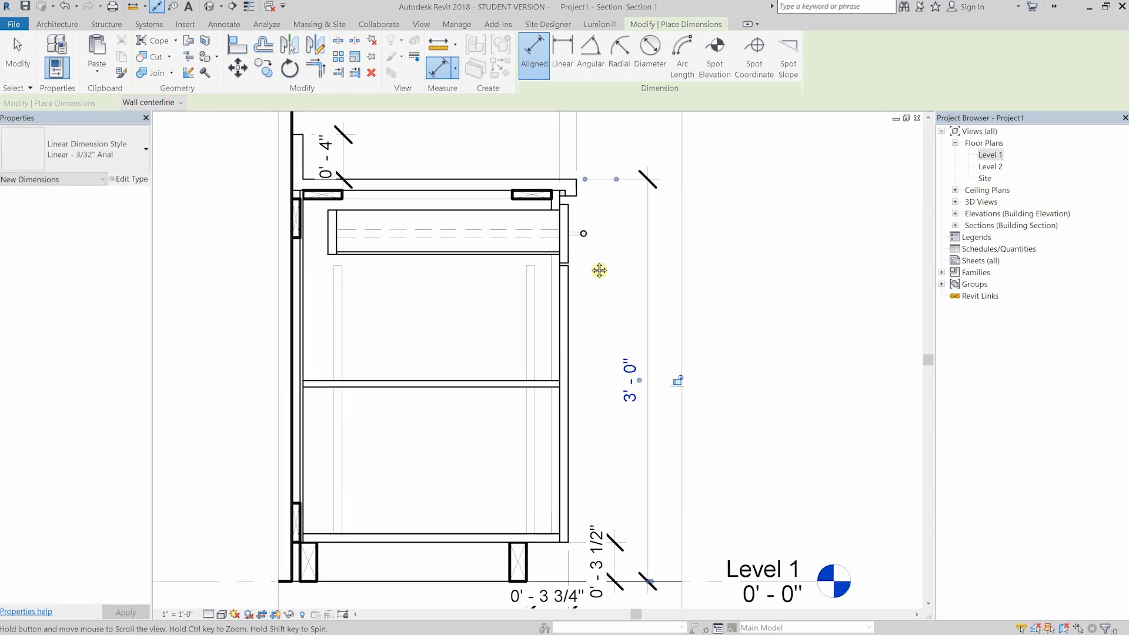
pyautogui.press('Escape')
pyautogui.press('Escape')
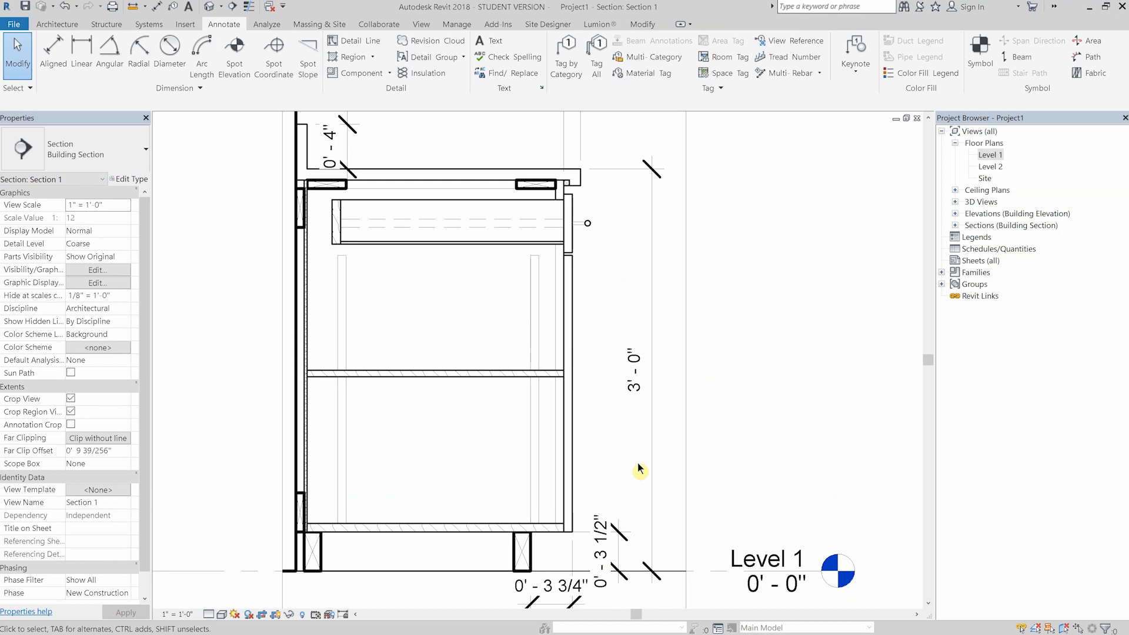
# - Extend the toe-kick height dimension upward by adding a witness line at the top edge of the cabinet door
pyautogui.click(625, 541)
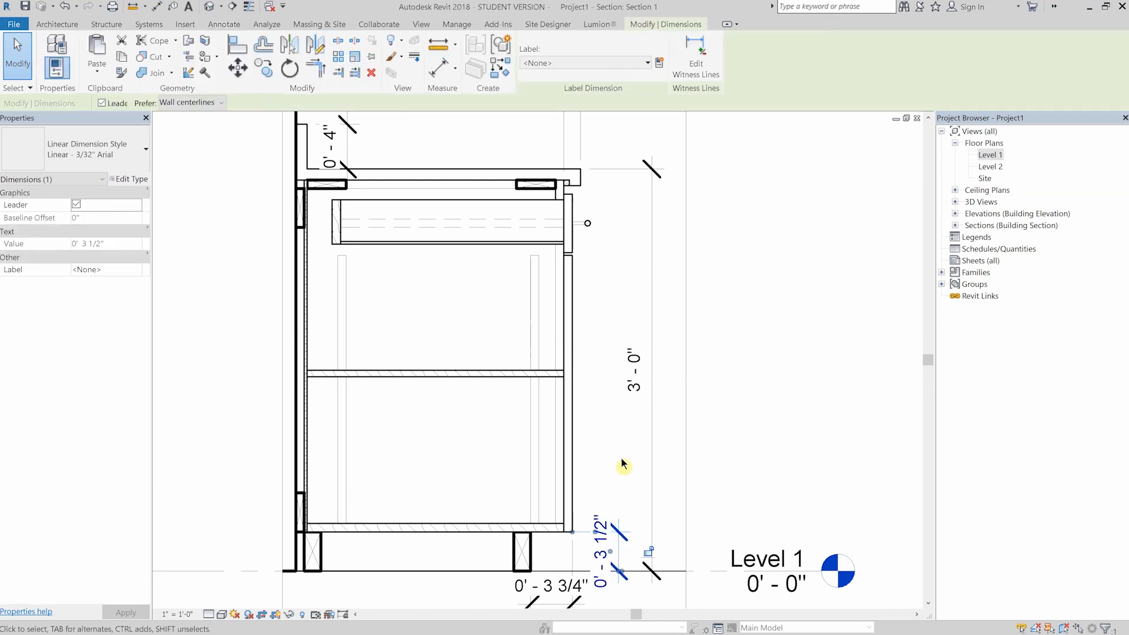
pyautogui.click(698, 54)
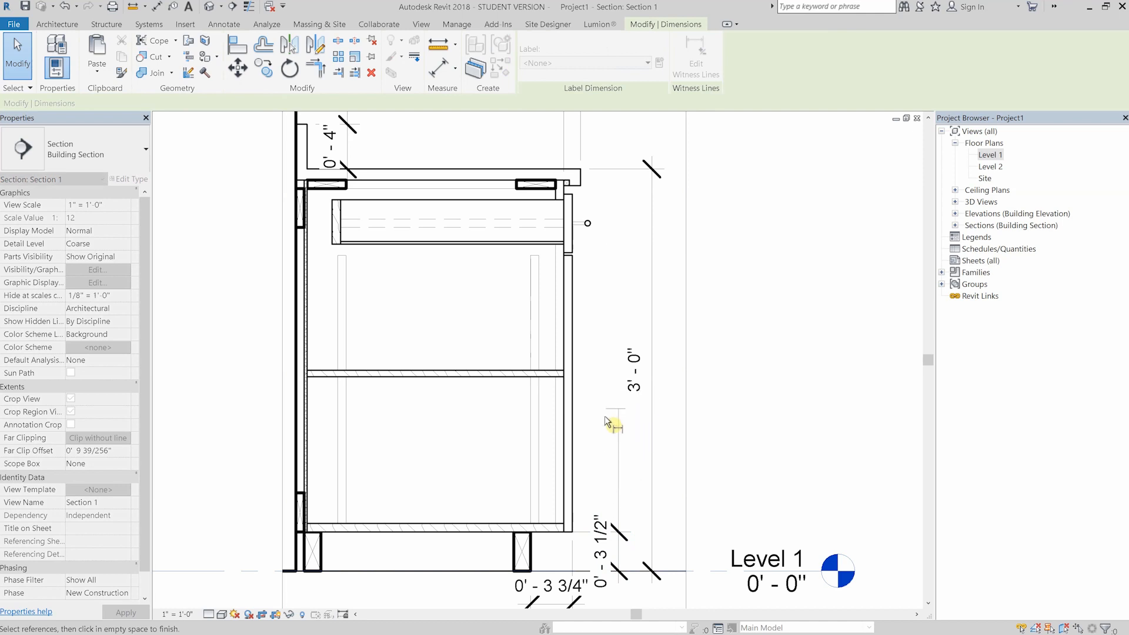
pyautogui.scroll(5, 617, 331)
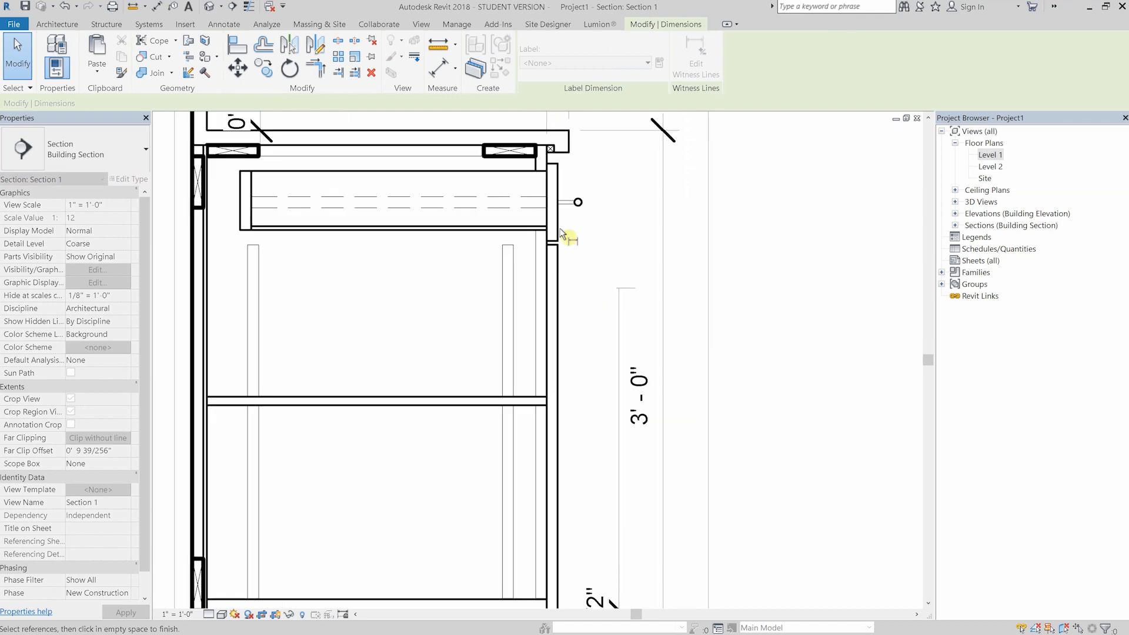
pyautogui.click(522, 235)
pyautogui.moveTo(600, 210); pyautogui.dragTo(593, 243, button='middle')
pyautogui.scroll(-6, 618, 285)
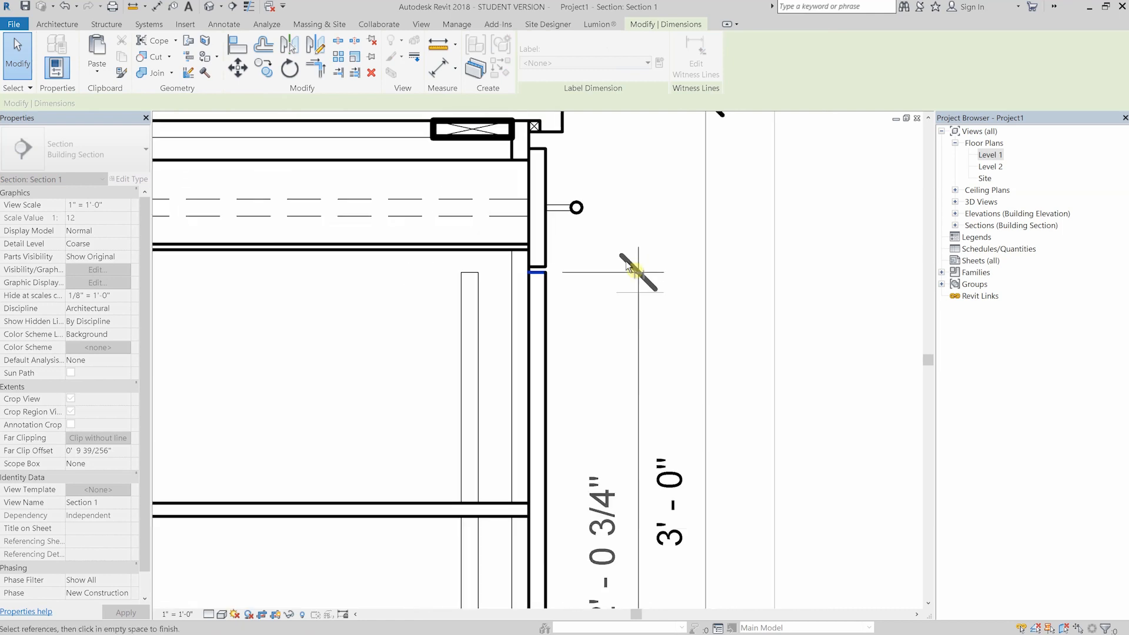
pyautogui.scroll(5, 601, 252)
# - Add witness lines at the top of the drawer front and the top of the countertop to the same dimension string
pyautogui.moveTo(645, 244); pyautogui.dragTo(598, 302, button='middle')
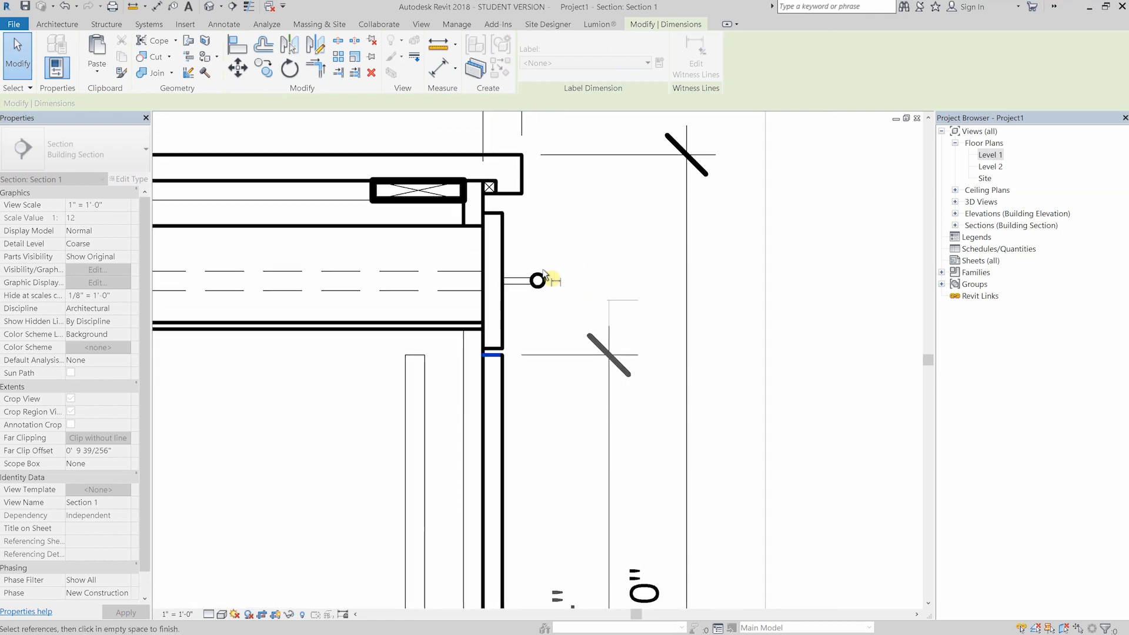
pyautogui.scroll(-1, 491, 217)
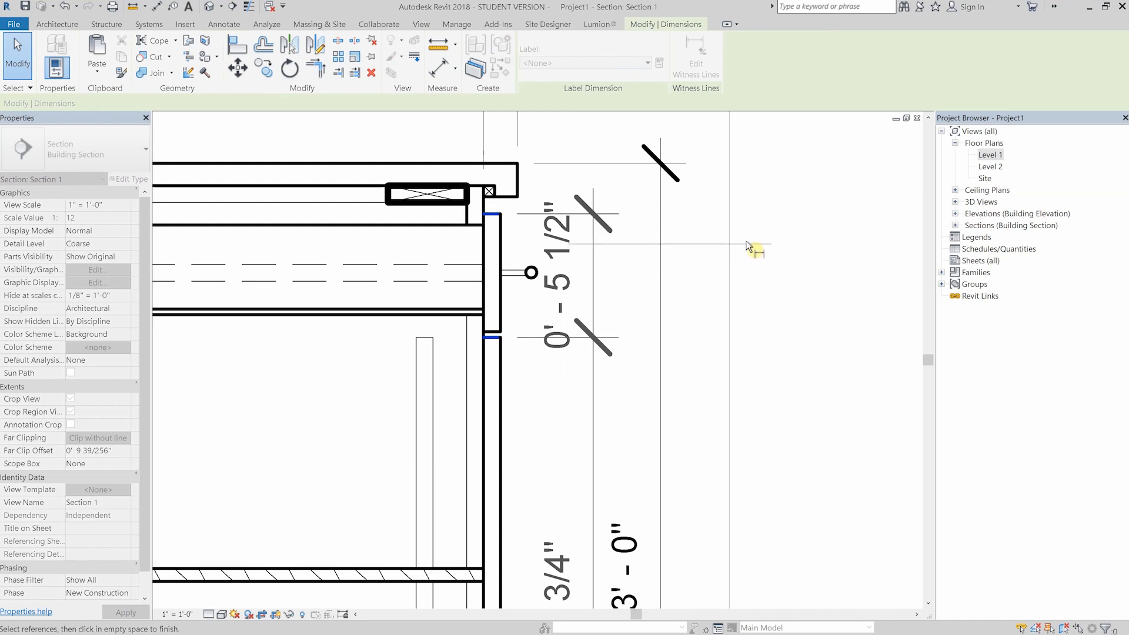
pyautogui.moveTo(598, 177); pyautogui.dragTo(581, 240, button='middle')
pyautogui.click(503, 227)
pyautogui.click(626, 180)
pyautogui.scroll(-1, 629, 183)
pyautogui.moveTo(640, 287); pyautogui.dragTo(640, 365, button='middle')
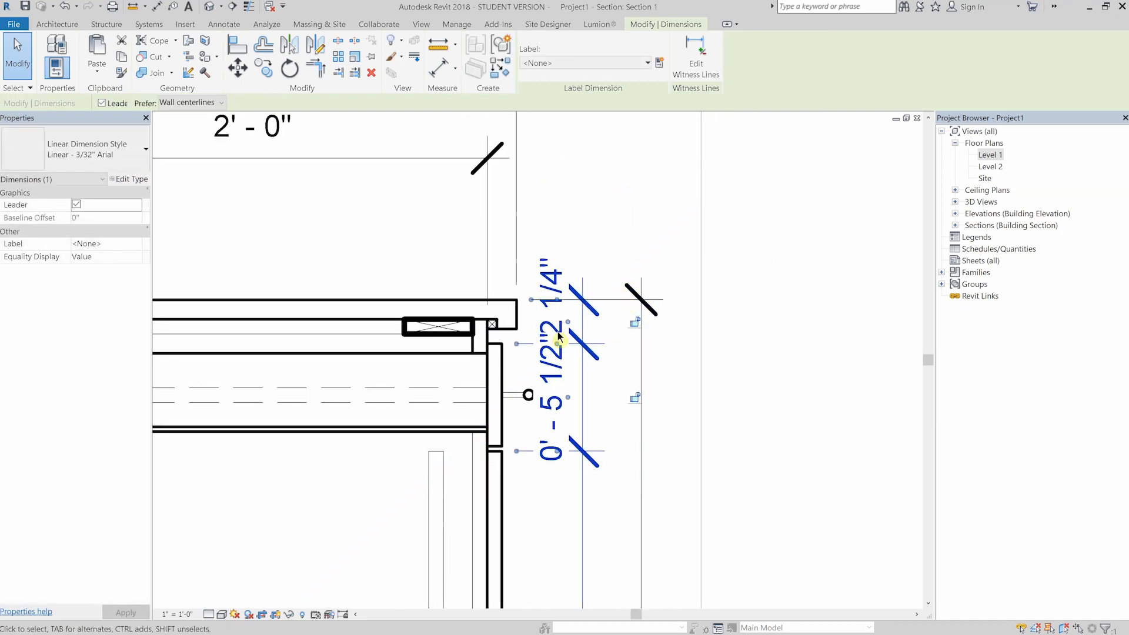
# - Move the text of the dimension between drawer front and countertop top up above the counter, clear of the text below
pyautogui.press('Escape')
pyautogui.click(577, 319)
pyautogui.moveTo(569, 322); pyautogui.dragTo(566, 242)
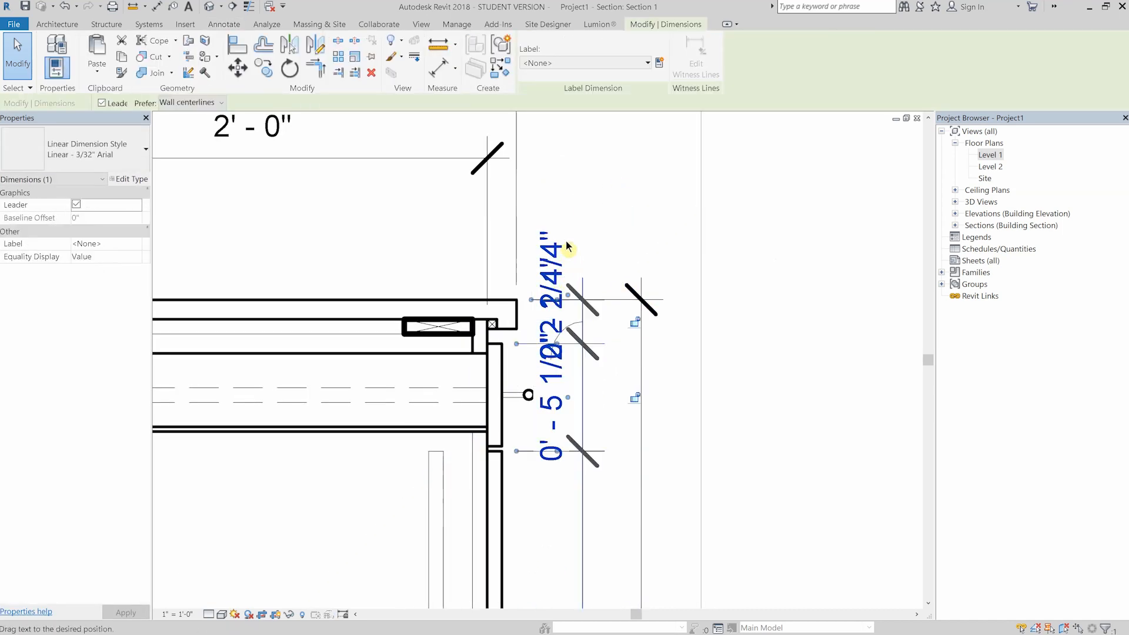
pyautogui.moveTo(577, 204); pyautogui.dragTo(577, 202)
pyautogui.press('Escape')
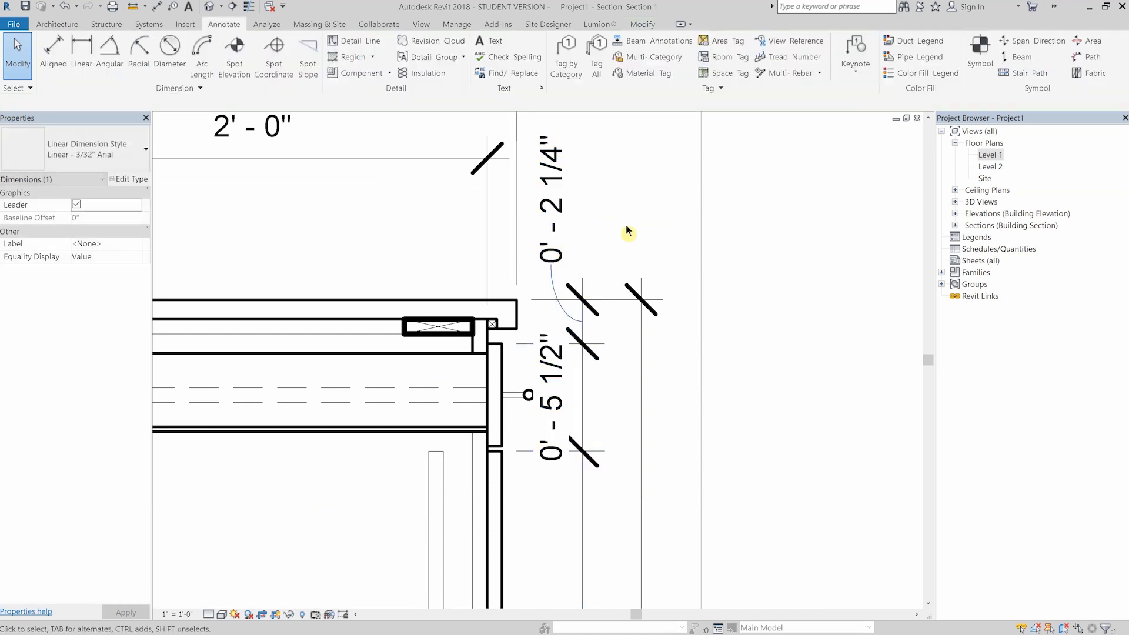
# - Move the drawer front's height dimension text down below its segment, beside the door
pyautogui.scroll(-1, 607, 262)
pyautogui.moveTo(708, 332); pyautogui.dragTo(710, 238, button='middle')
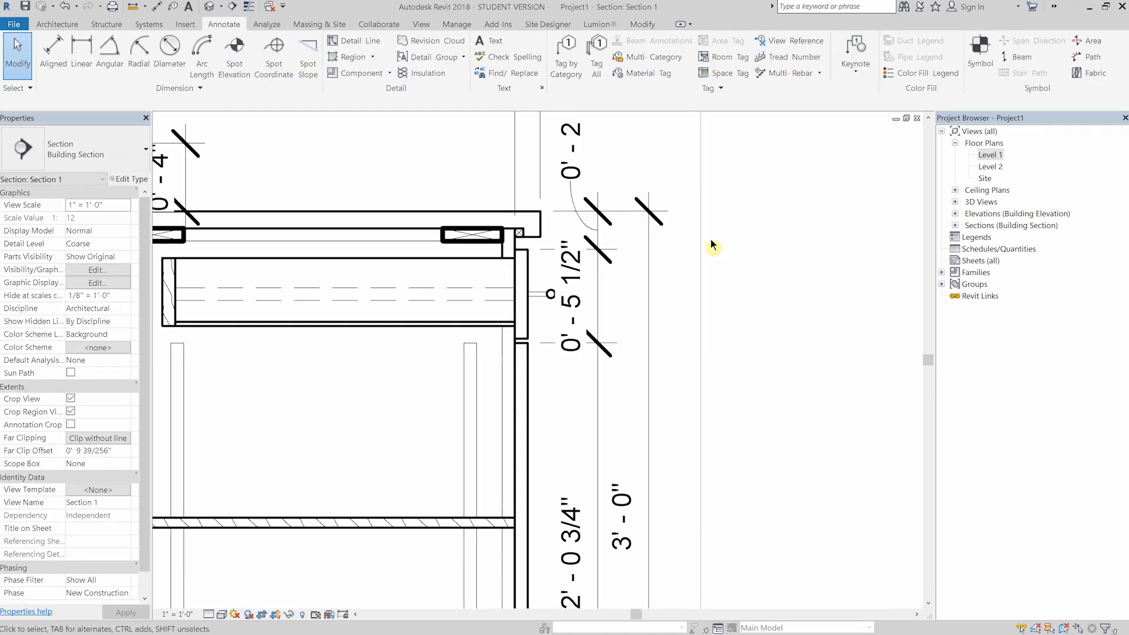
pyautogui.click(595, 291)
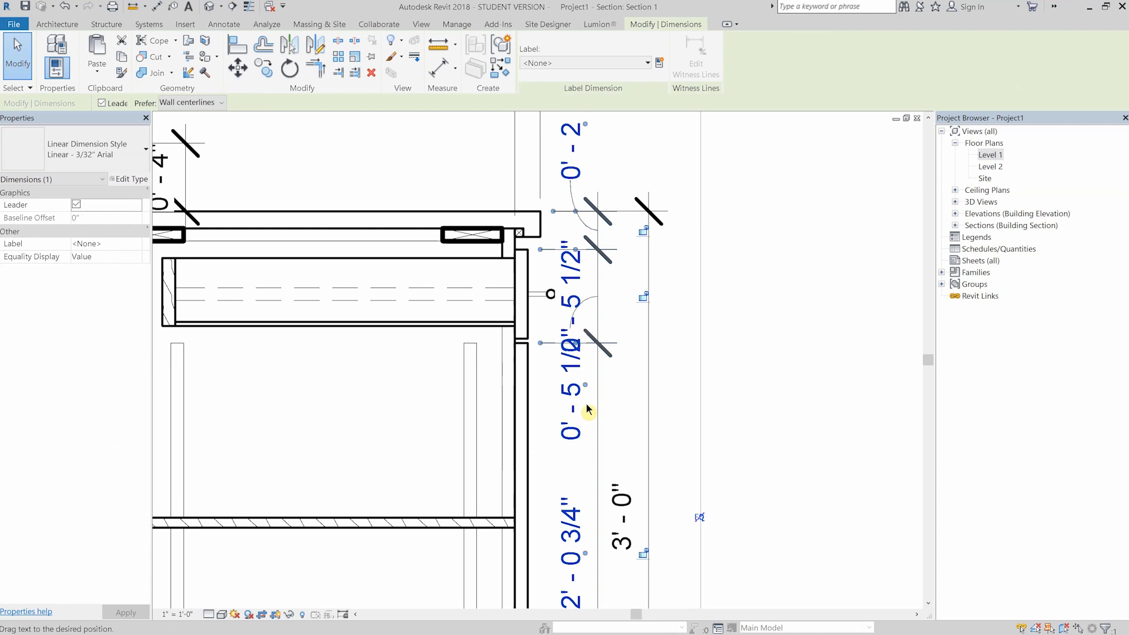
pyautogui.moveTo(586, 422); pyautogui.dragTo(586, 421)
# - Start a text note with a two-segment leader that points at the backsplash and lands outside the wall
pyautogui.scroll(-4, 570, 280)
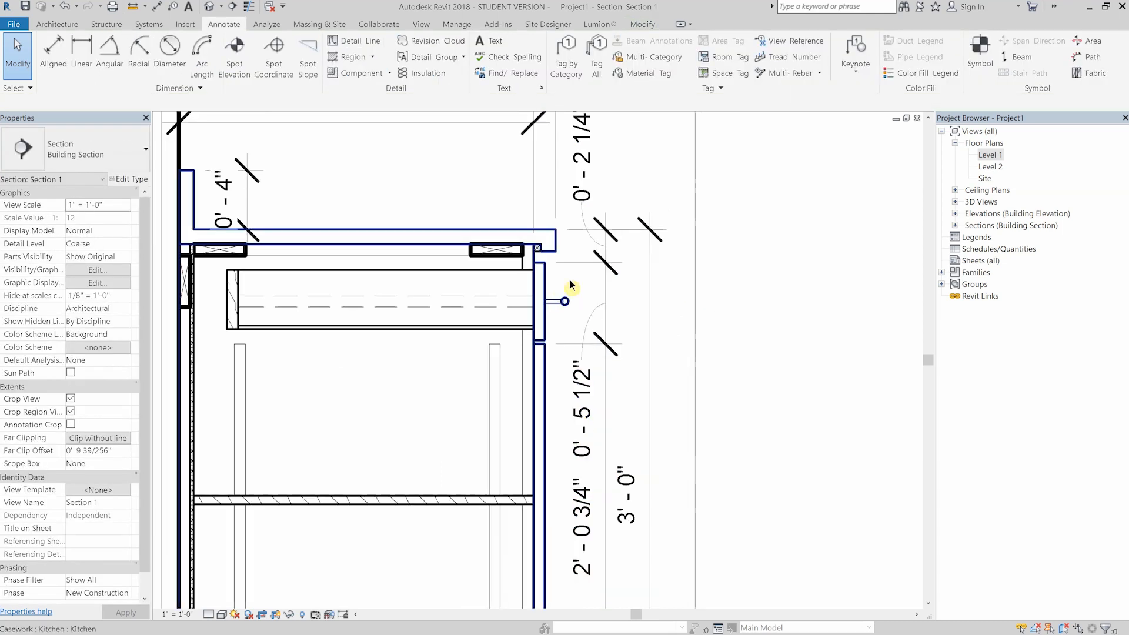
pyautogui.scroll(-1, 511, 338)
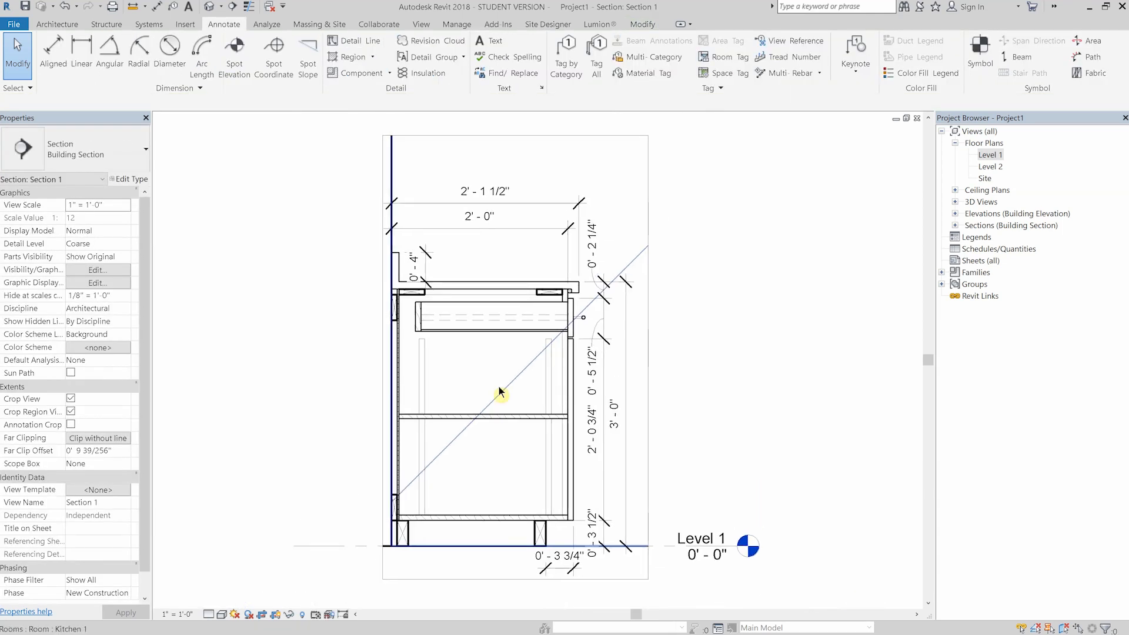
pyautogui.scroll(-1, 510, 370)
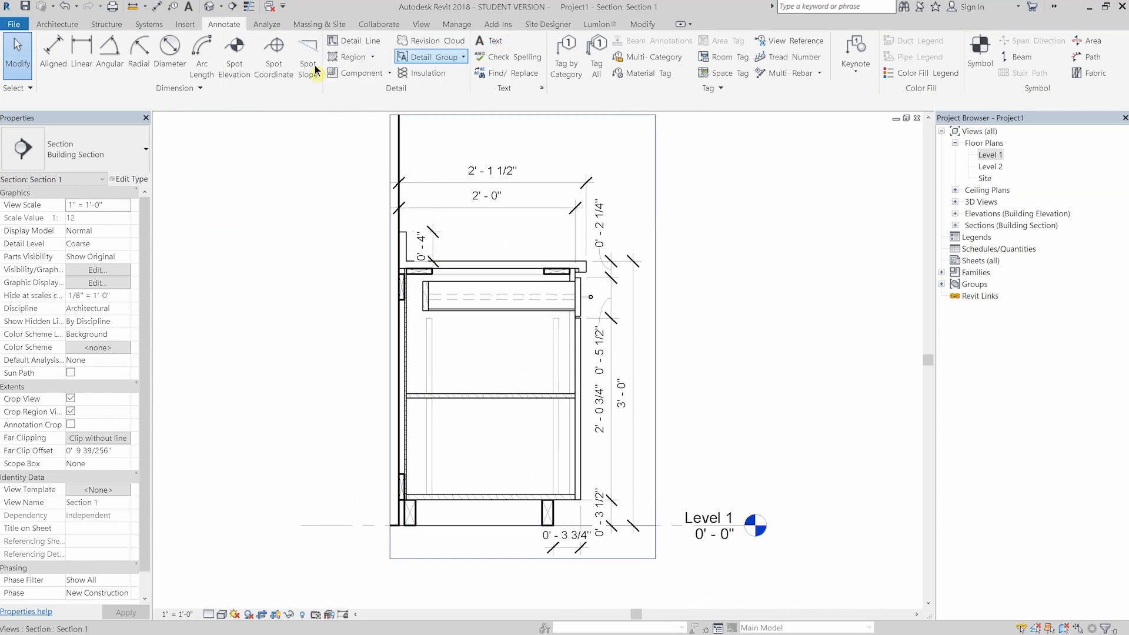
pyautogui.click(482, 44)
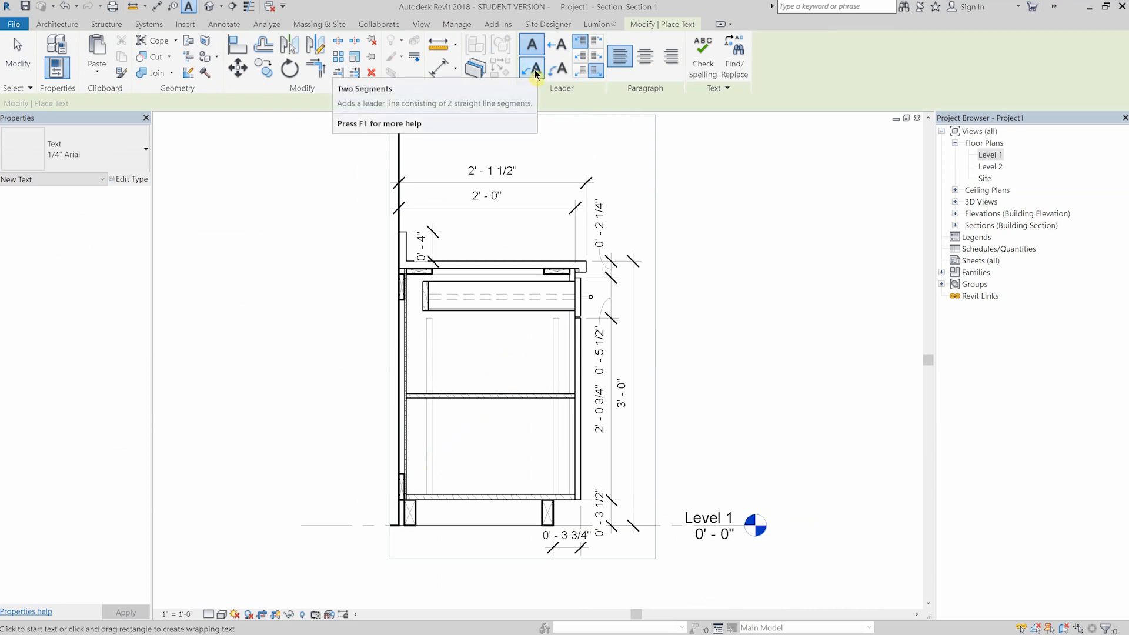
pyautogui.click(535, 72)
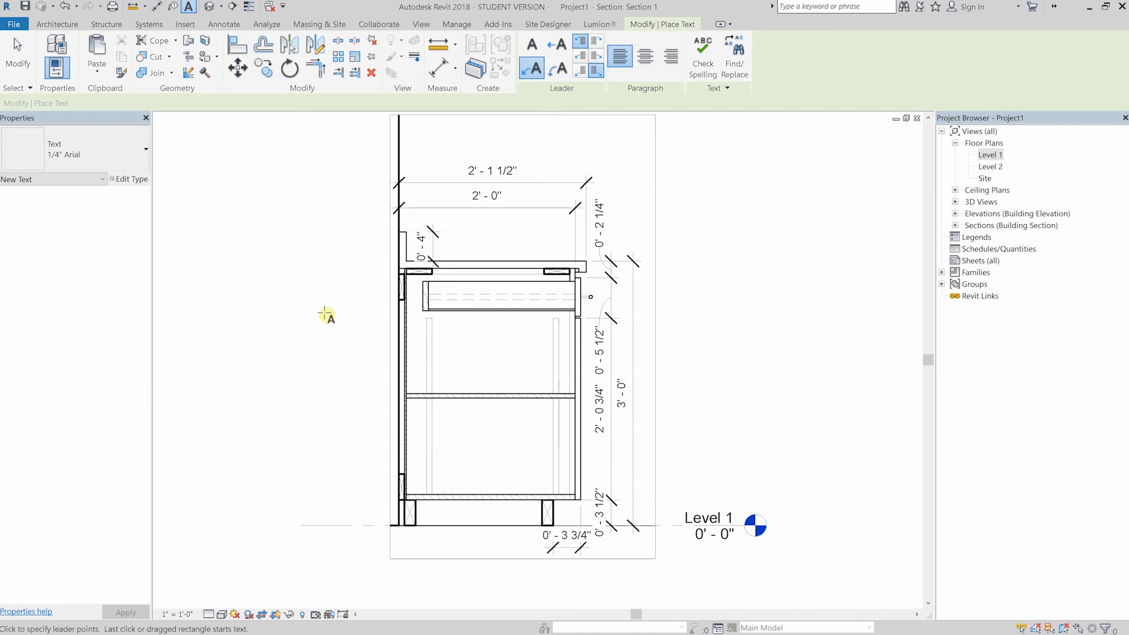
pyautogui.scroll(2, 323, 237)
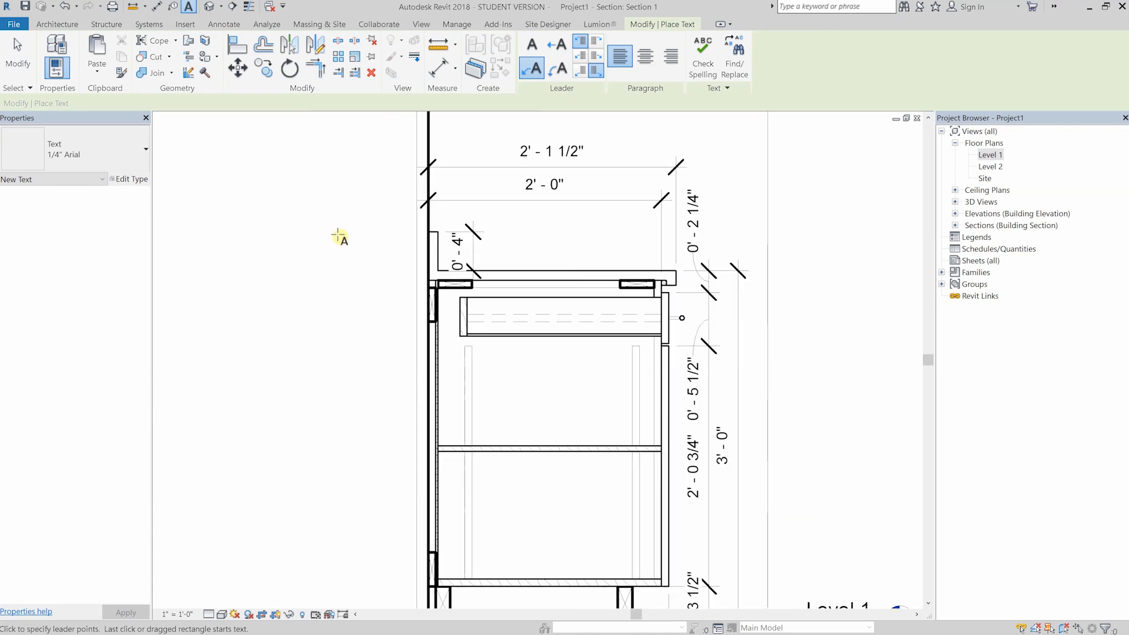
pyautogui.scroll(-1, 409, 229)
pyautogui.click(396, 209)
pyautogui.click(345, 215)
# - Write "SOLID SURFACE TOP, EDGE & INTEGRAL BACKSPLASH" in the backsplash note and finish it
pyautogui.press('capslock')
pyautogui.write('SOLID SURFACE TOP, EDGE & O')
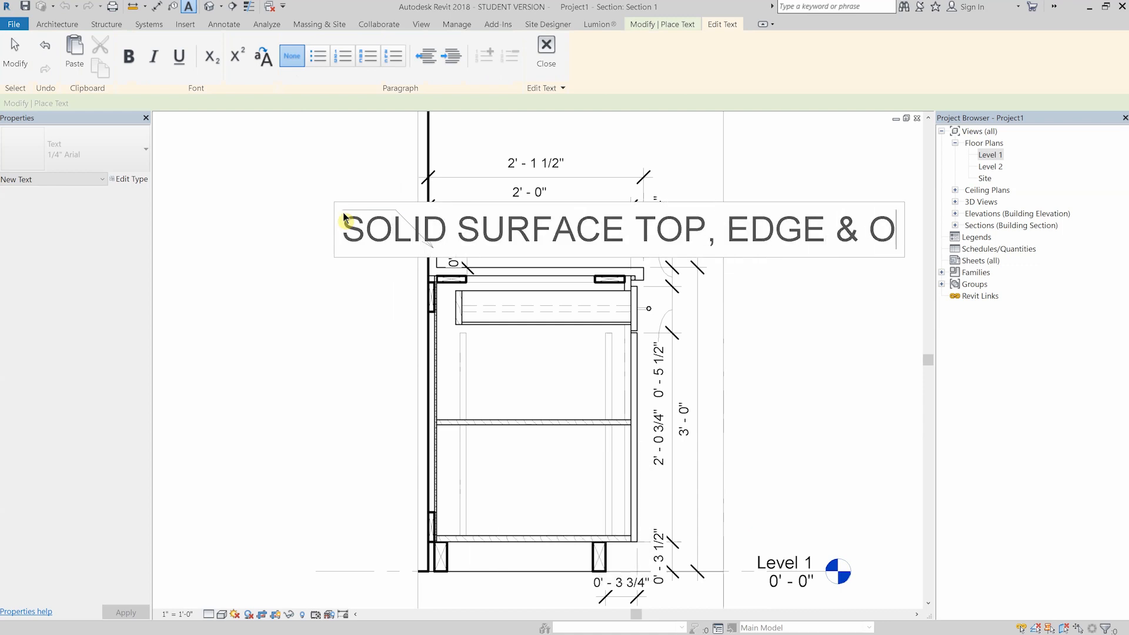
pyautogui.press('BackSpace')
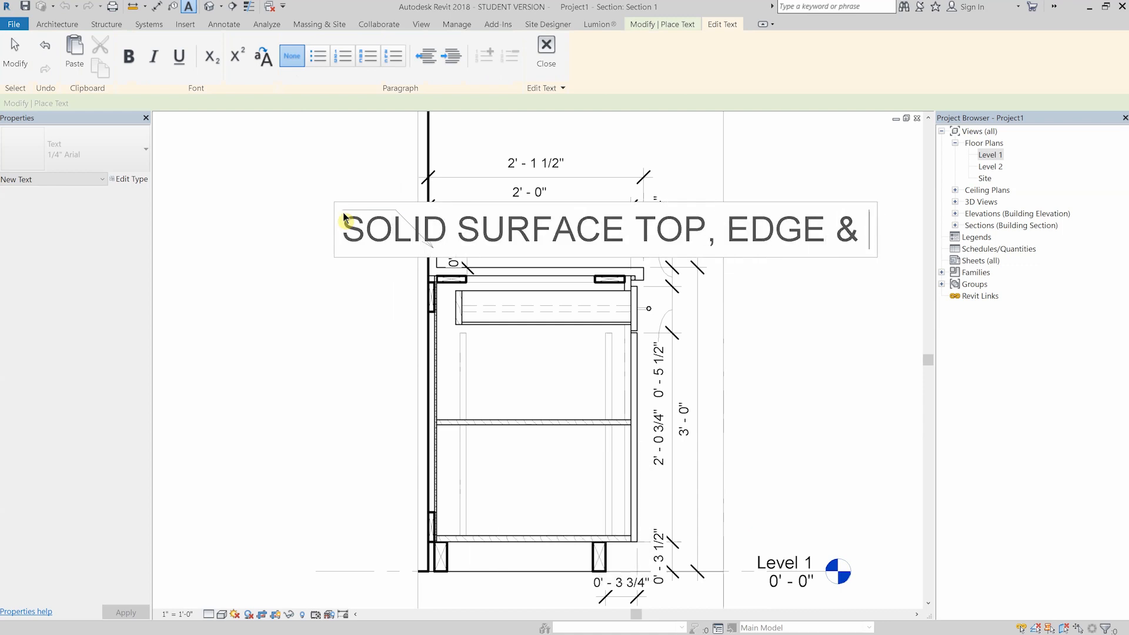
pyautogui.write('INTEGRAL BACKSPLASH')
pyautogui.click(521, 276)
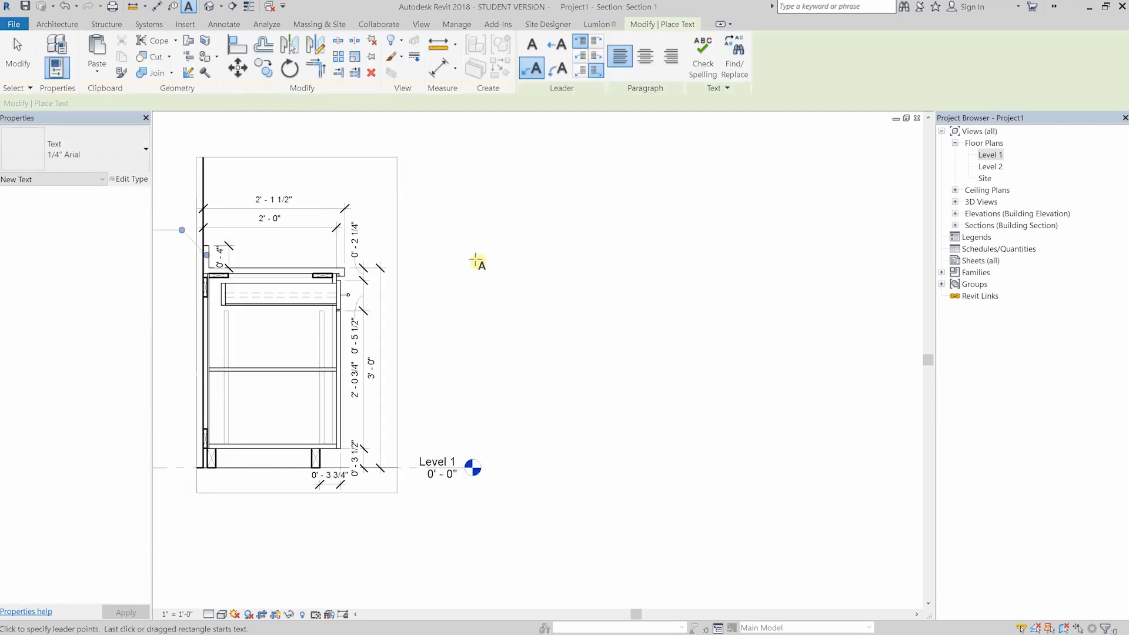
pyautogui.press('Escape')
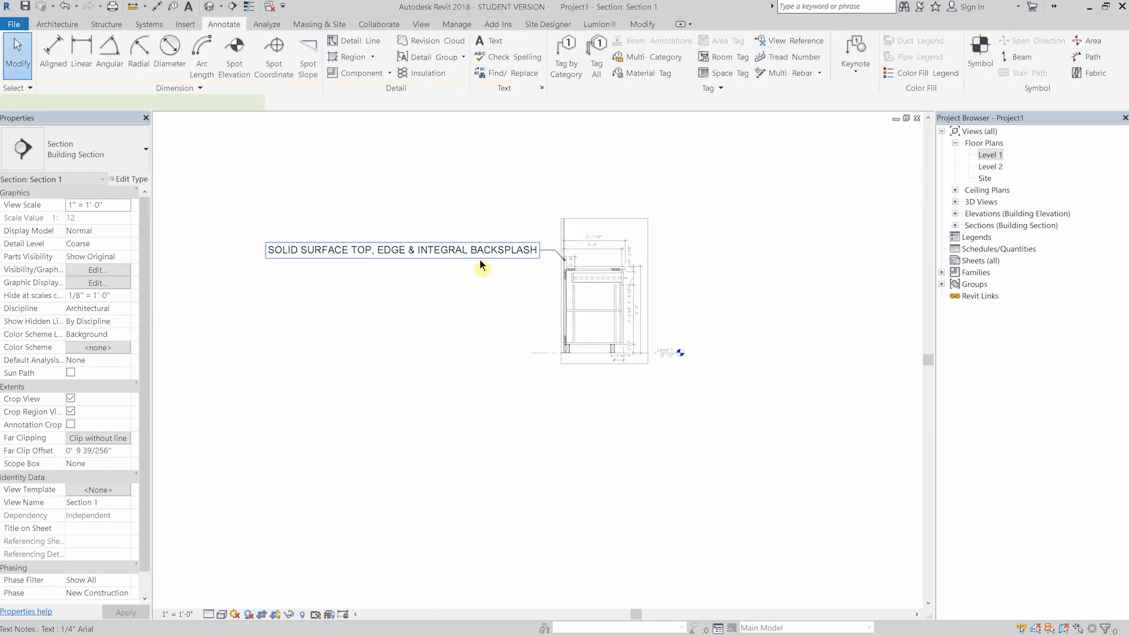
# - Change the backsplash note's text type to 3/32" Arial
pyautogui.click(480, 259)
pyautogui.scroll(1, 511, 265)
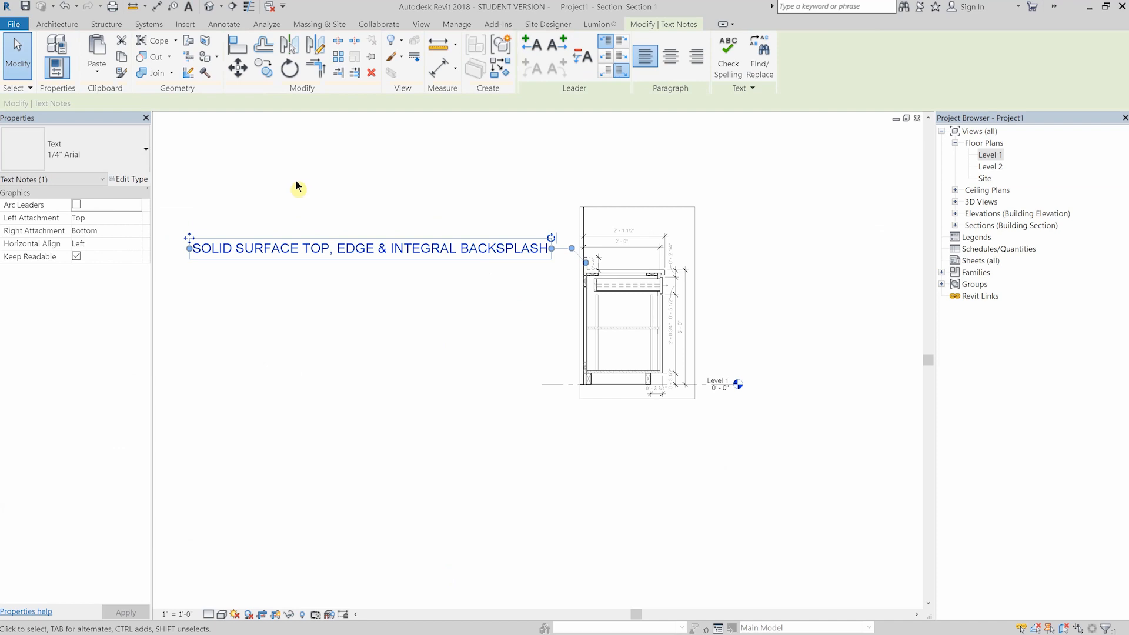
pyautogui.click(125, 158)
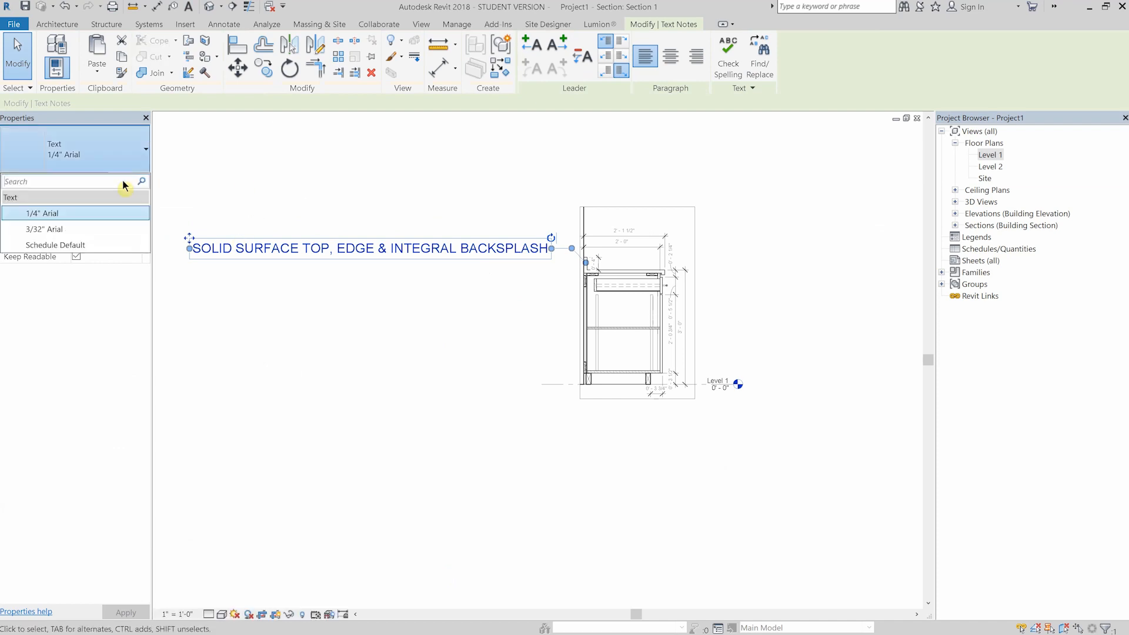
pyautogui.click(53, 230)
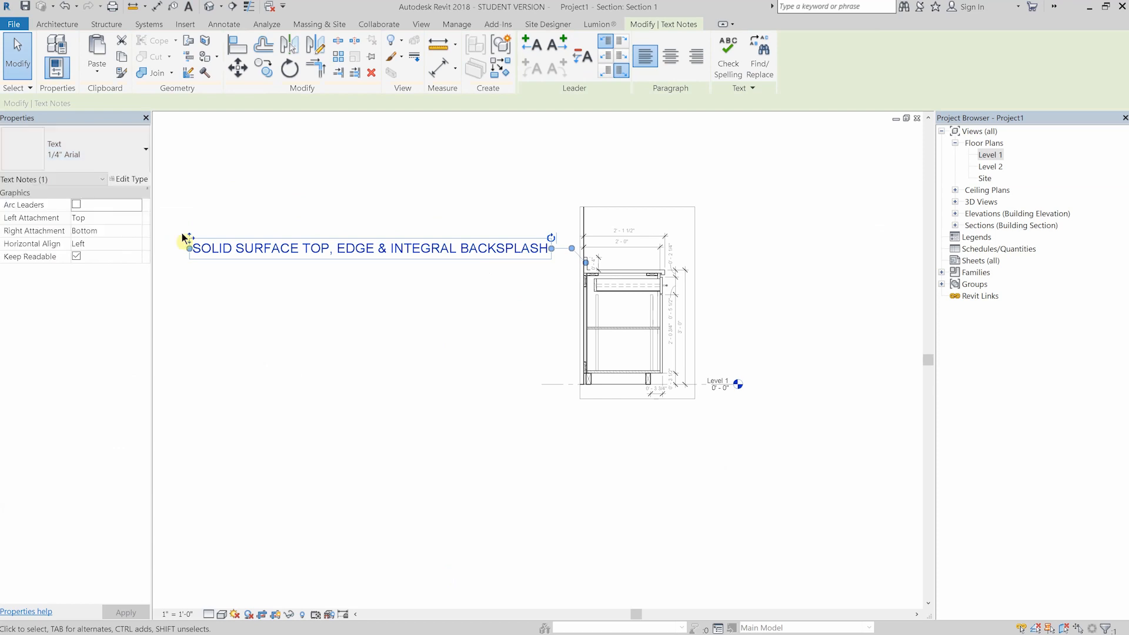
pyautogui.click(347, 273)
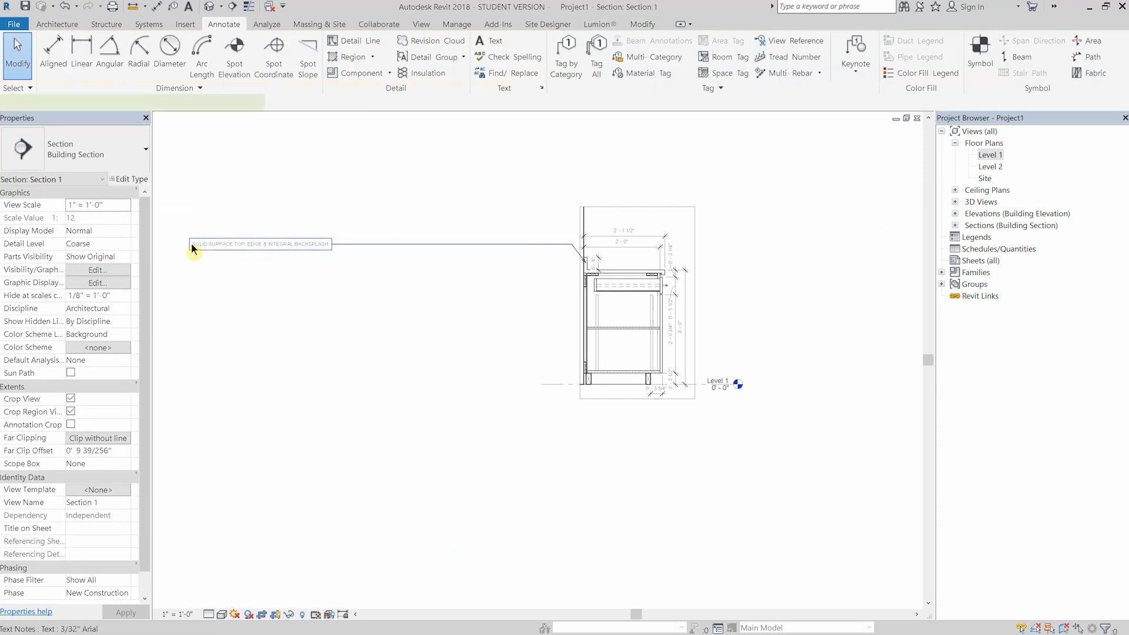
# - Narrow the backsplash note's text box to a single line of text and move the note closer to the section
pyautogui.click(548, 245)
pyautogui.moveTo(547, 245); pyautogui.dragTo(344, 244)
pyautogui.moveTo(189, 238); pyautogui.dragTo(403, 233)
pyautogui.scroll(6, 568, 244)
pyautogui.moveTo(594, 263); pyautogui.dragTo(594, 233)
pyautogui.click(415, 265)
# - Copy the backsplash note with its leader three times straight down beside the cabinet
pyautogui.scroll(-4, 412, 262)
pyautogui.moveTo(440, 404); pyautogui.dragTo(447, 371, button='middle')
pyautogui.scroll(3, 362, 286)
pyautogui.moveTo(373, 294); pyautogui.dragTo(382, 217, button='middle')
pyautogui.click(386, 182)
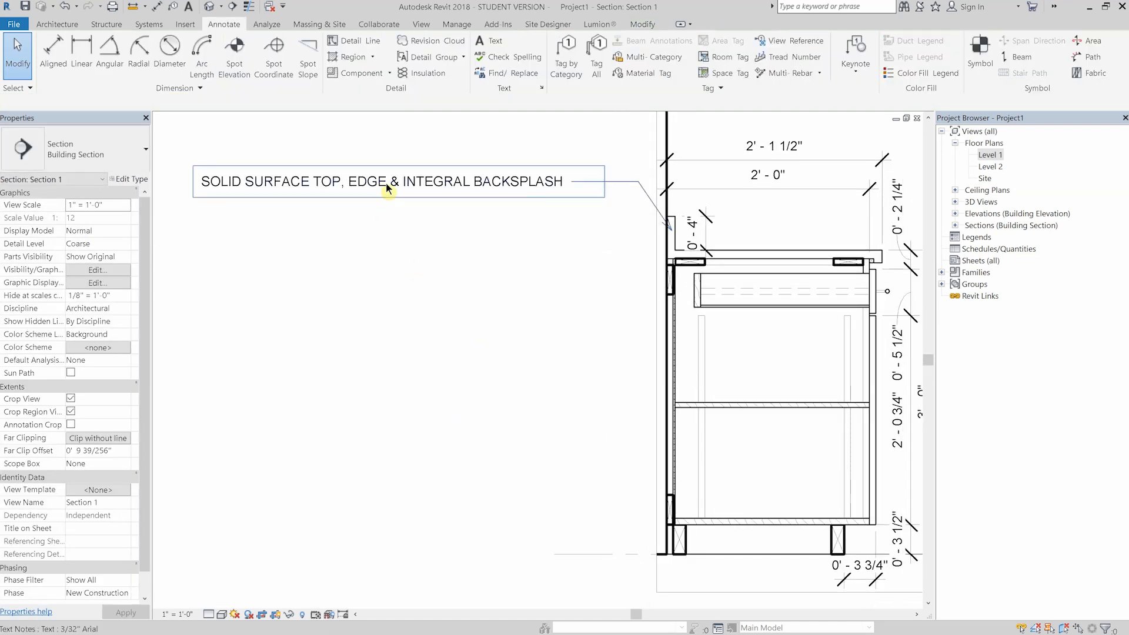
pyautogui.press('c')
pyautogui.click(365, 219)
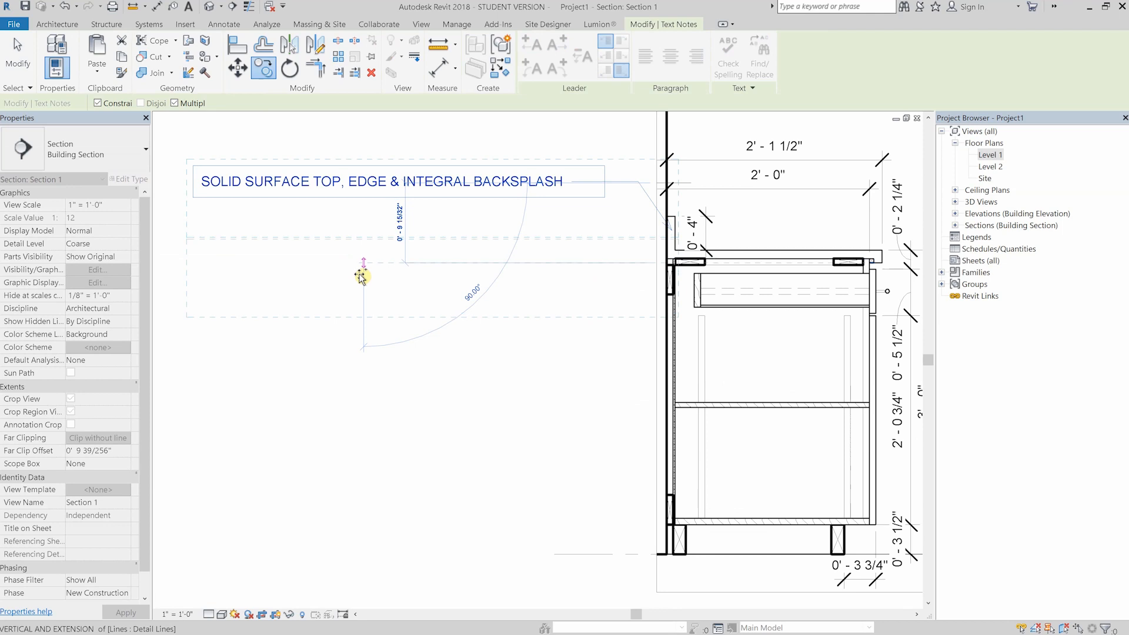
pyautogui.click(358, 358)
pyautogui.click(356, 434)
pyautogui.press('Escape')
# - Point the second note's leader at the cleat under the countertop's rear and move the note up beneath the backsplash note
pyautogui.moveTo(498, 307); pyautogui.dragTo(436, 308, button='middle')
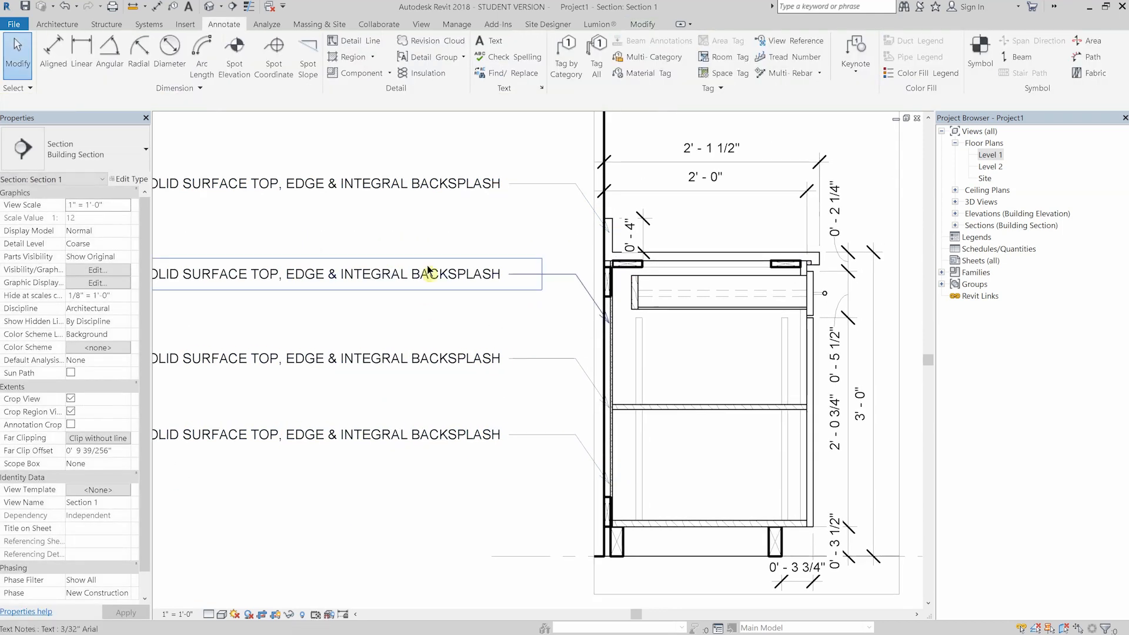
pyautogui.scroll(1, 432, 265)
pyautogui.click(631, 288)
pyautogui.click(441, 283)
pyautogui.click(444, 209)
pyautogui.scroll(-1, 443, 209)
pyautogui.moveTo(443, 209); pyautogui.dragTo(480, 236, button='middle')
pyautogui.moveTo(170, 271); pyautogui.dragTo(177, 230)
# - Replace the second note's text with "1" CLEAT"
pyautogui.click(186, 244)
pyautogui.hotkey('ctrl', 'a')
pyautogui.press('Delete')
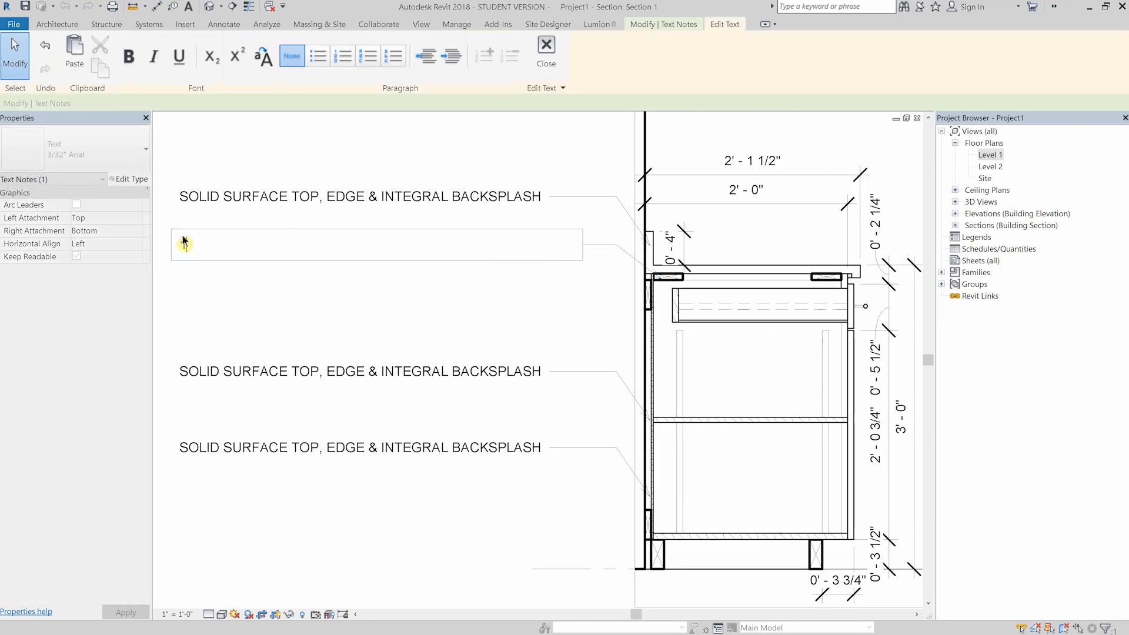
pyautogui.write('1" CLEAT')
pyautogui.click(323, 311)
# - Narrow the cleat note to sit near its leader and wrap the backsplash note onto two lines
pyautogui.click(212, 245)
pyautogui.moveTo(212, 245); pyautogui.dragTo(436, 247)
pyautogui.moveTo(187, 195); pyautogui.dragTo(379, 207)
pyautogui.click(411, 303)
# - Move the third note up below the cleat note and point its leader at the cabinet's back panel
pyautogui.click(466, 381)
pyautogui.moveTo(172, 356); pyautogui.dragTo(171, 293)
pyautogui.scroll(1, 663, 377)
pyautogui.moveTo(646, 433); pyautogui.dragTo(613, 352)
# - Replace the third note's text with "1/4" PLYWOOD BACK" and narrow it so it wraps onto two lines near its leader
pyautogui.scroll(-1, 612, 352)
pyautogui.moveTo(613, 351); pyautogui.dragTo(754, 336, button='middle')
pyautogui.click(573, 283)
pyautogui.moveTo(660, 281); pyautogui.dragTo(237, 284)
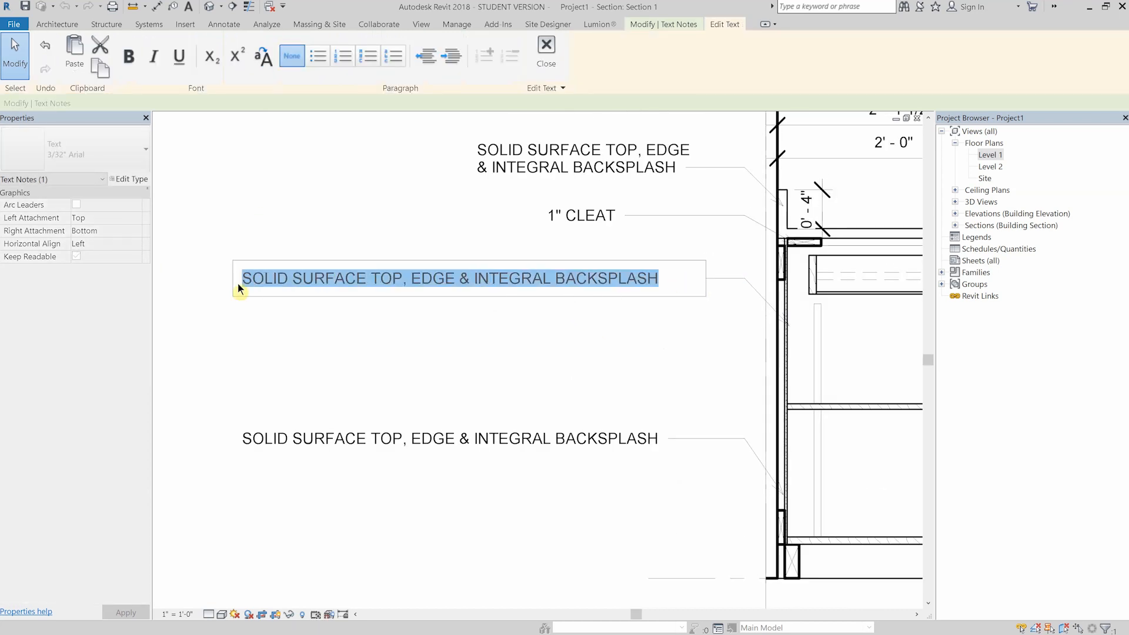
pyautogui.write('1/4" PLYWOOD BACK')
pyautogui.click(328, 360)
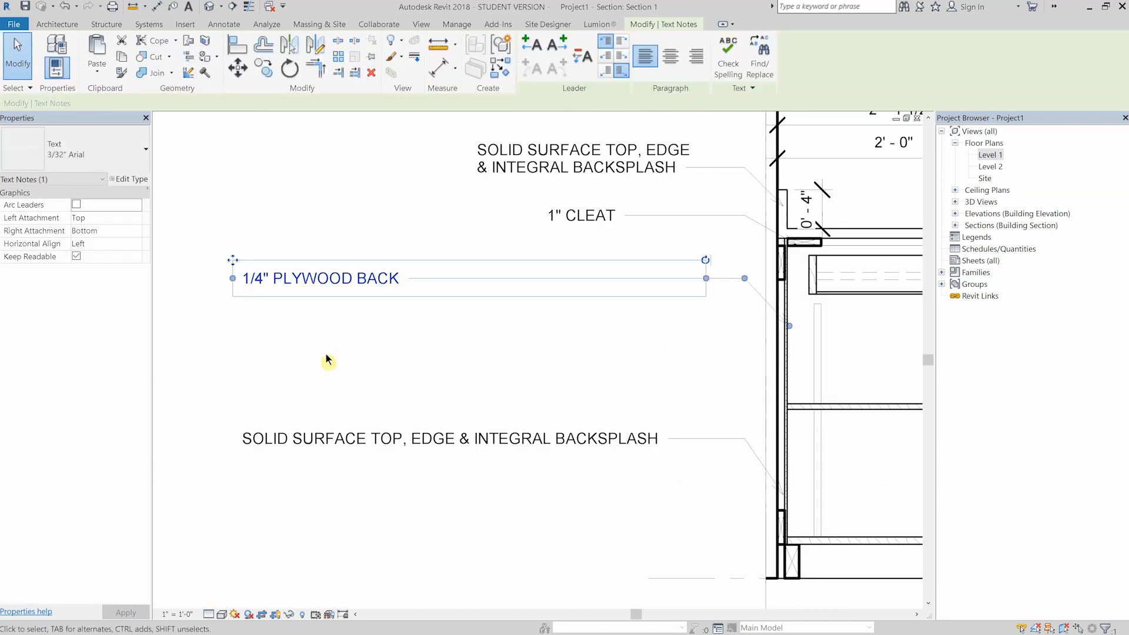
pyautogui.scroll(-1, 203, 275)
pyautogui.moveTo(216, 287); pyautogui.dragTo(483, 313)
pyautogui.click(512, 372)
# - Narrow the fourth note, move it up below the plywood back note, and point its leader at the shelf
pyautogui.moveTo(542, 443); pyautogui.dragTo(485, 442, button='middle')
pyautogui.click(406, 428)
pyautogui.moveTo(158, 424); pyautogui.dragTo(414, 431)
pyautogui.moveTo(390, 408); pyautogui.dragTo(391, 328)
pyautogui.moveTo(637, 474); pyautogui.dragTo(659, 399)
# - Replace the fourth note's text with "ADJUSTABLE 3/4" SHELF"
pyautogui.click(493, 373)
pyautogui.moveTo(493, 373); pyautogui.dragTo(373, 354)
pyautogui.press('BackSpace')
pyautogui.hotkey('ctrl', 'BackSpace')
pyautogui.hotkey('ctrl', 'BackSpace')
pyautogui.hotkey('ctrl', 'BackSpace')
pyautogui.write('ADJUSTAB')
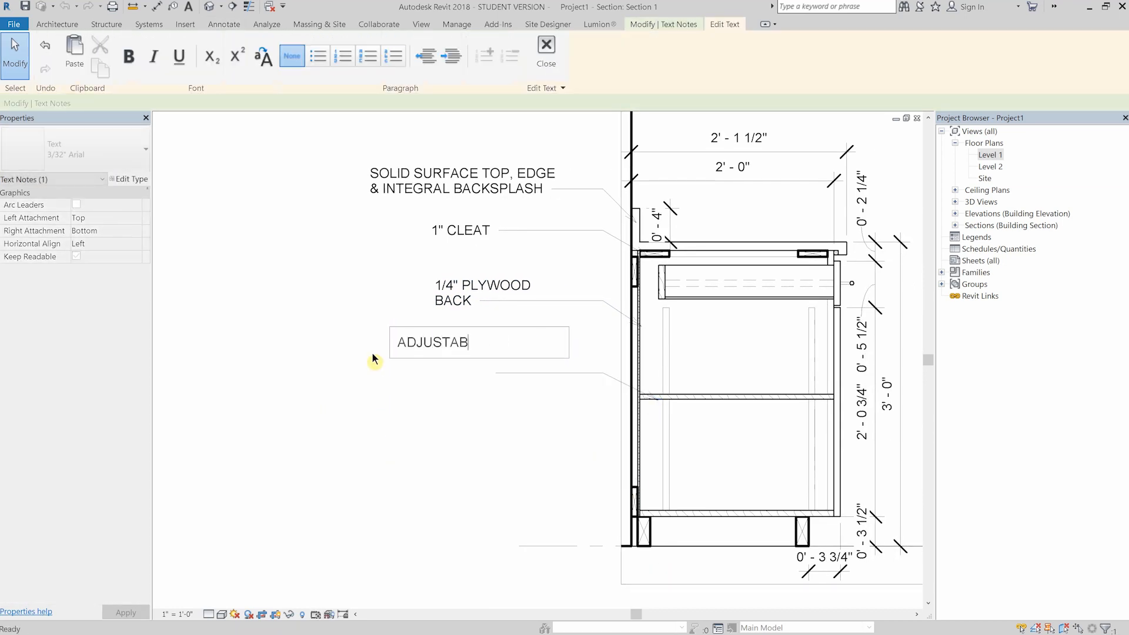
pyautogui.write('LE 3/4" SHELF')
pyautogui.click(449, 426)
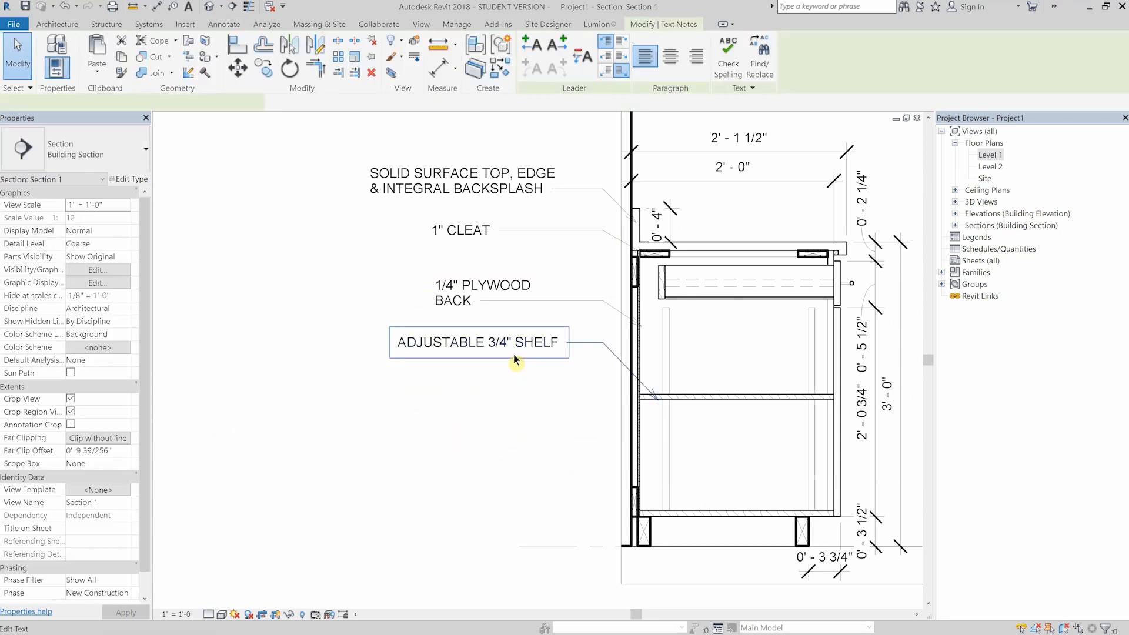
# - Copy the adjustable shelf note with its leader twice straight down
pyautogui.press('c')
pyautogui.press('o')
pyautogui.click(487, 377)
pyautogui.click(486, 457)
pyautogui.press('Escape')
pyautogui.press('Escape')
# - Point the first copied shelf note's leader at the rear shelf standard and replace its text with "RECESSED SHELF RACK"
pyautogui.click(542, 399)
pyautogui.moveTo(658, 458); pyautogui.dragTo(668, 459)
pyautogui.click(556, 403)
pyautogui.moveTo(556, 403); pyautogui.dragTo(376, 412)
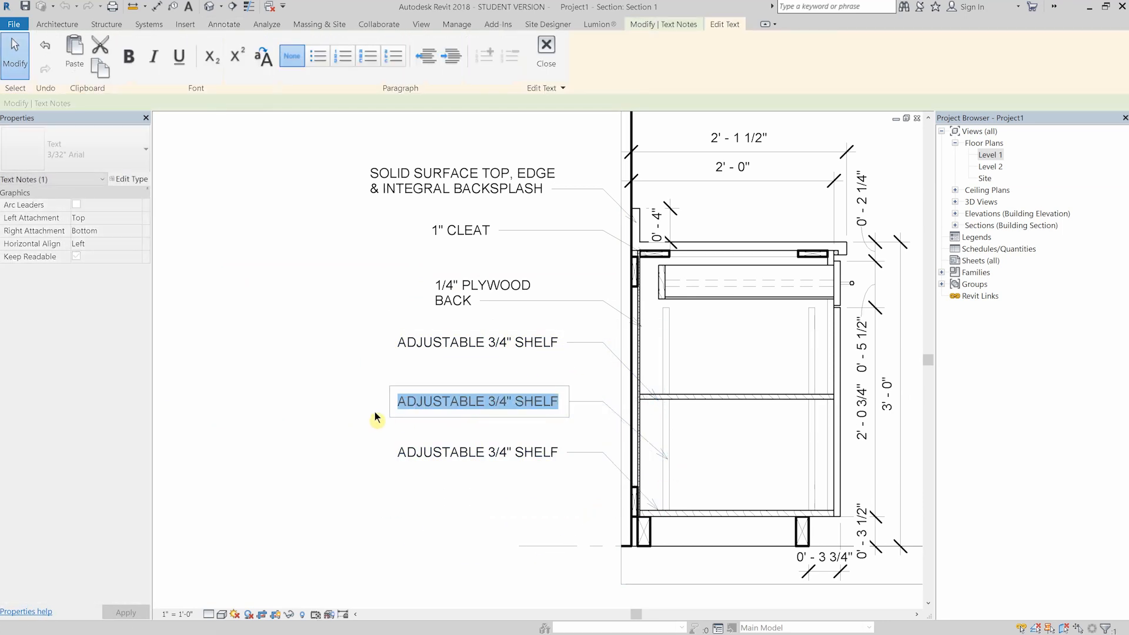
pyautogui.moveTo(552, 397); pyautogui.dragTo(383, 415)
pyautogui.write('RECESSED SHELF')
pyautogui.press('BackSpace')
pyautogui.write('LF RACK')
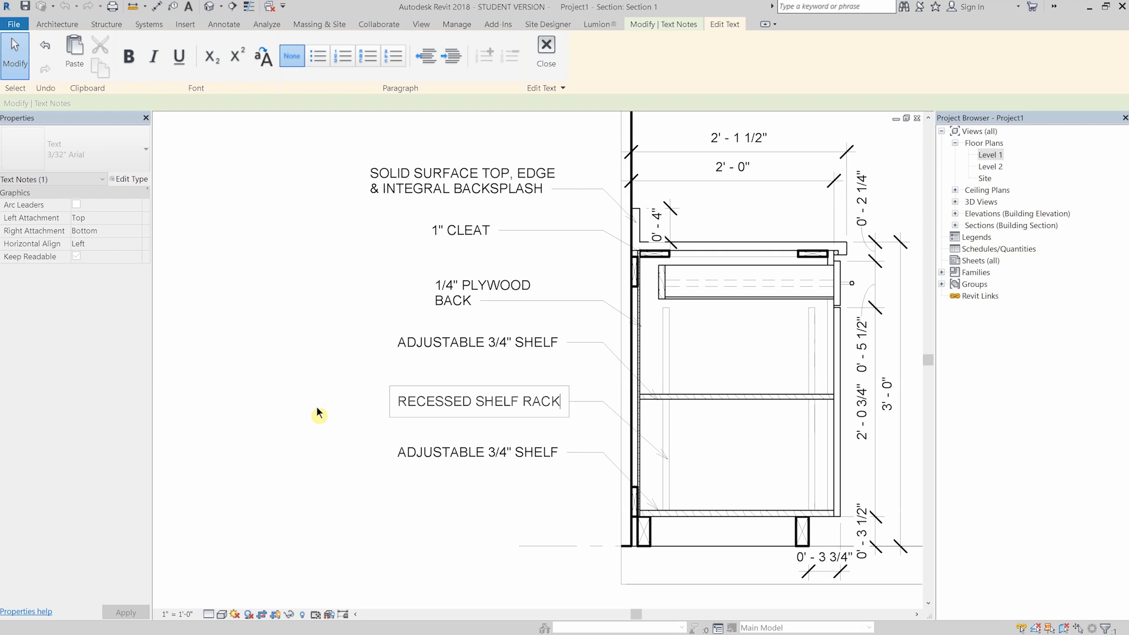
# - Change the last word of the recessed shelf note so it reads "RECESSED SHELF STANDARDS"
pyautogui.press('BackSpace')
pyautogui.press('BackSpace')
pyautogui.press('BackSpace')
pyautogui.press('BackSpace')
pyautogui.write('STANDARDS')
pyautogui.click(330, 339)
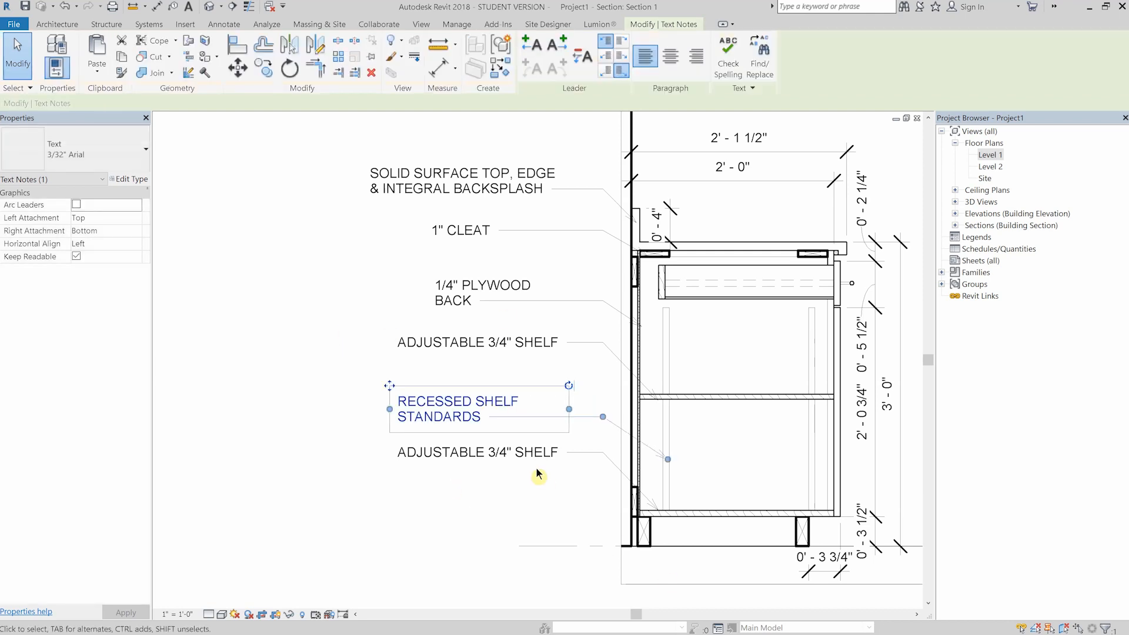
# - Point the lowest shelf note's leader at the toe-kick face of the front base support and replace its text with "BASE AS SCHED"
pyautogui.moveTo(537, 474); pyautogui.dragTo(434, 414, button='middle')
pyautogui.click(376, 392)
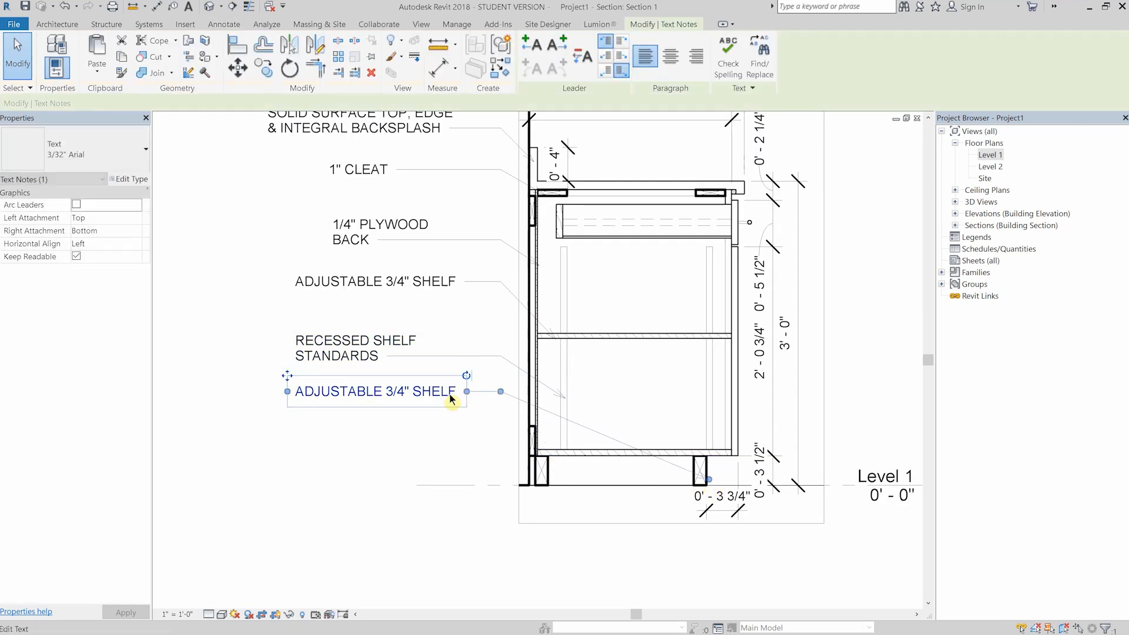
pyautogui.click(450, 395)
pyautogui.moveTo(457, 394); pyautogui.dragTo(263, 387)
pyautogui.write('BASE AS SCHED')
pyautogui.click(242, 439)
pyautogui.scroll(-1, 247, 411)
pyautogui.moveTo(229, 291); pyautogui.dragTo(247, 324, button='middle')
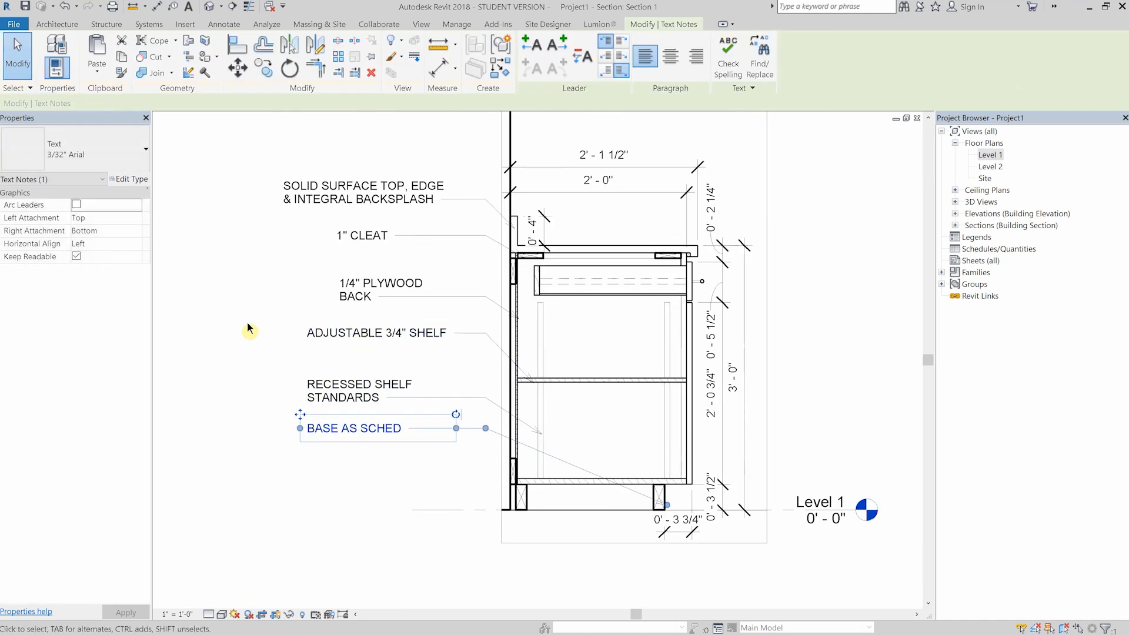
pyautogui.click(249, 330)
pyautogui.scroll(-1, 530, 336)
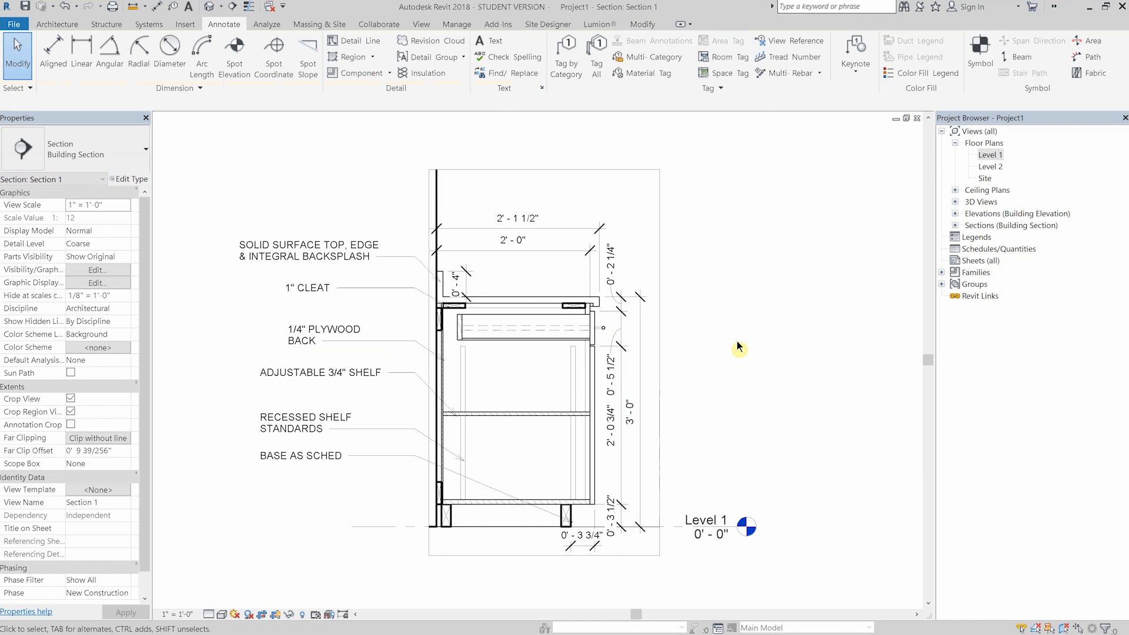
# - Examine the annotated cabinet section as a whole and the backsplash, cleat and drawer area up close
pyautogui.moveTo(642, 251); pyautogui.dragTo(669, 227, button='middle')
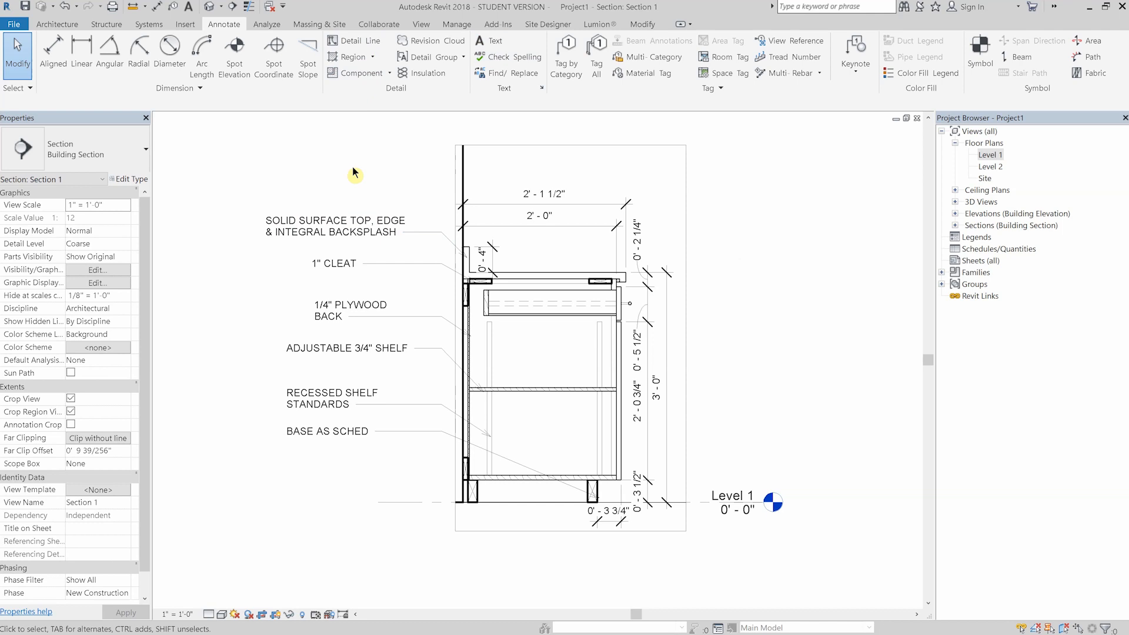
pyautogui.scroll(8, 465, 281)
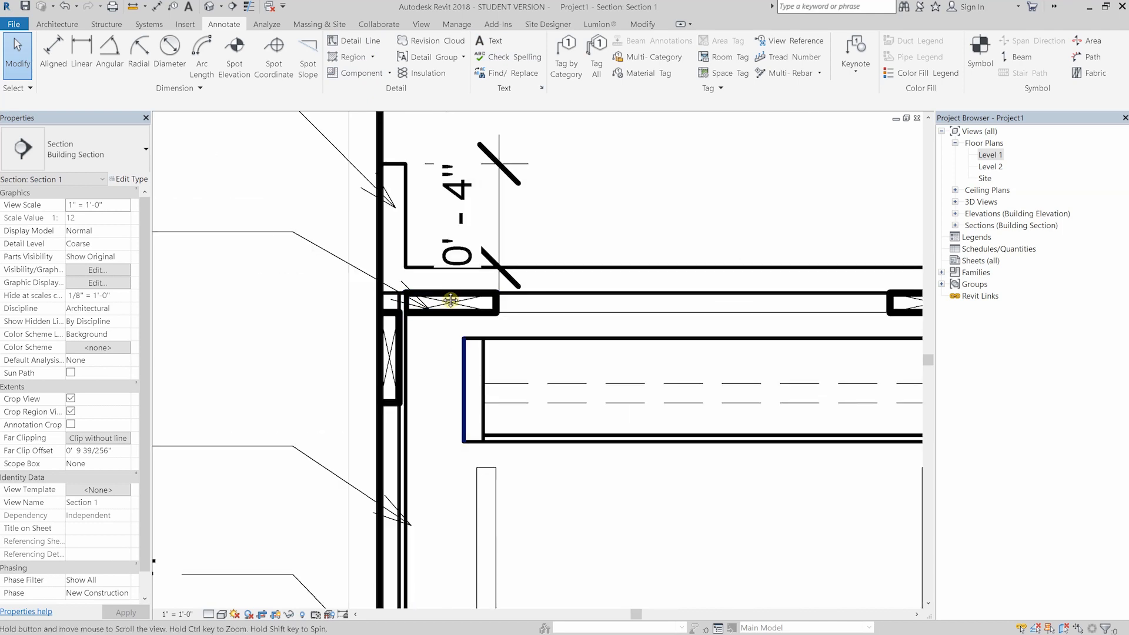
pyautogui.moveTo(451, 300); pyautogui.dragTo(425, 246, button='middle')
pyautogui.click(425, 246)
pyautogui.click(122, 159)
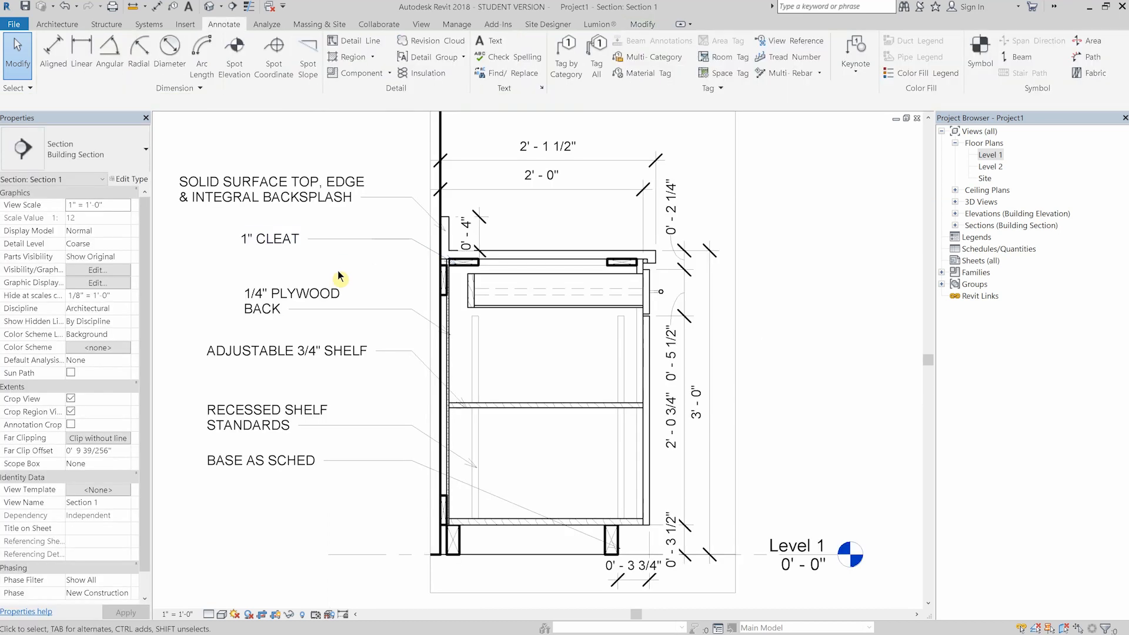
pyautogui.scroll(-1, 393, 241)
pyautogui.moveTo(781, 242); pyautogui.dragTo(735, 256, button='middle')
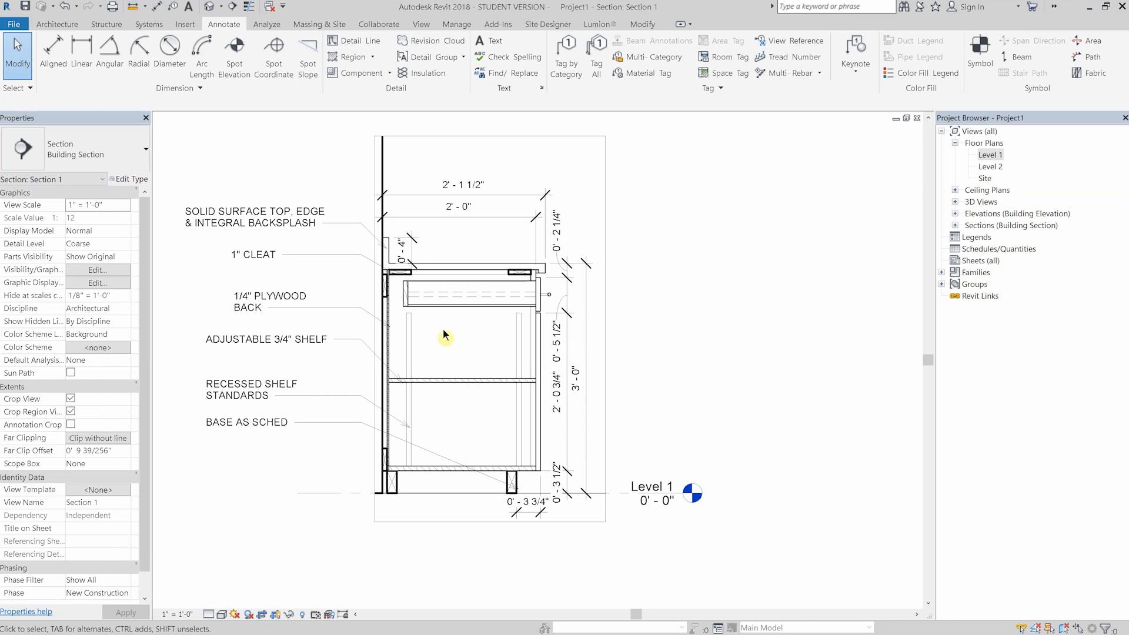
pyautogui.scroll(2, 635, 227)
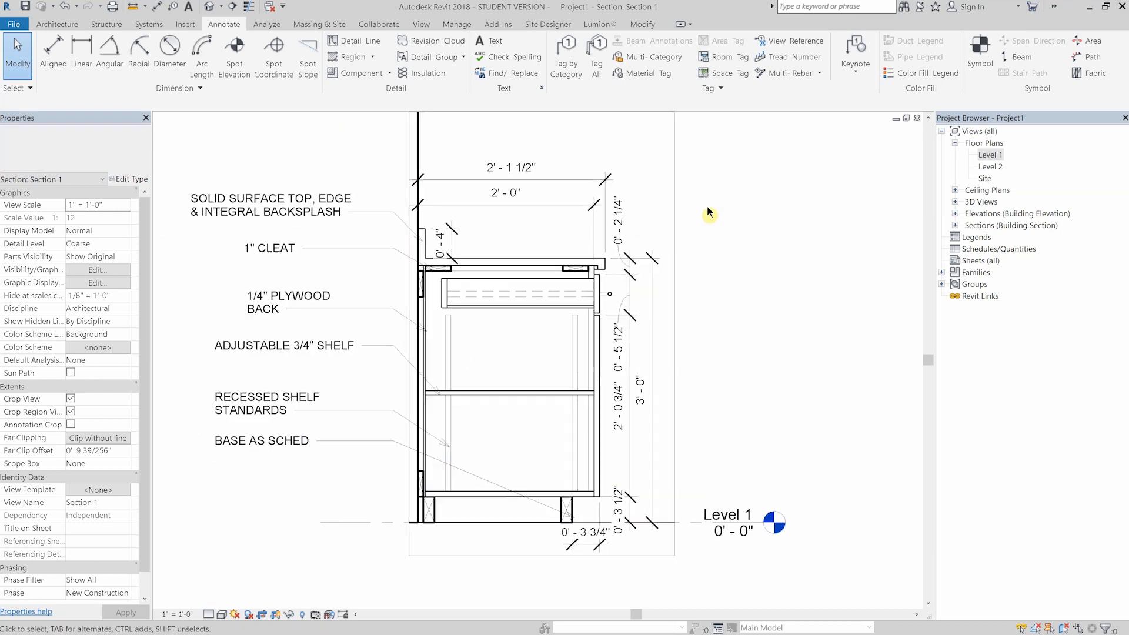